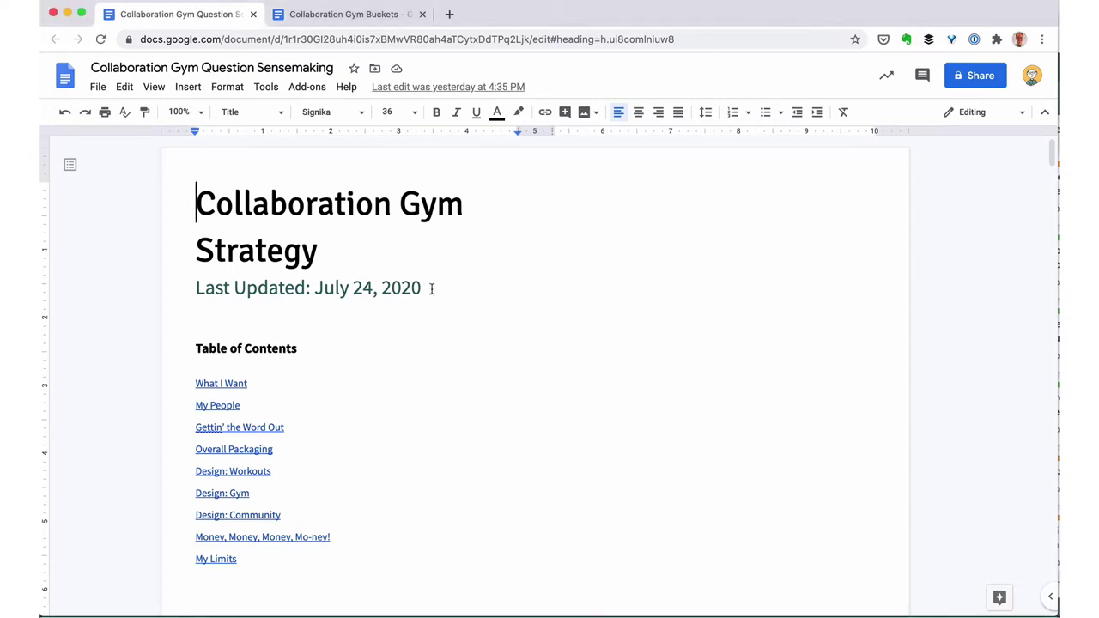
- Change the document's last updated date to July 25, 2020
{"action": "left_click", "coordinate": [381, 288]}
{"action": "key", "text": "BackSpace"}
{"action": "type", "text": "5"}
- Look through the Collaboration Gym Buckets document, from the Goals + Success Spectrum table to the Action Plan section
{"action": "scroll", "coordinate": [535, 369], "scroll_direction": "down", "scroll_amount": 3}
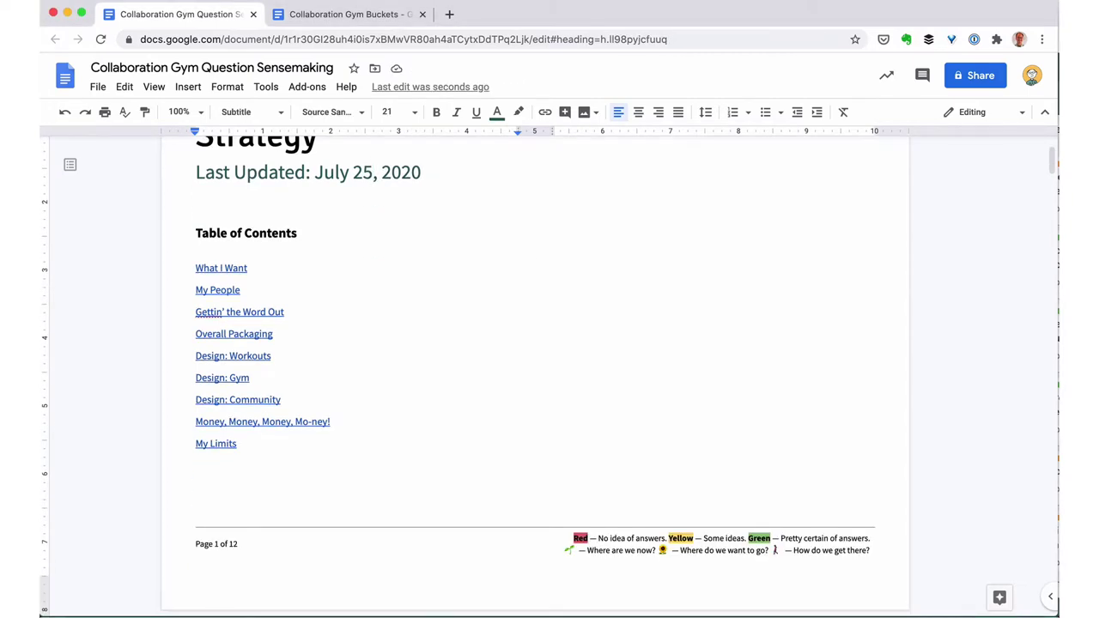
{"action": "left_click", "coordinate": [348, 14]}
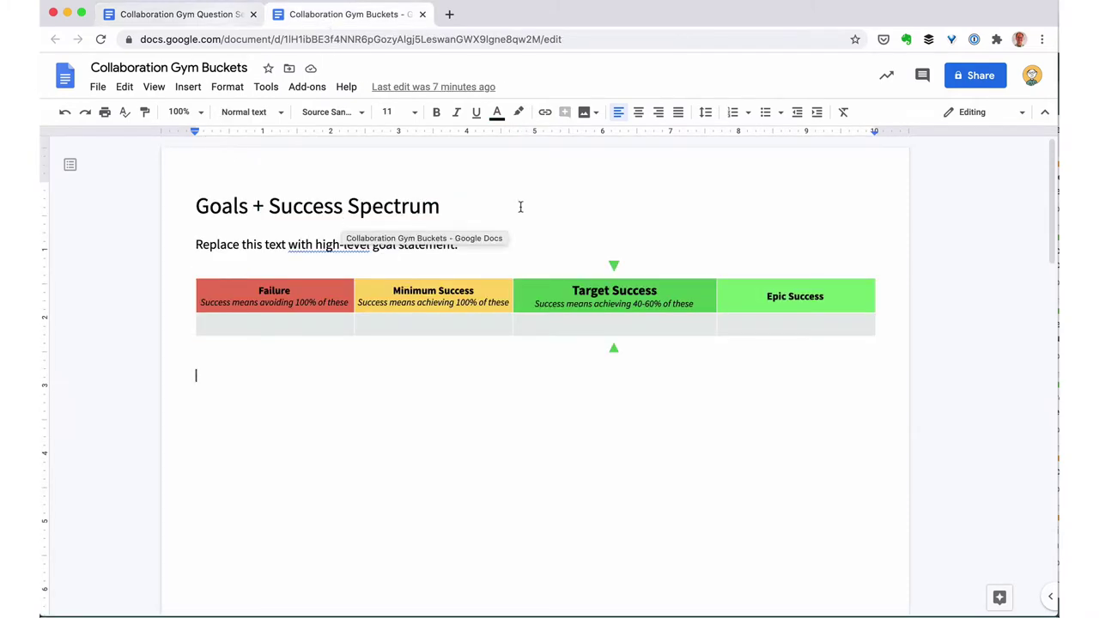
{"action": "scroll", "coordinate": [520, 207], "scroll_direction": "down", "scroll_amount": 3}
{"action": "scroll", "coordinate": [495, 243], "scroll_direction": "down", "scroll_amount": 15}
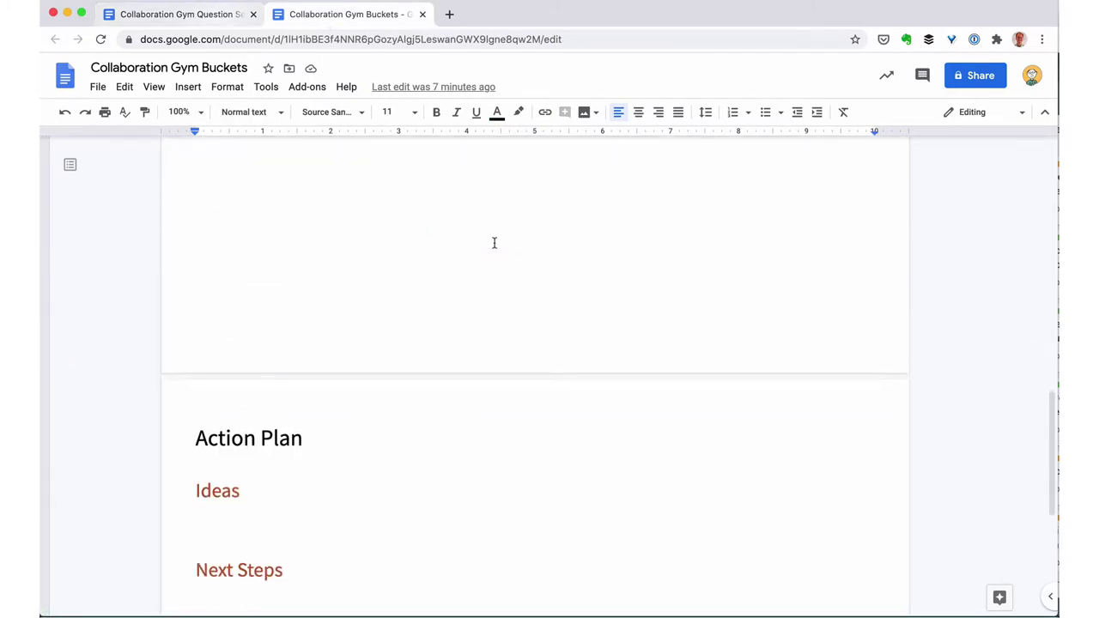
{"action": "scroll", "coordinate": [494, 244], "scroll_direction": "up", "scroll_amount": 10}
- In the Question Sensemaking document, link "Success Spectrum" under "What would success look like?" to the Collaboration Gym Buckets document
{"action": "left_click", "coordinate": [207, 14]}
{"action": "scroll", "coordinate": [610, 384], "scroll_direction": "down", "scroll_amount": 5}
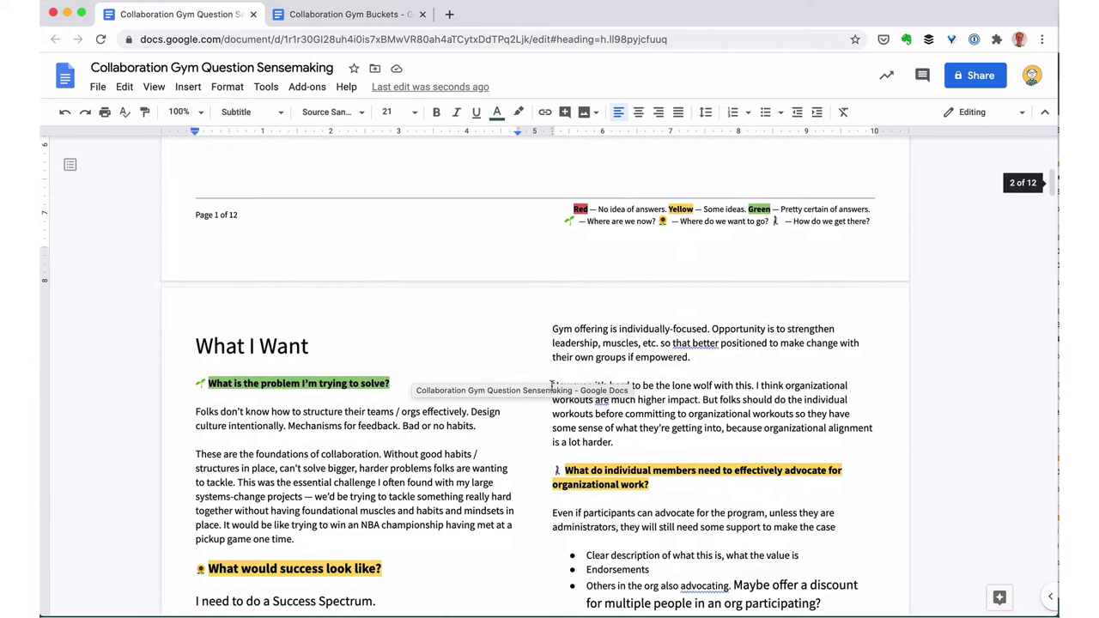
{"action": "scroll", "coordinate": [549, 395], "scroll_direction": "down", "scroll_amount": 3}
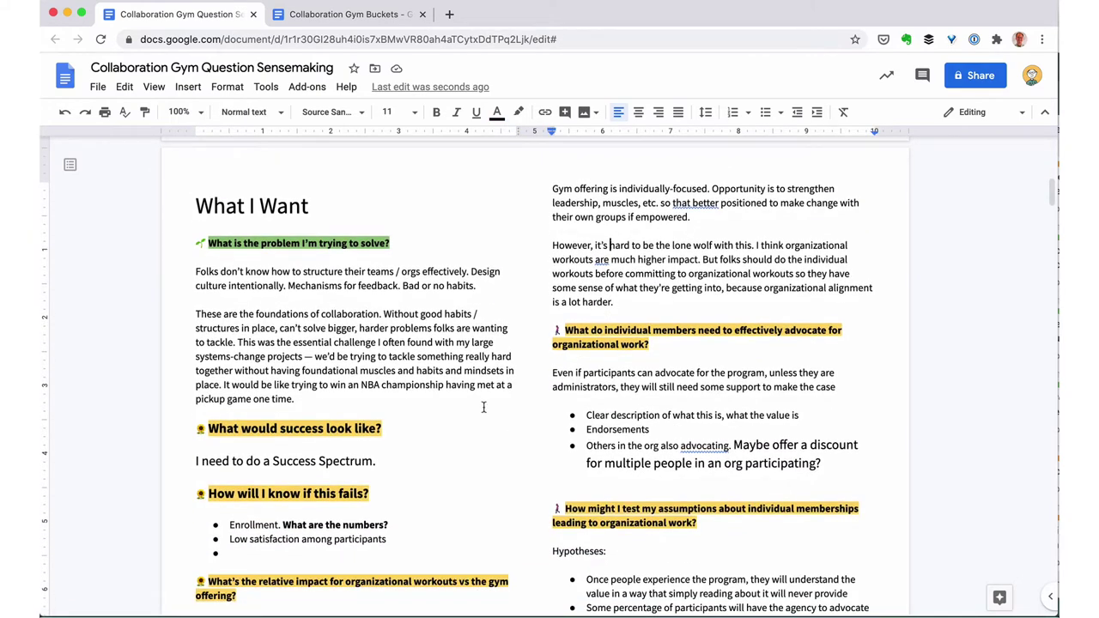
{"action": "left_click", "coordinate": [393, 17]}
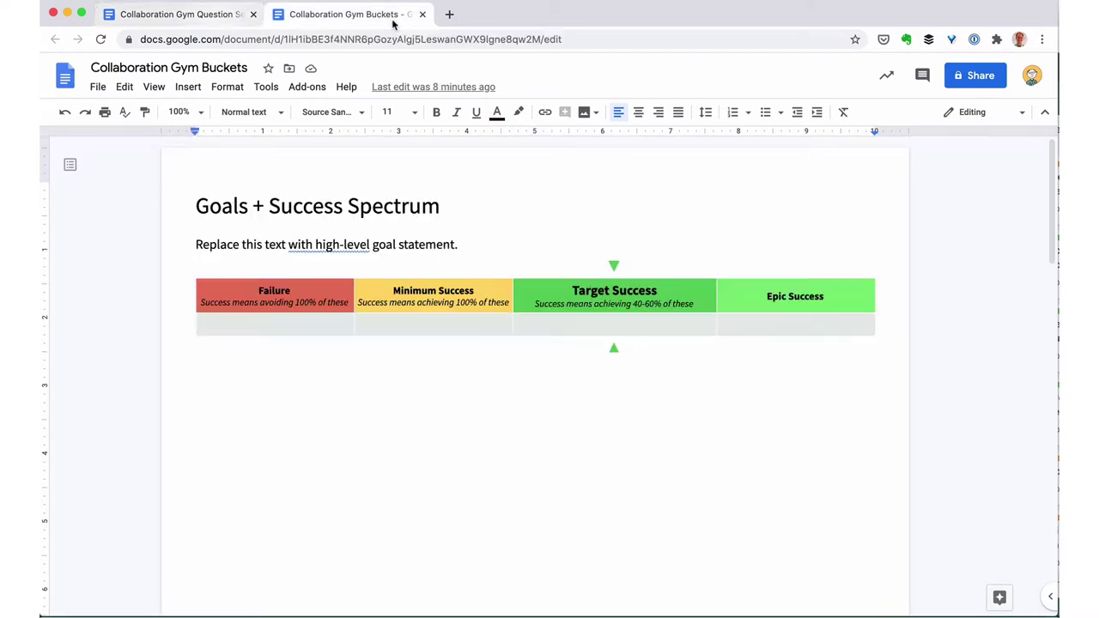
{"action": "left_click", "coordinate": [180, 13]}
{"action": "double_click", "coordinate": [345, 461]}
{"action": "key", "text": "alt+shift+Left"}
{"action": "type", "text": "Success Spectrum"}
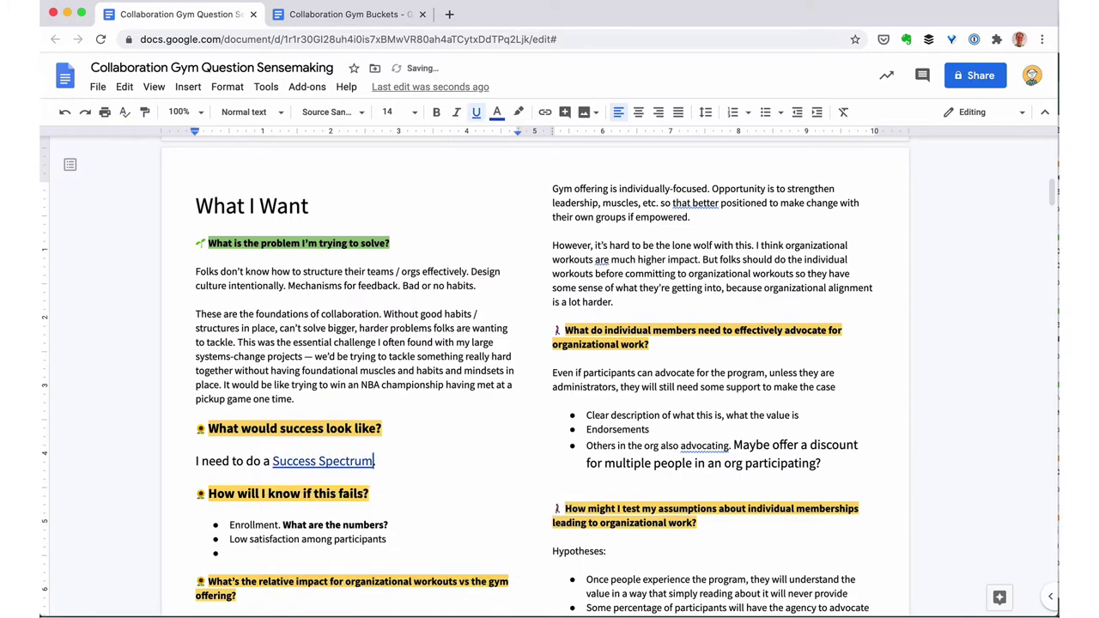
{"action": "key", "text": "Right"}
- Copy the linked "I need to do a Success Spectrum." sentence to a new line beneath the "How will I know if this fails?" heading
{"action": "scroll", "coordinate": [550, 378], "scroll_direction": "down", "scroll_amount": 2}
{"action": "left_click", "coordinate": [197, 412]}
{"action": "key", "text": "Return"}
{"action": "key", "text": "Return"}
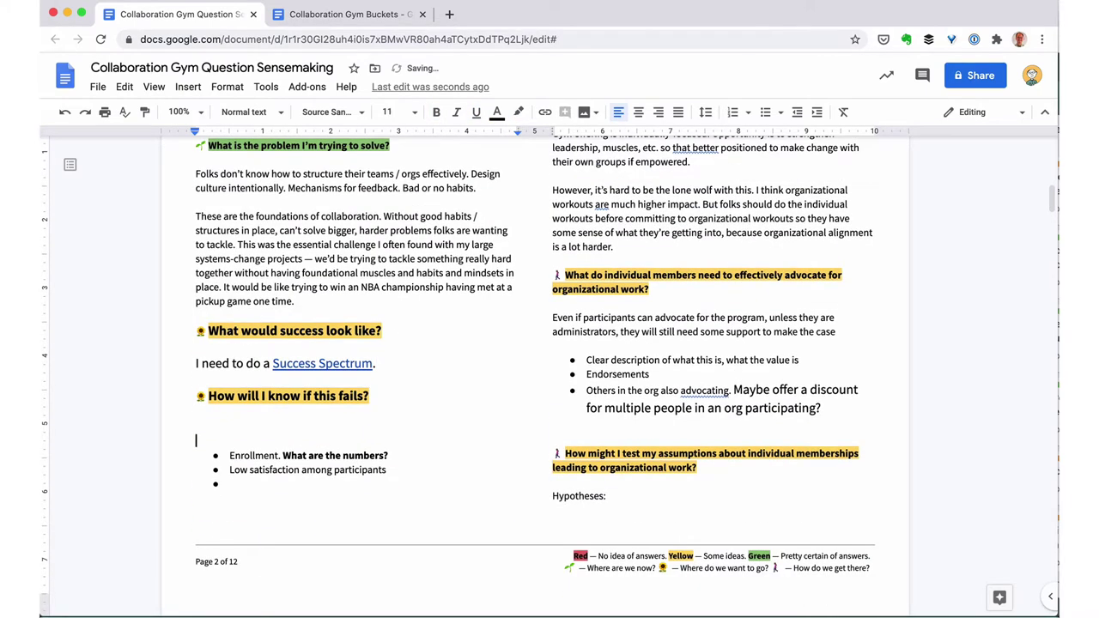
{"action": "key", "text": "Up"}
{"action": "key", "text": "Up"}
{"action": "key", "text": "Up"}
{"action": "key", "text": "Up"}
{"action": "key", "text": "shift+Up"}
{"action": "key", "text": "super+c"}
{"action": "key", "text": "Down"}
{"action": "key", "text": "Down"}
{"action": "key", "text": "Down"}
{"action": "key", "text": "Down"}
{"action": "key", "text": "super+v"}
- Reword the copied sentence to "(Put these in my Success Spectrum.)" and delete the extra blank line below it
{"action": "key", "text": "Up"}
{"action": "key", "text": "shift+Right"}
{"action": "type", "text": "Put these in"}
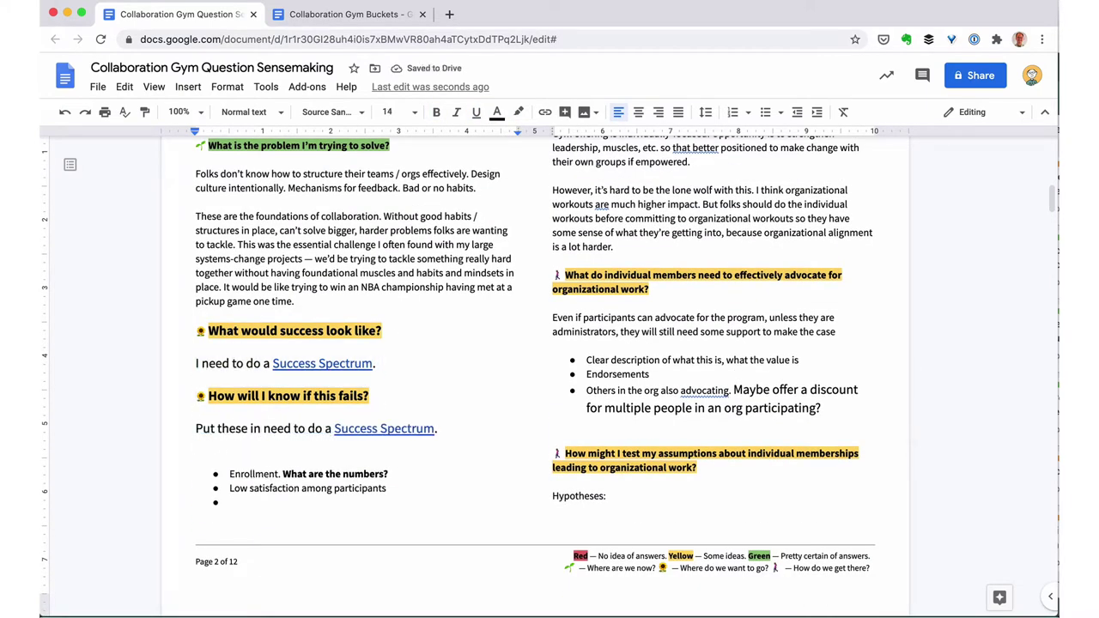
{"action": "key", "text": "alt+shift+Right"}
{"action": "key", "text": "alt+shift+Right"}
{"action": "key", "text": "alt+shift+Right"}
{"action": "key", "text": "alt+shift+Right"}
{"action": "type", "text": "my"}
{"action": "key", "text": "super+Left"}
{"action": "type", "text": "("}
{"action": "key", "text": "super+Right"}
{"action": "type", "text": ")"}
{"action": "key", "text": "Down"}
{"action": "key", "text": "BackSpace"}
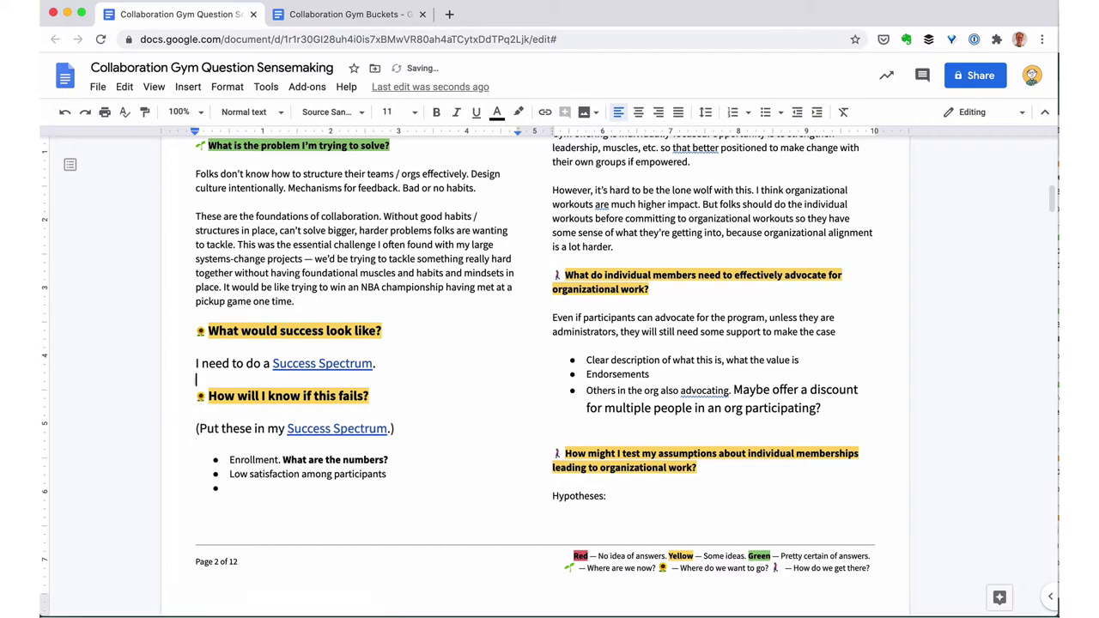
- Enclose the sentence "I need to do a Success Spectrum." under "What would success look like?" in parentheses
{"action": "key", "text": "Up"}
{"action": "key", "text": "Up"}
{"action": "type", "text": ")"}
{"action": "key", "text": "Home"}
{"action": "type", "text": "("}
{"action": "key", "text": "Down"}
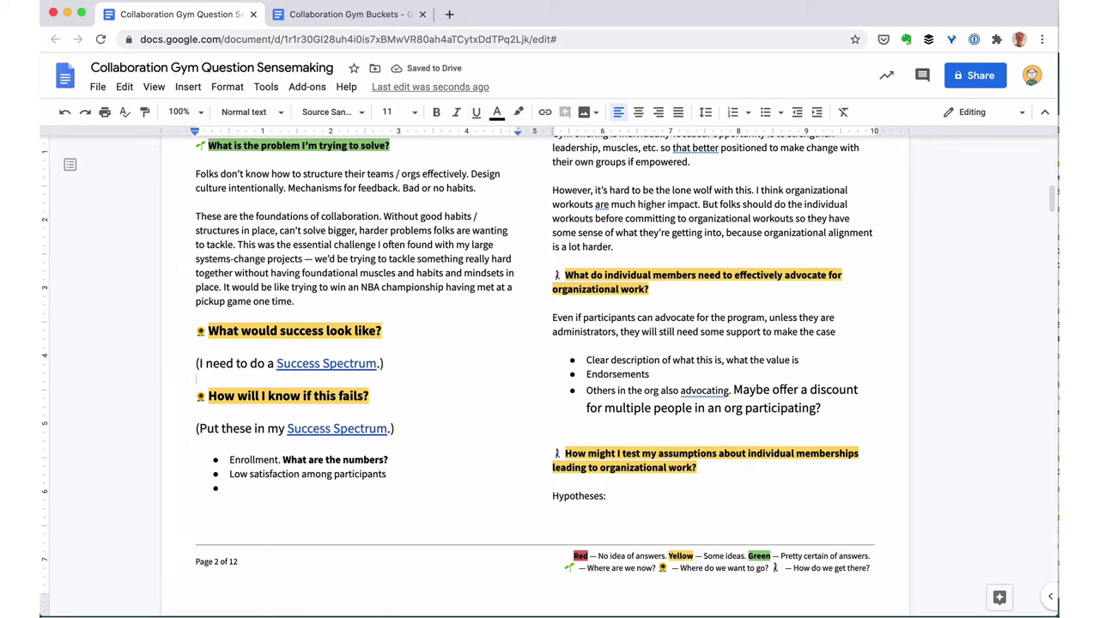
{"action": "key", "text": "Up"}
- Under the relative impact question, add a paragraph beginning "Organizational workouts also generate more revenue, because pricing is based on my consulting rate."
{"action": "scroll", "coordinate": [369, 476], "scroll_direction": "up", "scroll_amount": 1}
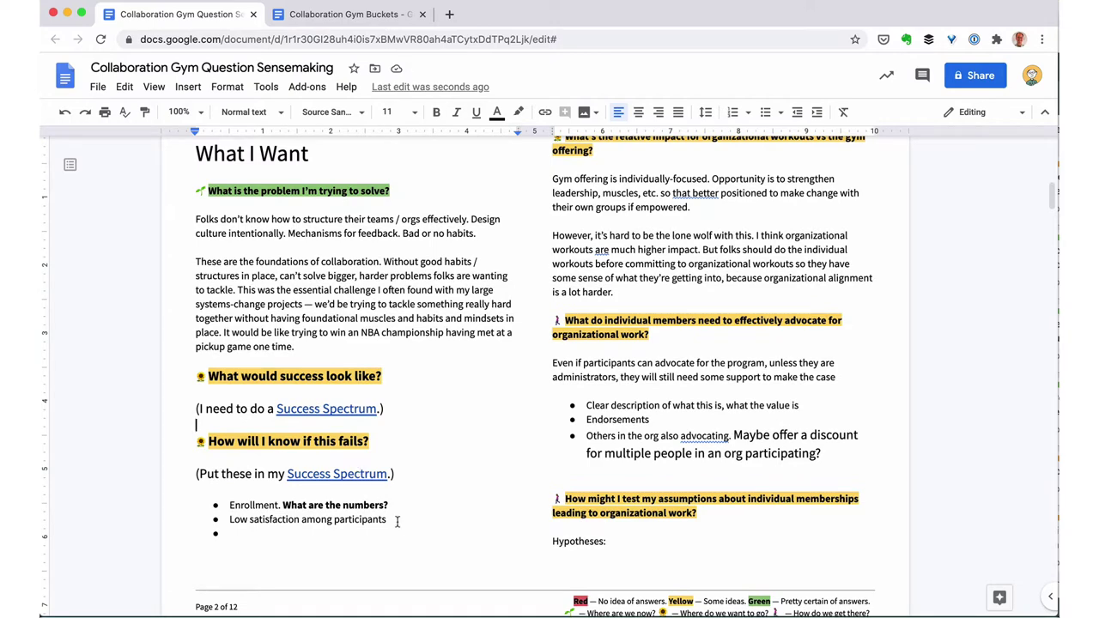
{"action": "scroll", "coordinate": [396, 521], "scroll_direction": "up", "scroll_amount": 1}
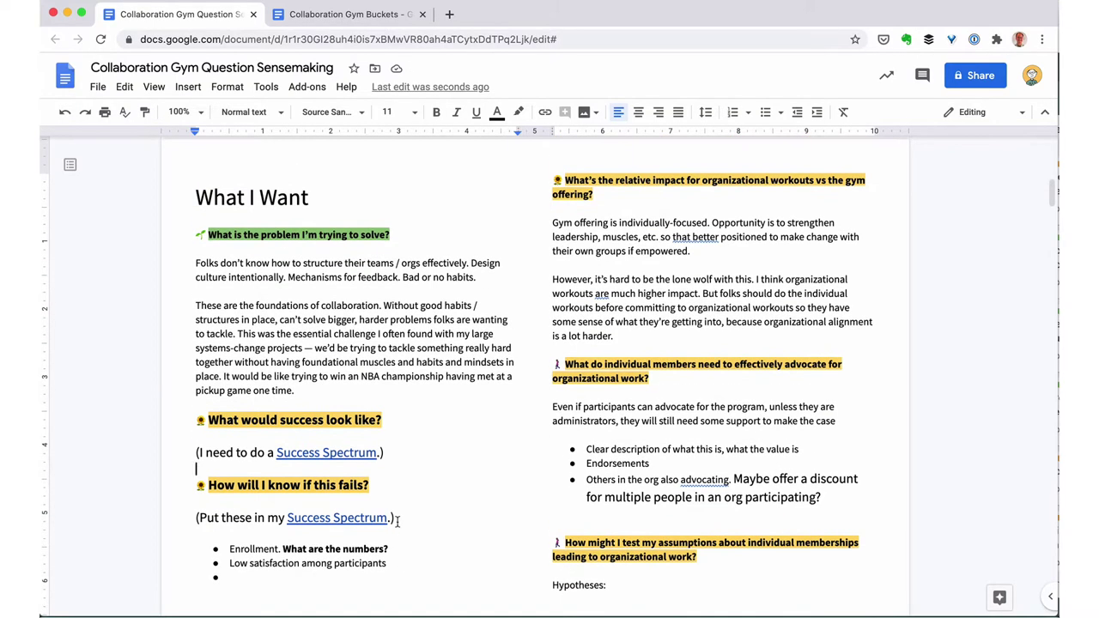
{"action": "scroll", "coordinate": [397, 522], "scroll_direction": "down", "scroll_amount": 1}
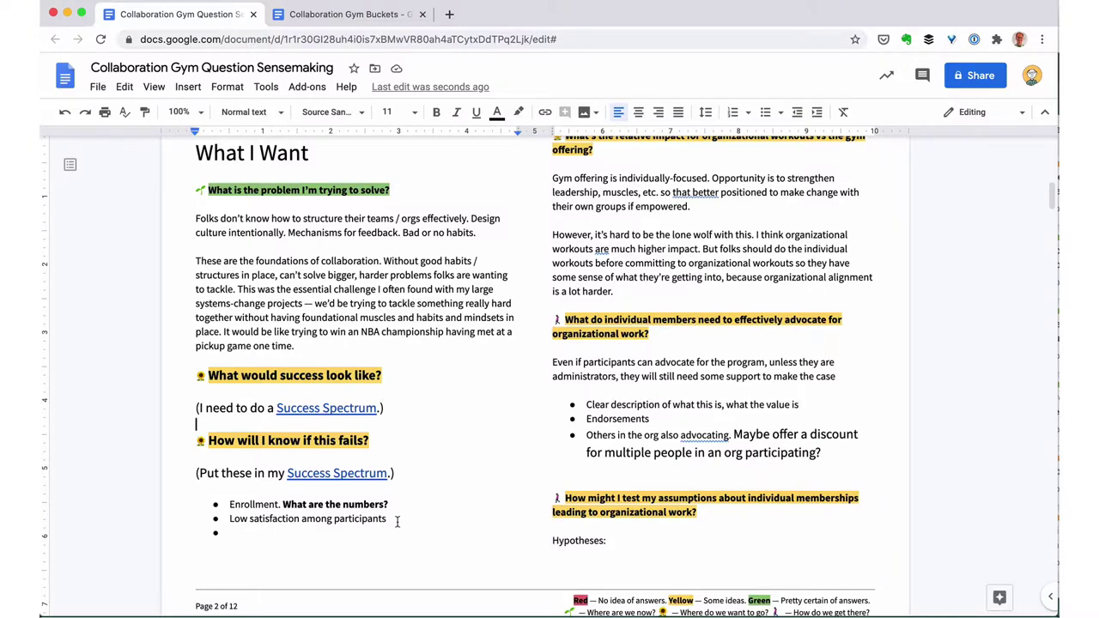
{"action": "scroll", "coordinate": [396, 521], "scroll_direction": "up", "scroll_amount": 2}
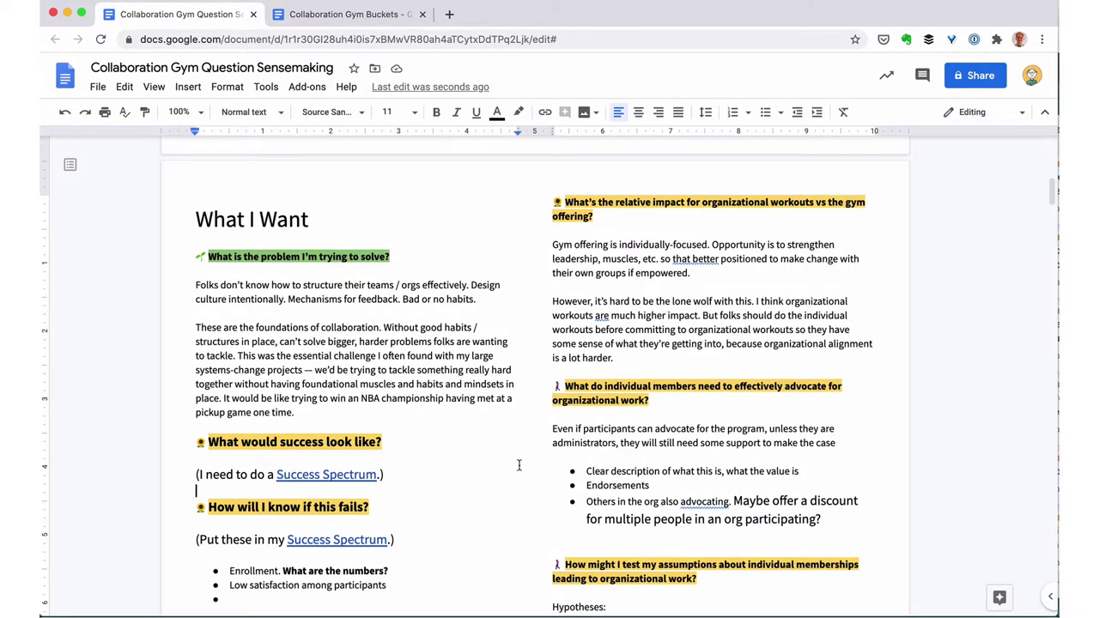
{"action": "left_click", "coordinate": [556, 371]}
{"action": "key", "text": "Return"}
{"action": "type", "text": "Organizational workouts also"}
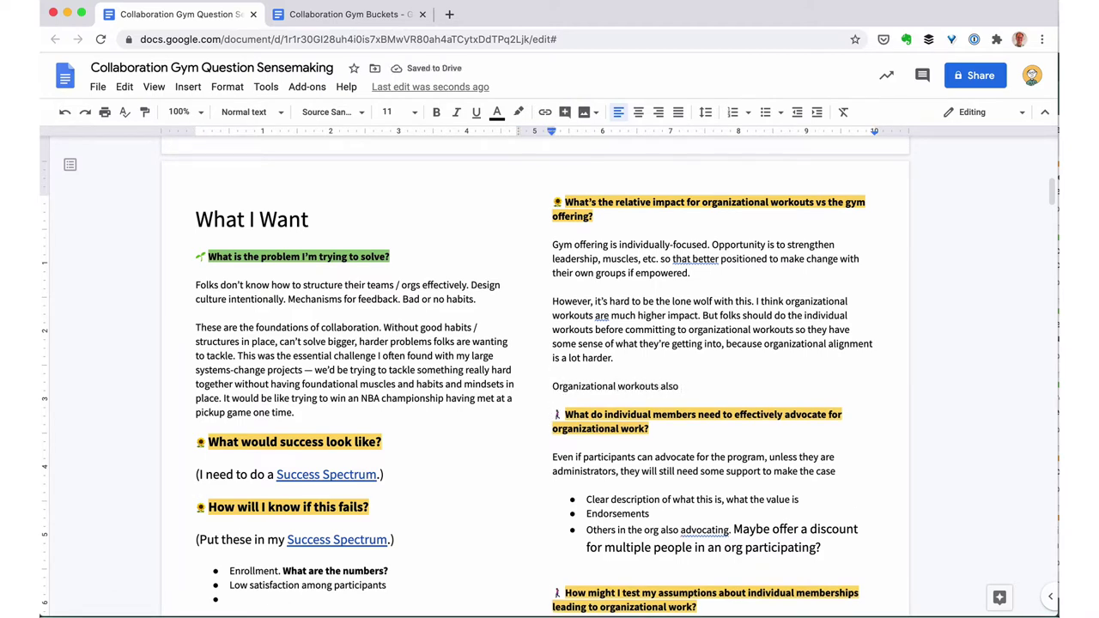
{"action": "type", "text": " generate more revenue, because pricing is based on my consulting rate. So i"}
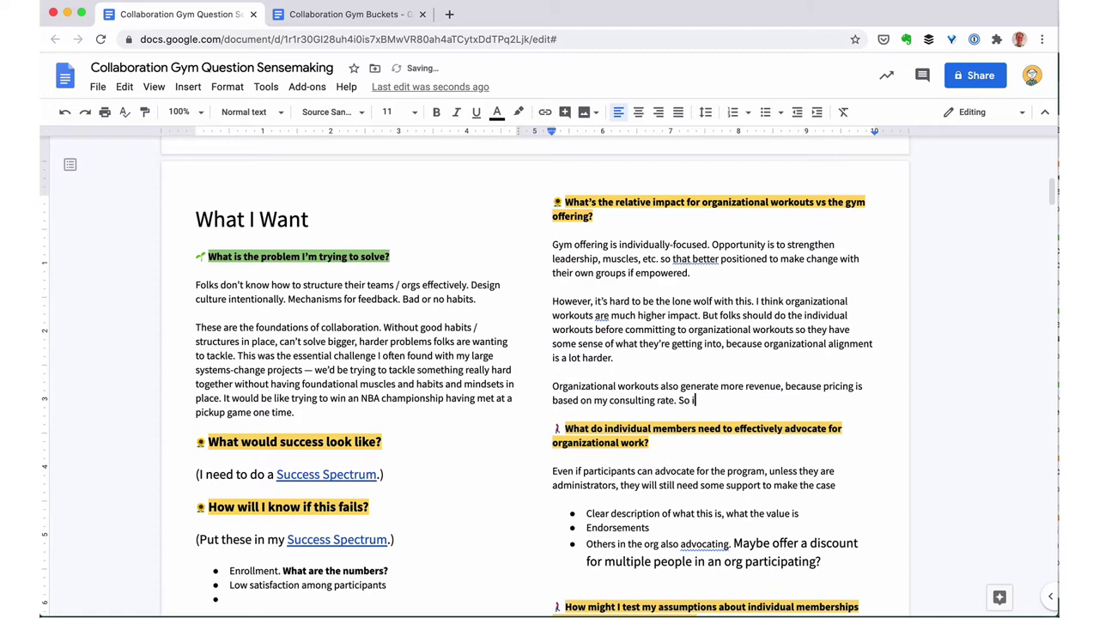
- Finish the paragraph with "So it's a more sustainable business for me, and can help subsidize the other stuff as I ramp it up."
{"action": "type", "text": "t's a more sustainable business for me, and can help subsi"}
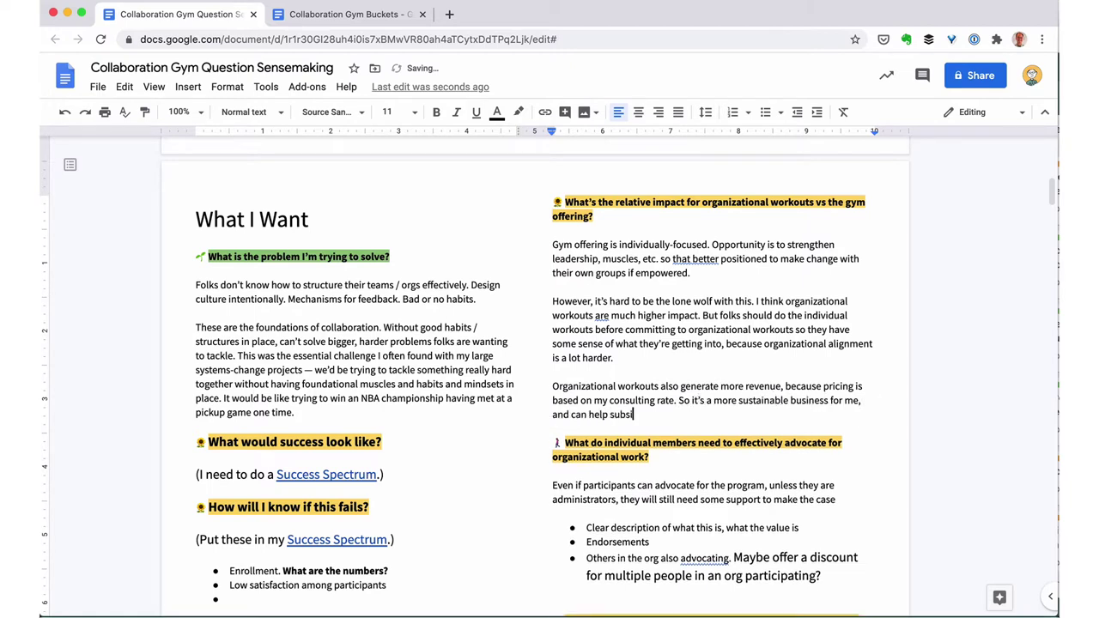
{"action": "type", "text": "dize the other stuff as I ramp it up."}
- Change the highlight of the question about organizational workouts' relative impact versus the gym offering to green
{"action": "key", "text": "Up"}
{"action": "key", "text": "Up"}
{"action": "key", "text": "Up"}
{"action": "key", "text": "Up"}
{"action": "key", "text": "Up"}
{"action": "key", "text": "Up"}
{"action": "key", "text": "Up"}
{"action": "key", "text": "Up"}
{"action": "key", "text": "Up"}
{"action": "key", "text": "Up"}
{"action": "key", "text": "Up"}
{"action": "key", "text": "Up"}
{"action": "key", "text": "Up"}
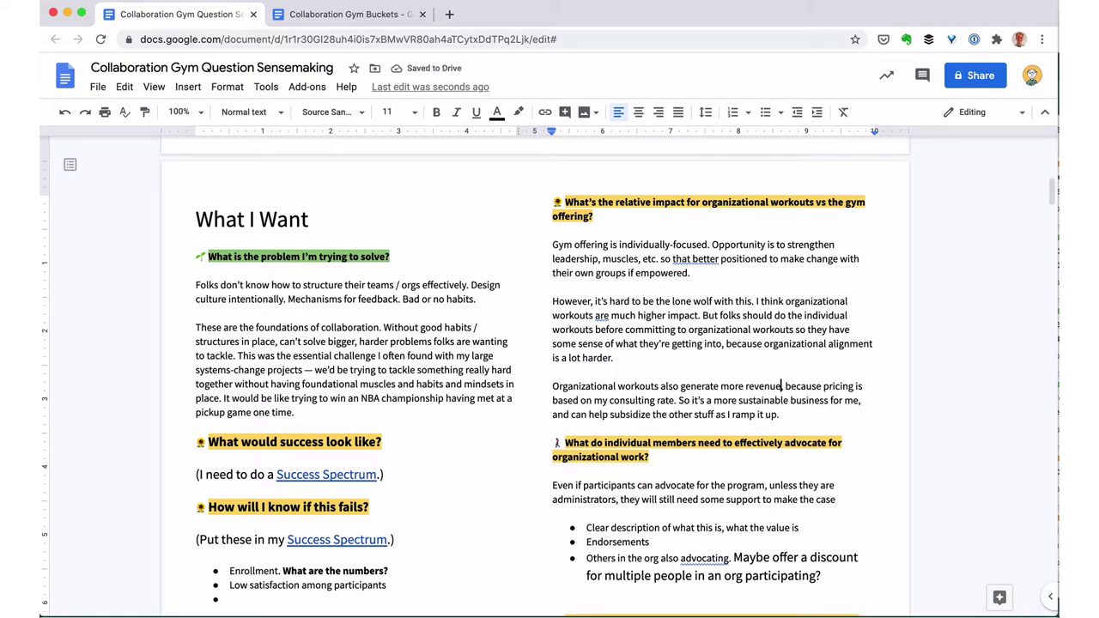
{"action": "key", "text": "shift+Up"}
{"action": "key", "text": "shift+Up"}
{"action": "left_click", "coordinate": [518, 112]}
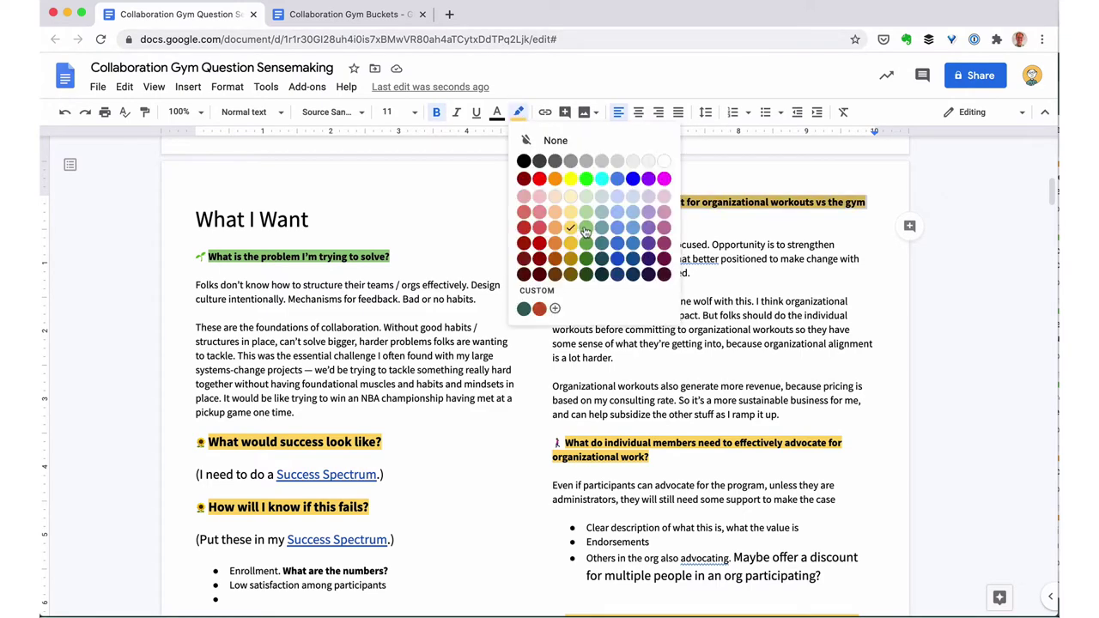
{"action": "left_click", "coordinate": [586, 230]}
- Below the bullets on what members need to advocate, add "(Talk to pilot participants about this.)" at font size 14
{"action": "scroll", "coordinate": [669, 325], "scroll_direction": "down", "scroll_amount": 1}
{"action": "scroll", "coordinate": [669, 325], "scroll_direction": "down", "scroll_amount": 1}
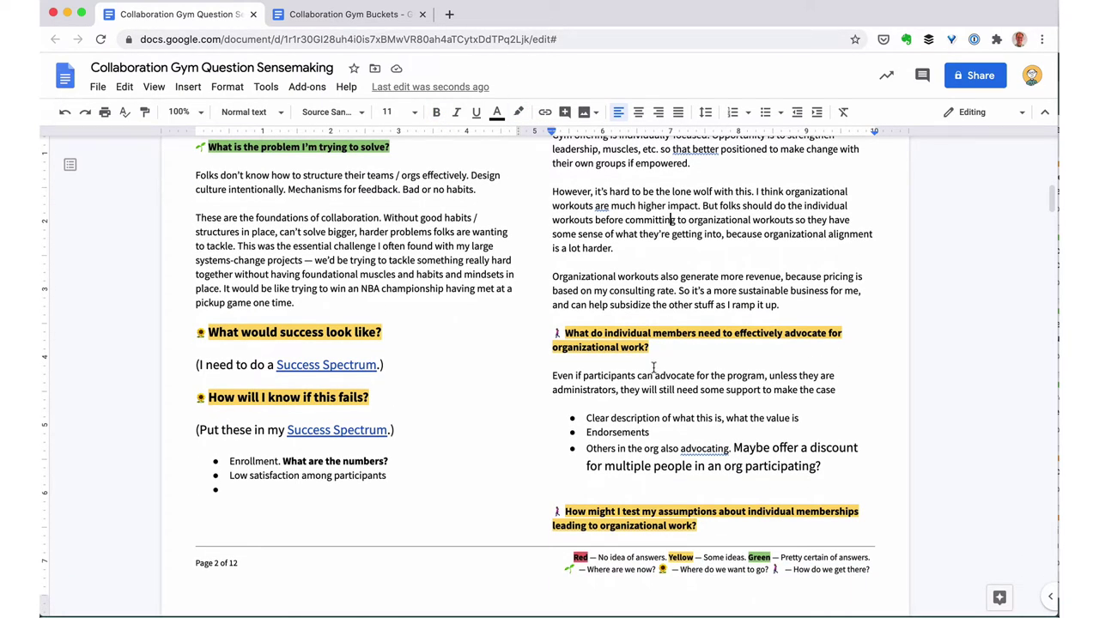
{"action": "left_click", "coordinate": [612, 490]}
{"action": "key", "text": "Return"}
{"action": "type", "text": "(T"}
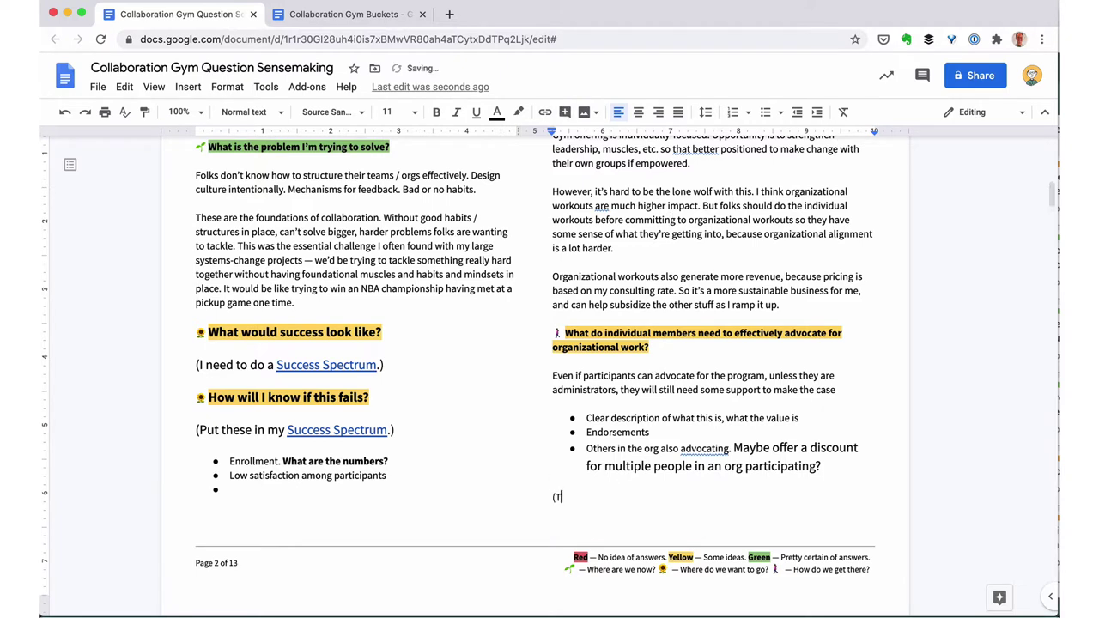
{"action": "type", "text": "alk to pilot participants about this.)"}
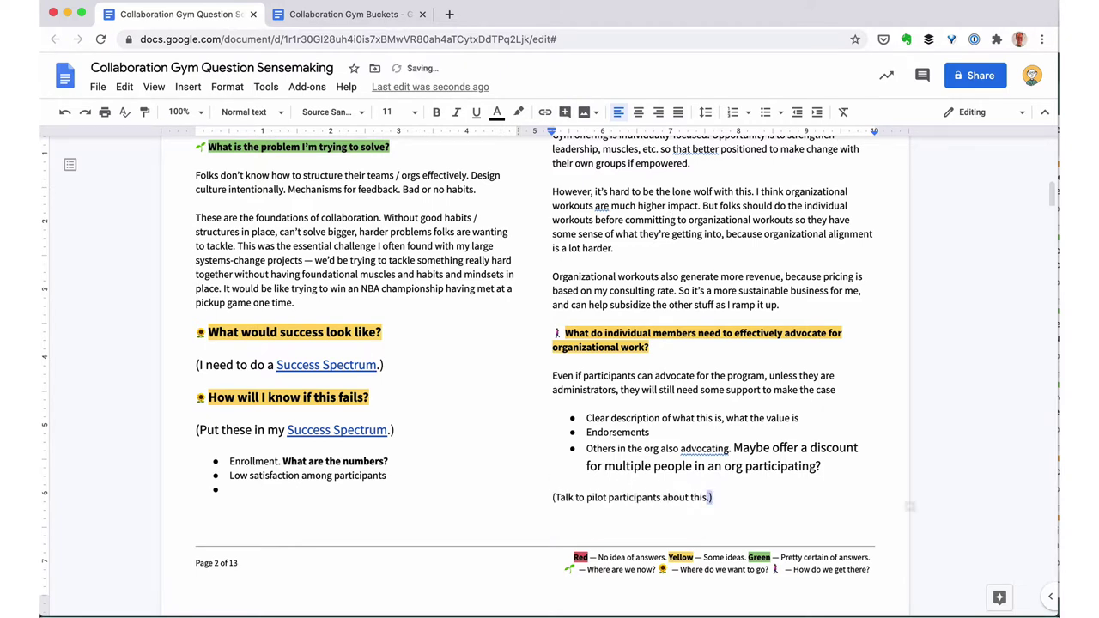
{"action": "key", "text": "super+shift+Left"}
{"action": "left_click", "coordinate": [388, 111]}
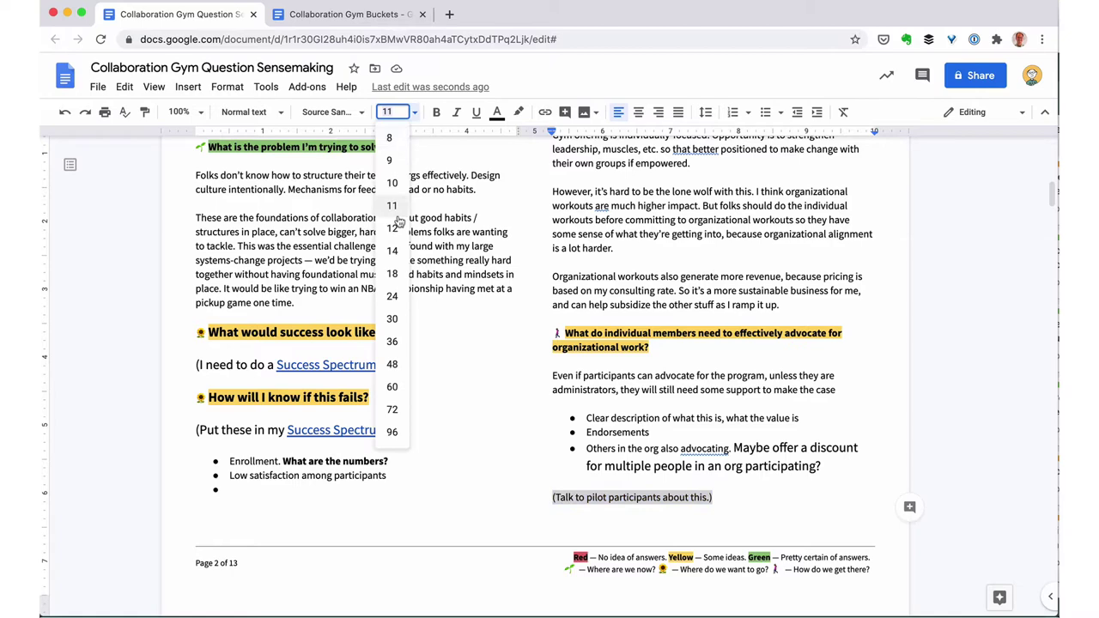
{"action": "left_click", "coordinate": [395, 209]}
- In the Collaboration Gym Buckets document, enter "Followups with pilot participants:" under Next Steps and start a bulleted list below it
{"action": "left_click", "coordinate": [344, 15]}
{"action": "scroll", "coordinate": [351, 459], "scroll_direction": "down", "scroll_amount": 5}
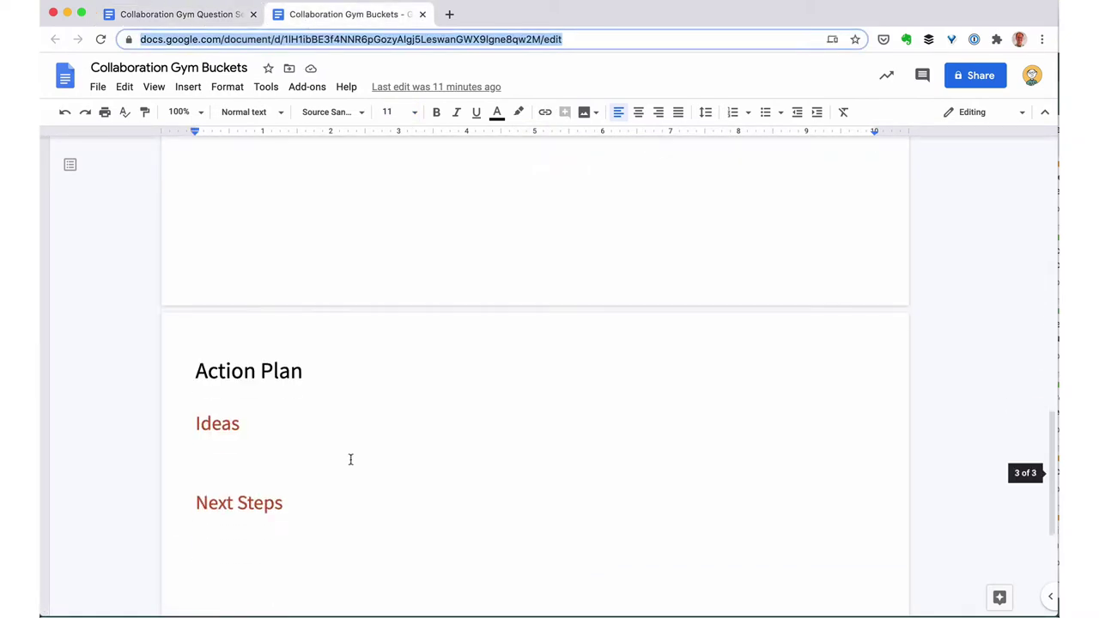
{"action": "left_click", "coordinate": [267, 531]}
{"action": "type", "text": "Follow"}
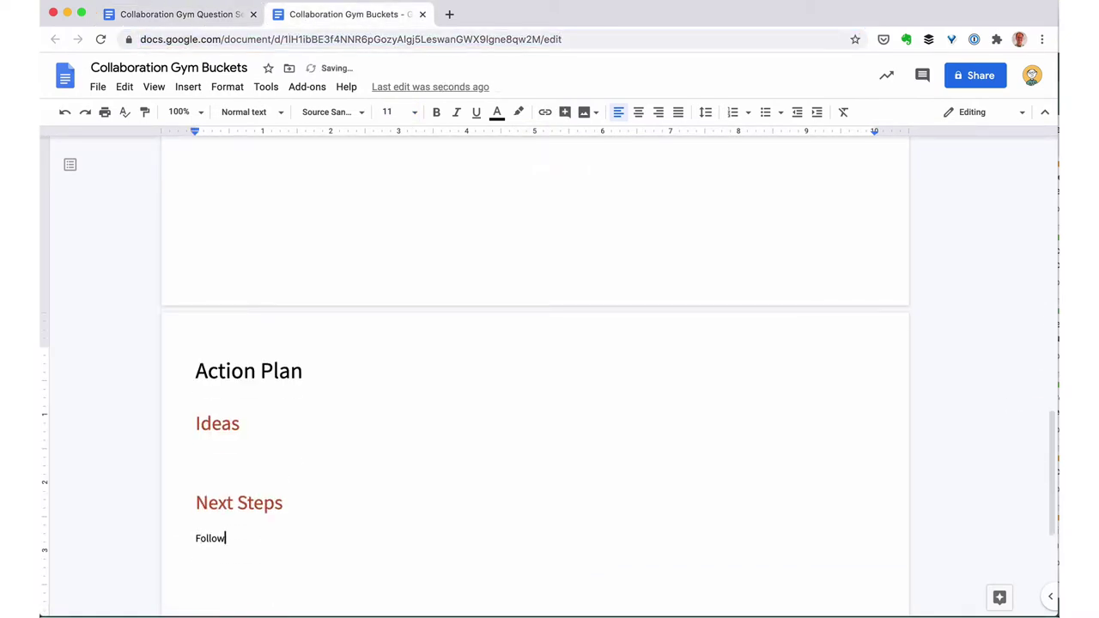
{"action": "type", "text": "ups with pilot participants:"}
{"action": "key", "text": "Return"}
{"action": "key", "text": "super+shift+8"}
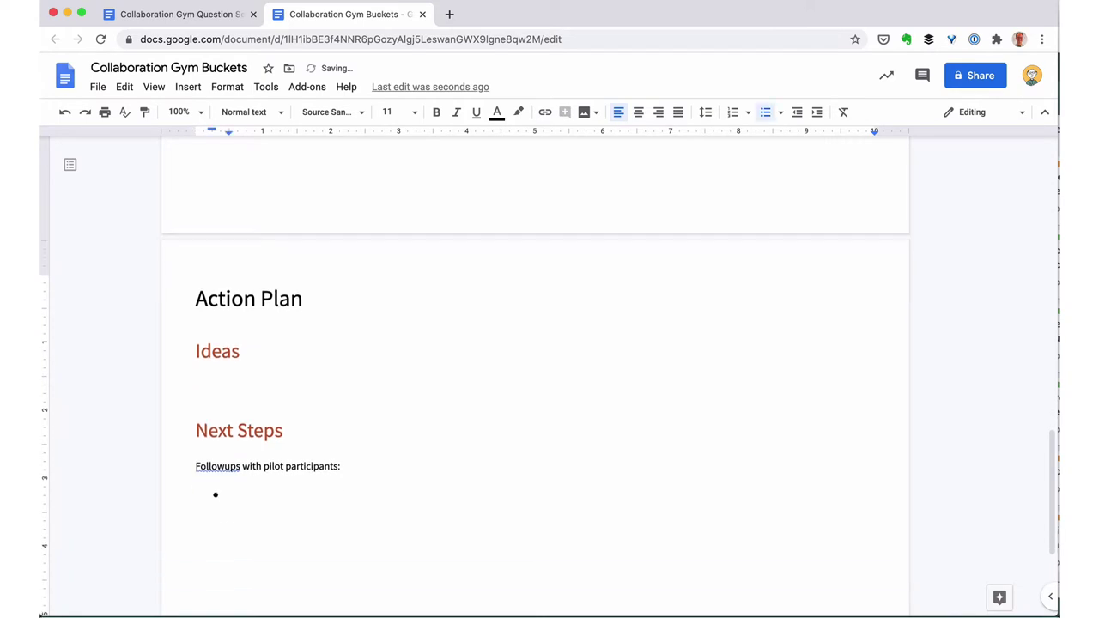
- Move the pilot participant followups line and its empty bullet from Next Steps to the Ideas section
{"action": "key", "text": "shift+Up"}
{"action": "key", "text": "super+x"}
{"action": "left_click", "coordinate": [197, 371]}
{"action": "key", "text": "super+v"}
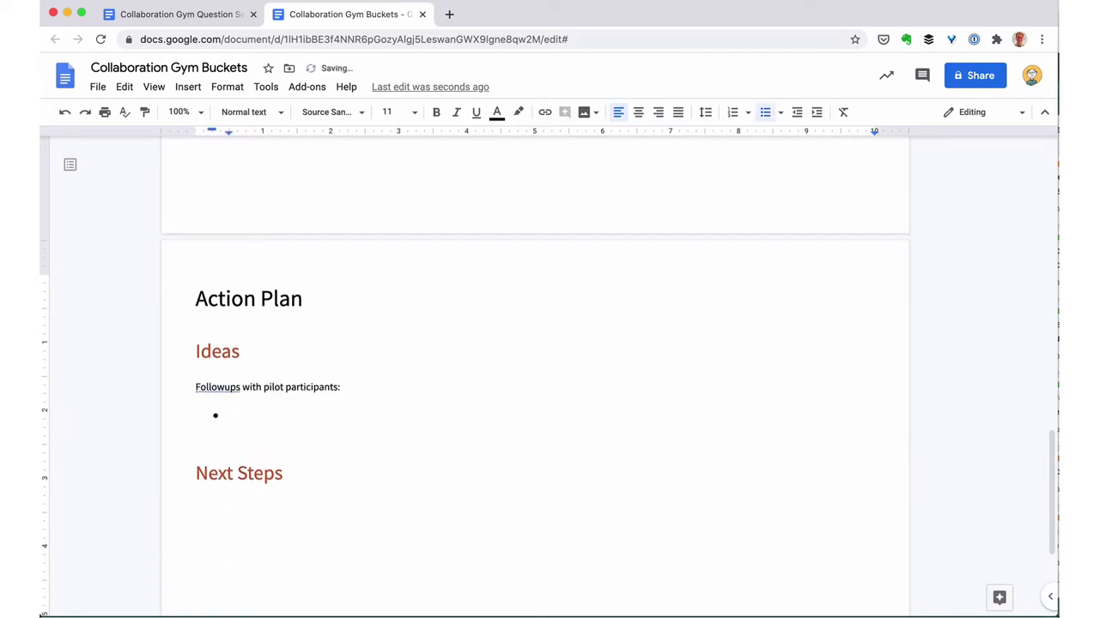
- Fill in the first followup bullet with "Ask what they need to advocate for this in their organizations."
{"action": "left_click", "coordinate": [172, 14]}
{"action": "left_click", "coordinate": [352, 14]}
{"action": "type", "text": "Ask what they need to advocate "}
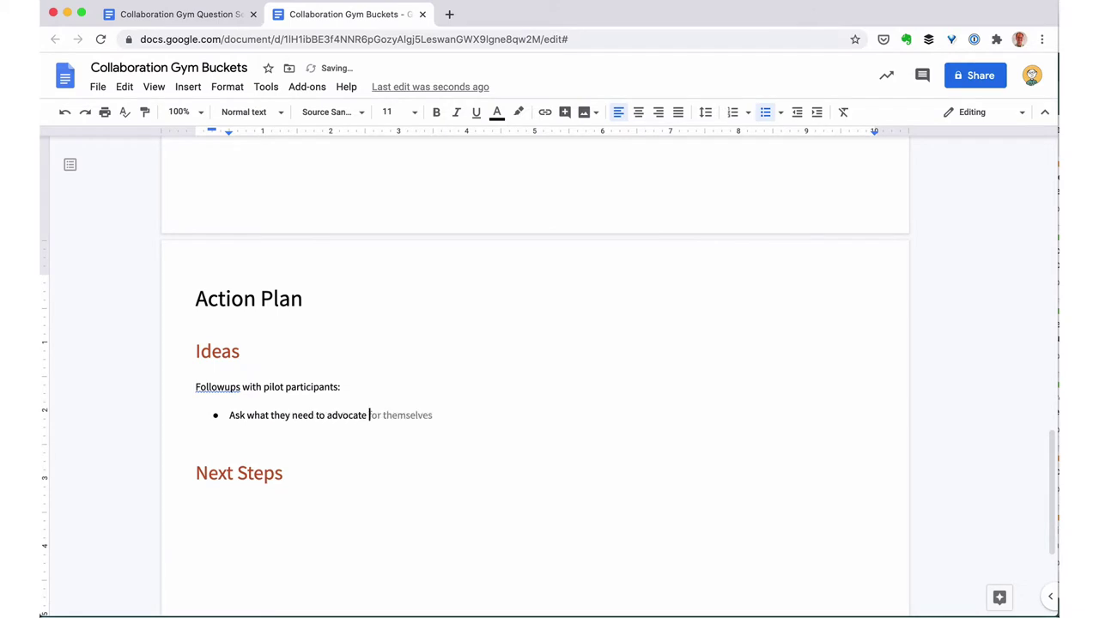
{"action": "type", "text": "for thsi in their organizations"}
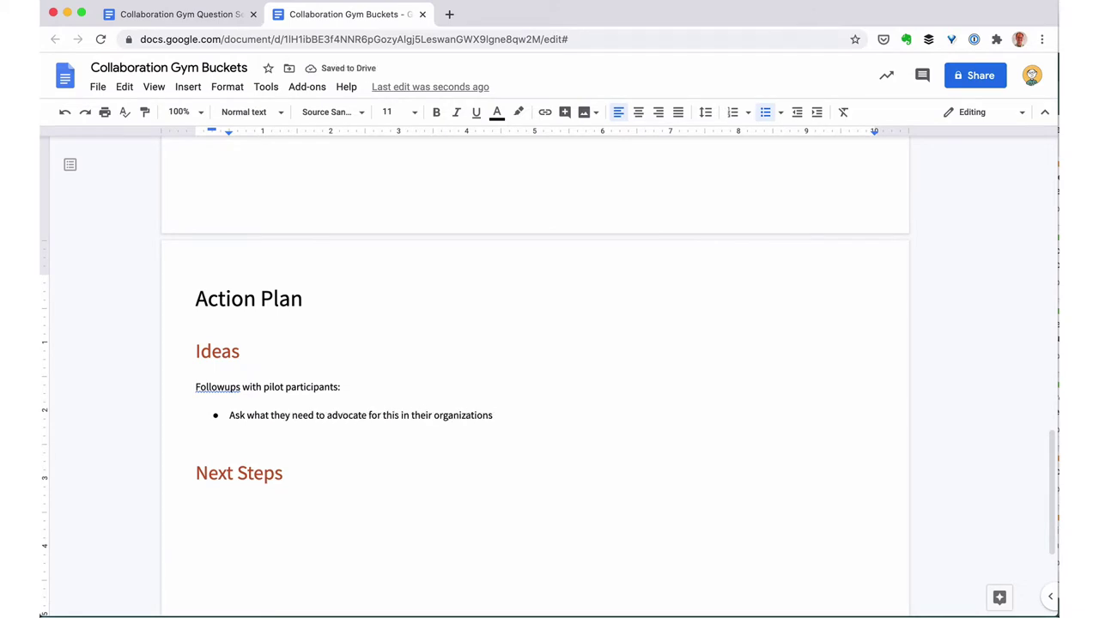
{"action": "type", "text": "."}
- Add the sub-bullets "Pricing", "Where the money would come from" and "Internal dynamics", and start a new top-level bullet after them
{"action": "key", "text": "Return"}
{"action": "key", "text": "Tab"}
{"action": "type", "text": "Pricing"}
{"action": "key", "text": "Return"}
{"action": "type", "text": "Where the money would com"}
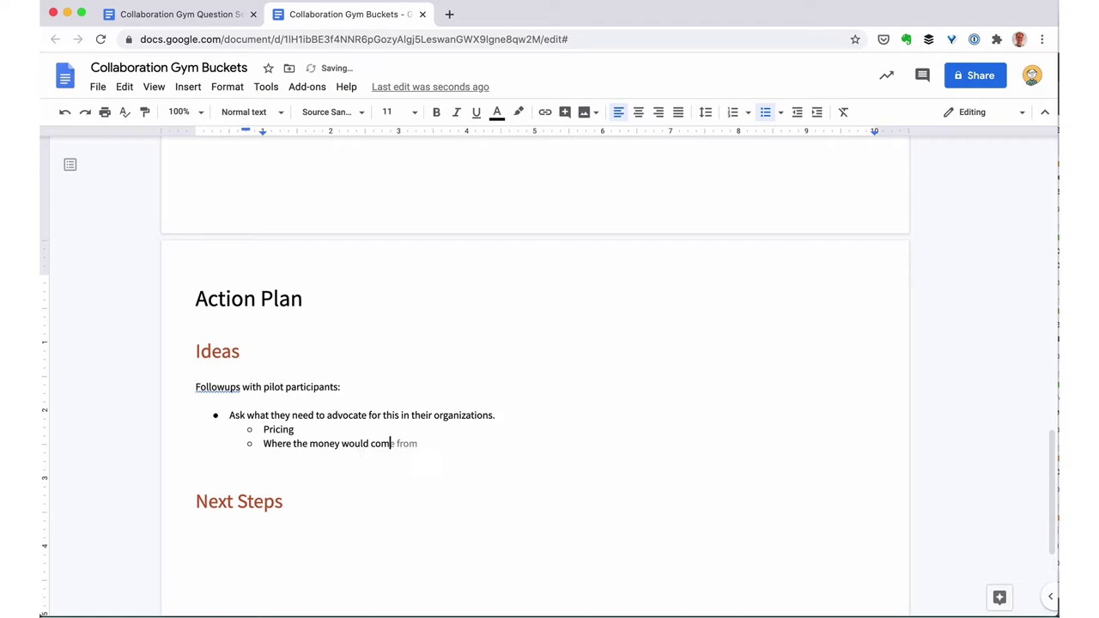
{"action": "key", "text": "Tab"}
{"action": "key", "text": "Return"}
{"action": "type", "text": "Internal dynamics"}
{"action": "key", "text": "Return"}
{"action": "key", "text": "shift+Tab"}
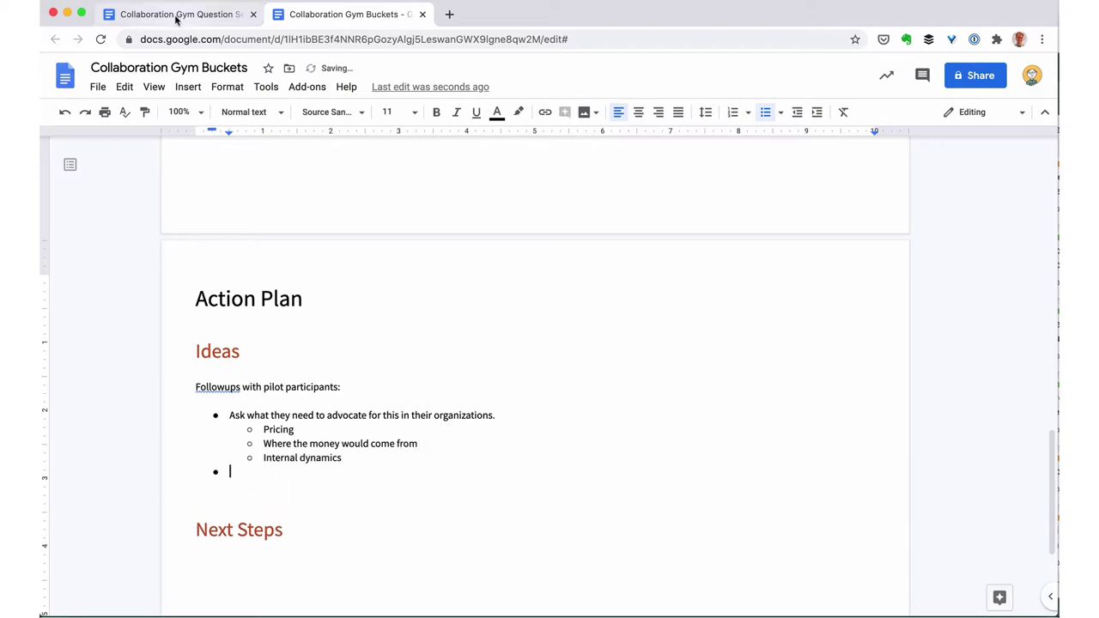
- Review the hypotheses on individual memberships leading to organizational work in the Question Sensemaking document, and return to the Buckets document
{"action": "left_click", "coordinate": [176, 19]}
{"action": "scroll", "coordinate": [445, 283], "scroll_direction": "down", "scroll_amount": 5}
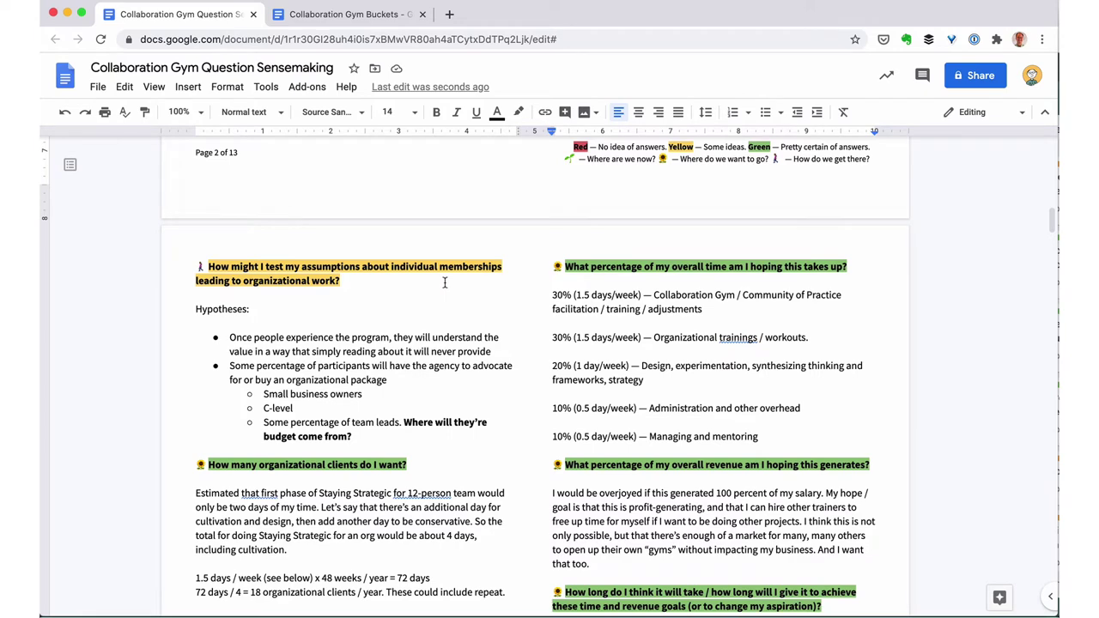
{"action": "scroll", "coordinate": [445, 283], "scroll_direction": "down", "scroll_amount": 3}
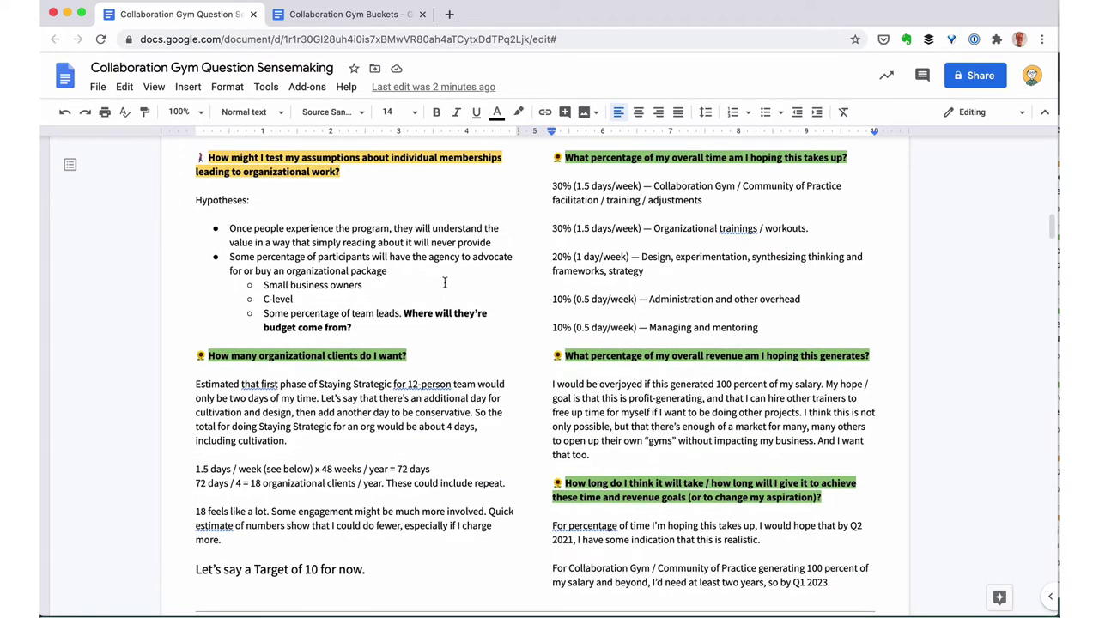
{"action": "key", "text": "ctrl+Tab"}
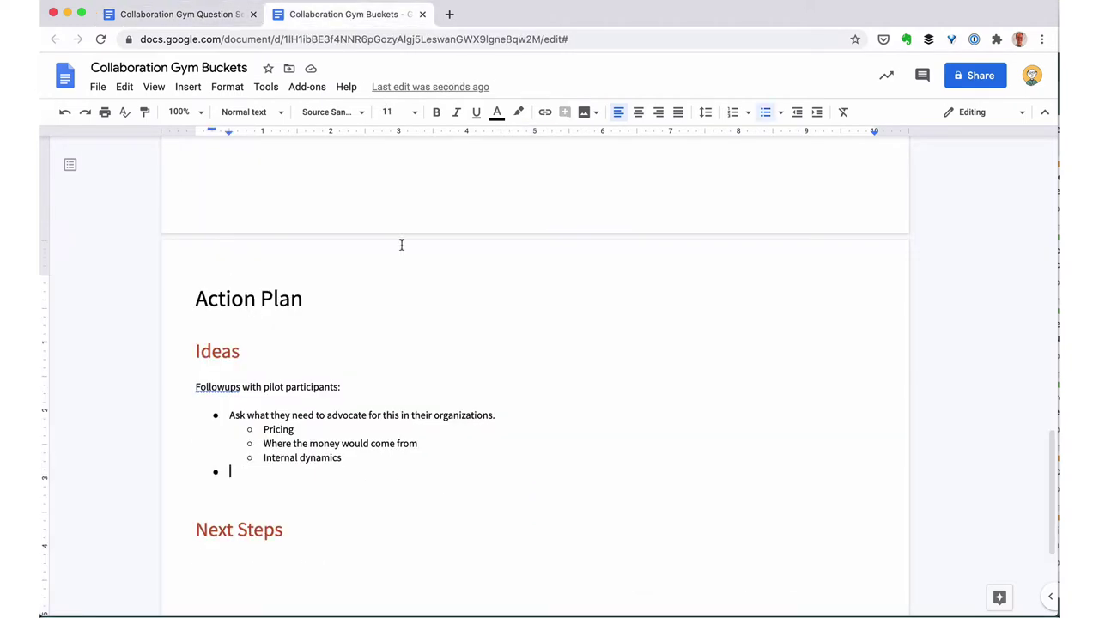
- Insert a column before Failure in the Goals + Success Spectrum table and clear the new column's cell background
{"action": "scroll", "coordinate": [401, 244], "scroll_direction": "up", "scroll_amount": 10}
{"action": "right_click", "coordinate": [297, 322]}
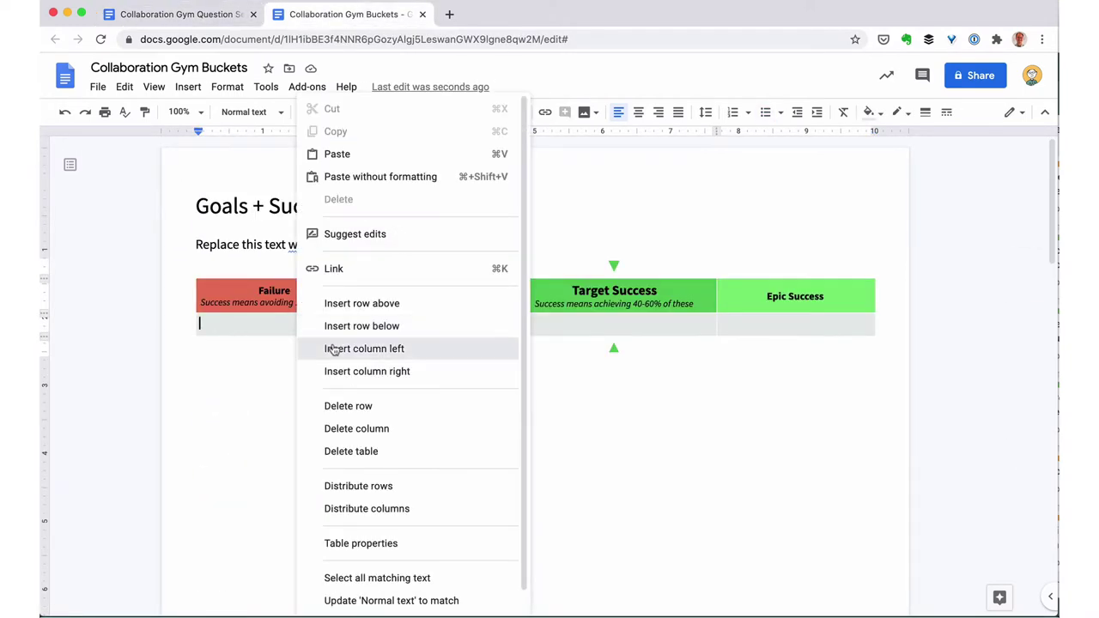
{"action": "left_click", "coordinate": [334, 350]}
{"action": "left_click", "coordinate": [870, 112]}
{"action": "left_click", "coordinate": [876, 140]}
- Set the width of the spectrum table's blank first column to 1.5 inches
{"action": "right_click", "coordinate": [304, 331]}
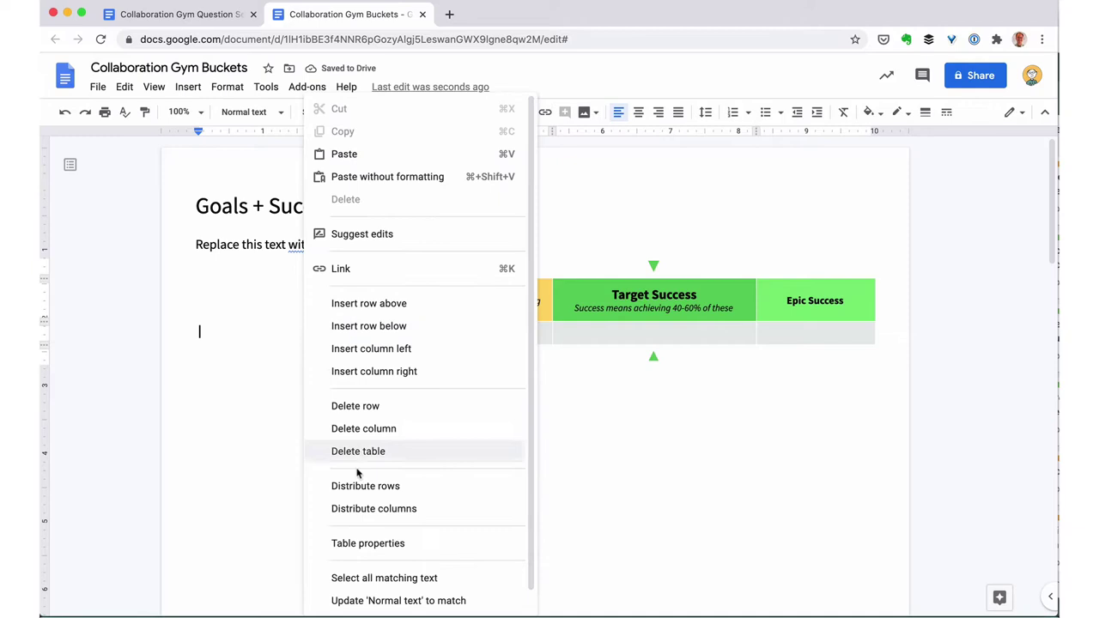
{"action": "left_click", "coordinate": [367, 543]}
{"action": "left_click", "coordinate": [550, 260]}
{"action": "type", "text": "1.9"}
{"action": "left_click", "coordinate": [663, 475]}
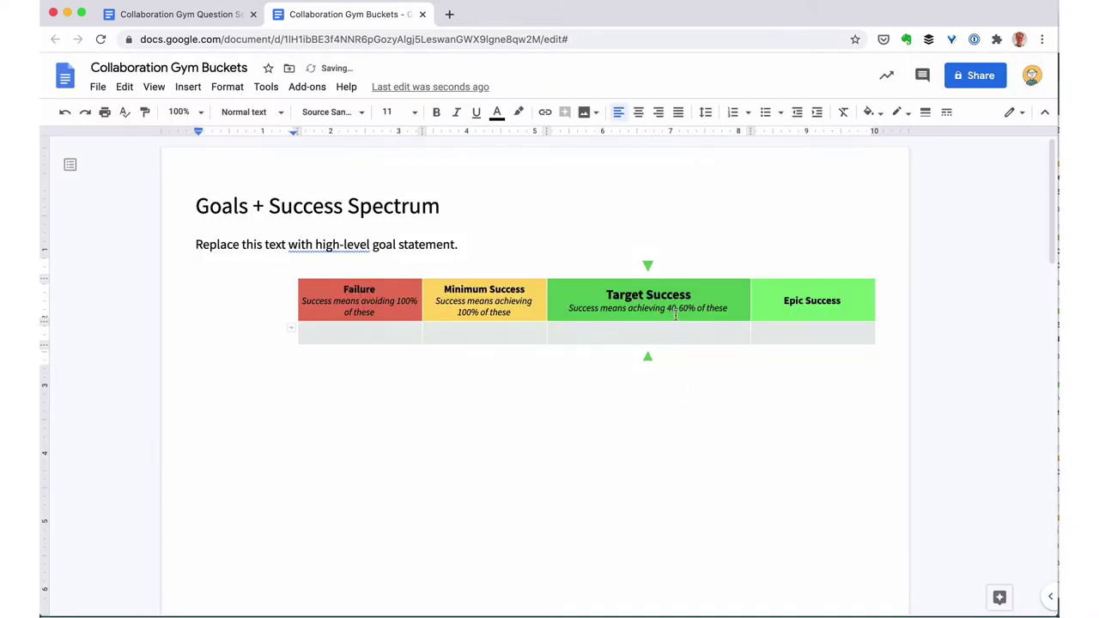
- Set the Target Success column's width to 2.5 inches
{"action": "right_click", "coordinate": [675, 313]}
{"action": "scroll", "coordinate": [721, 498], "scroll_direction": "down", "scroll_amount": 2}
{"action": "left_click", "coordinate": [740, 579]}
{"action": "double_click", "coordinate": [668, 259]}
{"action": "type", "text": "2.5"}
{"action": "key", "text": "Return"}
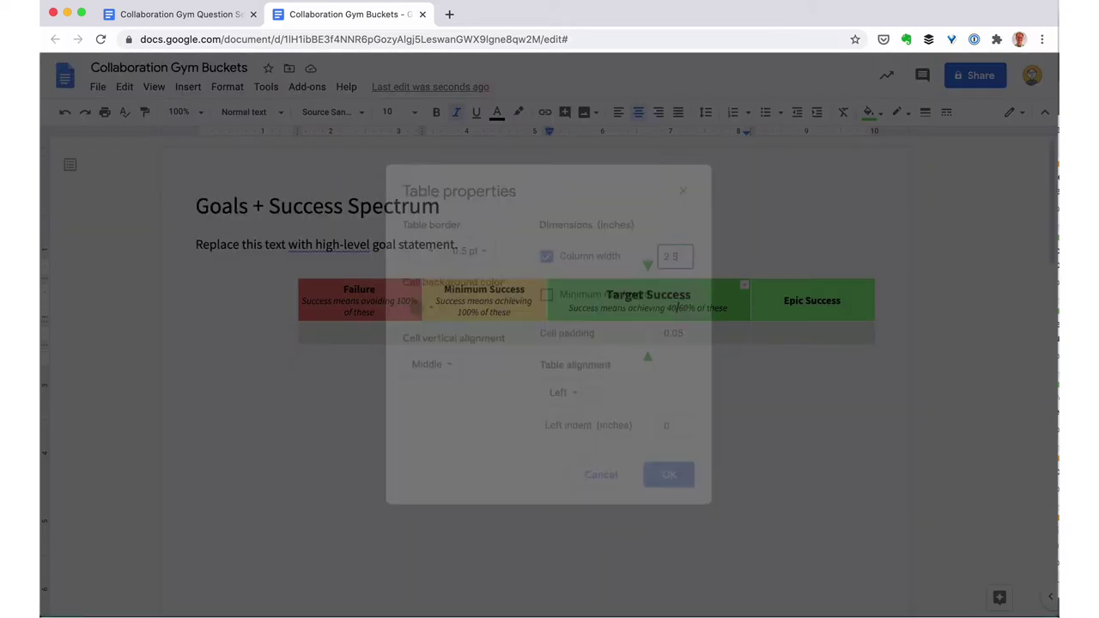
- Add a second empty row to the spectrum table and label the lower row "Enrollment" in the first column
{"action": "right_click", "coordinate": [272, 335]}
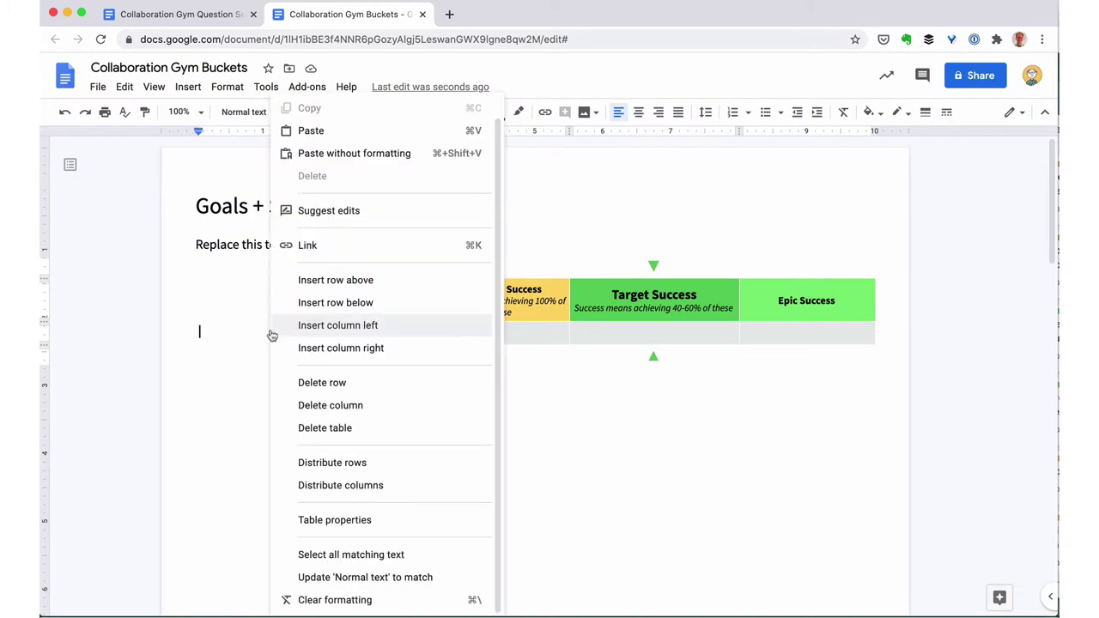
{"action": "left_click", "coordinate": [272, 335]}
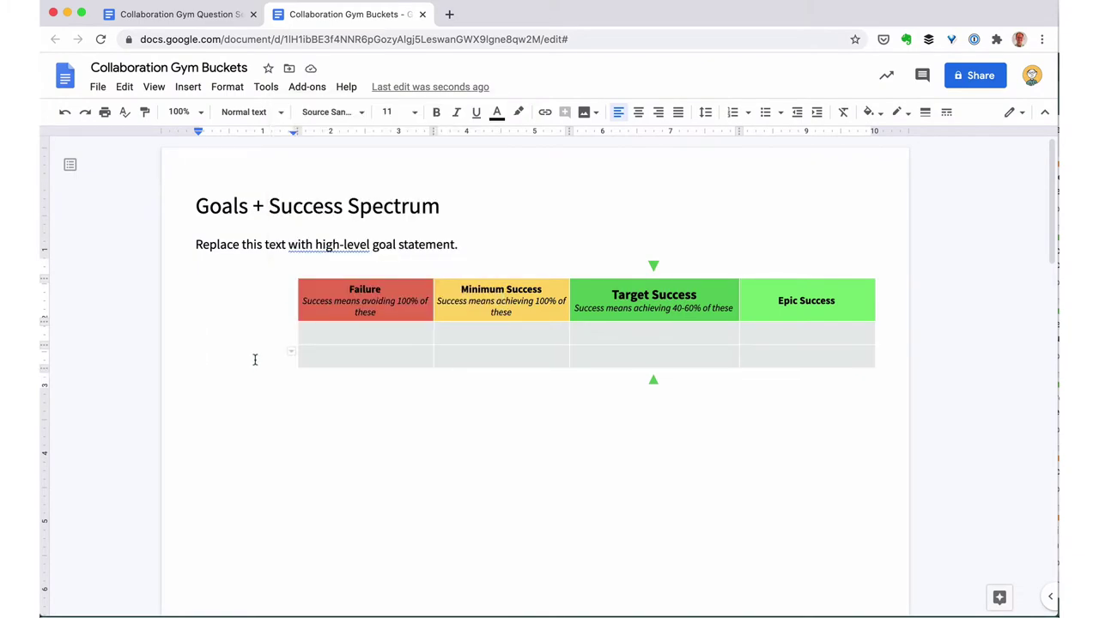
{"action": "type", "text": "Enrollment"}
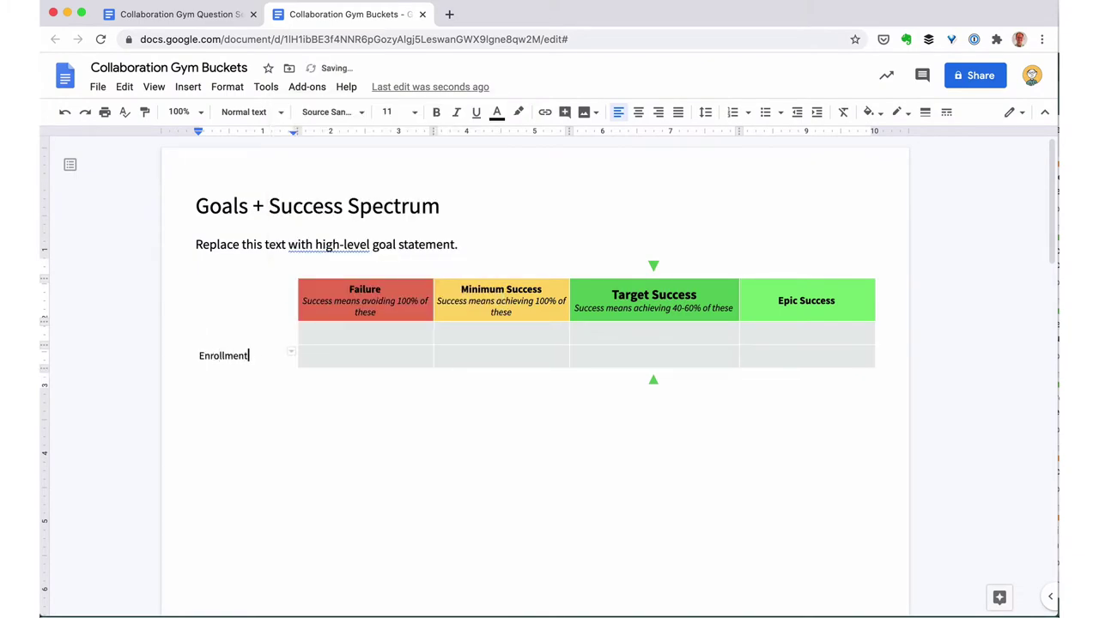
- Format the Enrollment label as italic, 12 pt and right-aligned
{"action": "key", "text": "alt+shift+Left"}
{"action": "key", "text": "super+i"}
{"action": "left_click", "coordinate": [415, 112]}
{"action": "left_click", "coordinate": [398, 229]}
{"action": "key", "text": "super+shift+r"}
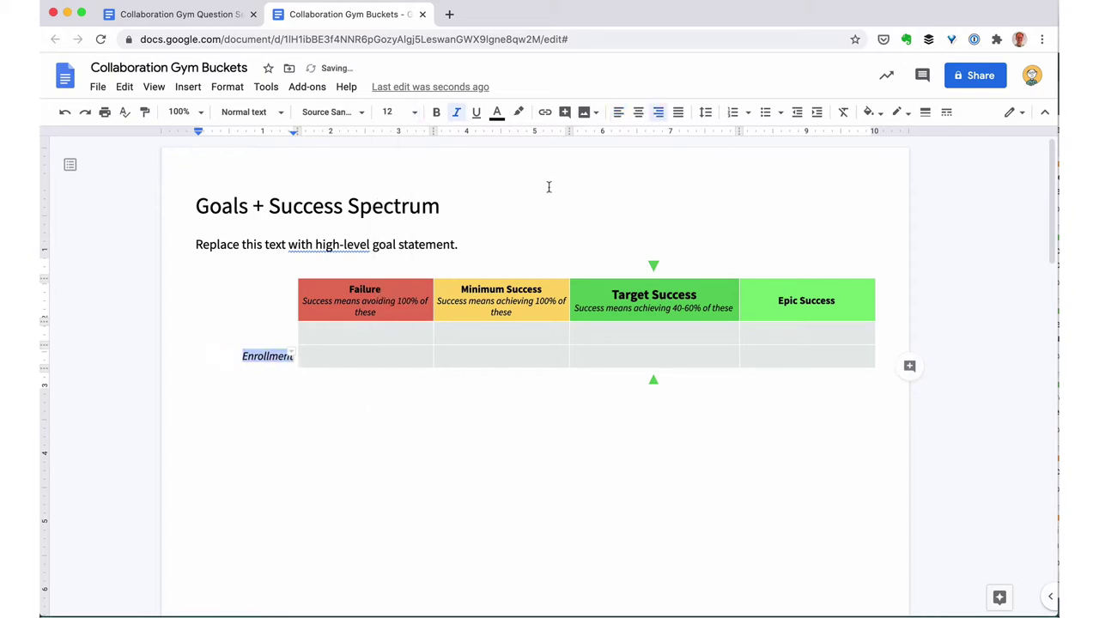
{"action": "left_click", "coordinate": [592, 358]}
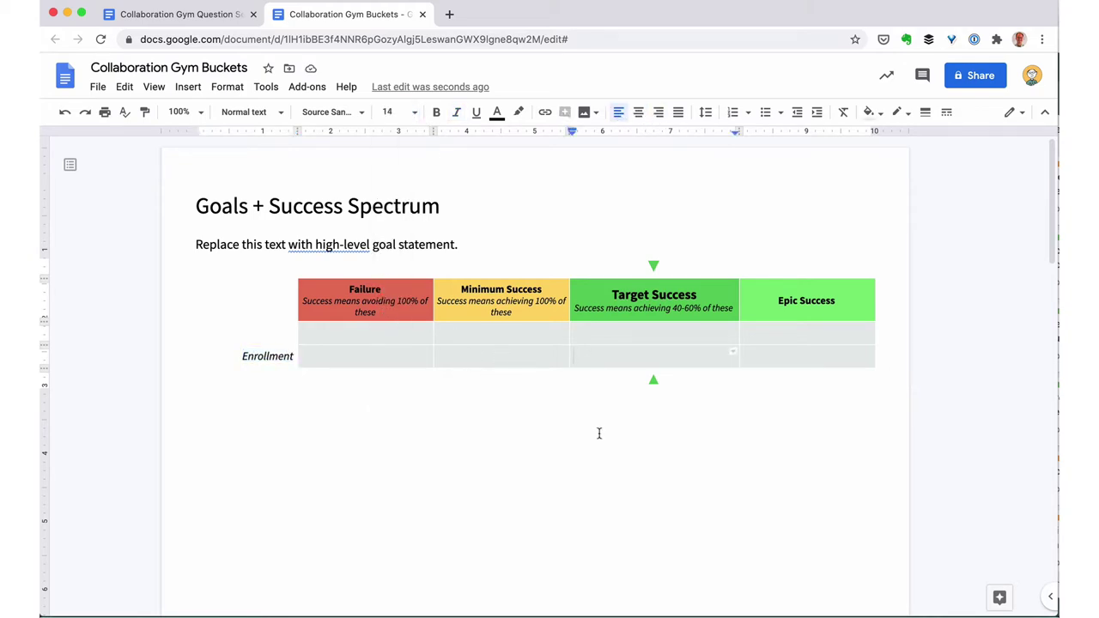
{"action": "left_click", "coordinate": [460, 211]}
{"action": "type", "text": "December 2021"}
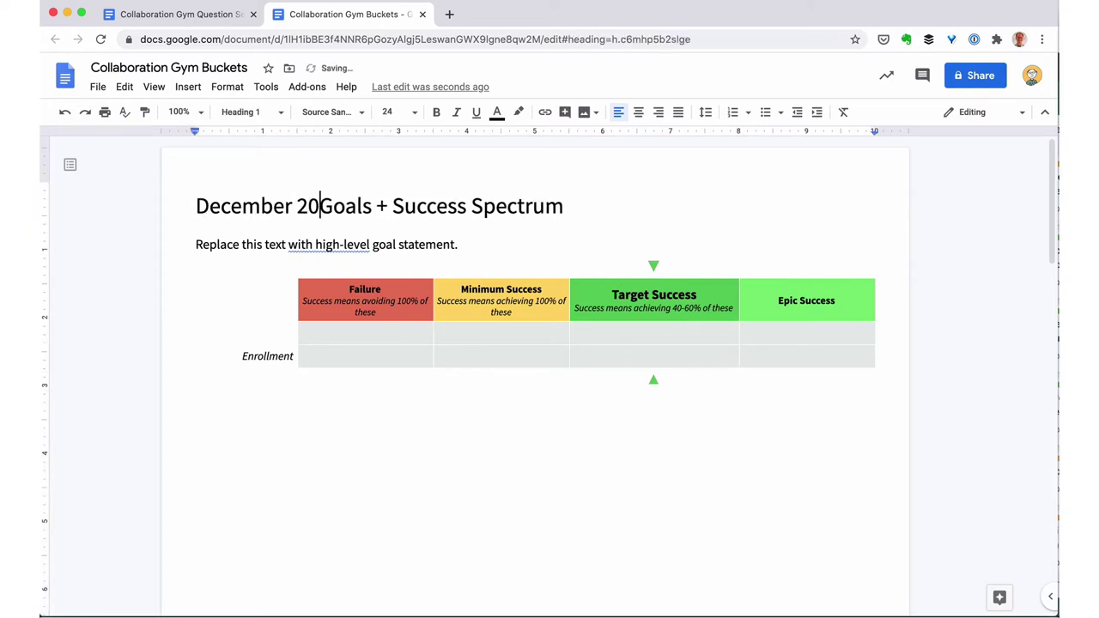
{"action": "key", "text": "alt+Left"}
{"action": "key", "text": "alt+Left"}
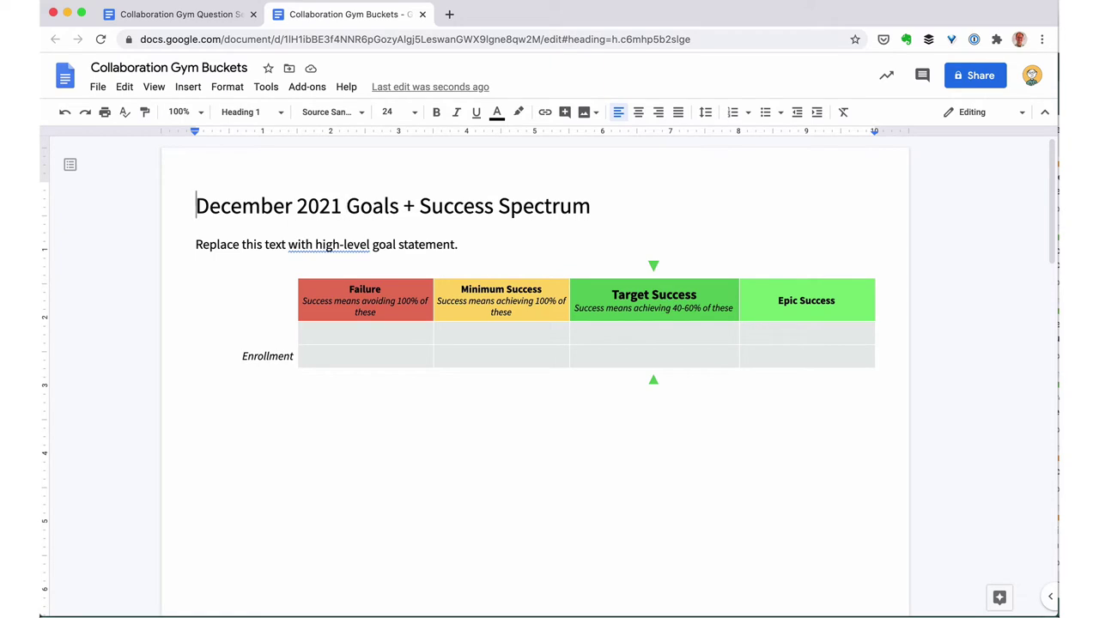
{"action": "key", "text": "alt+shift+Right"}
{"action": "key", "text": "alt+shift+Right"}
{"action": "key", "text": "super+x"}
- Add "December 2021" as a Heading 2 line directly below the Goals + Success Spectrum heading
{"action": "key", "text": "super+Right"}
{"action": "key", "text": "Return"}
{"action": "key", "text": "alt+super+2"}
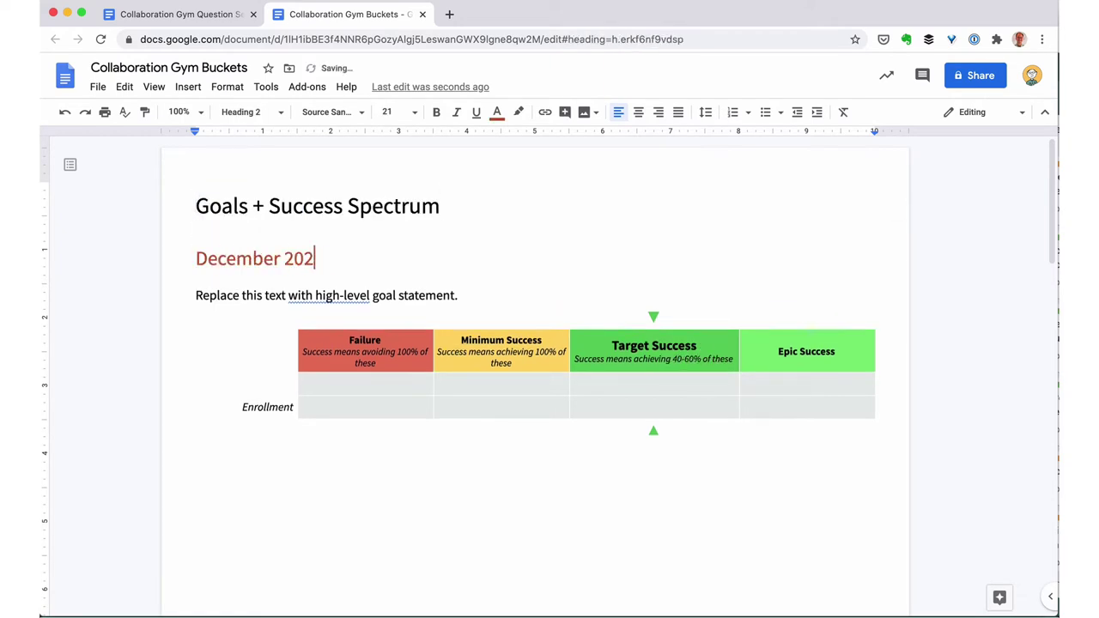
{"action": "type", "text": "1"}
- Add a "December 2020" Heading 2 section above December 2021, containing a copy of its goal statement and success table
{"action": "key", "text": "Down"}
{"action": "key", "text": "shift+super+Down"}
{"action": "key", "text": "Up"}
{"action": "key", "text": "Up"}
{"action": "key", "text": "Return"}
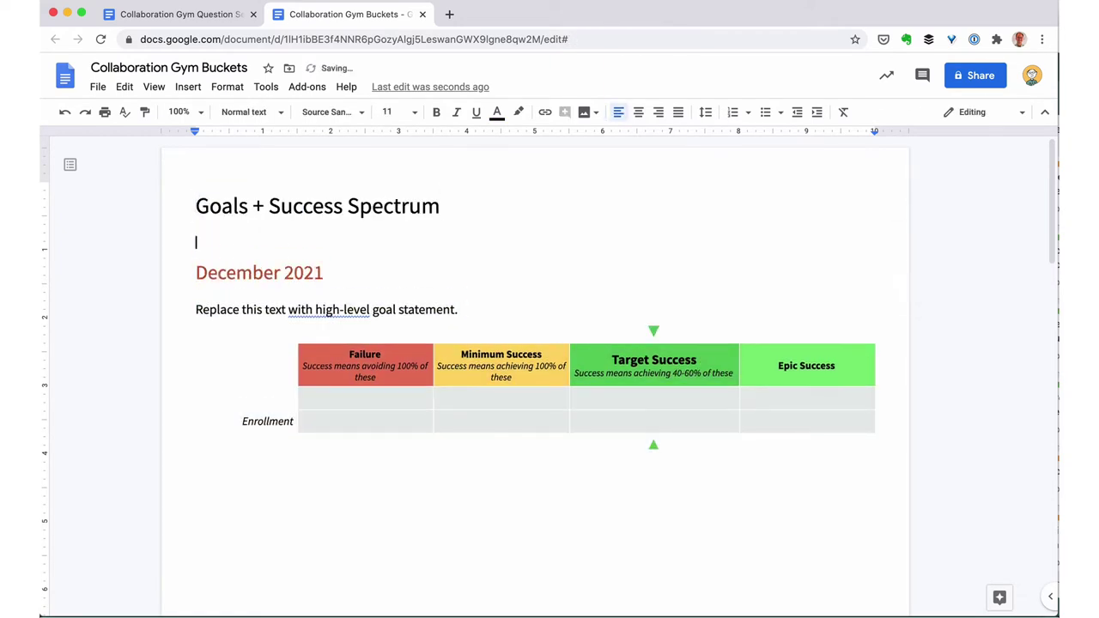
{"action": "key", "text": "ctrl+alt+3"}
{"action": "type", "text": "December 2020"}
{"action": "key", "text": "Return"}
{"action": "key", "text": "ctrl+v"}
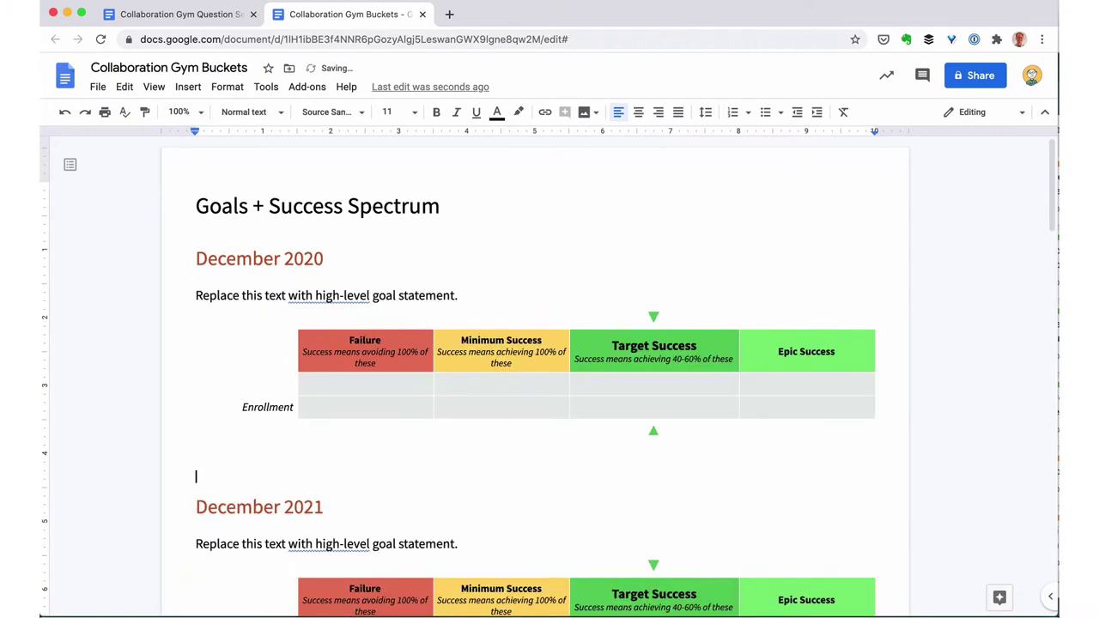
- Delete the extra empty line above the December 2021 heading
{"action": "key", "text": "Down"}
{"action": "key", "text": "Up"}
{"action": "key", "text": "BackSpace"}
{"action": "key", "text": "Up"}
{"action": "key", "text": "Down"}
{"action": "key", "text": "Down"}
{"action": "scroll", "coordinate": [535, 373], "scroll_direction": "down", "scroll_amount": 1}
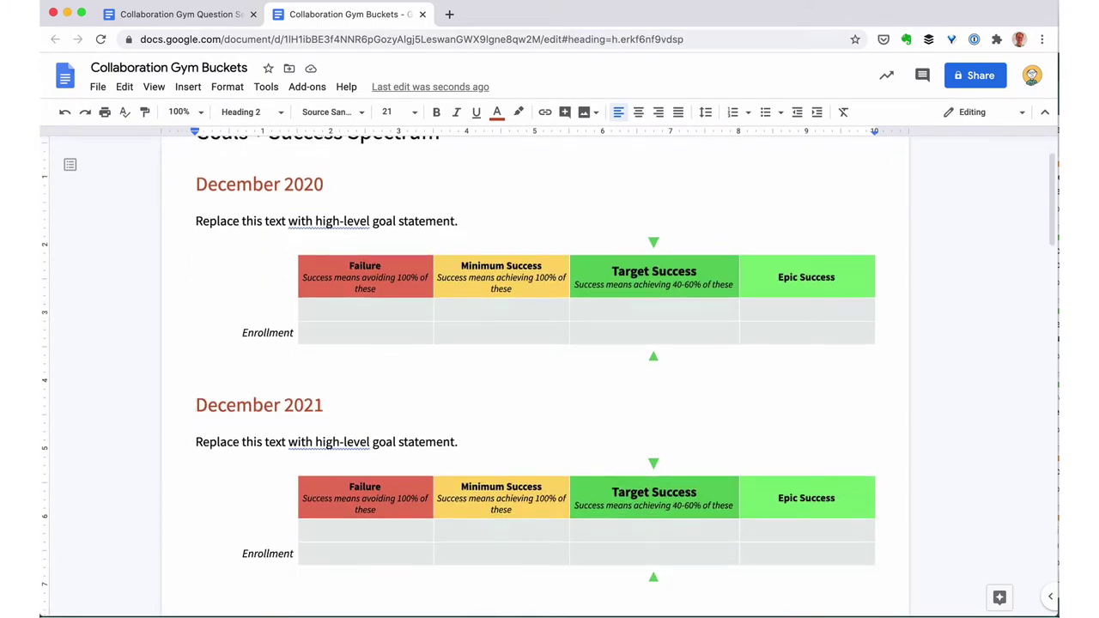
- Enter "10 organizational clients" as the December 2021 Enrollment Target Success, and check the success and failure questions in the Question Sensemaking document
{"action": "left_click", "coordinate": [618, 538]}
{"action": "type", "text": "10 organizational clients"}
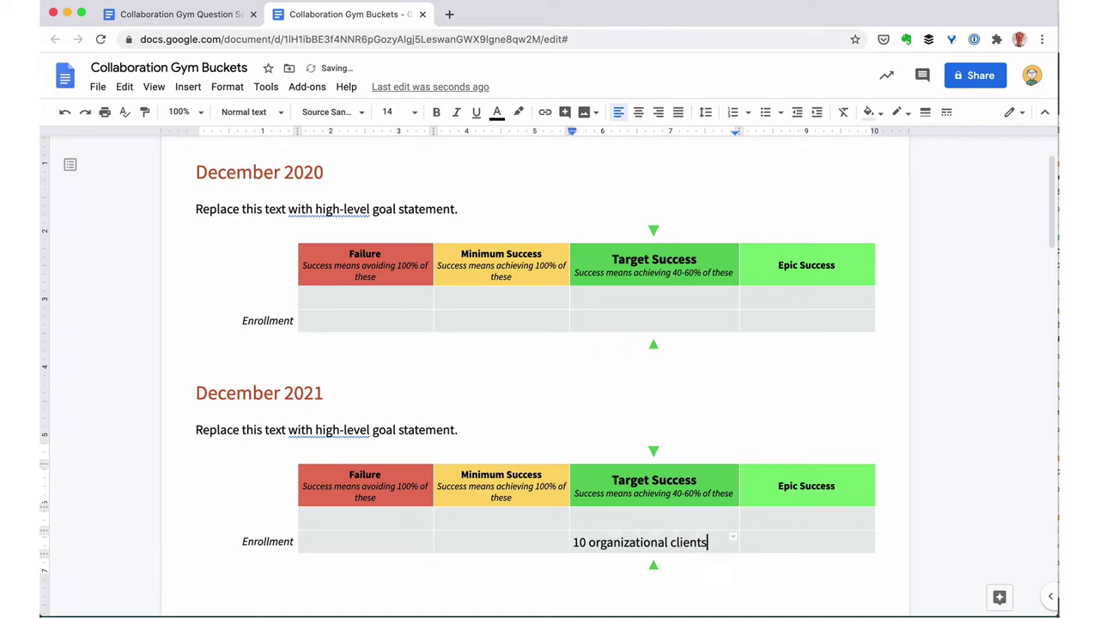
{"action": "key", "text": "ctrl+shift+Tab"}
{"action": "scroll", "coordinate": [277, 230], "scroll_direction": "up", "scroll_amount": 5}
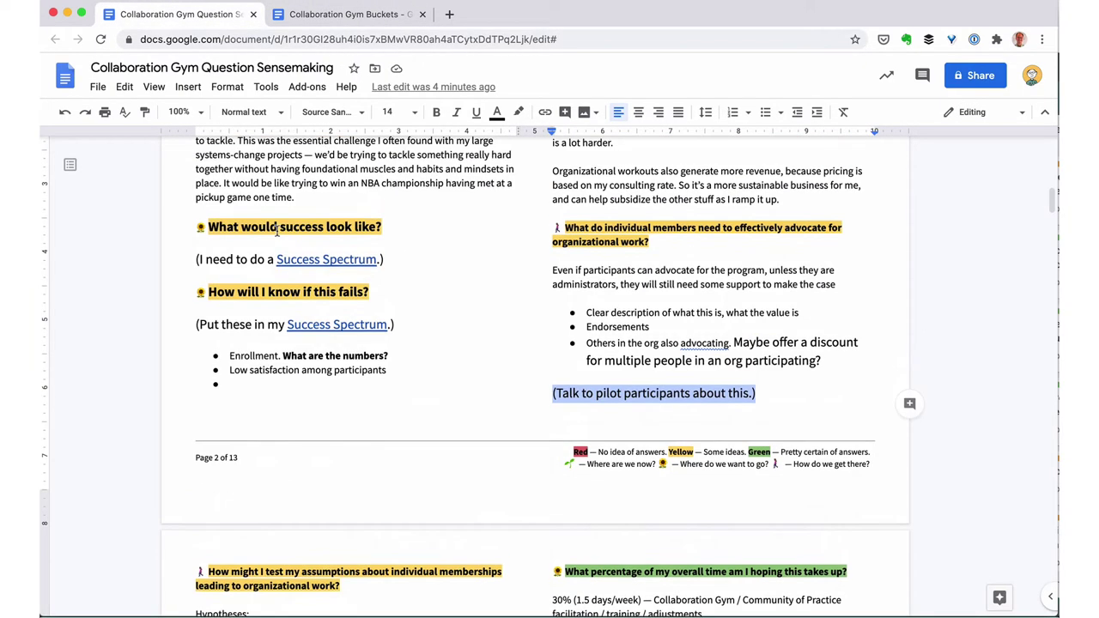
{"action": "key", "text": "ctrl+Tab"}
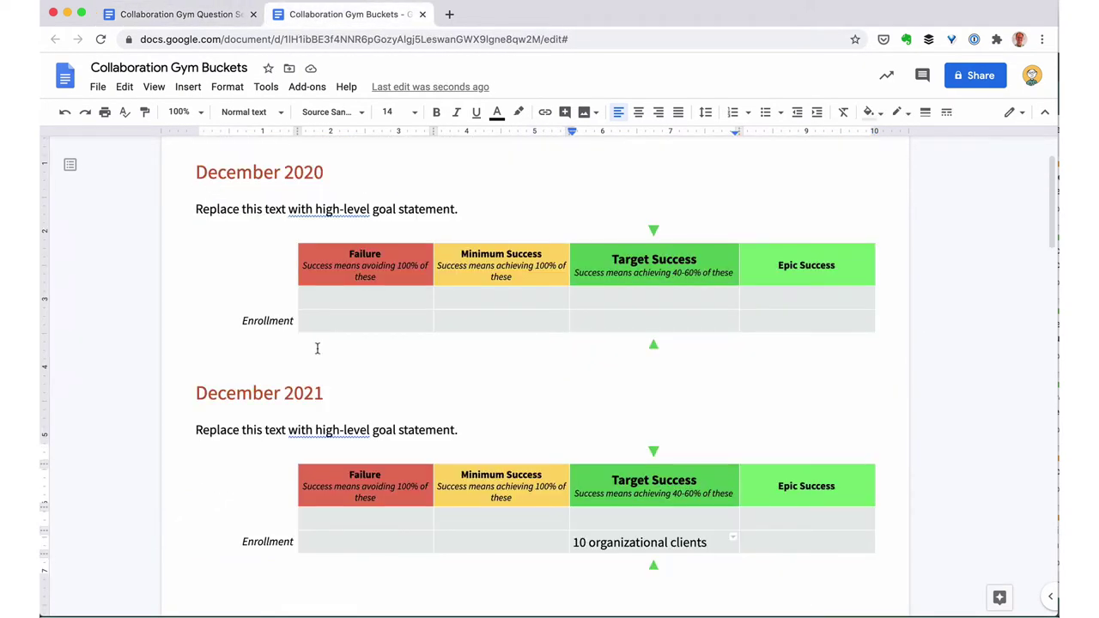
- Label the December 2021 table's row above Enrollment "Impact", formatted italic, 12 pt and right-aligned
{"action": "left_click", "coordinate": [265, 515]}
{"action": "type", "text": "Impact"}
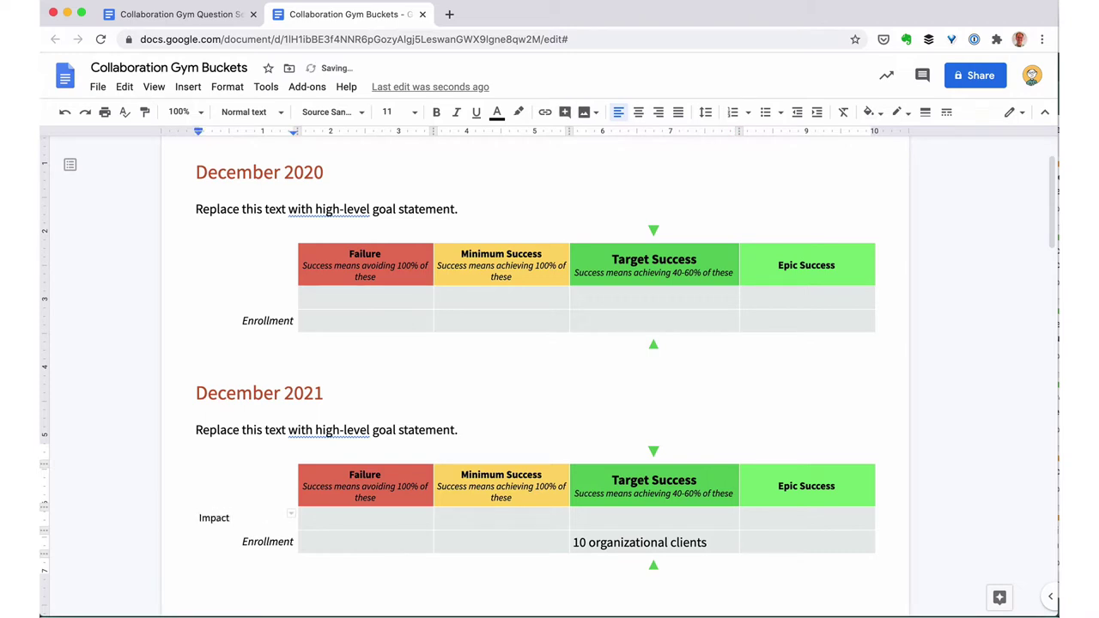
{"action": "key", "text": "shift+alt+Left"}
{"action": "left_click", "coordinate": [391, 112]}
{"action": "left_click", "coordinate": [393, 228]}
{"action": "key", "text": "super+shift+r"}
- Copy the Impact label into the December 2020 table and enter "(Low satisfaction among participants.)" as the December 2021 Impact Failure
{"action": "key", "text": "super+c"}
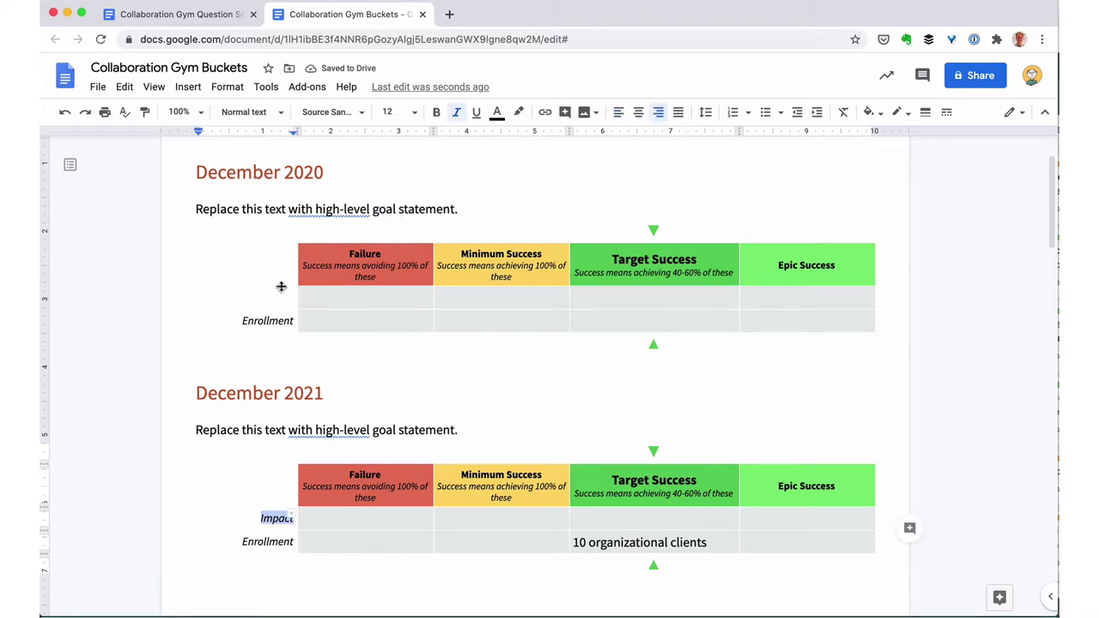
{"action": "left_click", "coordinate": [279, 296]}
{"action": "key", "text": "super+v"}
{"action": "left_click", "coordinate": [334, 523]}
{"action": "type", "text": "(Low satisfaction among participa"}
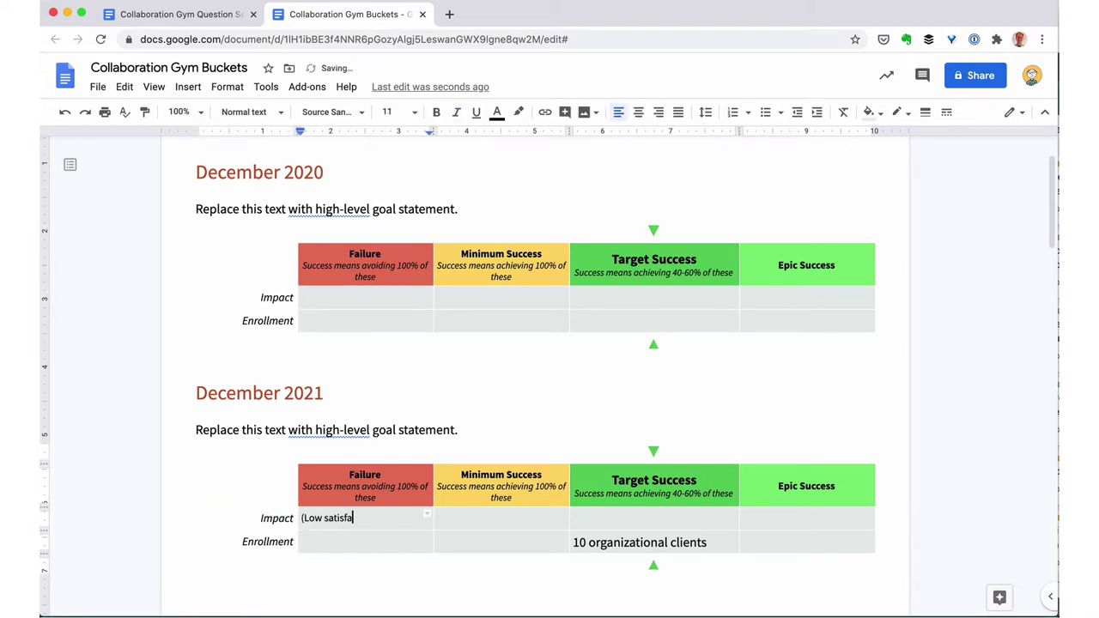
- In the Question Sensemaking document, enlarge the five overall time percentage answer lines to 14 pt
{"action": "left_click", "coordinate": [179, 13]}
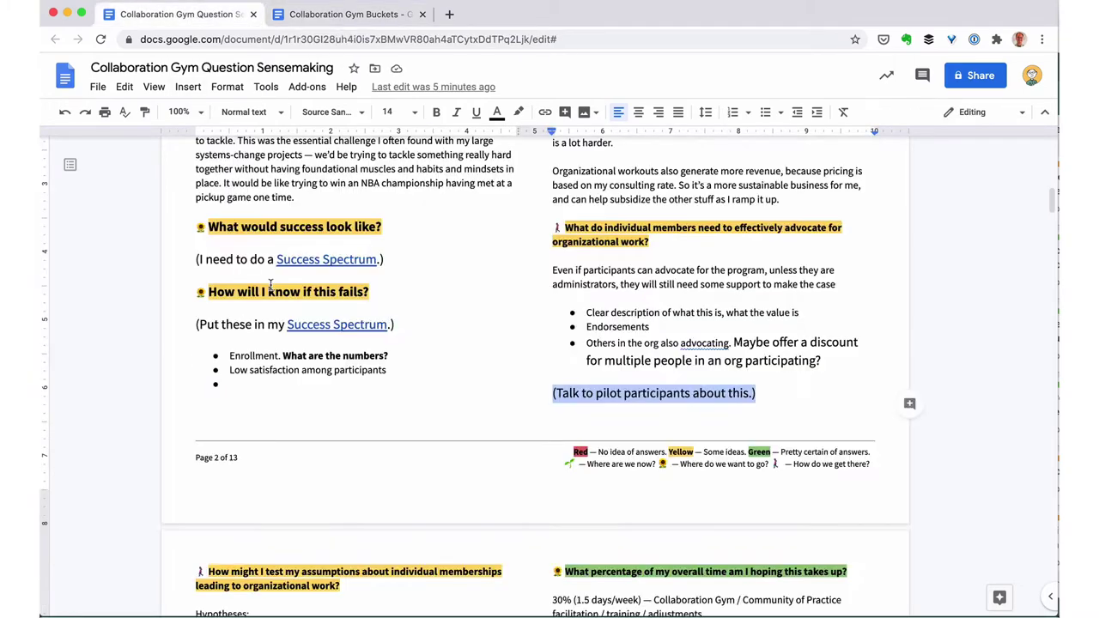
{"action": "scroll", "coordinate": [522, 356], "scroll_direction": "down", "scroll_amount": 3}
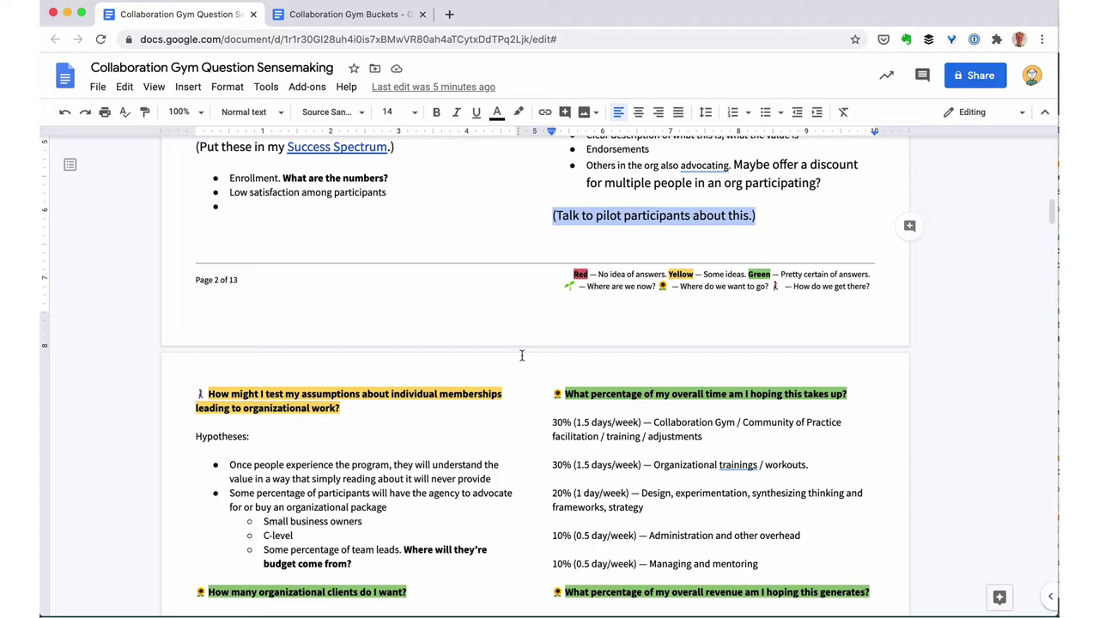
{"action": "scroll", "coordinate": [522, 356], "scroll_direction": "down", "scroll_amount": 3}
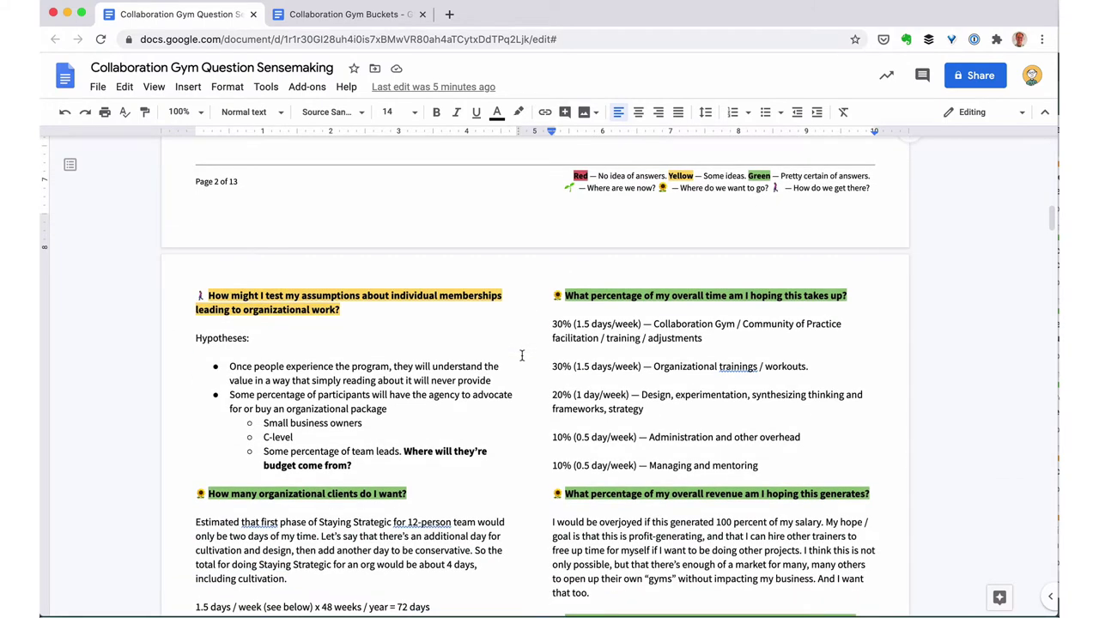
{"action": "scroll", "coordinate": [522, 355], "scroll_direction": "down", "scroll_amount": 3}
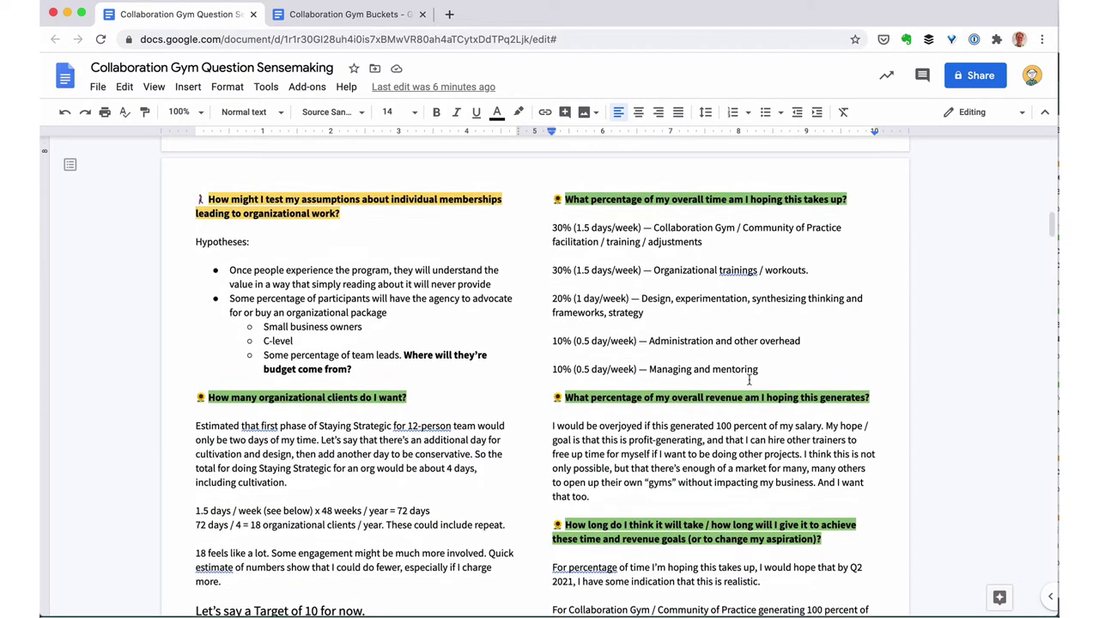
{"action": "left_click_drag", "start_coordinate": [753, 378], "coordinate": [553, 234]}
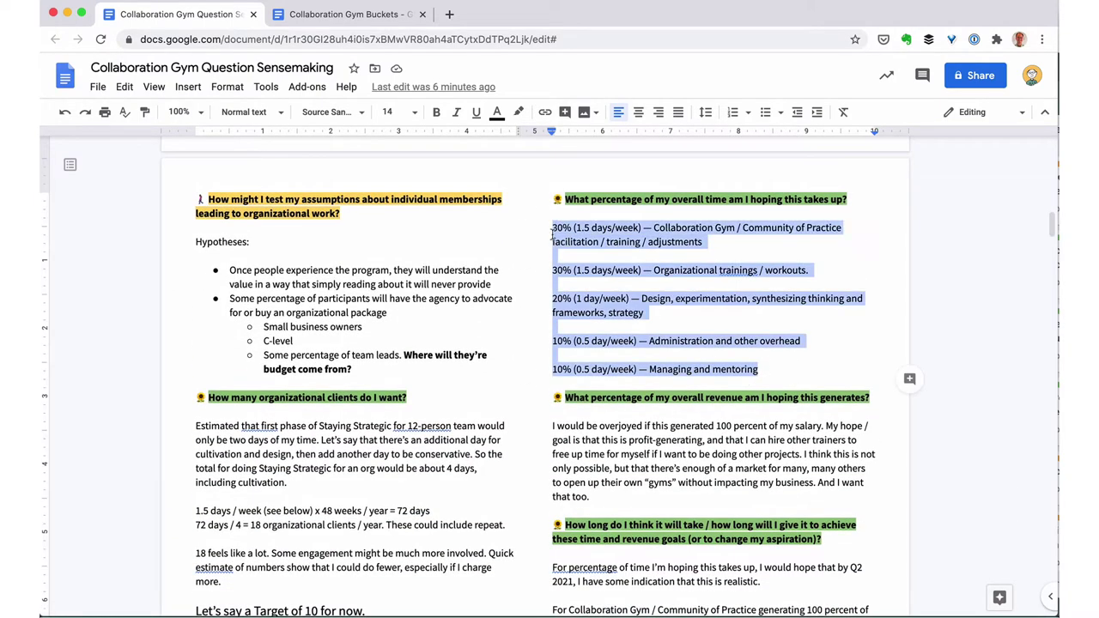
{"action": "left_click", "coordinate": [413, 116]}
{"action": "left_click", "coordinate": [392, 244]}
- Paste the five time percentage lines under the Compass heading in the Buckets document
{"action": "left_click", "coordinate": [343, 14]}
{"action": "scroll", "coordinate": [425, 290], "scroll_direction": "up", "scroll_amount": 15}
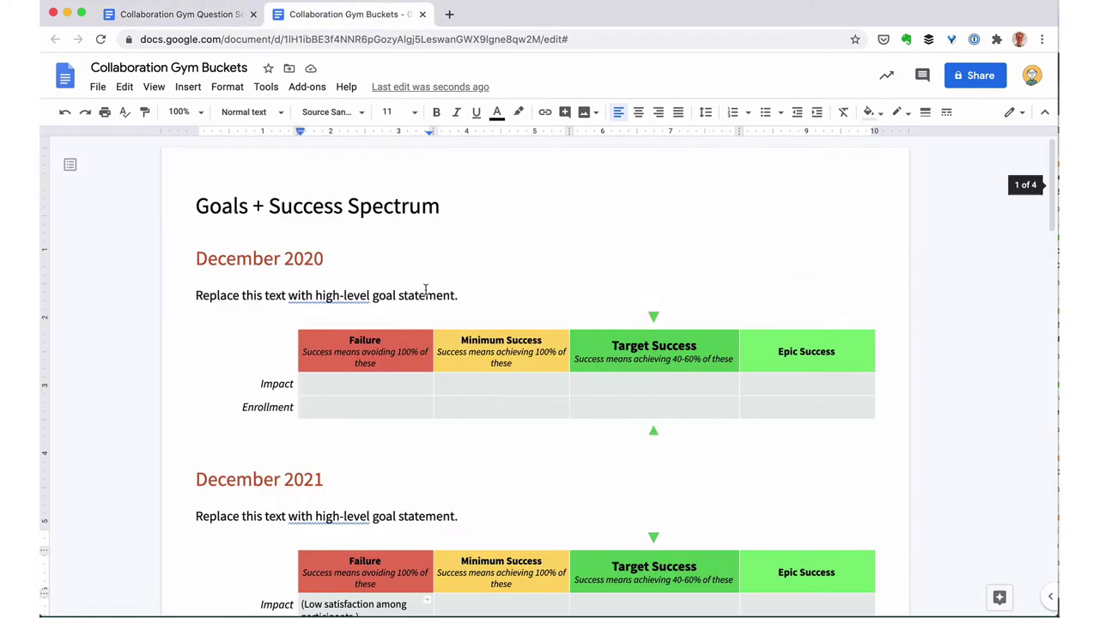
{"action": "scroll", "coordinate": [425, 289], "scroll_direction": "down", "scroll_amount": 15}
{"action": "left_click", "coordinate": [380, 339]}
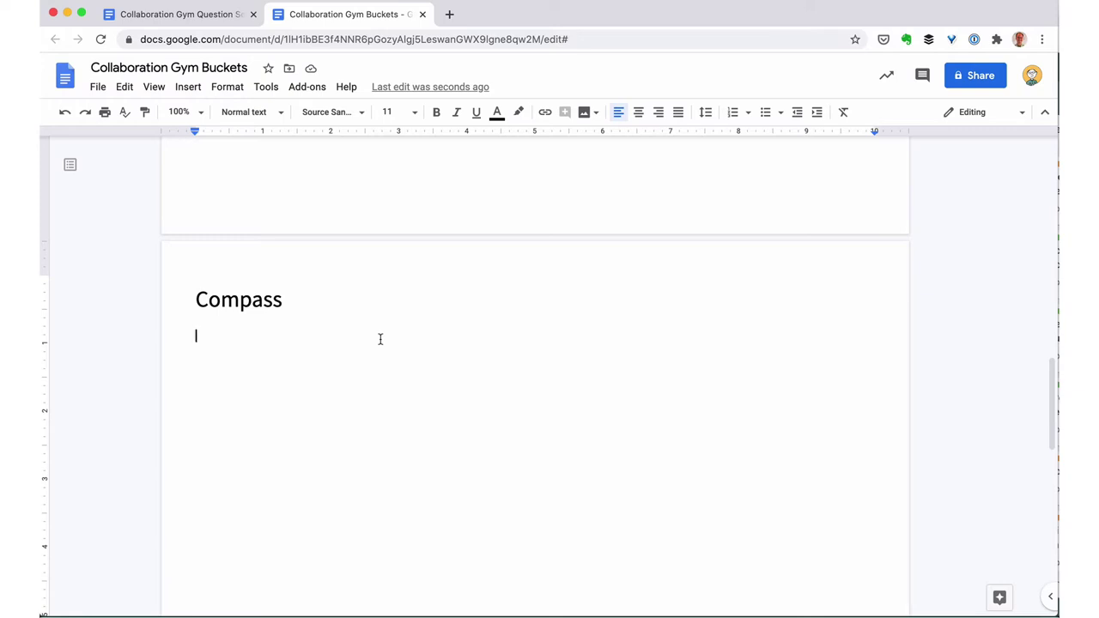
{"action": "key", "text": "ctrl+v"}
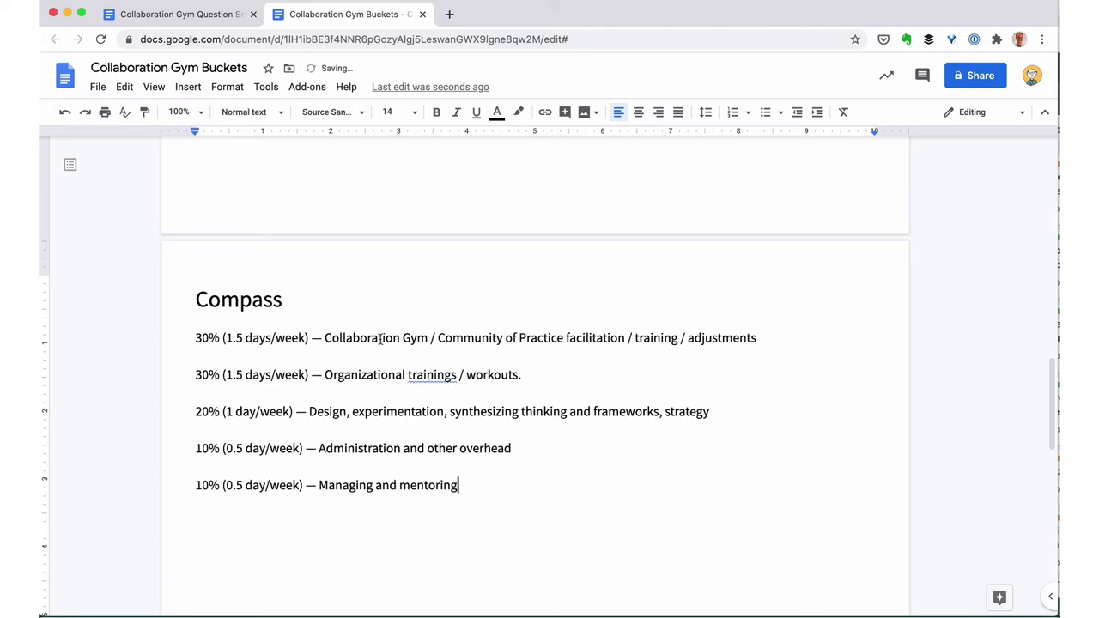
- Reduce the pasted Compass lines to 11 pt and remove the blank lines between them
{"action": "key", "text": "Up"}
{"action": "key", "text": "Delete"}
{"action": "key", "text": "Up"}
{"action": "key", "text": "Up"}
{"action": "key", "text": "Delete"}
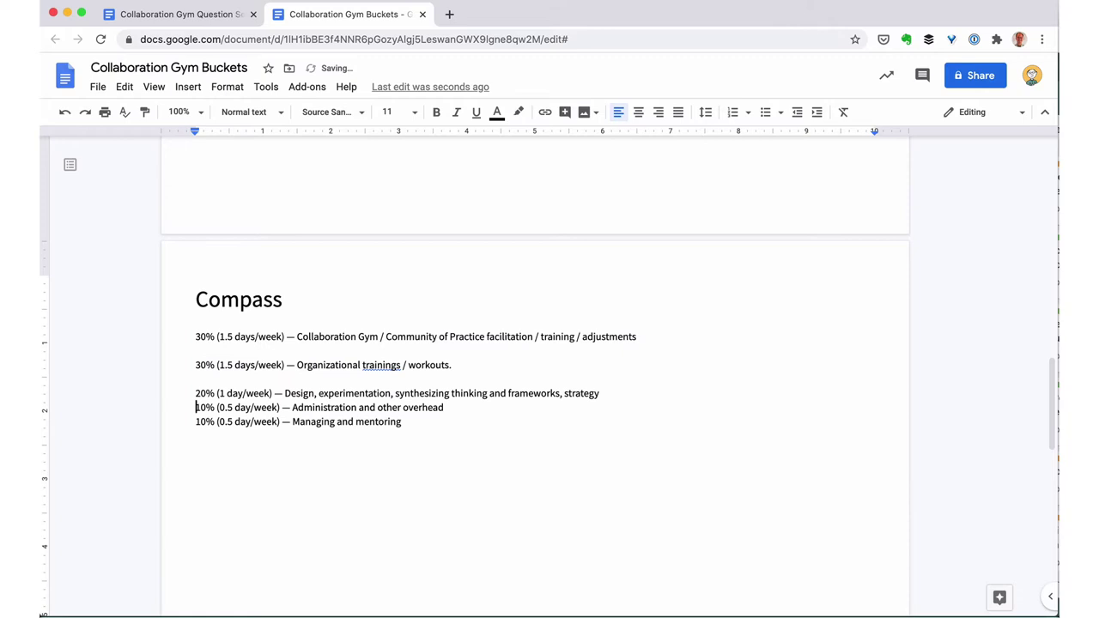
{"action": "key", "text": "Up"}
{"action": "key", "text": "Up"}
{"action": "key", "text": "Delete"}
{"action": "key", "text": "Up"}
{"action": "key", "text": "Up"}
{"action": "key", "text": "Delete"}
- Add the intro line "My desired time allocation:" above the time percentages, followed by a blank line
{"action": "key", "text": "Up"}
{"action": "key", "text": "Return"}
{"action": "key", "text": "Up"}
{"action": "type", "text": "My desired time allocation:"}
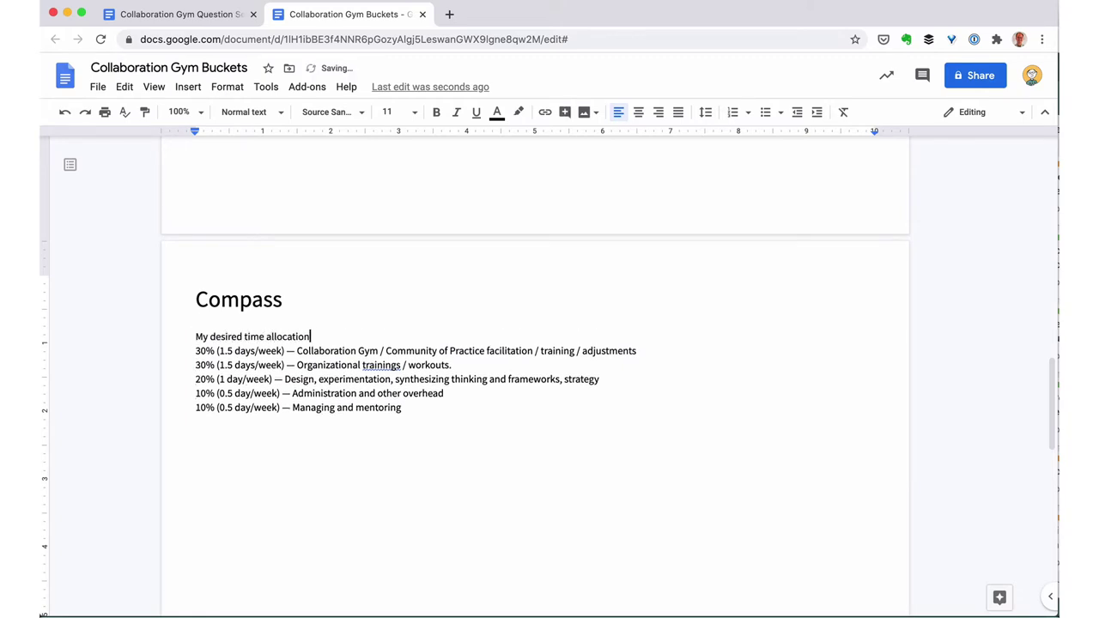
{"action": "key", "text": "Return"}
- Turn the five time percentage lines under Compass into a bulleted list
{"action": "key", "text": "Down"}
{"action": "key", "text": "shift+Down"}
{"action": "key", "text": "shift+Down"}
{"action": "key", "text": "shift+Down"}
{"action": "key", "text": "shift+Down"}
{"action": "key", "text": "shift+Down"}
{"action": "key", "text": "super+shift+8"}
- Draft a comment on "My desired time allocation:" reading "Convert this to a chart. Make this part of Goals + Success Spectrum?"
{"action": "key", "text": "Up"}
{"action": "key", "text": "Up"}
{"action": "key", "text": "super+shift+Right"}
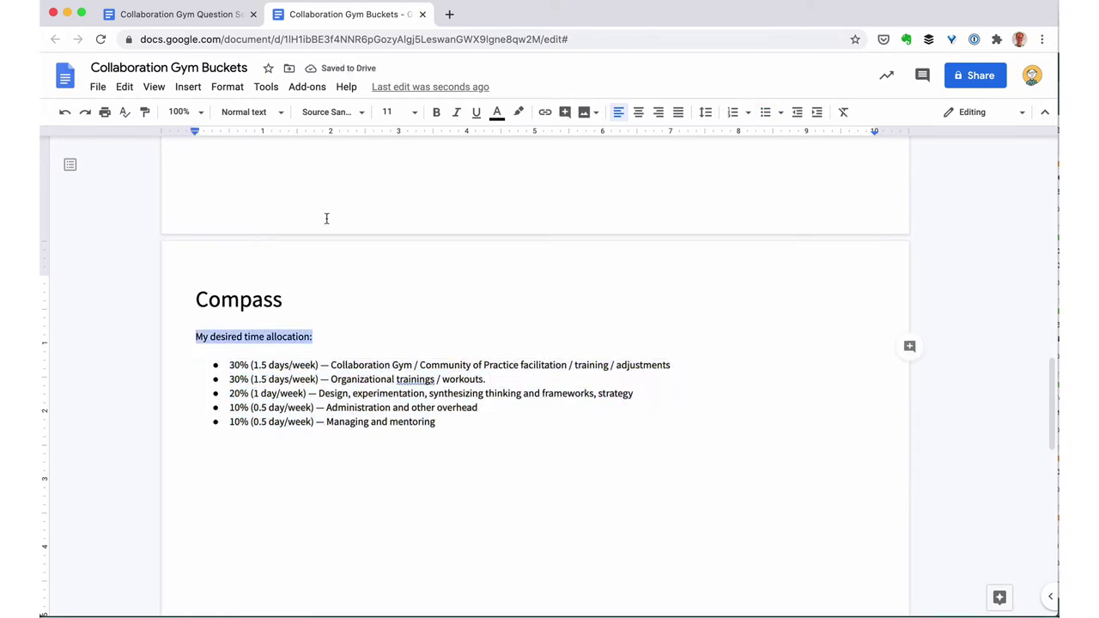
{"action": "left_click", "coordinate": [188, 86]}
{"action": "left_click", "coordinate": [220, 420]}
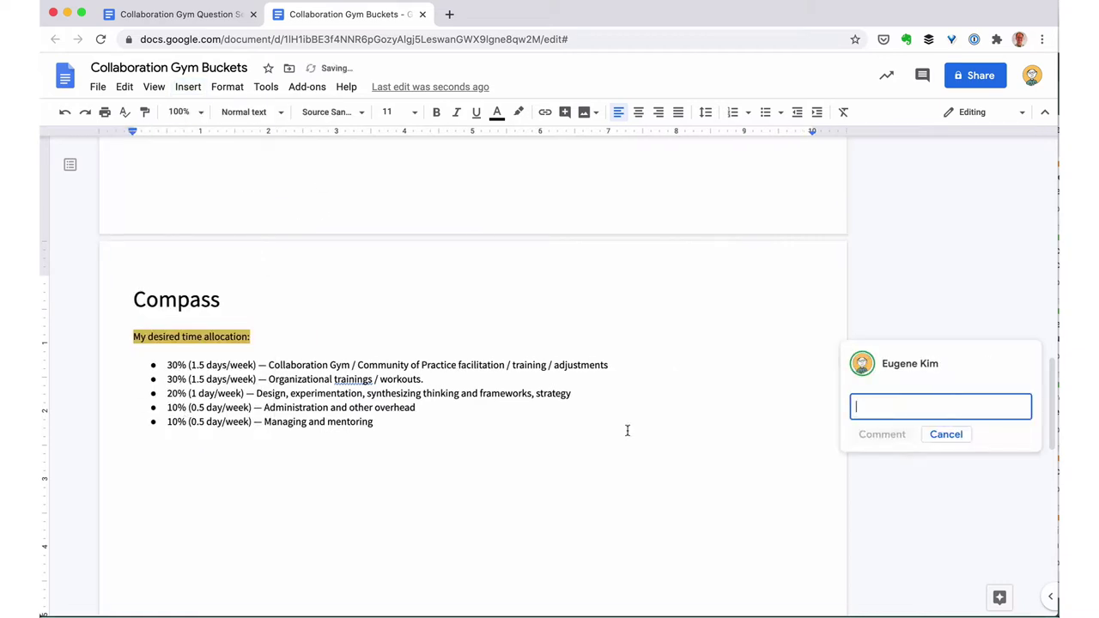
{"action": "type", "text": "Convert this to a chart. Make this part of Goals + Success Spectrum"}
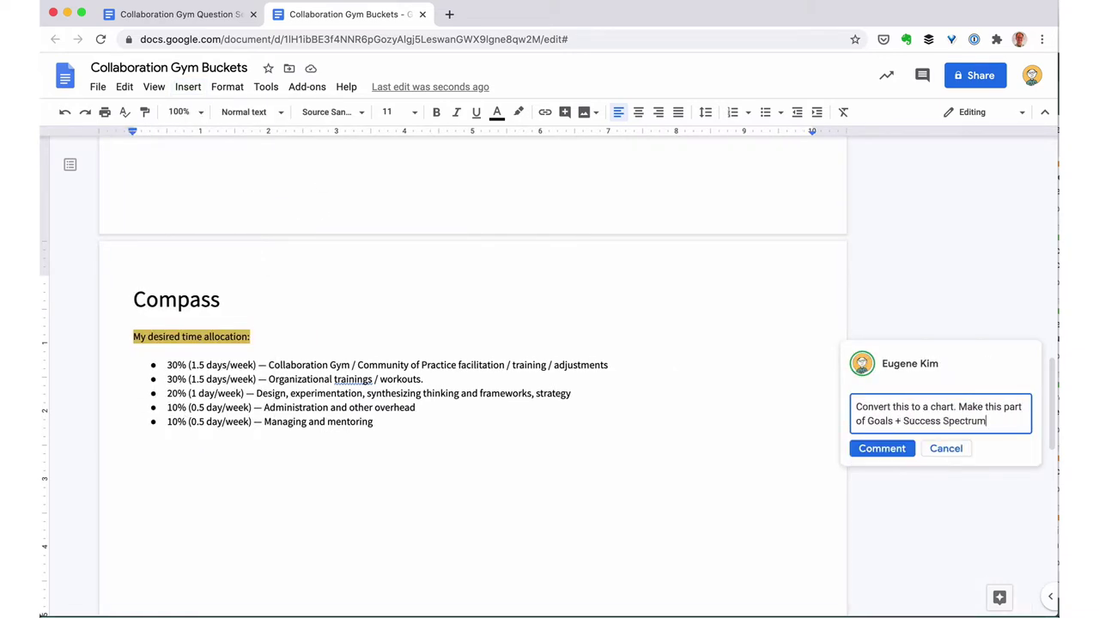
{"action": "type", "text": "?"}
- Reword the comment's second sentence to "Better as part of Goals + Success Spectrum?" and post the comment
{"action": "left_click", "coordinate": [983, 406]}
{"action": "key", "text": "alt+BackSpace"}
{"action": "type", "text": "Better"}
{"action": "key", "text": "alt+Delete"}
{"action": "type", "text": "as"}
{"action": "left_click", "coordinate": [891, 451]}
- In Collaboration Gym Question Sensemaking, add the bullet "Model out my theories of change for this" below the Q1 2023 salary answer
{"action": "left_click", "coordinate": [196, 18]}
{"action": "left_click", "coordinate": [610, 491]}
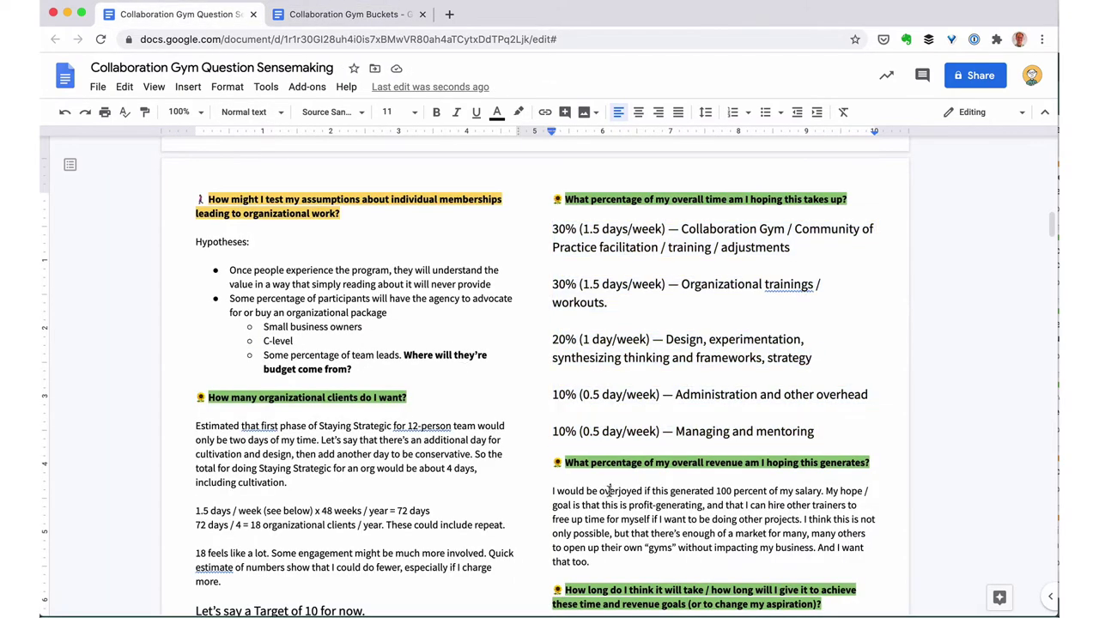
{"action": "scroll", "coordinate": [610, 490], "scroll_direction": "down", "scroll_amount": 5}
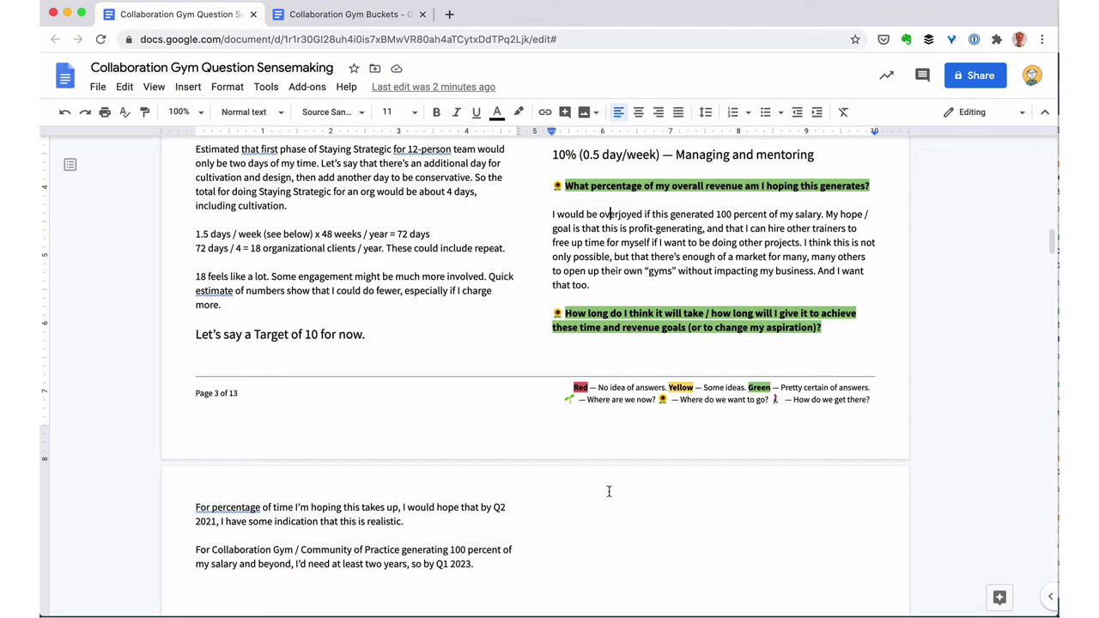
{"action": "scroll", "coordinate": [609, 491], "scroll_direction": "down", "scroll_amount": 6}
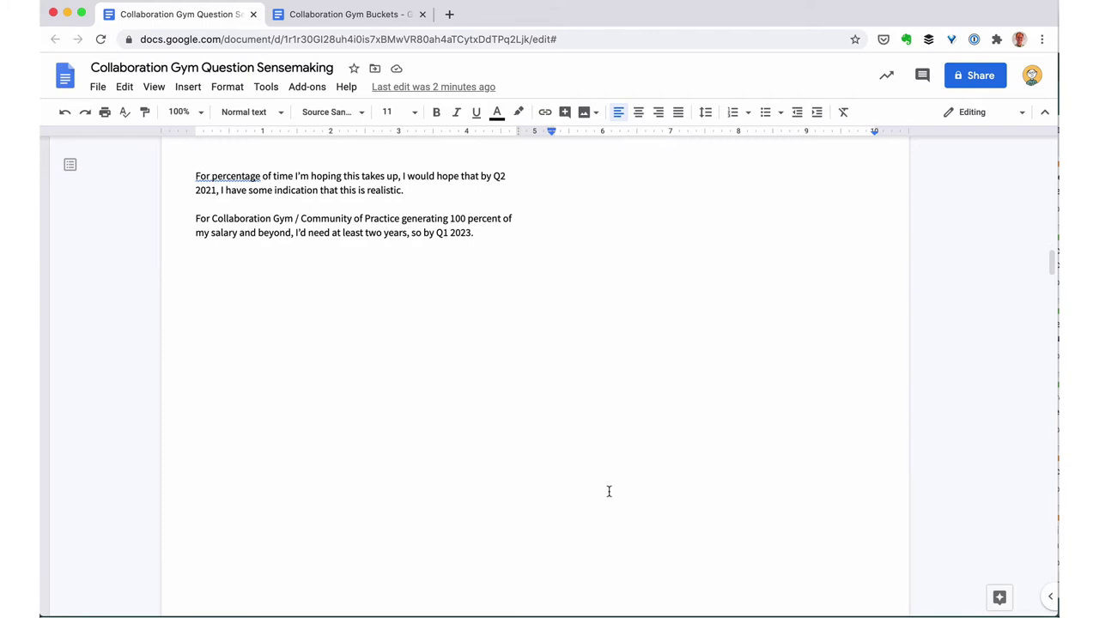
{"action": "scroll", "coordinate": [609, 492], "scroll_direction": "down", "scroll_amount": 1}
{"action": "left_click", "coordinate": [497, 213]}
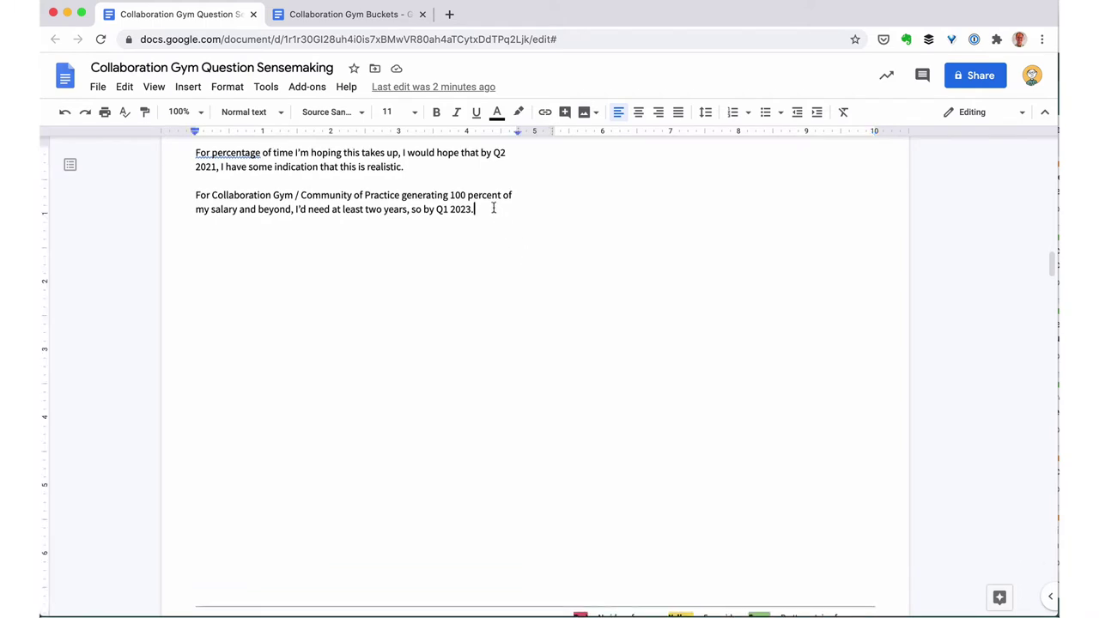
{"action": "key", "text": "Return"}
{"action": "type", "text": "* Model out my theories of change for this"}
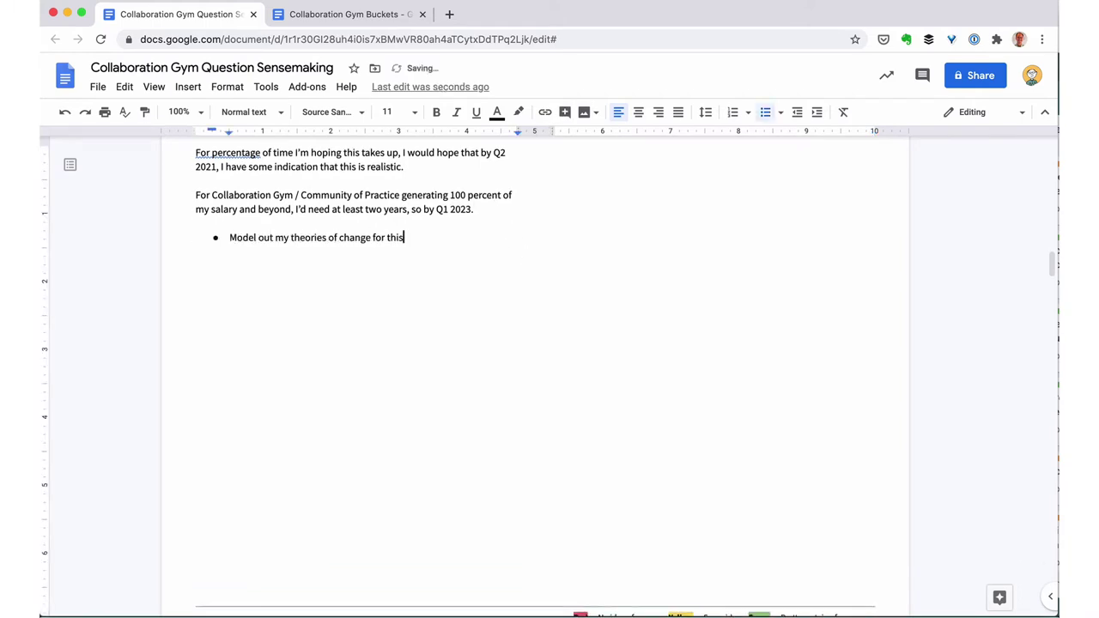
- Prefix the theories of change bullet with "Action Item:"
{"action": "key", "text": "alt+Left"}
{"action": "key", "text": "alt+Left"}
{"action": "key", "text": "alt+Left"}
{"action": "key", "text": "alt+Left"}
{"action": "key", "text": "alt+Left"}
{"action": "key", "text": "alt+Left"}
{"action": "key", "text": "alt+Left"}
{"action": "key", "text": "alt+Left"}
{"action": "type", "text": "Action Item"}
- Make the whole "Action Item: Model out my theories of change for this" bullet bold
{"action": "key", "text": "super+Left"}
{"action": "key", "text": "alt+shift+Right"}
{"action": "key", "text": "alt+shift+Right"}
{"action": "key", "text": "alt+shift+Right"}
{"action": "key", "text": "alt+shift+Right"}
{"action": "key", "text": "alt+shift+Right"}
{"action": "key", "text": "alt+shift+Right"}
{"action": "key", "text": "alt+shift+Right"}
{"action": "key", "text": "alt+shift+Right"}
{"action": "key", "text": "alt+shift+Right"}
{"action": "key", "text": "alt+shift+Right"}
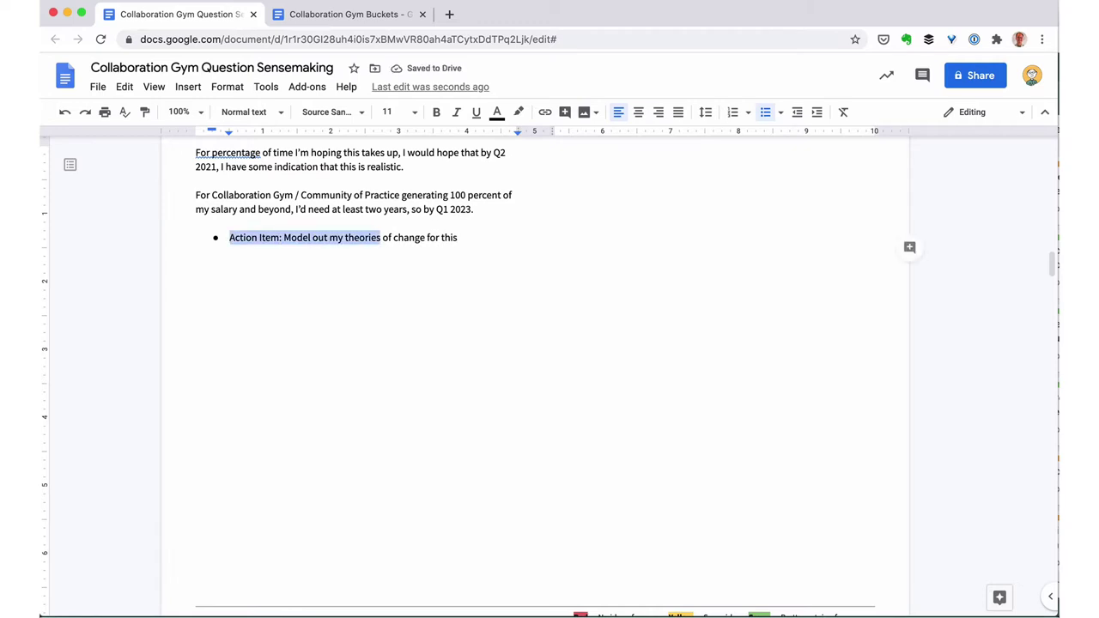
{"action": "key", "text": "super+b"}
{"action": "scroll", "coordinate": [535, 377], "scroll_direction": "up", "scroll_amount": 3}
{"action": "scroll", "coordinate": [515, 378], "scroll_direction": "up", "scroll_amount": 1}
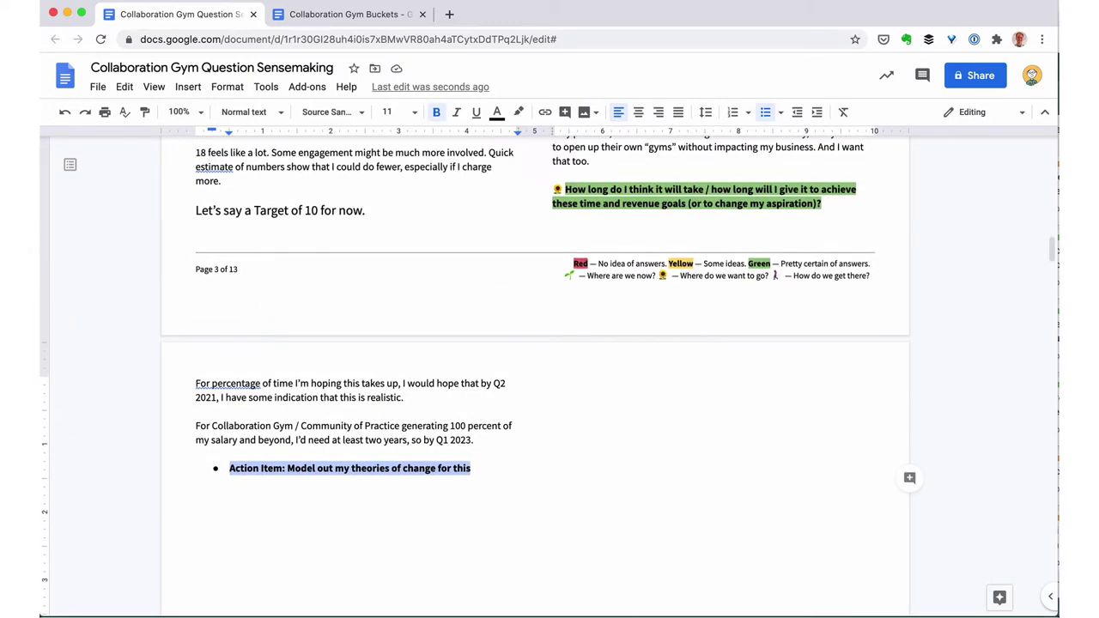
- In Collaboration Gym Buckets, add the line "Business Model followups:" below the pilot participant bullets under Action Plan's Ideas
{"action": "left_click", "coordinate": [382, 14]}
{"action": "scroll", "coordinate": [415, 417], "scroll_direction": "down", "scroll_amount": 9}
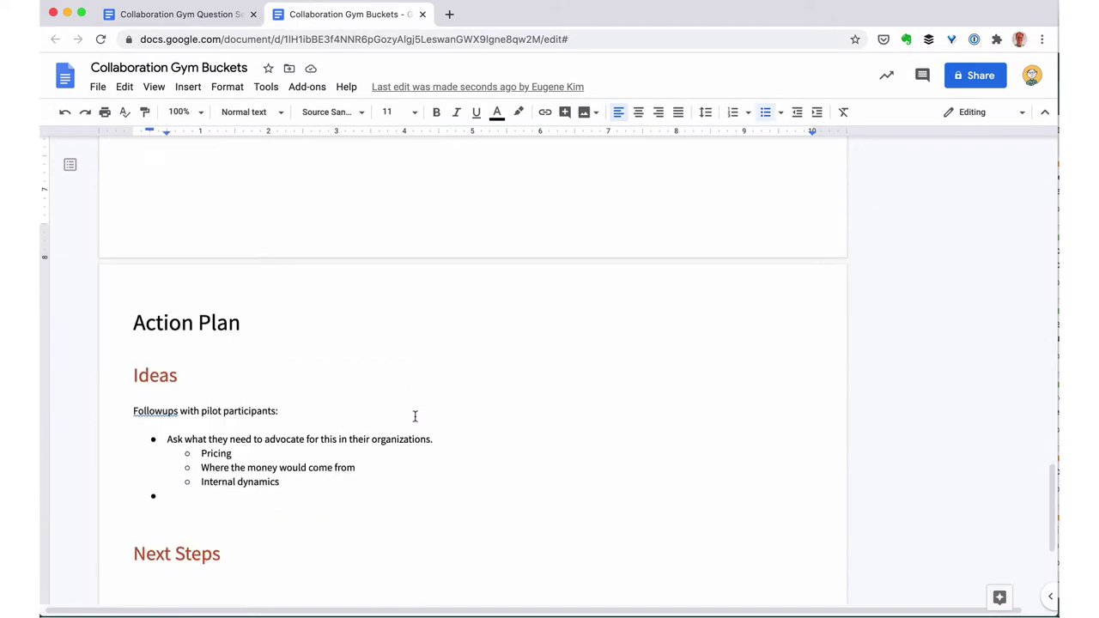
{"action": "left_click", "coordinate": [290, 515]}
{"action": "key", "text": "Return"}
{"action": "type", "text": "Bu"}
{"action": "key", "text": "alt+shift+Left"}
{"action": "key", "text": "alt+shift+Left"}
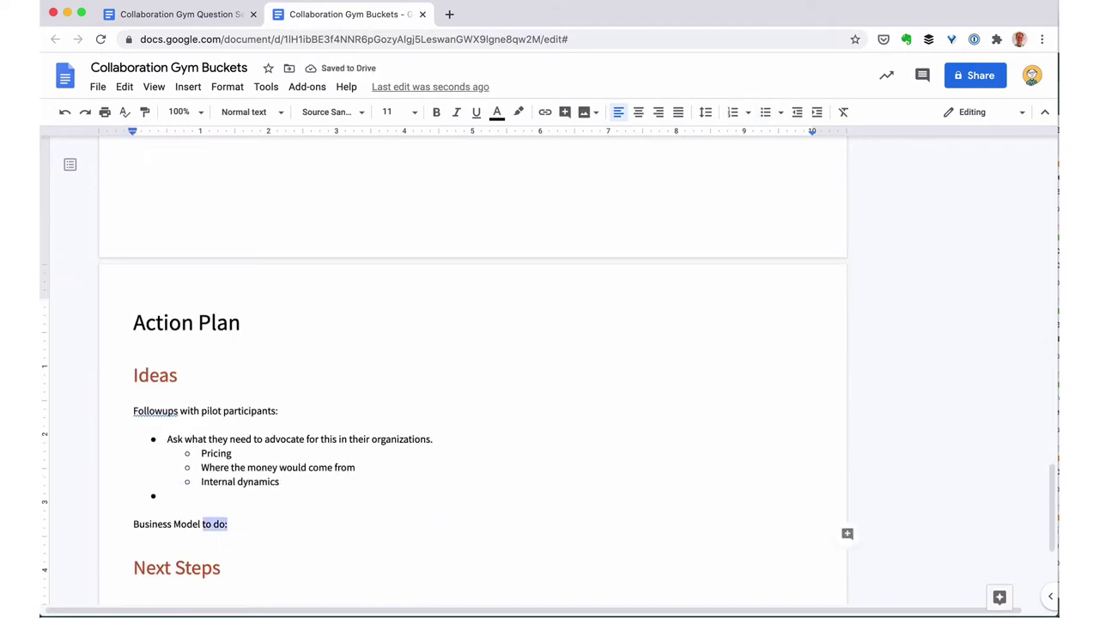
{"action": "type", "text": "followups:"}
- Start a bulleted list below "Business Model followups:" with the item "Collaboration Gym projected revenue growth"
{"action": "key", "text": "Return"}
{"action": "key", "text": "Return"}
{"action": "key", "text": "super+shift+8"}
{"action": "type", "text": "Projected"}
{"action": "key", "text": "BackSpace"}
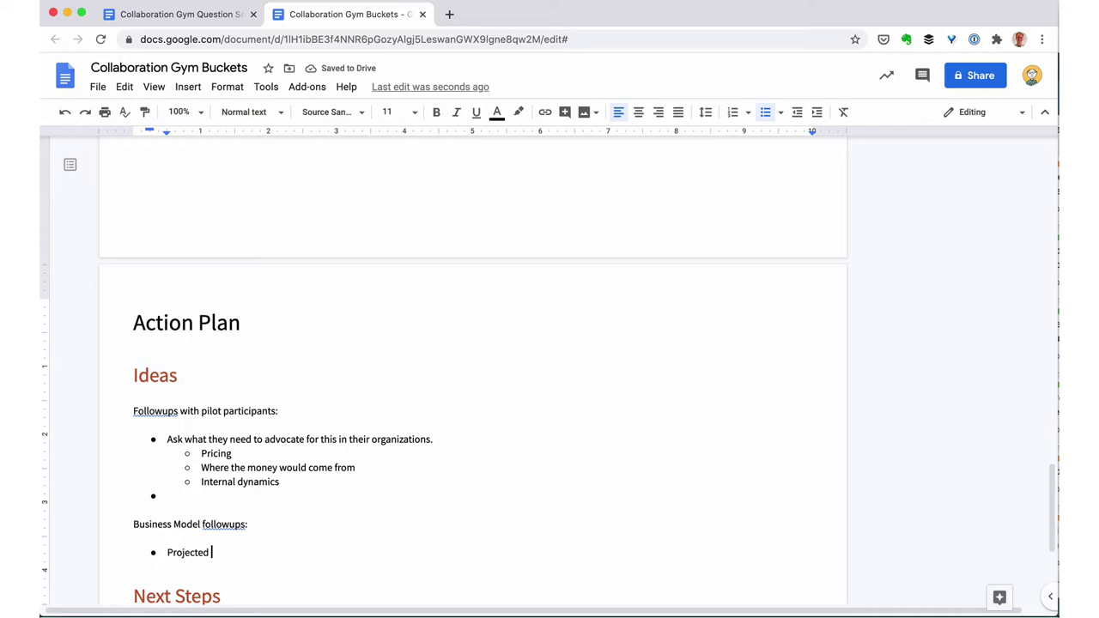
{"action": "key", "text": "alt+BackSpace"}
{"action": "type", "text": "Collaboration Gym projected revenue growth"}
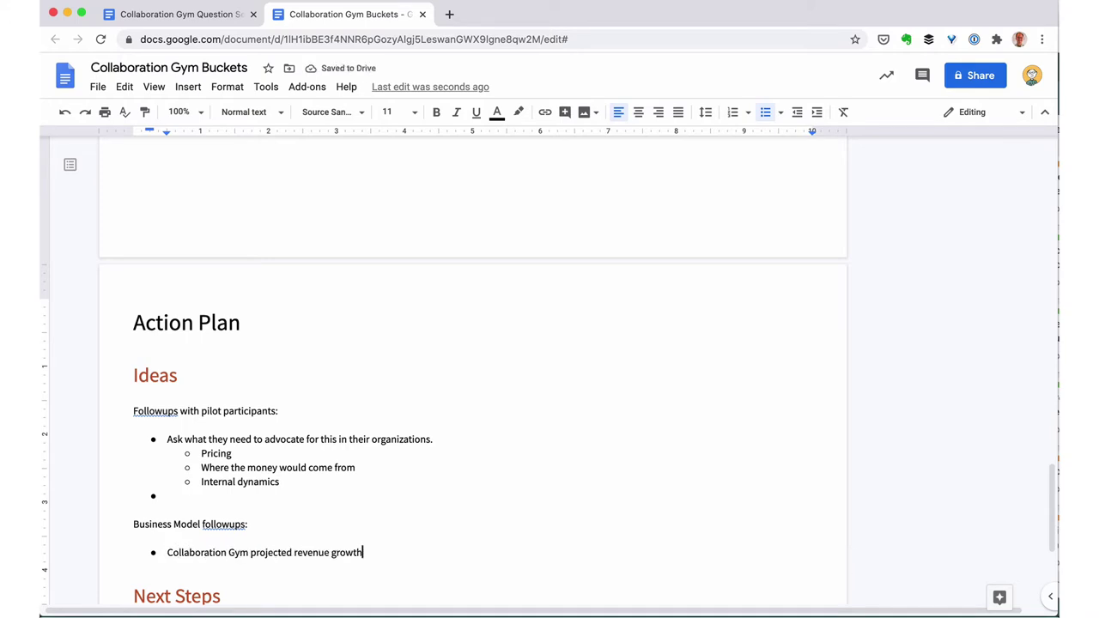
- Reword the revenue bullet to "Collaboration Gym revenue growth scenarios to get to 100% of my salary" and add an empty bullet below it
{"action": "key", "text": "alt+Left"}
{"action": "key", "text": "alt+Left"}
{"action": "key", "text": "alt+BackSpace"}
{"action": "key", "text": "super+Right"}
{"action": "type", "text": "scenarios to get to "}
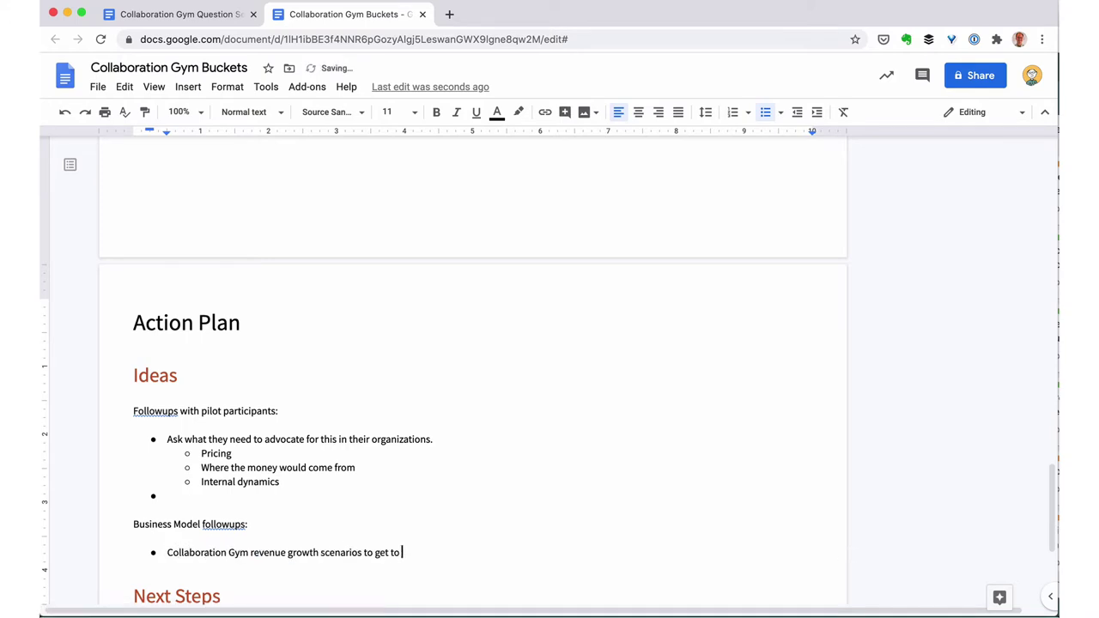
{"action": "type", "text": "100% of my salary"}
{"action": "key", "text": "Return"}
- In Question Sensemaking's My People section, enter "(Do market research.)" under the question about reactions to "Collaboration Gym" or "collaboration workout"
{"action": "left_click", "coordinate": [211, 14]}
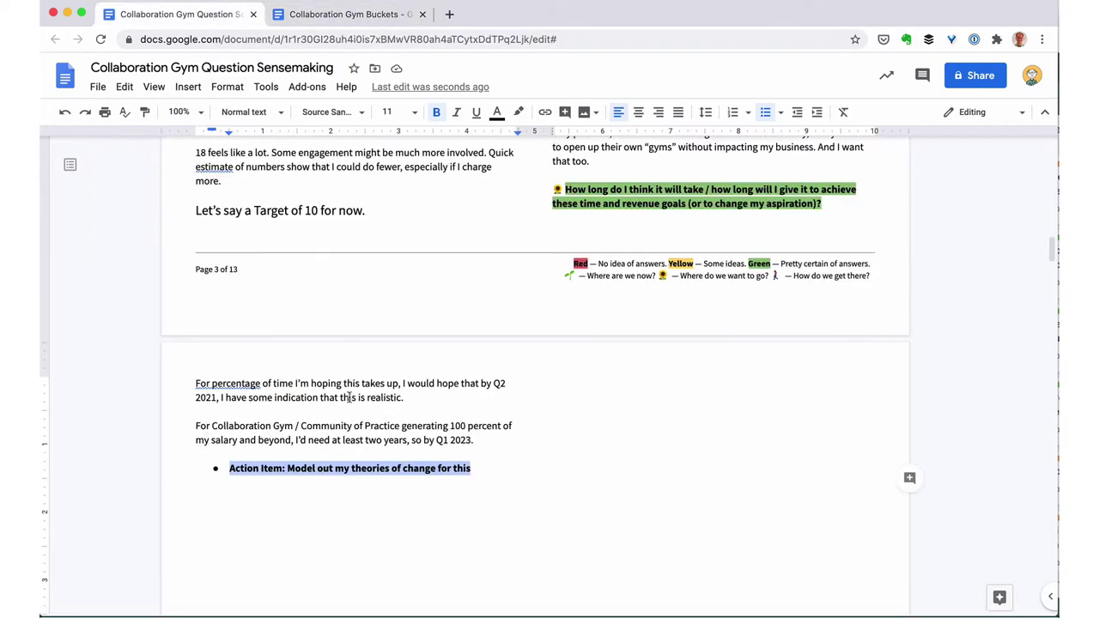
{"action": "scroll", "coordinate": [350, 397], "scroll_direction": "down", "scroll_amount": 15}
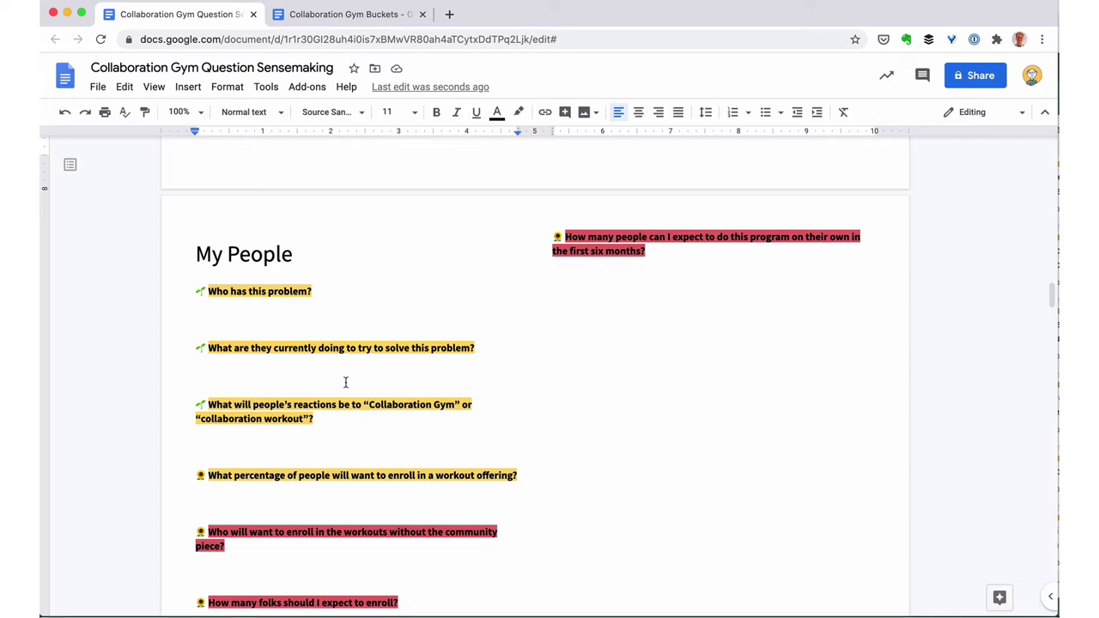
{"action": "scroll", "coordinate": [345, 382], "scroll_direction": "down", "scroll_amount": 1}
{"action": "left_click", "coordinate": [342, 392]}
{"action": "key", "text": "Return"}
{"action": "type", "text": "("}
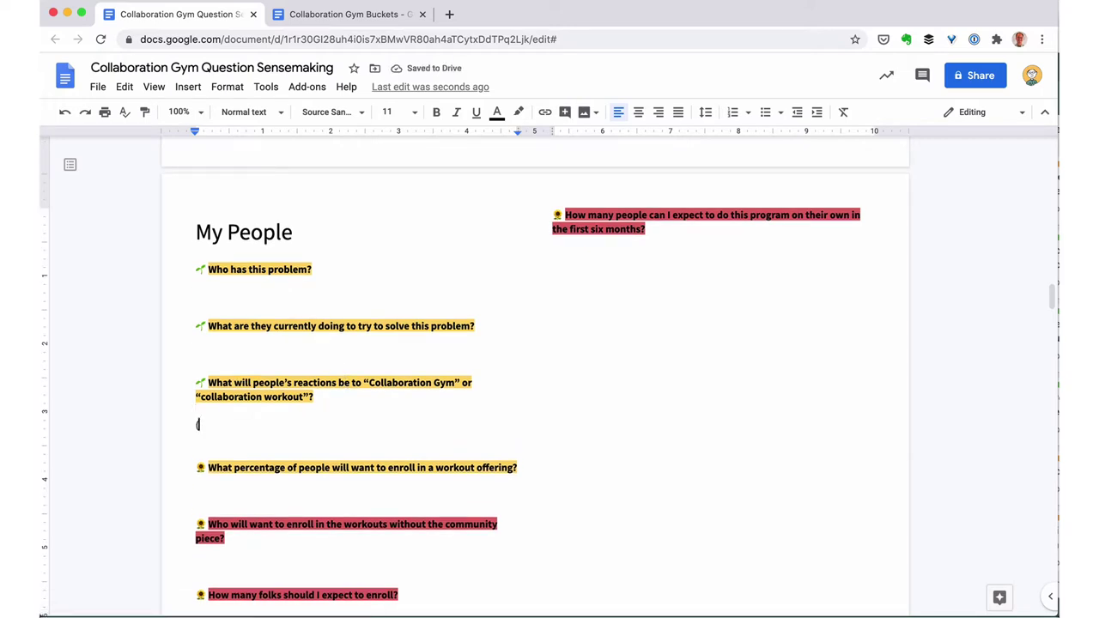
{"action": "type", "text": "Market researc"}
{"action": "type", "text": "Do m"}
{"action": "key", "text": "Delete"}
{"action": "key", "text": "Left"}
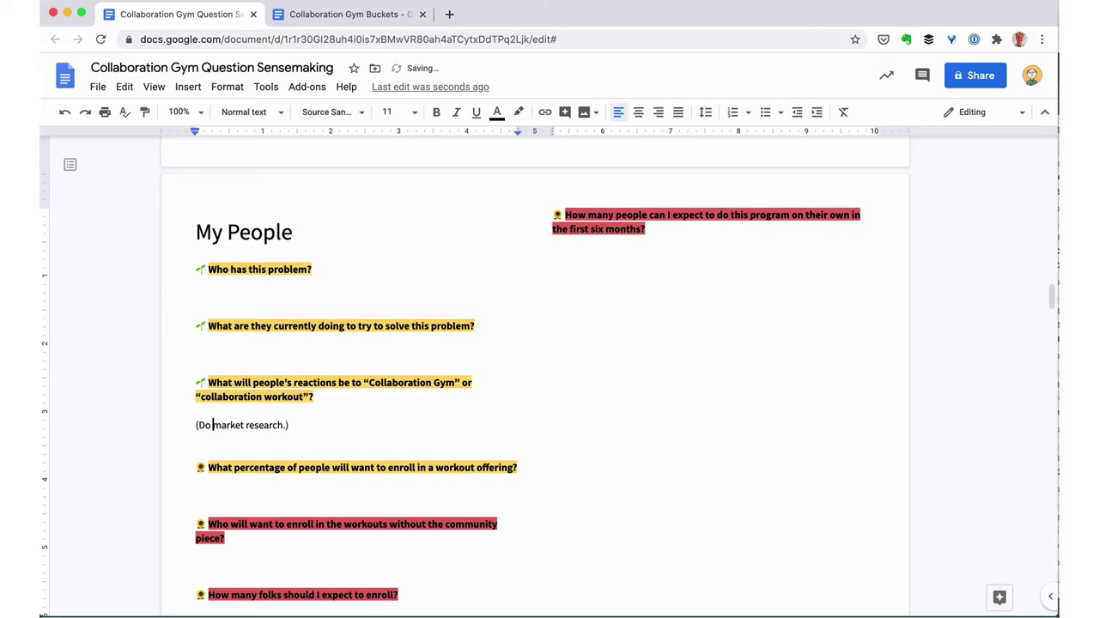
- Set the "(Do market research.)" answer's font size to 14
{"action": "key", "text": "super+Left"}
{"action": "key", "text": "shift+super+Right"}
{"action": "left_click", "coordinate": [414, 113]}
{"action": "left_click", "coordinate": [399, 247]}
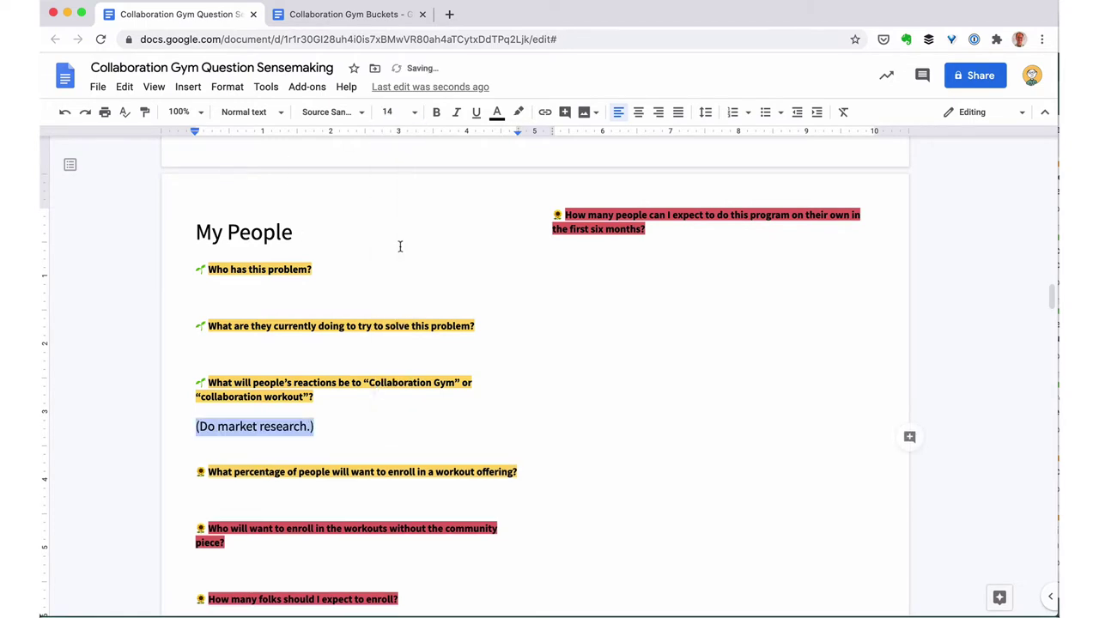
- In the Buckets document, add "Market research action items:" below the Business Model list, and start a bulleted list under it
{"action": "left_click", "coordinate": [356, 15]}
{"action": "left_click", "coordinate": [269, 479]}
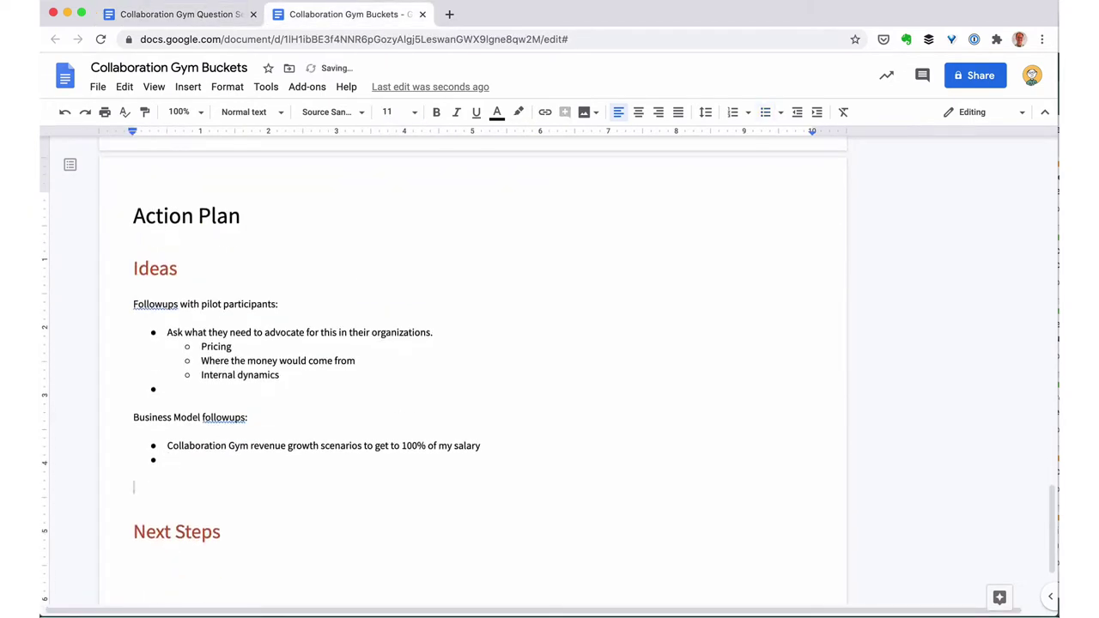
{"action": "type", "text": "Market research action items:"}
{"action": "key", "text": "Return"}
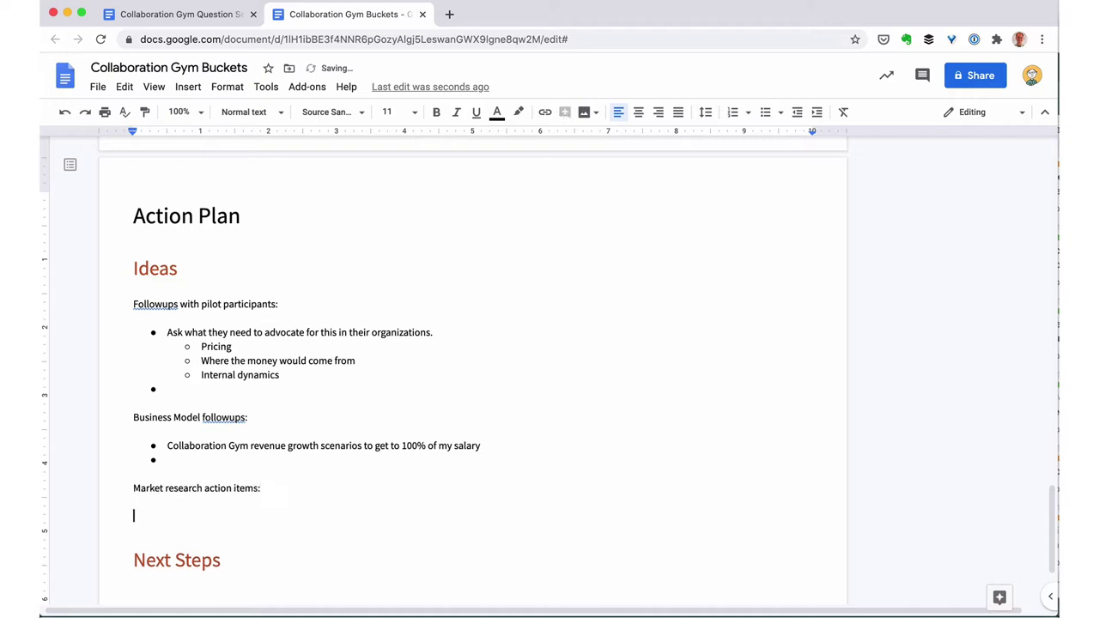
{"action": "key", "text": "ctrl+shift+8"}
- Reword the market research line to "Market research testing:" and enter the bullet "Reactions to “Collaboration Gym,” “collaboration workout”"
{"action": "left_click", "coordinate": [180, 15]}
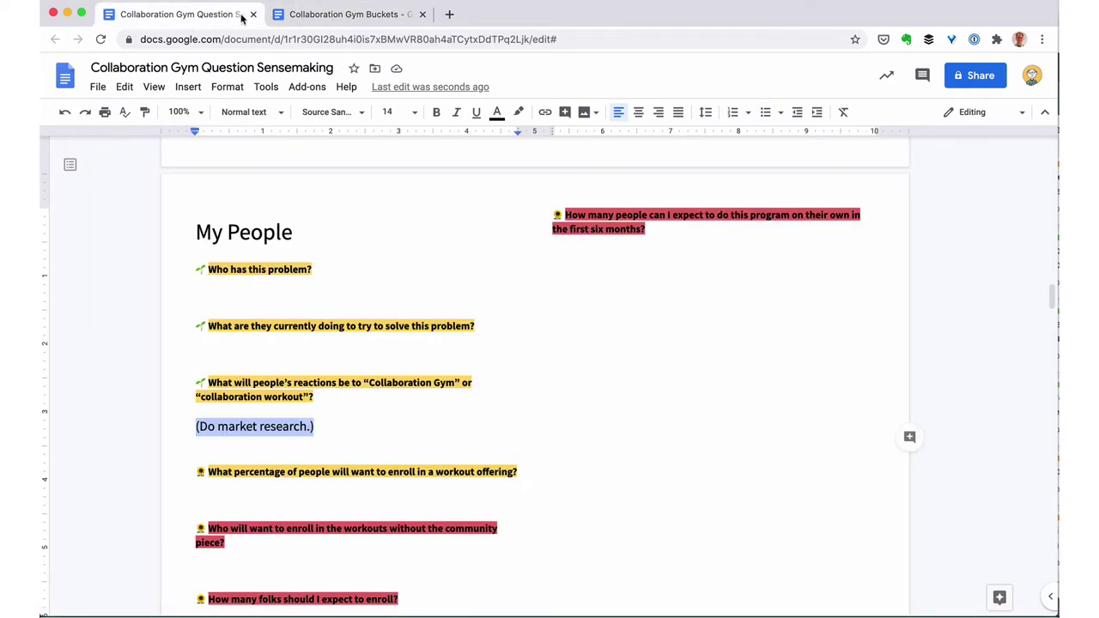
{"action": "left_click", "coordinate": [352, 14]}
{"action": "left_click_drag", "start_coordinate": [204, 488], "coordinate": [259, 489]}
{"action": "type", "text": "testing"}
{"action": "key", "text": "Down"}
{"action": "type", "text": "Reactions "}
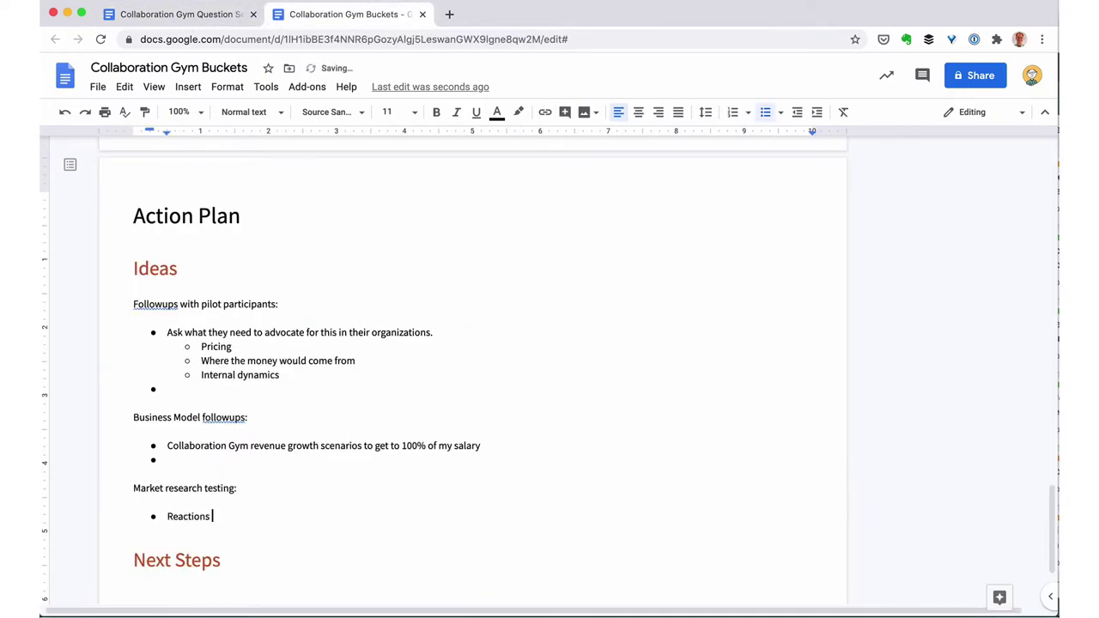
{"action": "type", "text": "to \"Collaboration Gym,\" \"collaboration workout\""}
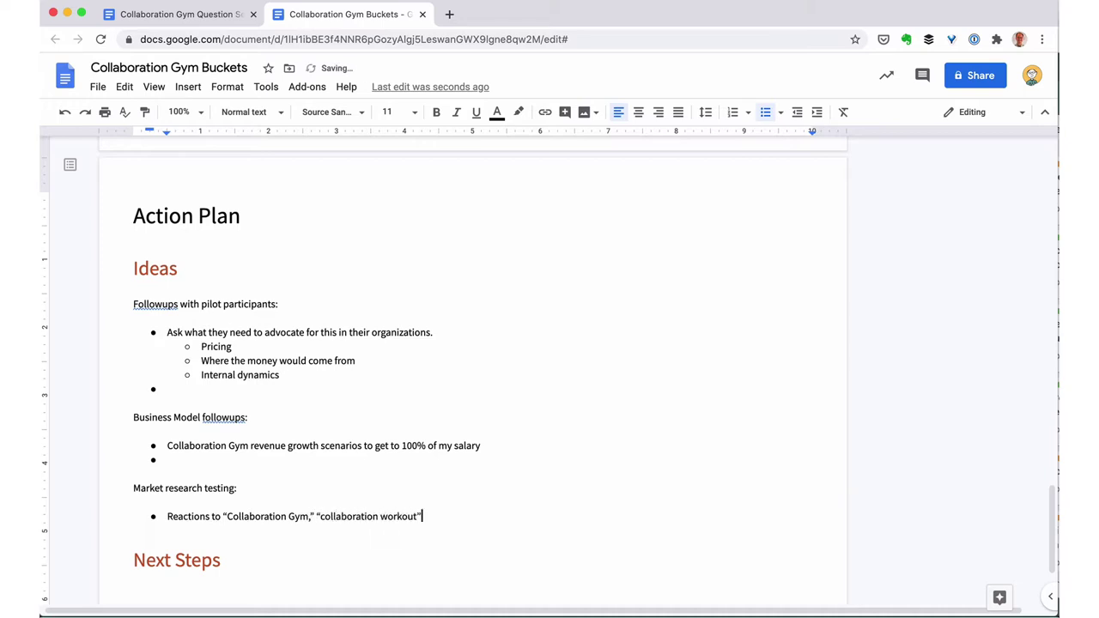
- Change the bullet's opening to "Reactions to concepts, terms:" and move the two quoted terms into a sub-bullet beneath it
{"action": "key", "text": "alt+Left"}
{"action": "key", "text": "alt+Left"}
{"action": "key", "text": "alt+Left"}
{"action": "key", "text": "alt+Left"}
{"action": "key", "text": "Left"}
{"action": "type", "text": "concepts:"}
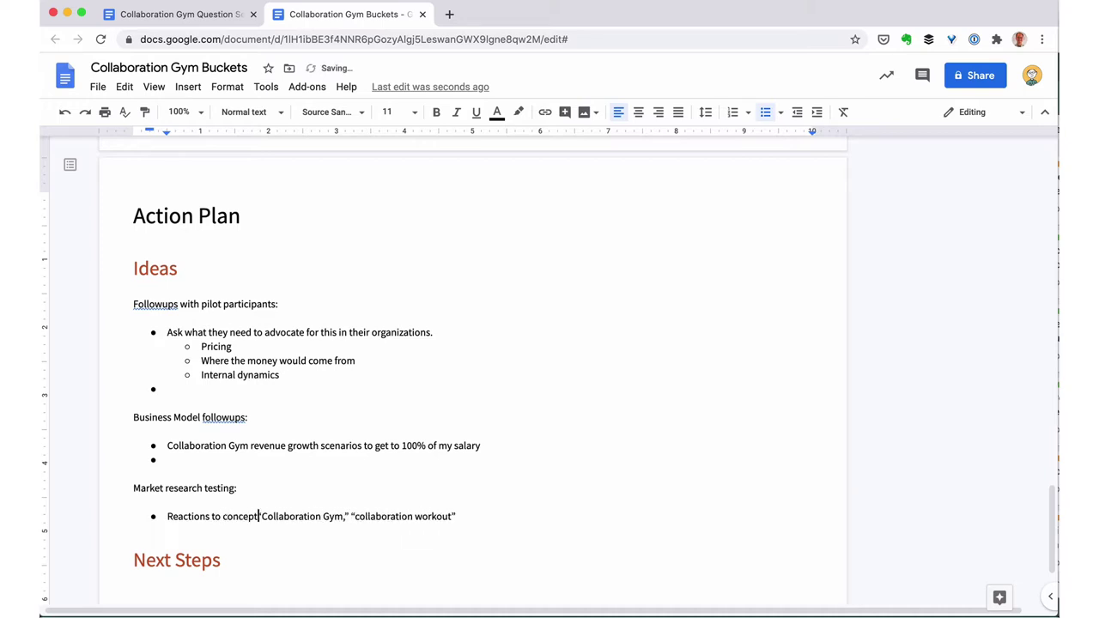
{"action": "key", "text": "Return"}
{"action": "key", "text": "Tab"}
{"action": "key", "text": "Left"}
{"action": "key", "text": "Left"}
{"action": "type", "text": ", terms"}
- Remove the quotation marks and comma from the terms and split them into separate sub-bullets, "Collaboration Gym" and "collaboration workout"
{"action": "key", "text": "Down"}
{"action": "key", "text": "BackSpace"}
{"action": "key", "text": "BackSpace"}
{"action": "key", "text": "alt+Left"}
{"action": "key", "text": "alt+Left"}
{"action": "key", "text": "alt+Left"}
{"action": "key", "text": "shift+Right"}
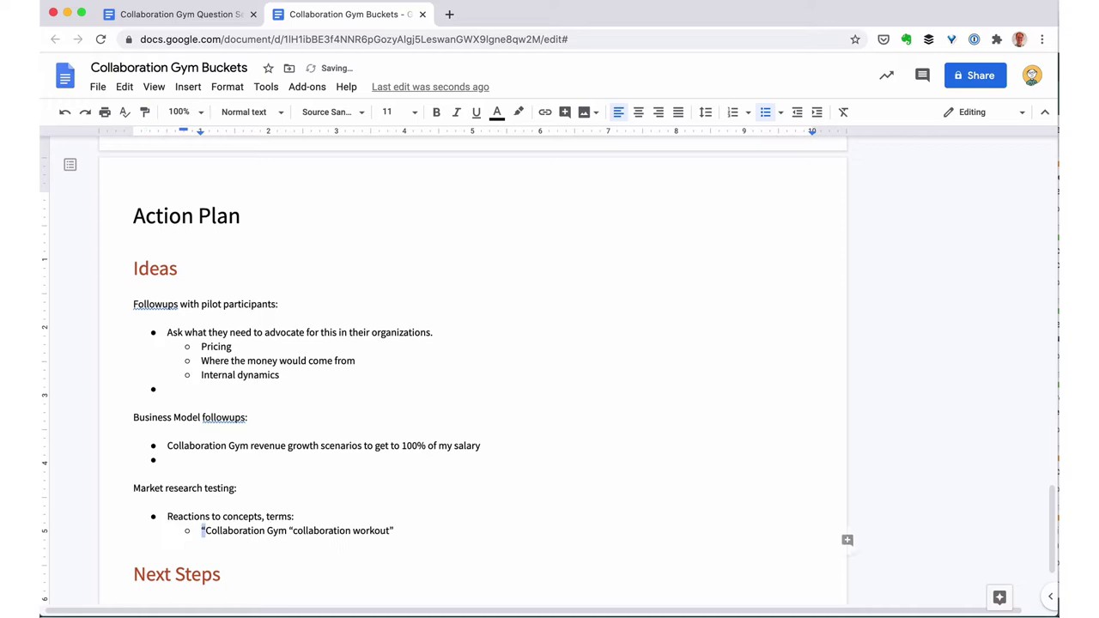
{"action": "key", "text": "BackSpace"}
{"action": "key", "text": "alt+Right"}
{"action": "key", "text": "alt+Right"}
{"action": "key", "text": "shift+Right"}
{"action": "key", "text": "shift+Right"}
{"action": "key", "text": "Return"}
{"action": "key", "text": "super+Right"}
{"action": "key", "text": "BackSpace"}
- Add the sub-bullets "Collaboration practitioner" and "Community of Practice", followed by an empty top-level bullet
{"action": "key", "text": "Return"}
{"action": "type", "text": "collaboration practitioner"}
{"action": "key", "text": "Return"}
{"action": "type", "text": "Communit"}
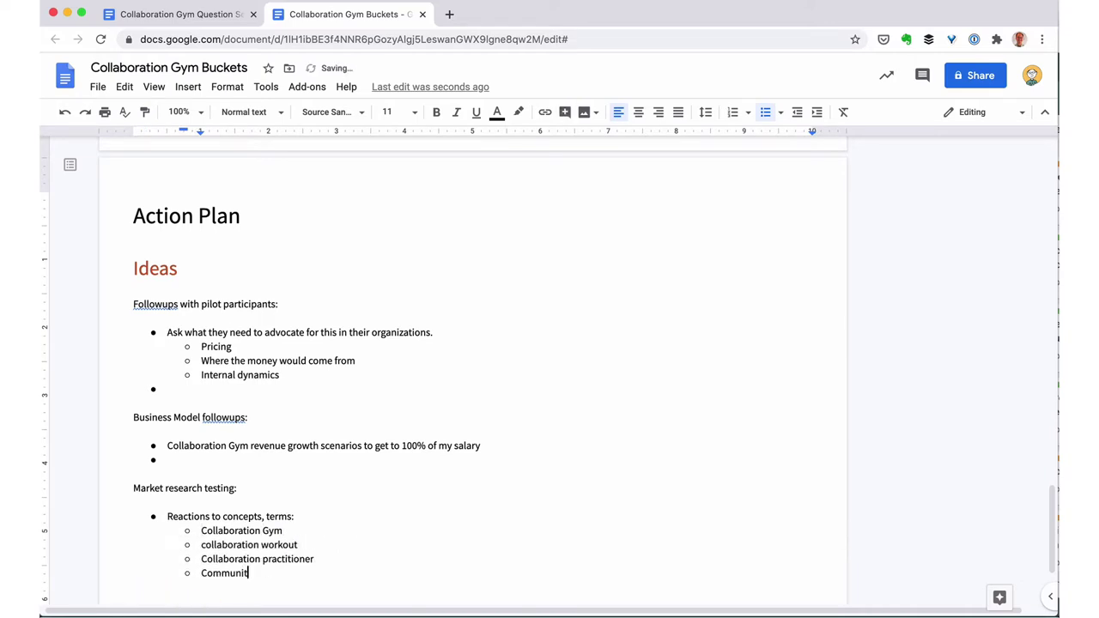
{"action": "type", "text": "y of Practice"}
{"action": "key", "text": "Return"}
{"action": "key", "text": "shift+Tab"}
- In Question Sensemaking, enter "How many people have been doing workouts on their own right now?" below the question about the first six months
{"action": "left_click", "coordinate": [222, 13]}
{"action": "left_click", "coordinate": [406, 428]}
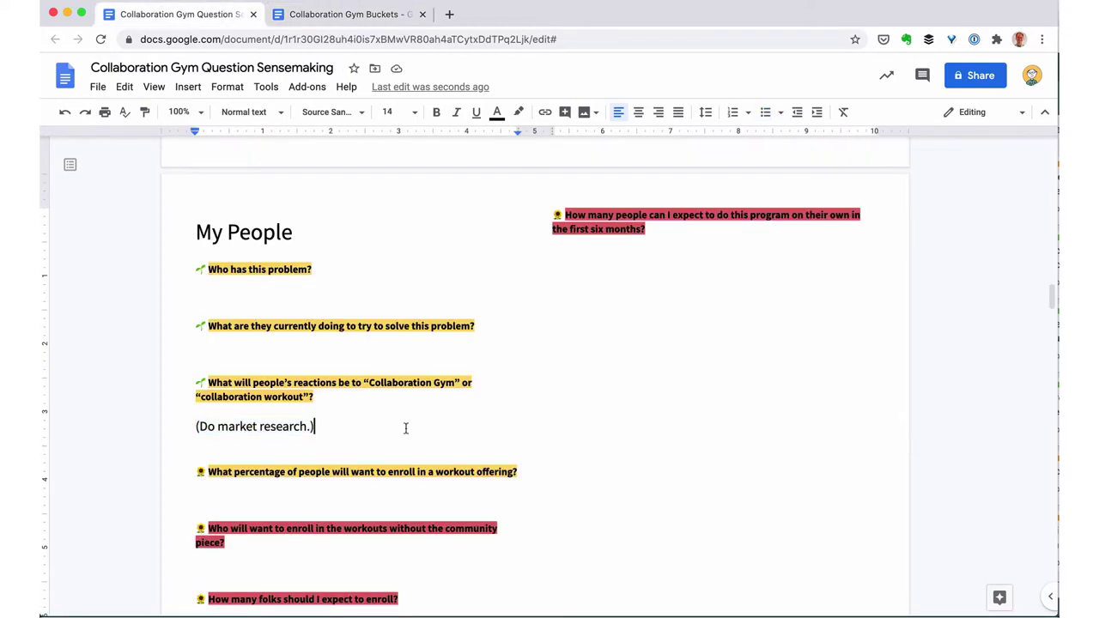
{"action": "scroll", "coordinate": [406, 429], "scroll_direction": "down", "scroll_amount": 1}
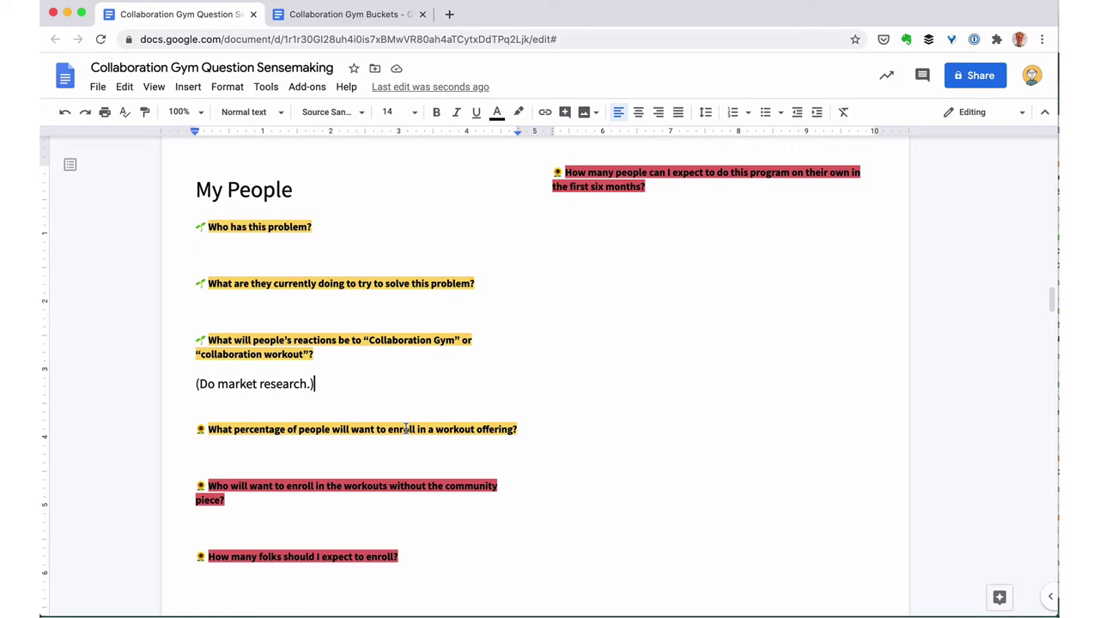
{"action": "left_click", "coordinate": [678, 217]}
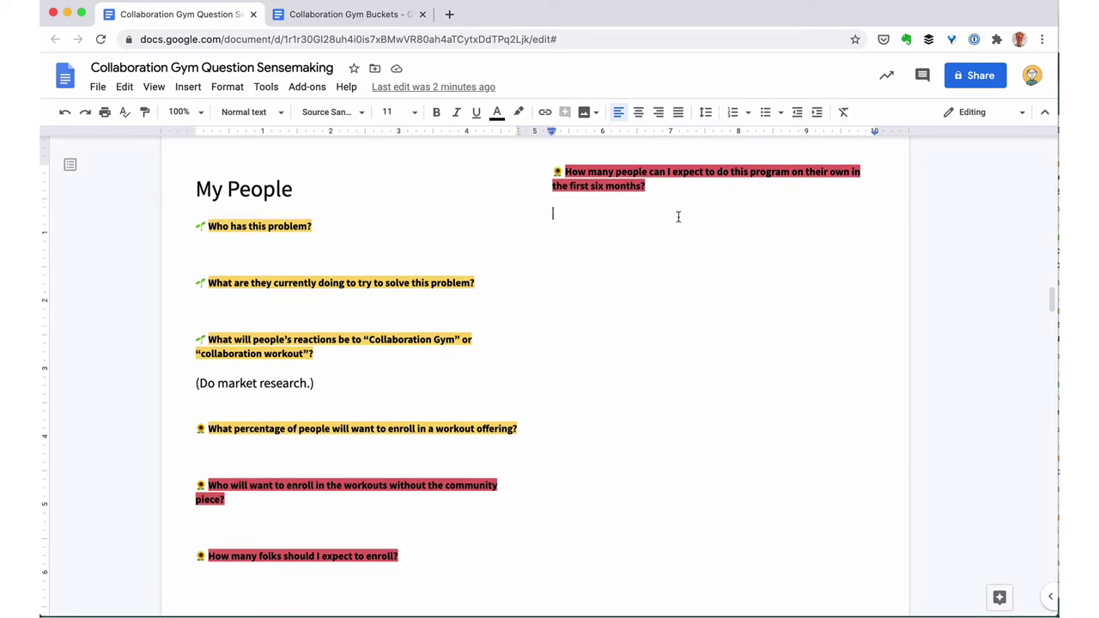
{"action": "type", "text": "How ma"}
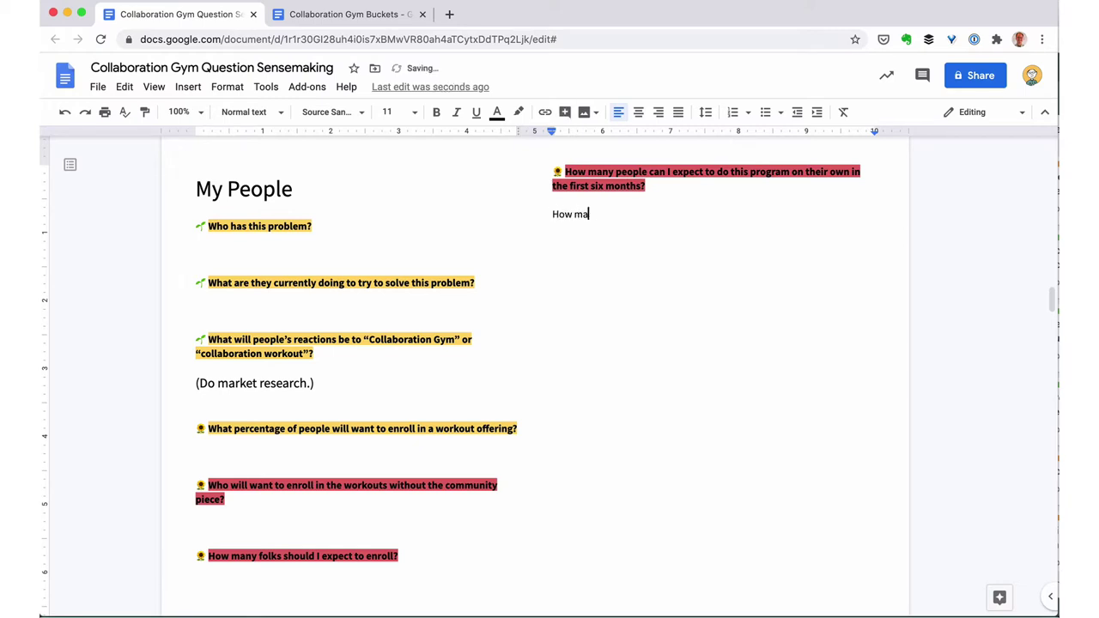
{"action": "type", "text": "ny people have been doing workouts on their own right now?"}
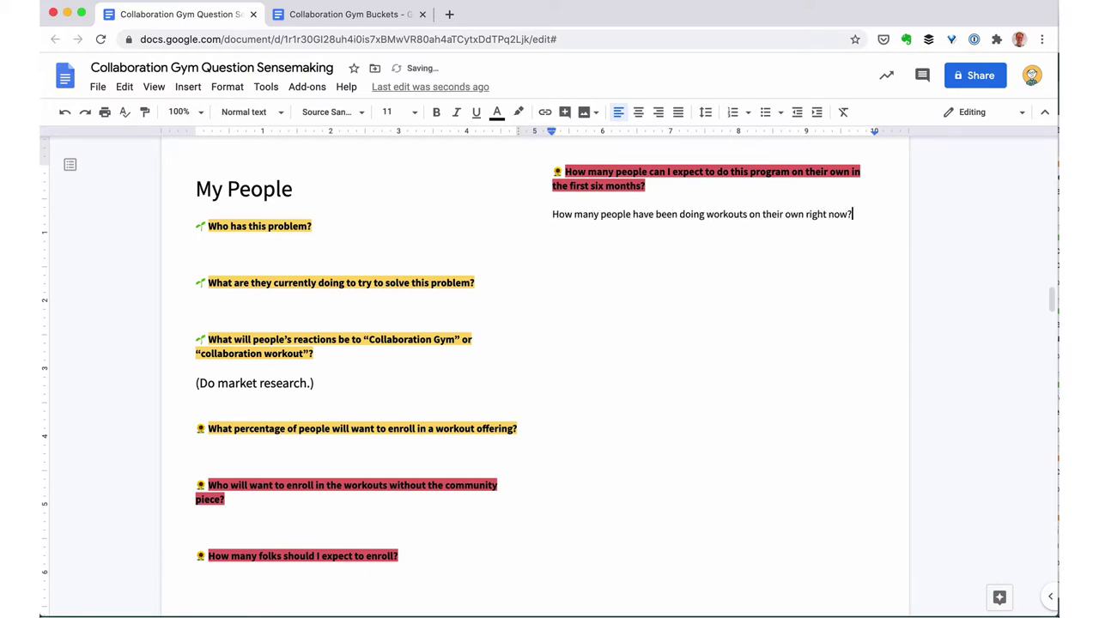
- Insert a blank line above the new workouts question, then make the question bold with a yellow highlight
{"action": "key", "text": "super+Left"}
{"action": "key", "text": "Return"}
{"action": "key", "text": "shift+super+Right"}
{"action": "key", "text": "super+b"}
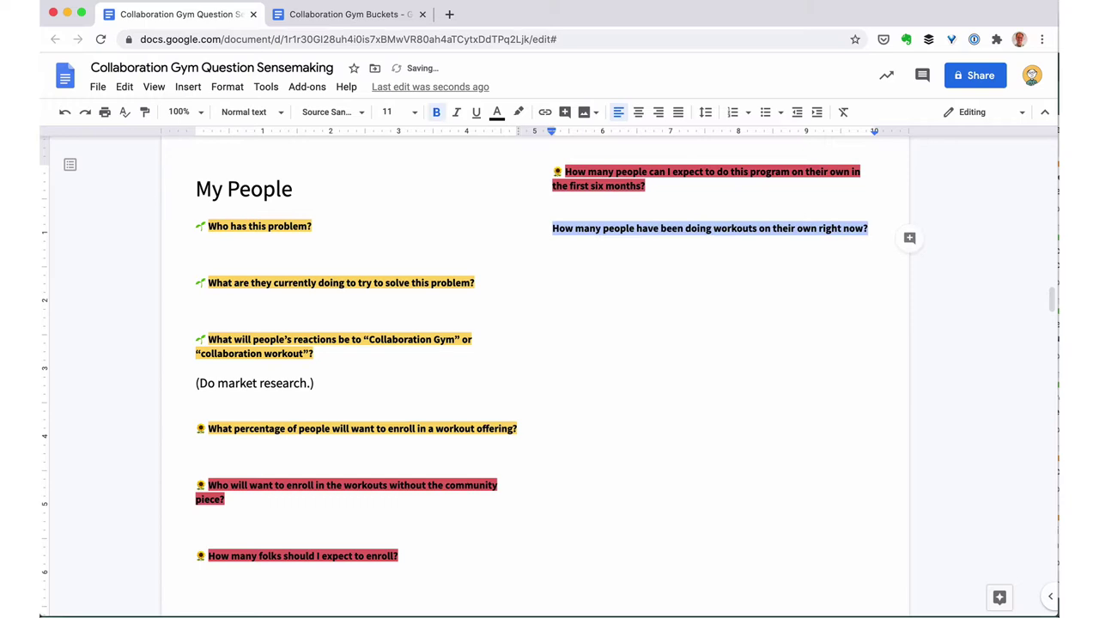
{"action": "left_click", "coordinate": [519, 113]}
{"action": "left_click", "coordinate": [568, 223]}
- Put the footer legend's "Where are we now?" seedling emoji in front of the new workouts question
{"action": "scroll", "coordinate": [615, 520], "scroll_direction": "down", "scroll_amount": 2}
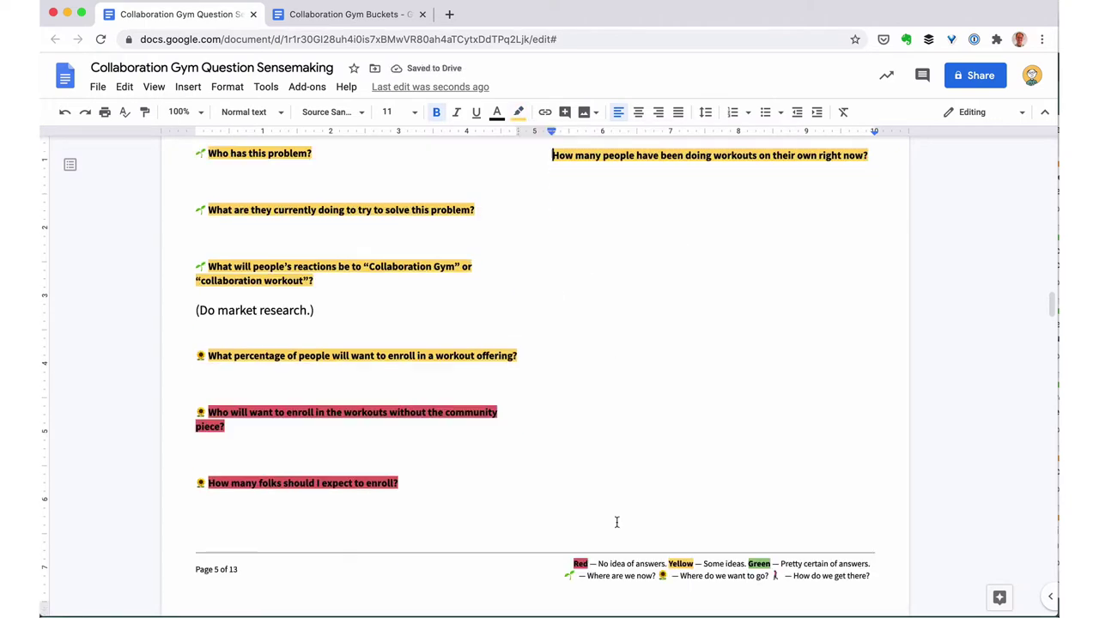
{"action": "double_click", "coordinate": [579, 579]}
{"action": "scroll", "coordinate": [654, 338], "scroll_direction": "up", "scroll_amount": 2}
{"action": "left_click", "coordinate": [627, 155]}
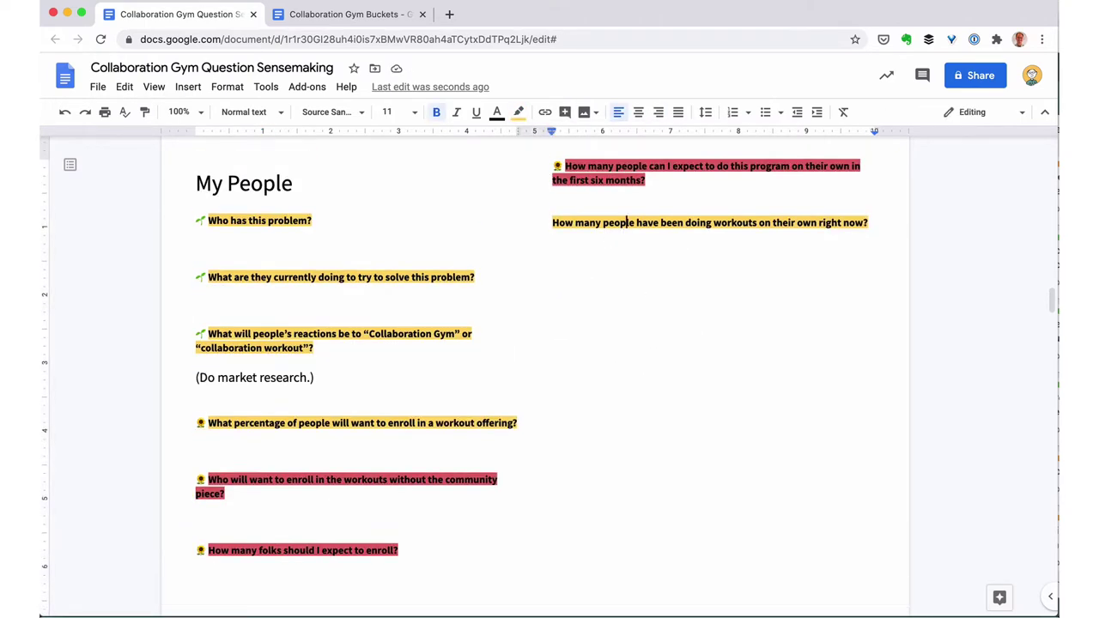
{"action": "key", "text": "super+Left"}
{"action": "type", "text": "🌱"}
- Enter "(Pull up current numbers.)" below the question about people doing workouts on their own, and set its font size to 14
{"action": "key", "text": "Down"}
{"action": "key", "text": "Down"}
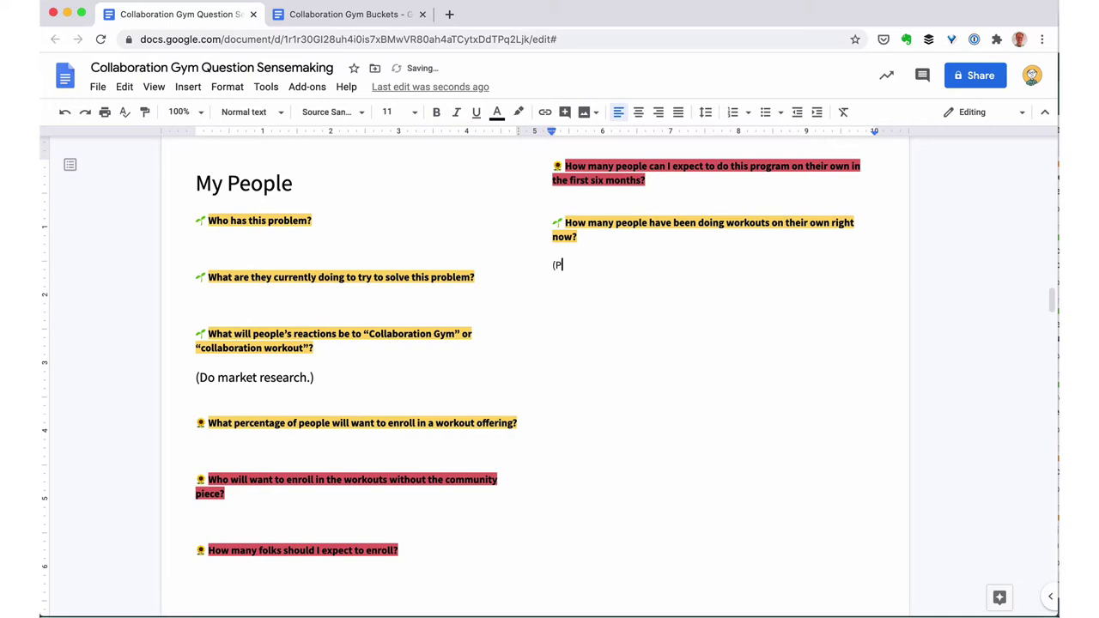
{"action": "type", "text": "(Pull up current numbers.)"}
{"action": "key", "text": "super+shift+Left"}
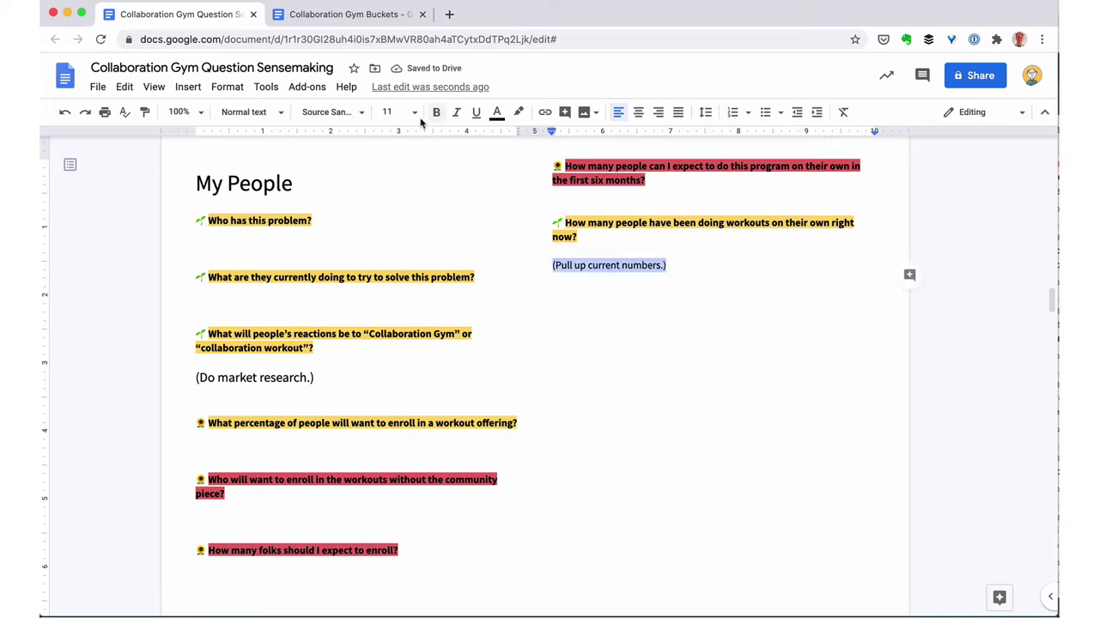
{"action": "left_click", "coordinate": [415, 114]}
{"action": "left_click", "coordinate": [387, 247]}
{"action": "key", "text": "Left"}
- In the Collaboration Gym Buckets document, add "Impact modeling:" below the market research list under Ideas, followed by an empty bullet
{"action": "left_click", "coordinate": [344, 15]}
{"action": "scroll", "coordinate": [320, 420], "scroll_direction": "down", "scroll_amount": 2}
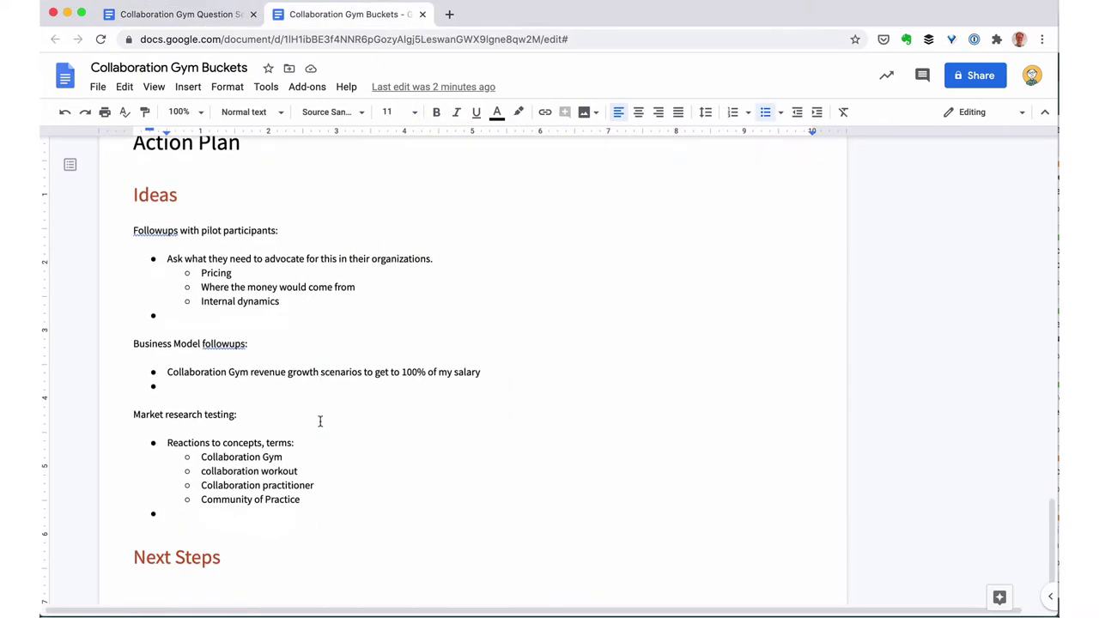
{"action": "left_click", "coordinate": [179, 518]}
{"action": "key", "text": "Return"}
{"action": "type", "text": "Impact modeling:"}
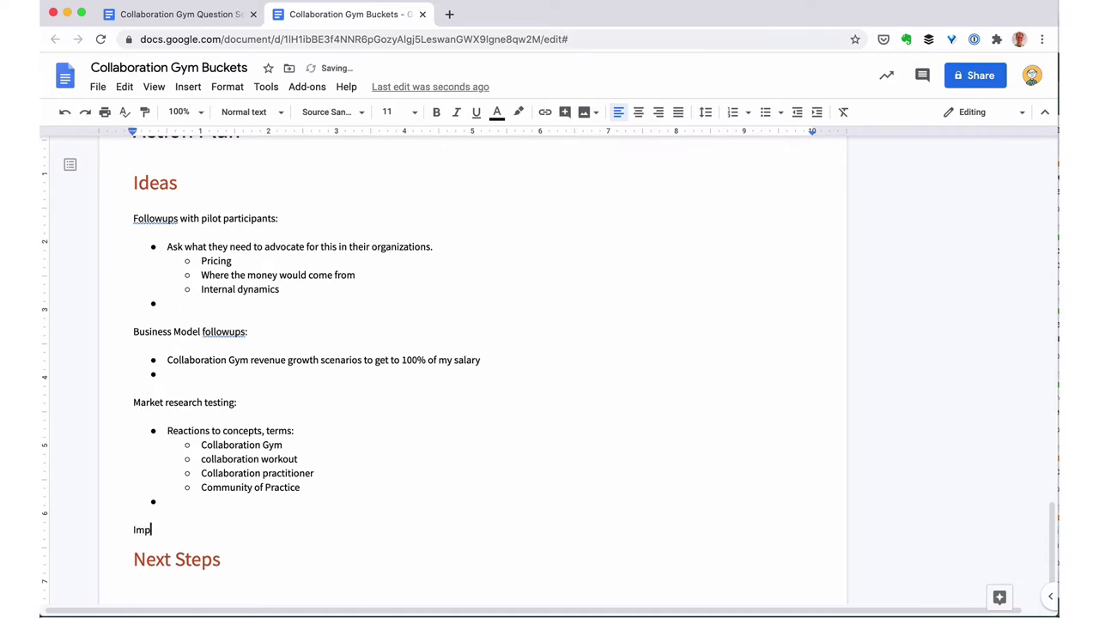
{"action": "key", "text": "Return"}
{"action": "key", "text": "super+shift+8"}
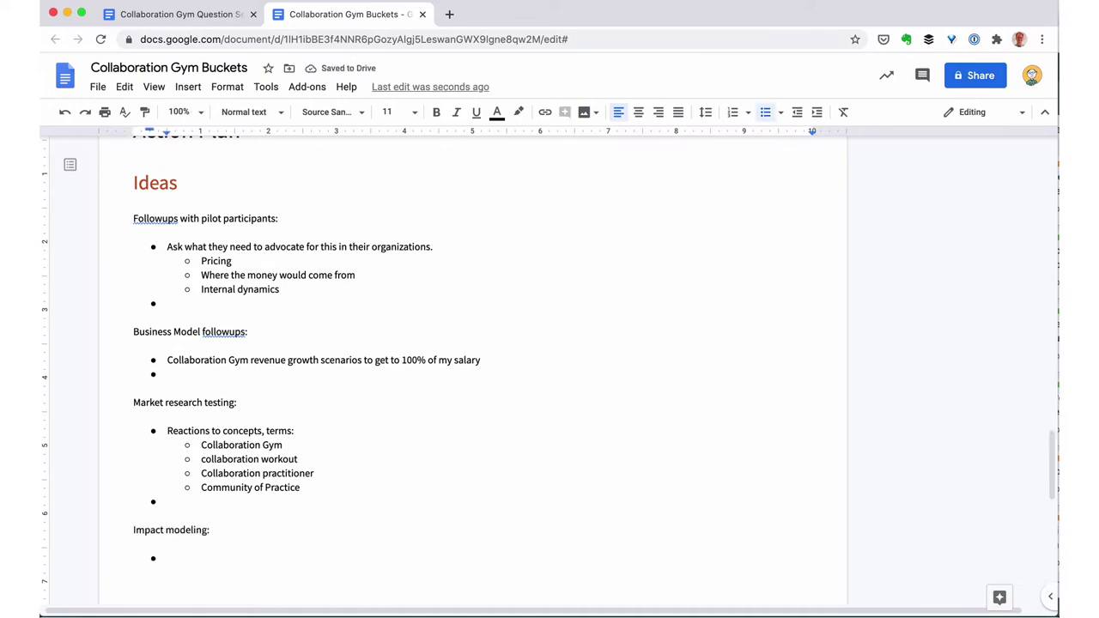
- Fill the Impact modeling bullet with "Estimate what percentage of folks are doing workouts or using tools regularly on their own"
{"action": "type", "text": "Estimate what percentage of folks are doing work"}
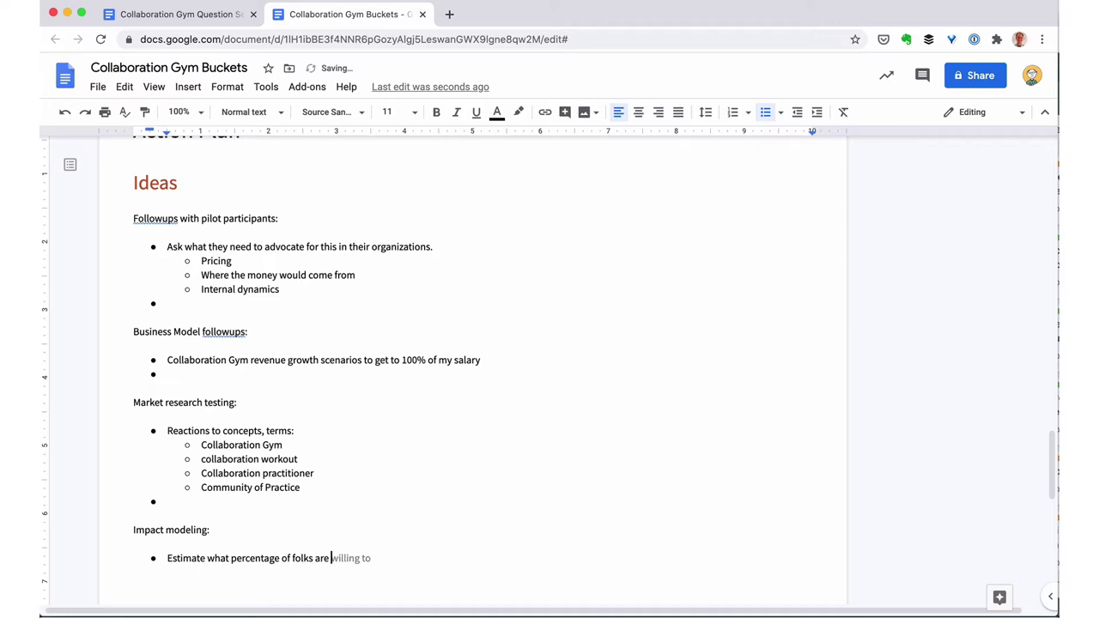
{"action": "key", "text": "BackSpace"}
{"action": "key", "text": "BackSpace"}
{"action": "type", "text": "r using tools regularly on their own"}
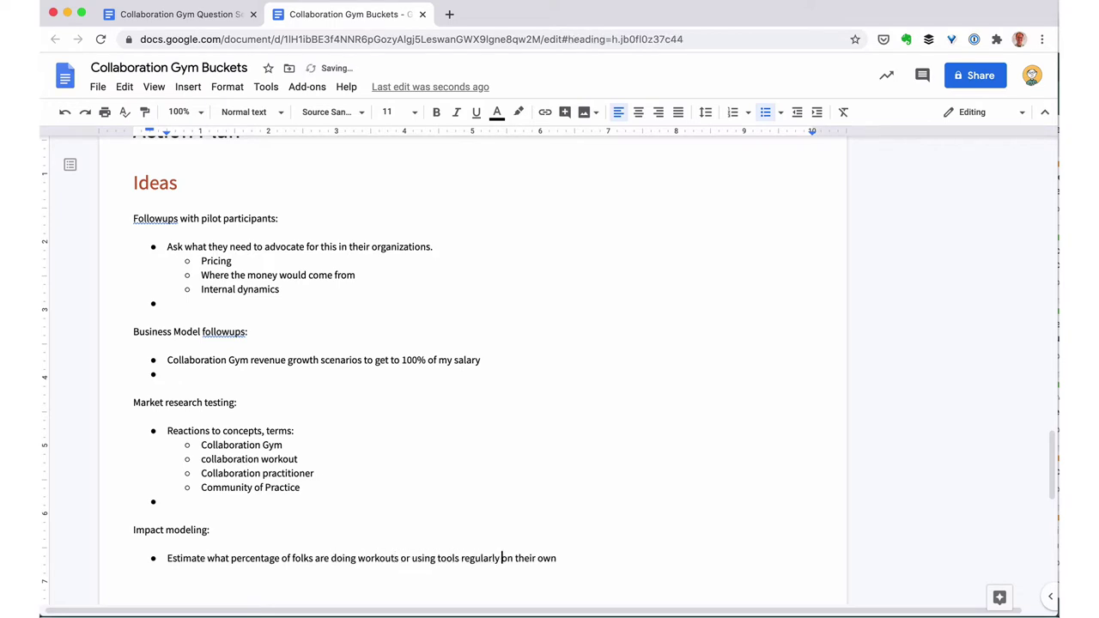
- Extend the Impact modeling bullet with ", either after taking a training or totally on their own" and add an empty bullet below it
{"action": "scroll", "coordinate": [472, 361], "scroll_direction": "down", "scroll_amount": 3}
{"action": "type", "text": "their own, either after"}
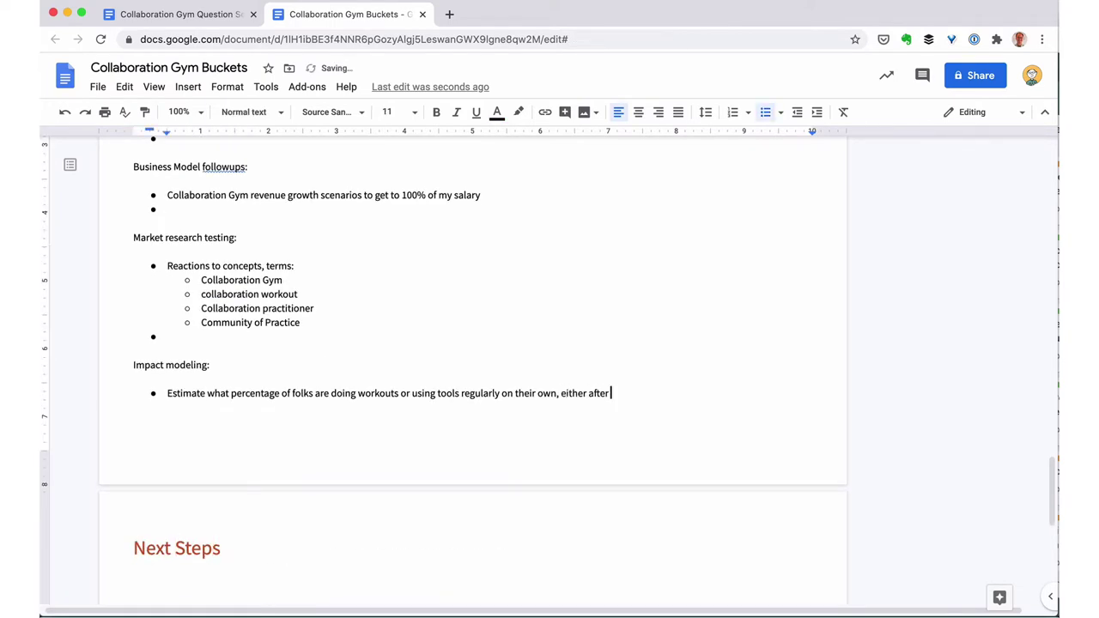
{"action": "type", "text": " taking a training or totally on their own"}
{"action": "key", "text": "Return"}
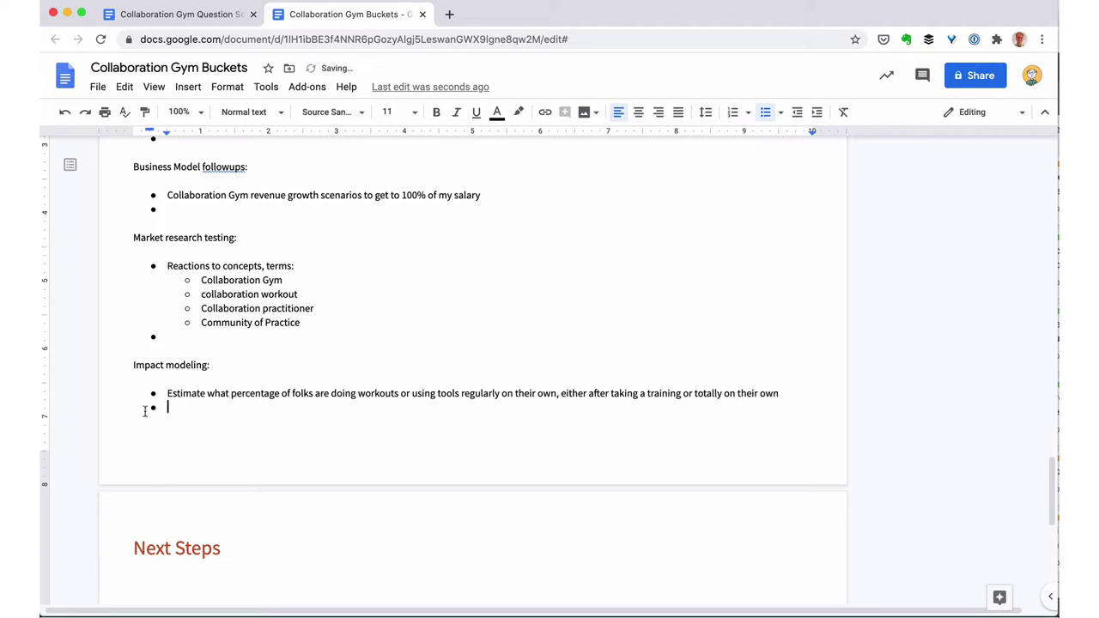
- In Question Sensemaking, answer "How and where should I market these packages?" with "My own community" and a "Newsletter" bullet beneath it
{"action": "key", "text": "ctrl+shift+Tab"}
{"action": "scroll", "coordinate": [410, 347], "scroll_direction": "down", "scroll_amount": 10}
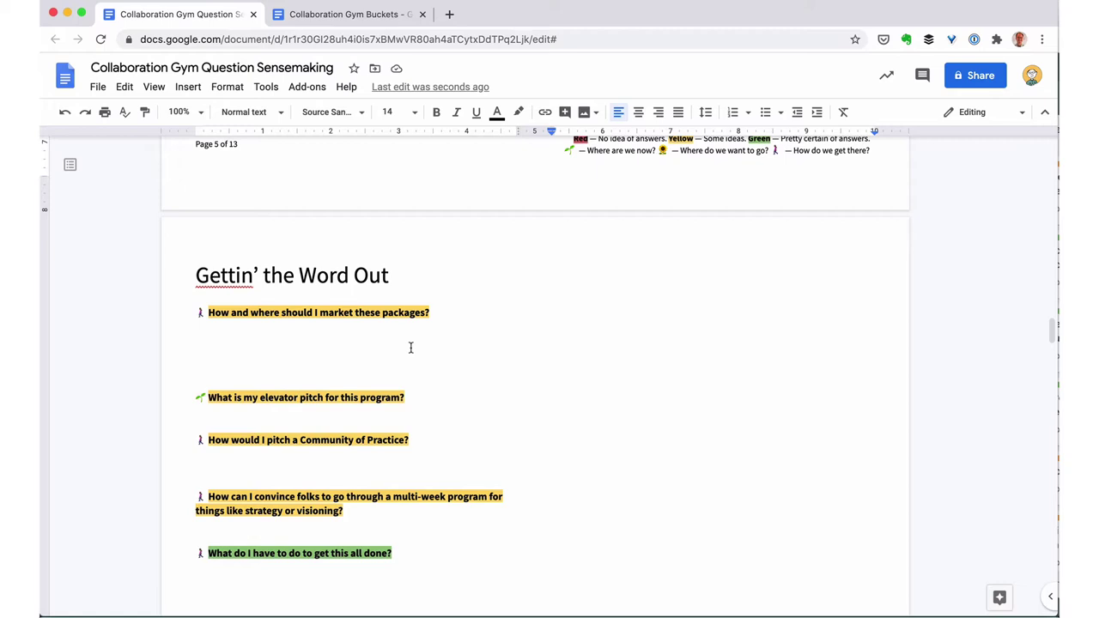
{"action": "left_click", "coordinate": [410, 348]}
{"action": "type", "text": "My own community"}
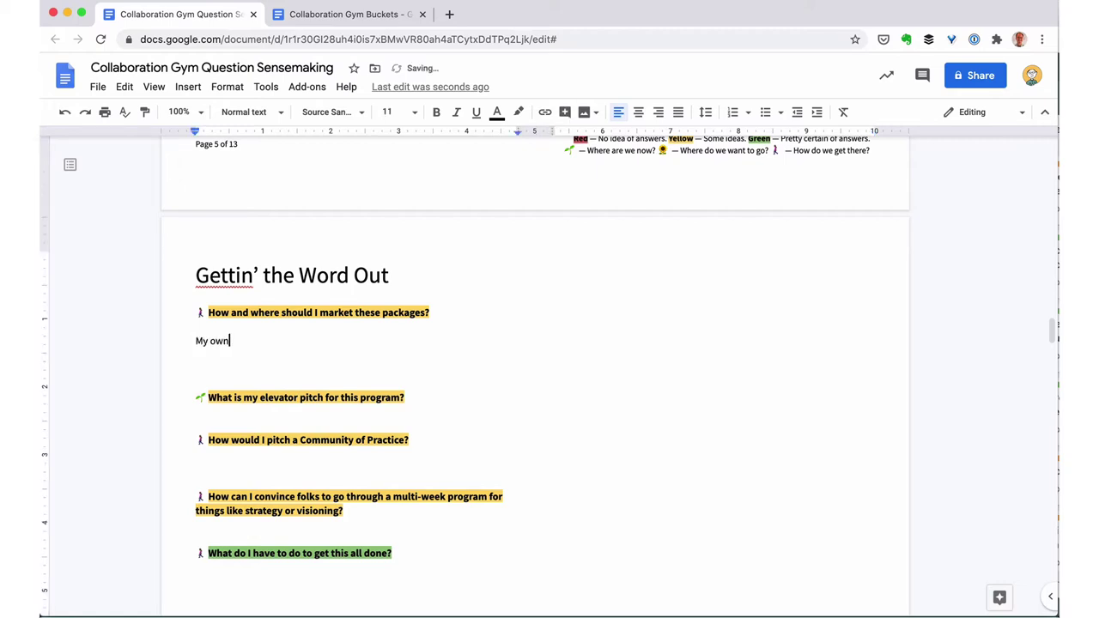
{"action": "key", "text": "Return"}
{"action": "key", "text": "ctrl+shift+8"}
{"action": "type", "text": "Newsletter"}
- Insert the paragraph "It starts by coming up with clear packages and messages. Articulate these on website." above "My own community"
{"action": "left_click", "coordinate": [196, 341]}
{"action": "key", "text": "Return"}
{"action": "key", "text": "Return"}
{"action": "key", "text": "Up"}
{"action": "key", "text": "Up"}
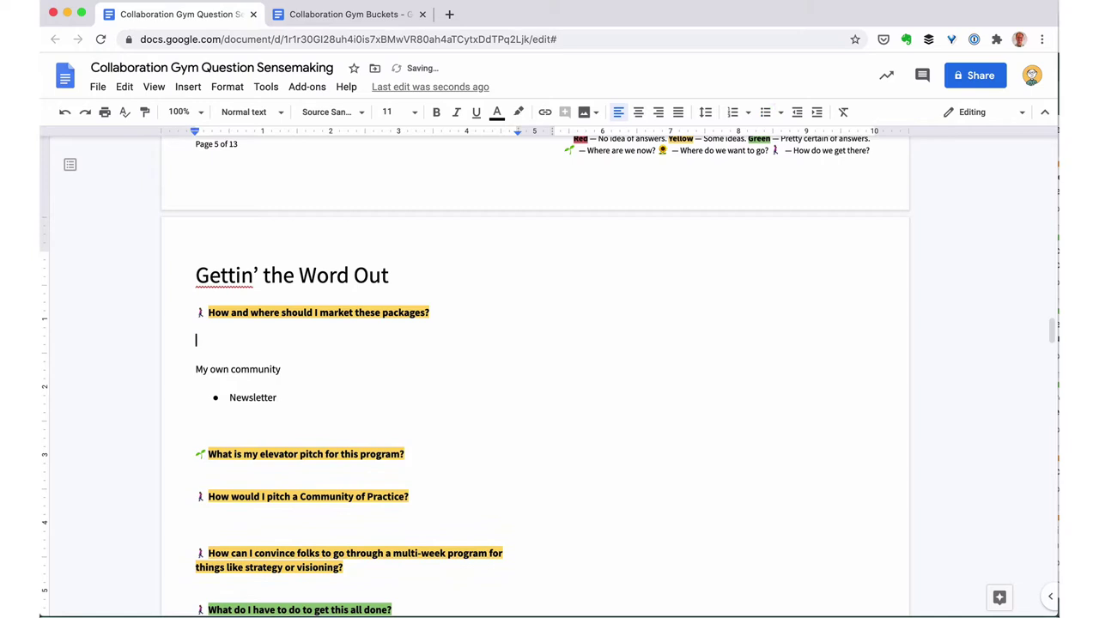
{"action": "type", "text": "It starts by cl"}
{"action": "type", "text": "early"}
{"action": "key", "text": "BackSpace"}
{"action": "key", "text": "BackSpace"}
{"action": "key", "text": "BackSpace"}
{"action": "key", "text": "BackSpace"}
{"action": "key", "text": "BackSpace"}
{"action": "key", "text": "BackSpace"}
{"action": "key", "text": "BackSpace"}
{"action": "key", "text": "BackSpace"}
{"action": "type", "text": "coming up with clear packages, messag"}
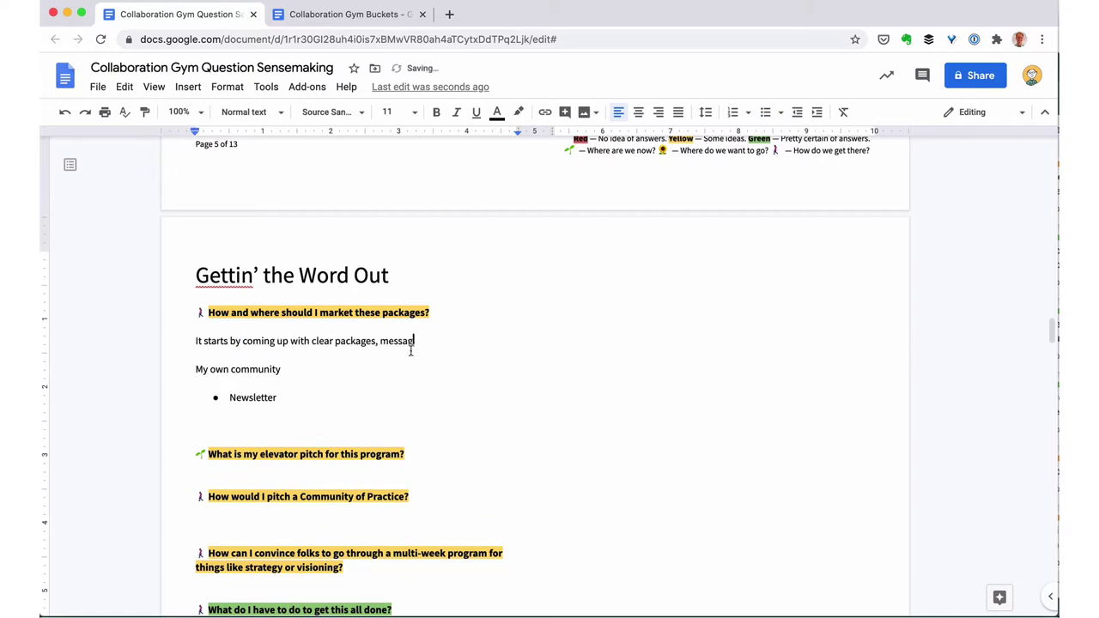
{"action": "key", "text": "alt+shift+Left"}
{"action": "key", "text": "shift+Left"}
{"action": "key", "text": "shift+Left"}
{"action": "type", "text": "and messages. Articulate these on website."}
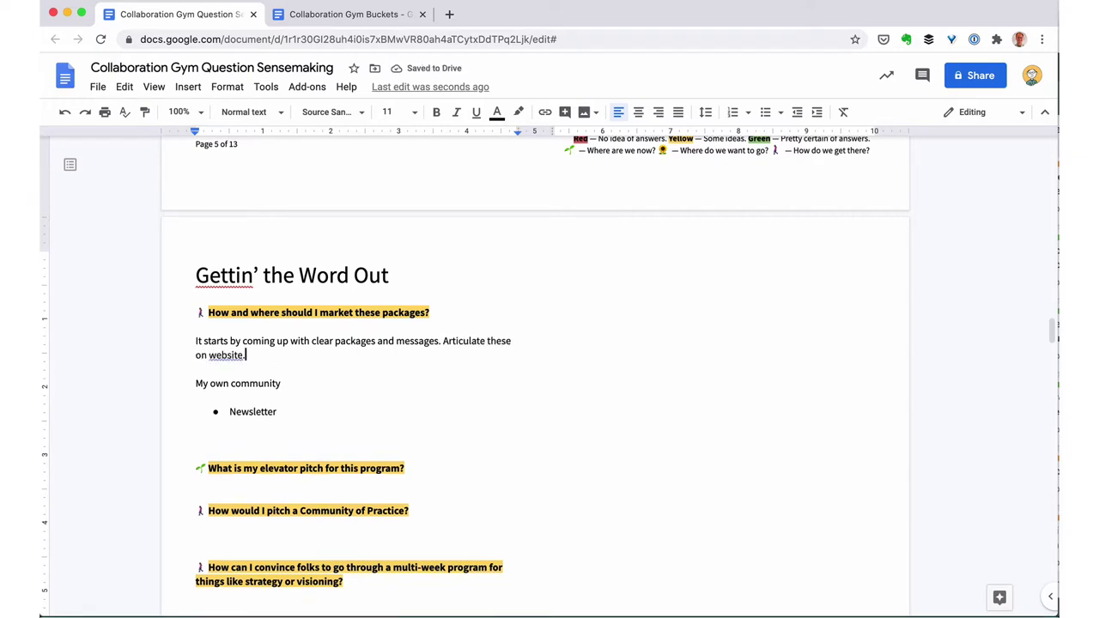
- Add the bullets "Individual emails", "Social media", "Referrals" and "Past participants" below "Newsletter", followed by an empty bullet
{"action": "left_click", "coordinate": [277, 412]}
{"action": "key", "text": "Return"}
{"action": "type", "text": "Individual emails"}
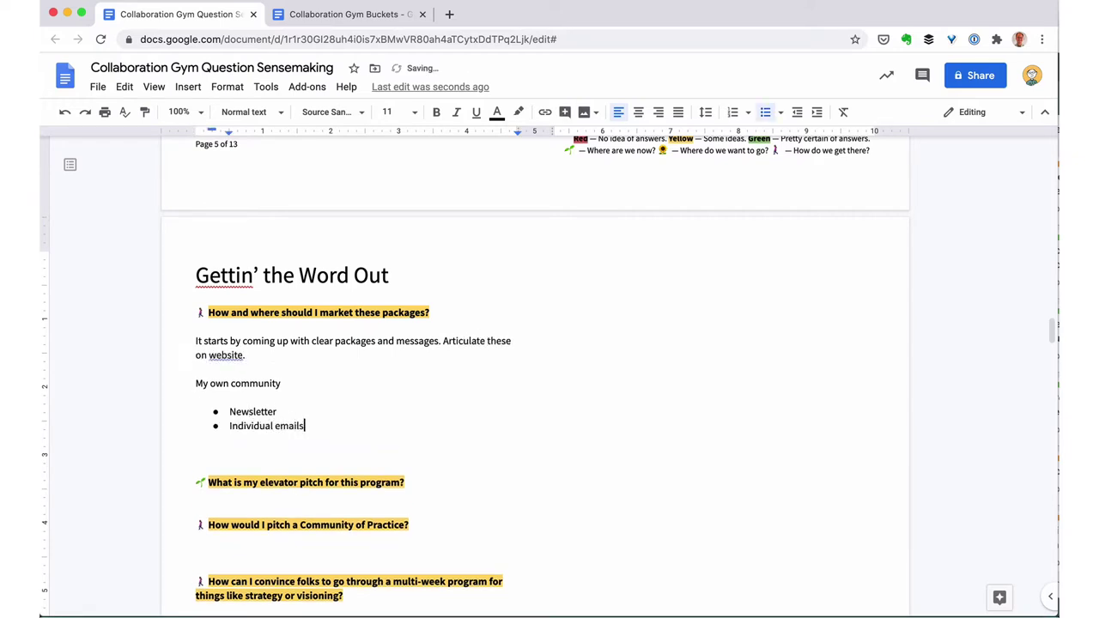
{"action": "key", "text": "Return"}
{"action": "type", "text": "Social media"}
{"action": "key", "text": "Return"}
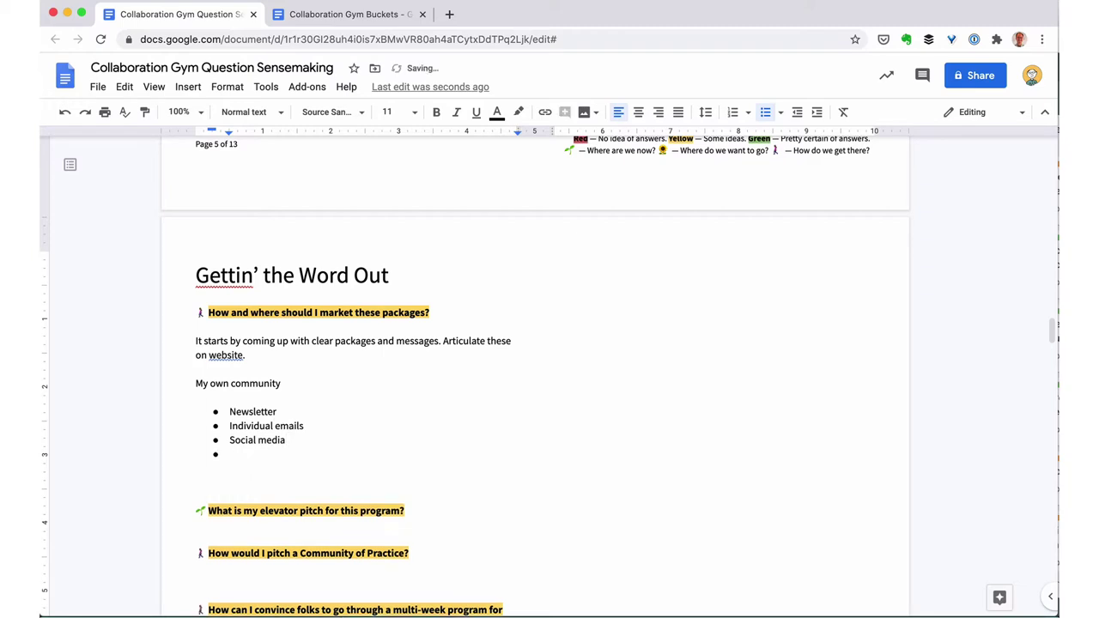
{"action": "type", "text": "Referrals"}
{"action": "key", "text": "Return"}
{"action": "type", "text": "Past participants"}
{"action": "key", "text": "Return"}
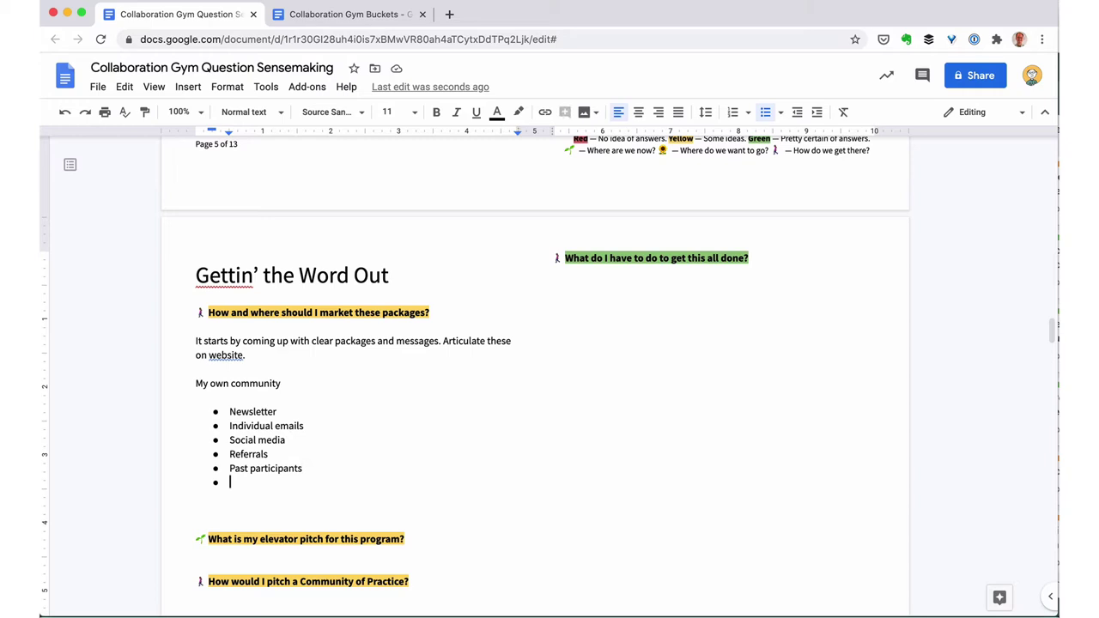
- Add the bullet "Formalize ambassadors?" after "Past participants", followed by an empty bullet
{"action": "type", "text": "Ambass"}
{"action": "key", "text": "BackSpace"}
{"action": "key", "text": "BackSpace"}
{"action": "key", "text": "BackSpace"}
{"action": "key", "text": "BackSpace"}
{"action": "key", "text": "BackSpace"}
{"action": "key", "text": "BackSpace"}
{"action": "key", "text": "BackSpace"}
{"action": "key", "text": "BackSpace"}
{"action": "key", "text": "Return"}
{"action": "type", "text": "Formalize ambassadors?"}
{"action": "key", "text": "Return"}
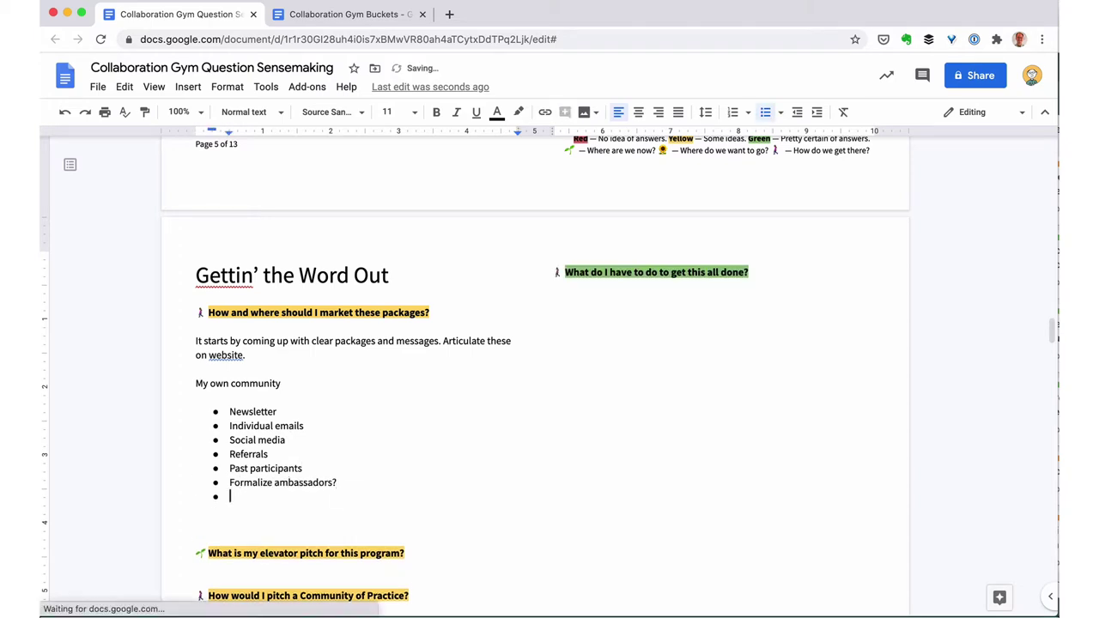
- Make the "Formalize ambassadors?" bullet bold
{"action": "key", "text": "shift+Up"}
{"action": "key", "text": "Right"}
{"action": "key", "text": "Left"}
{"action": "key", "text": "shift+super+Left"}
{"action": "key", "text": "super+b"}
- Enter "Folks who don't know me:" below the bullet list, and add a colon after "My own community"
{"action": "key", "text": "Down"}
{"action": "key", "text": "Down"}
{"action": "key", "text": "Return"}
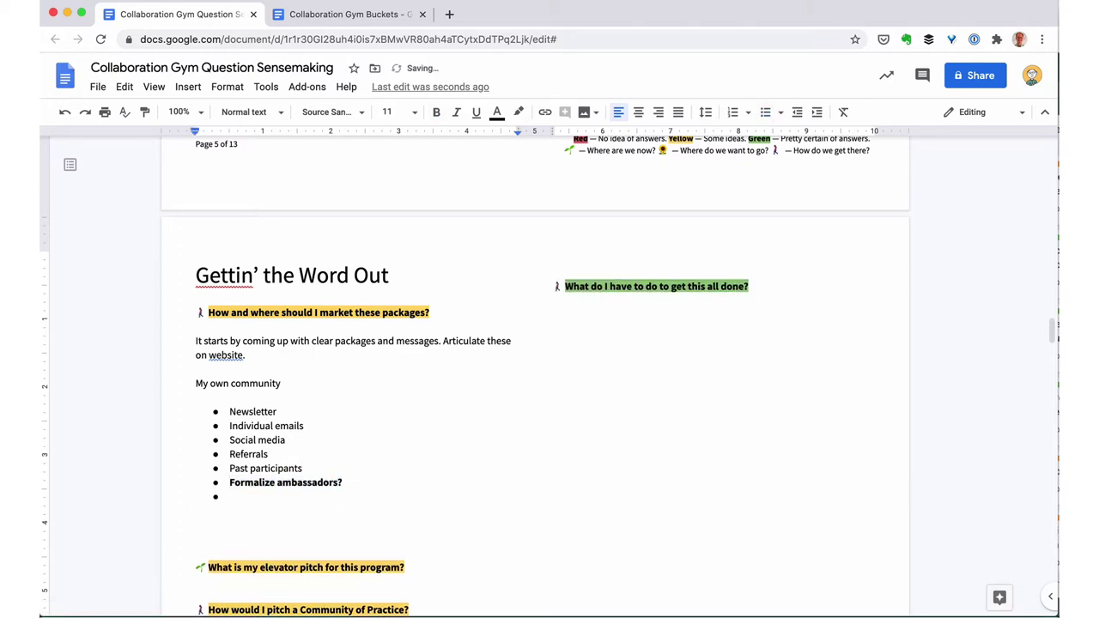
{"action": "type", "text": "Folks who don't know me"}
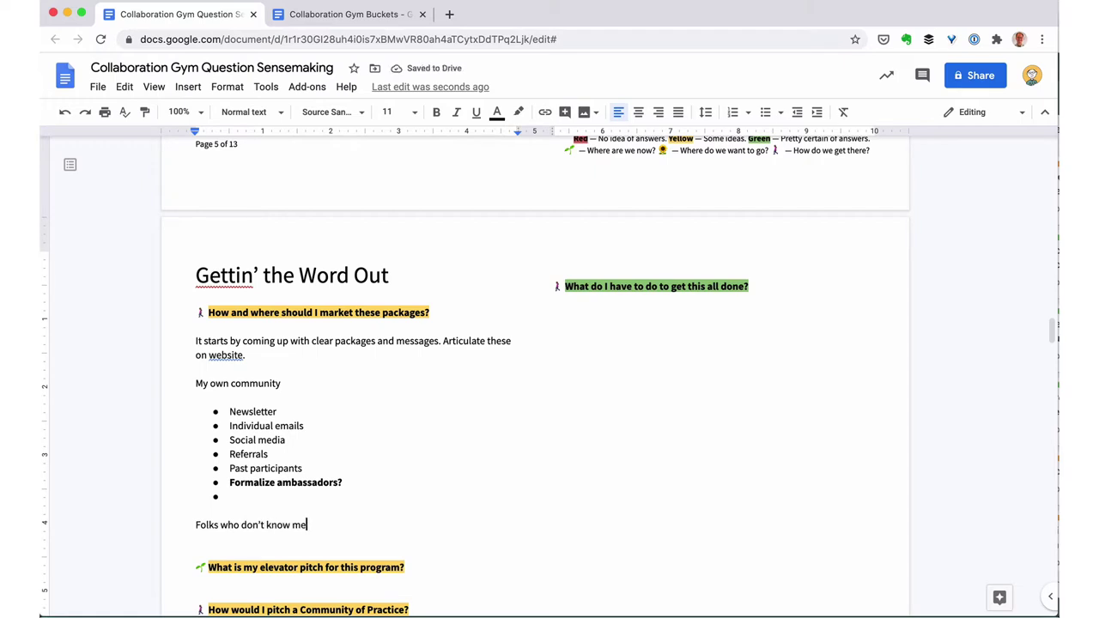
{"action": "type", "text": ":"}
{"action": "key", "text": "Up"}
{"action": "key", "text": "Up"}
{"action": "key", "text": "Up"}
{"action": "key", "text": "Up"}
{"action": "key", "text": "Up"}
{"action": "key", "text": "Up"}
{"action": "key", "text": "Up"}
{"action": "key", "text": "Up"}
{"action": "key", "text": "Up"}
{"action": "key", "text": "Up"}
{"action": "key", "text": "End"}
{"action": "type", "text": ":"}
- Insert the bullet "Endorsements. My way of doing this has been to hedge — to openly share participant learning, not just endorsements." above "Formalize ambassadors?"
{"action": "key", "text": "Down"}
{"action": "key", "text": "Down"}
{"action": "key", "text": "Down"}
{"action": "key", "text": "Down"}
{"action": "key", "text": "Down"}
{"action": "key", "text": "Up"}
{"action": "key", "text": "Up"}
{"action": "key", "text": "Up"}
{"action": "key", "text": "Up"}
{"action": "key", "text": "Up"}
{"action": "key", "text": "Down"}
{"action": "key", "text": "Down"}
{"action": "key", "text": "Down"}
{"action": "key", "text": "Down"}
{"action": "key", "text": "Down"}
{"action": "key", "text": "Down"}
{"action": "key", "text": "Down"}
{"action": "key", "text": "Down"}
{"action": "key", "text": "Up"}
{"action": "key", "text": "Up"}
{"action": "key", "text": "End"}
{"action": "key", "text": "Return"}
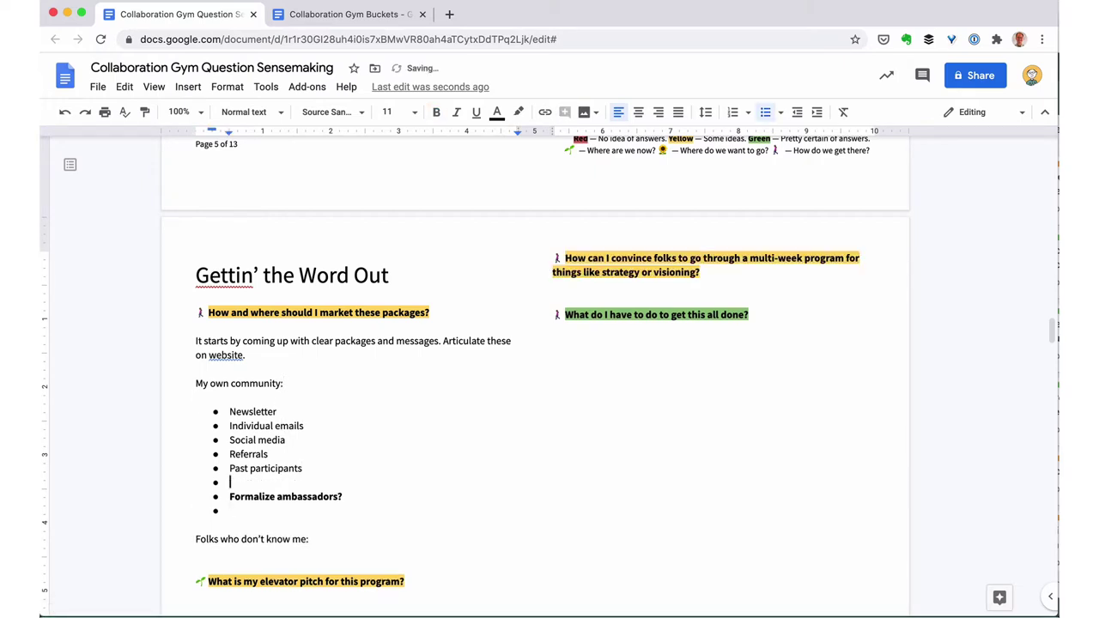
{"action": "type", "text": "Endorsements. My way of doing this has be"}
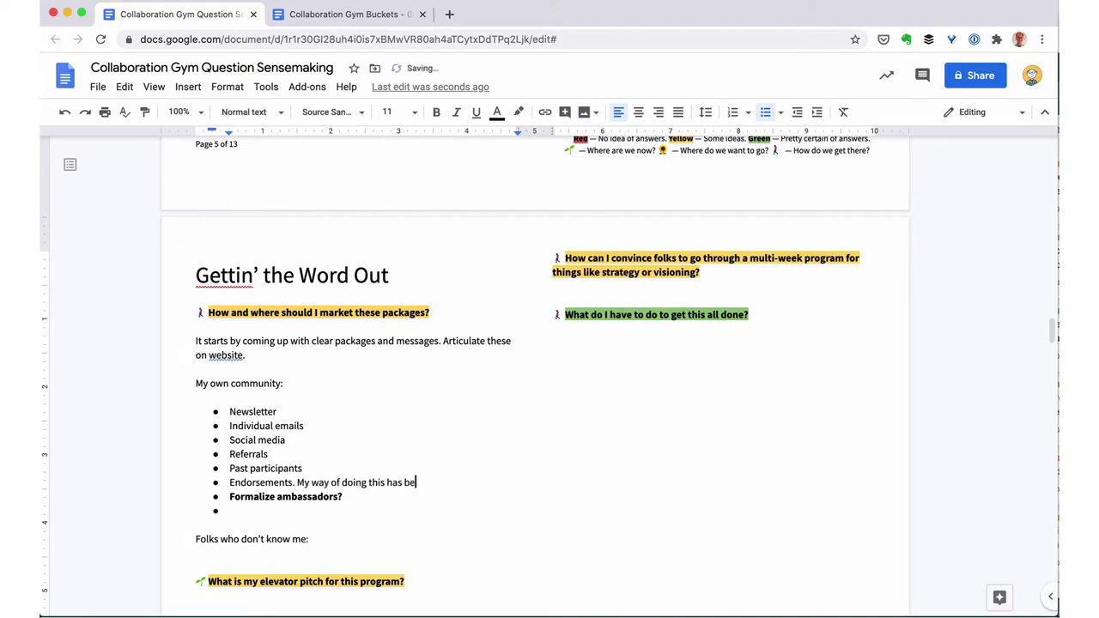
{"action": "key", "text": "BackSpace"}
{"action": "key", "text": "BackSpace"}
{"action": "key", "text": "BackSpace"}
{"action": "key", "text": "BackSpace"}
{"action": "type", "text": "openly share participant learning, not just endorsements. I want "}
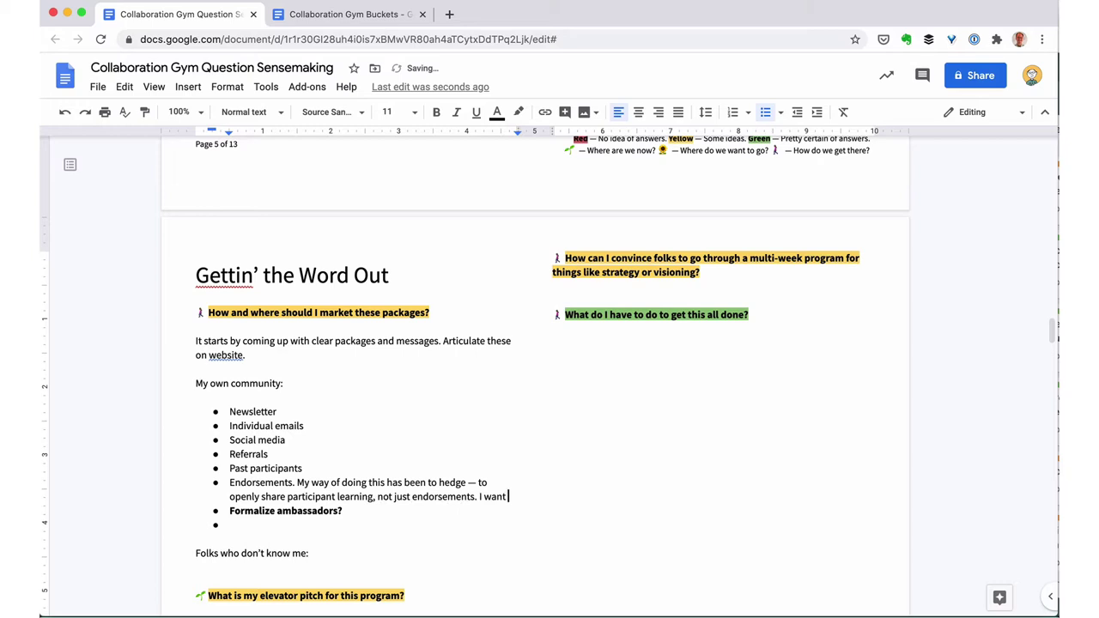
- Continue the Endorsements bullet with "I want to continue doing this, but I can't be afraid of pulling out specific endorsements, at least at the top-level,"
{"action": "type", "text": "to continue doing this, but I can't be afraid of pulling out specific"}
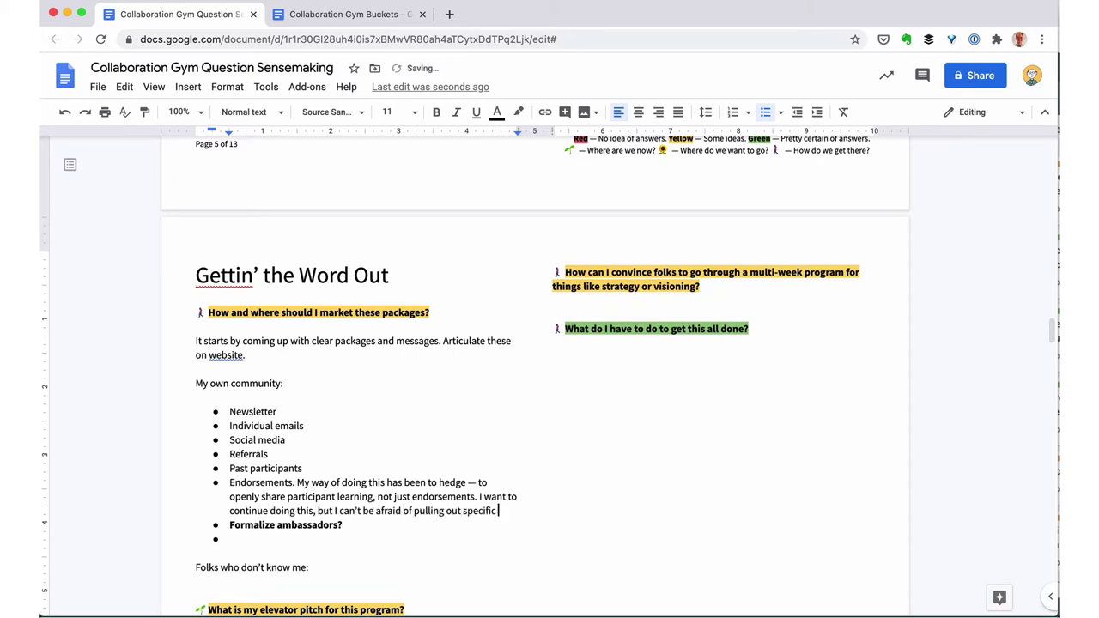
{"action": "type", "text": " endorsements, at least at the top-level, and"}
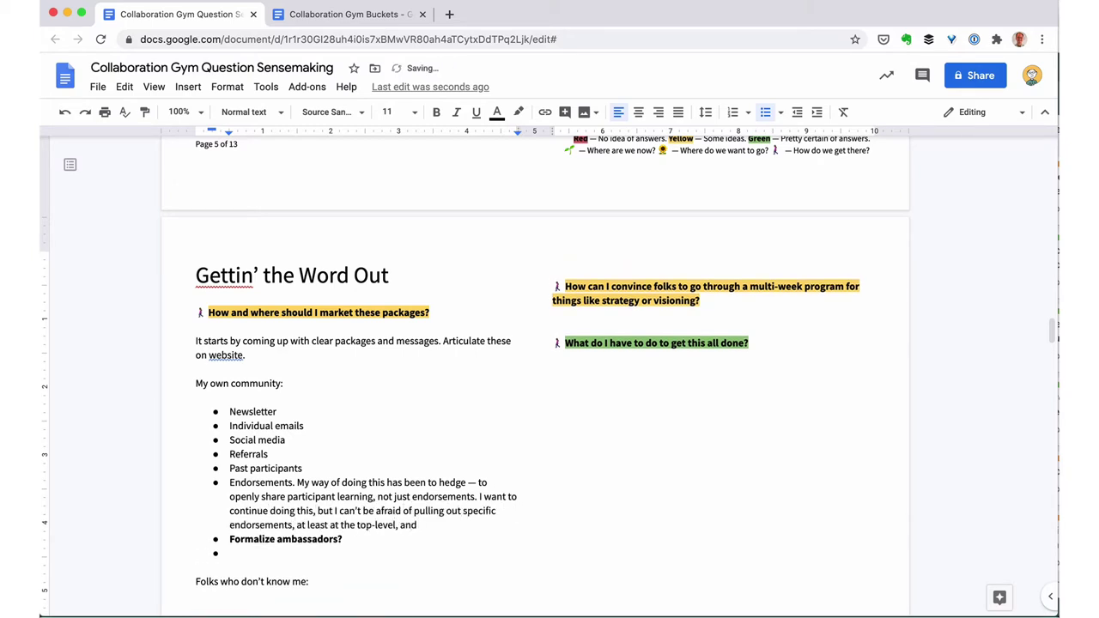
- Finish the Endorsements bullet with "and linking to more specific learnings below. People want to see these. DON'T BE SHY!"
{"action": "type", "text": " linking to more specific learnings below. People want to "}
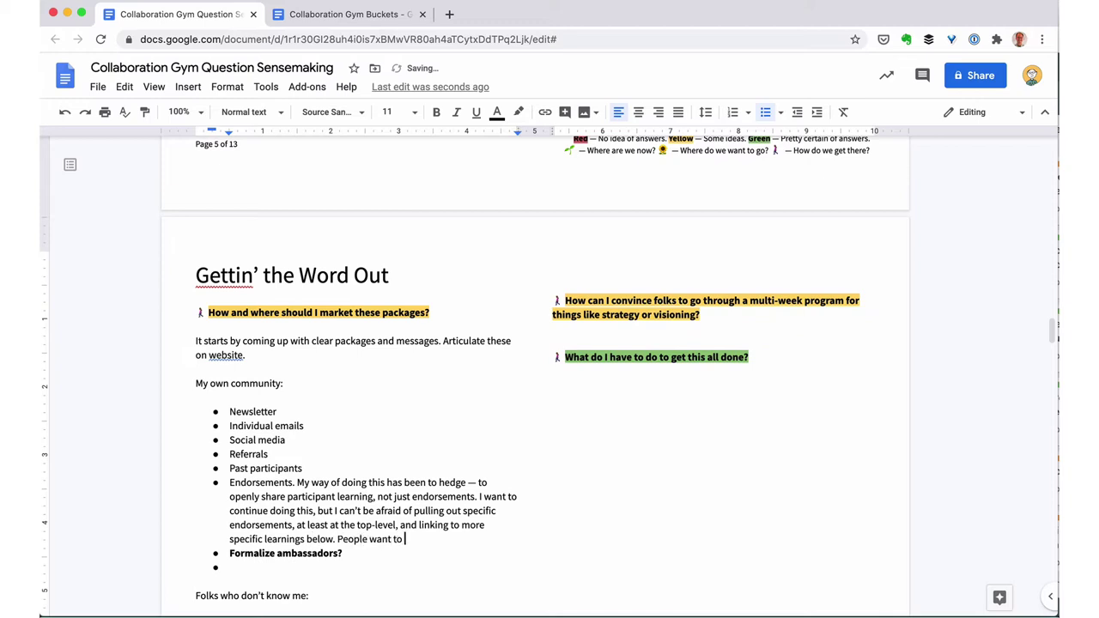
{"action": "type", "text": "see these. D"}
- Set the font size of the lead-in "Endorsements." to 14 in its bullet
{"action": "key", "text": "shift+Up"}
{"action": "key", "text": "shift+Up"}
{"action": "key", "text": "shift+Up"}
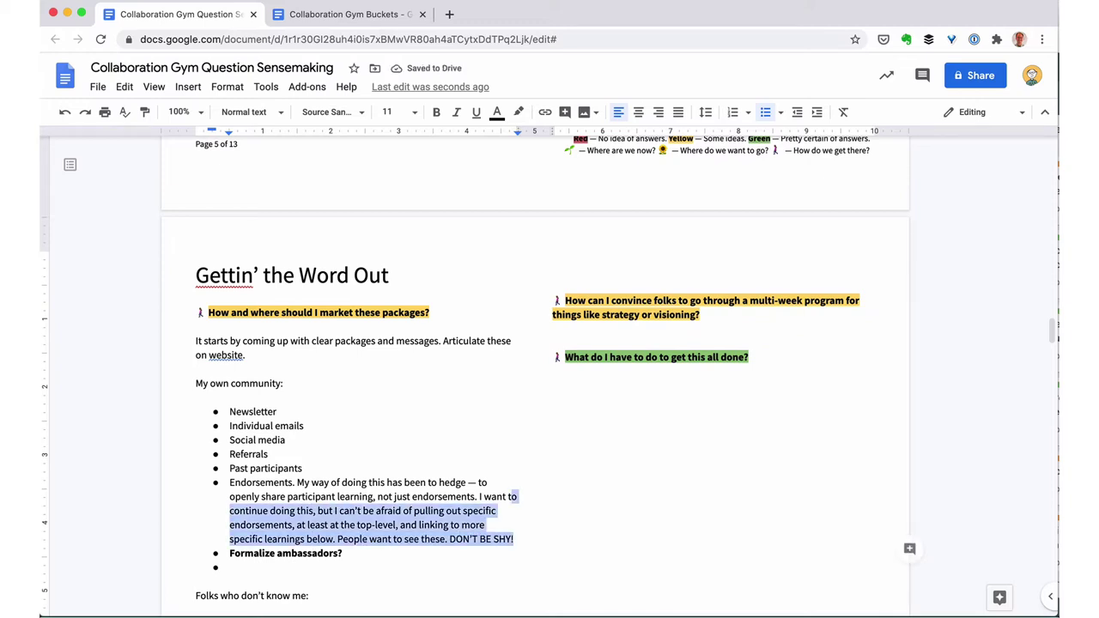
{"action": "key", "text": "shift+Up"}
{"action": "key", "text": "shift+super+Left"}
{"action": "key", "text": "Left"}
{"action": "key", "text": "alt+shift+Right"}
{"action": "key", "text": "alt+shift+Right"}
{"action": "left_click", "coordinate": [413, 112]}
{"action": "left_click", "coordinate": [392, 251]}
- Start a bulleted list with "Cold calls" below "Folks who don't know me:"
{"action": "scroll", "coordinate": [356, 497], "scroll_direction": "down", "scroll_amount": 2}
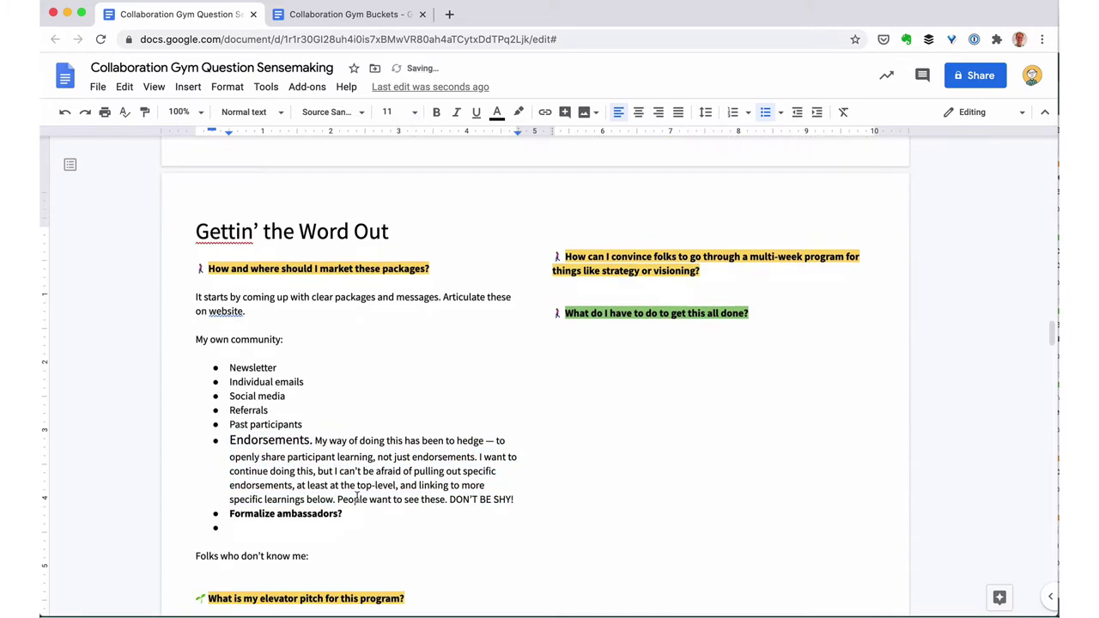
{"action": "left_click", "coordinate": [357, 497]}
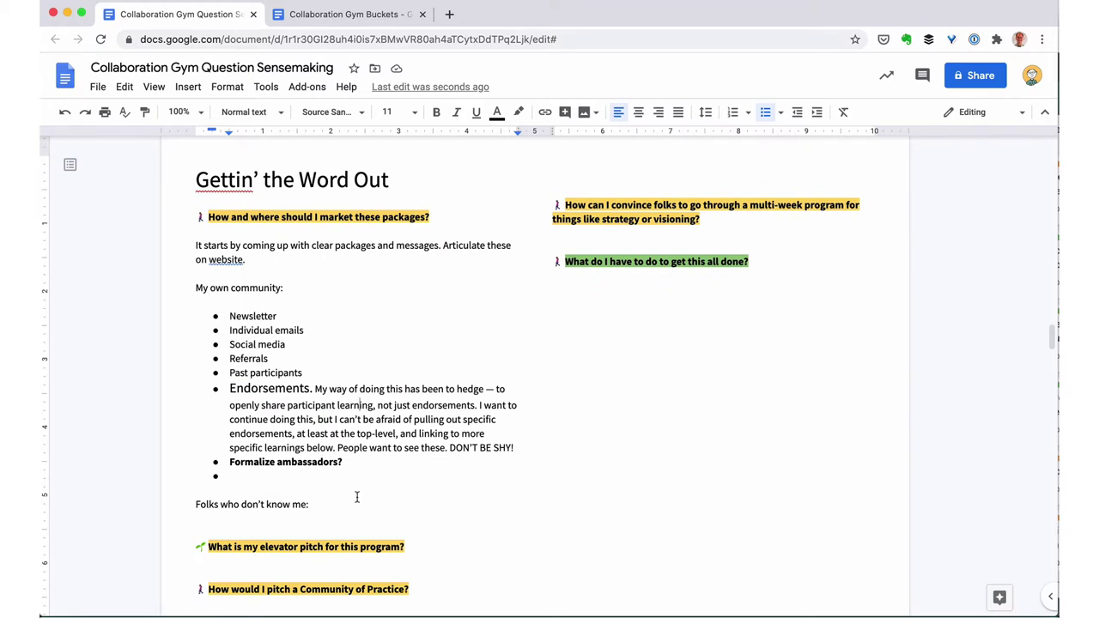
{"action": "left_click", "coordinate": [196, 519]}
{"action": "key", "text": "Return"}
{"action": "key", "text": "super+shift+8"}
{"action": "type", "text": "Cold calls"}
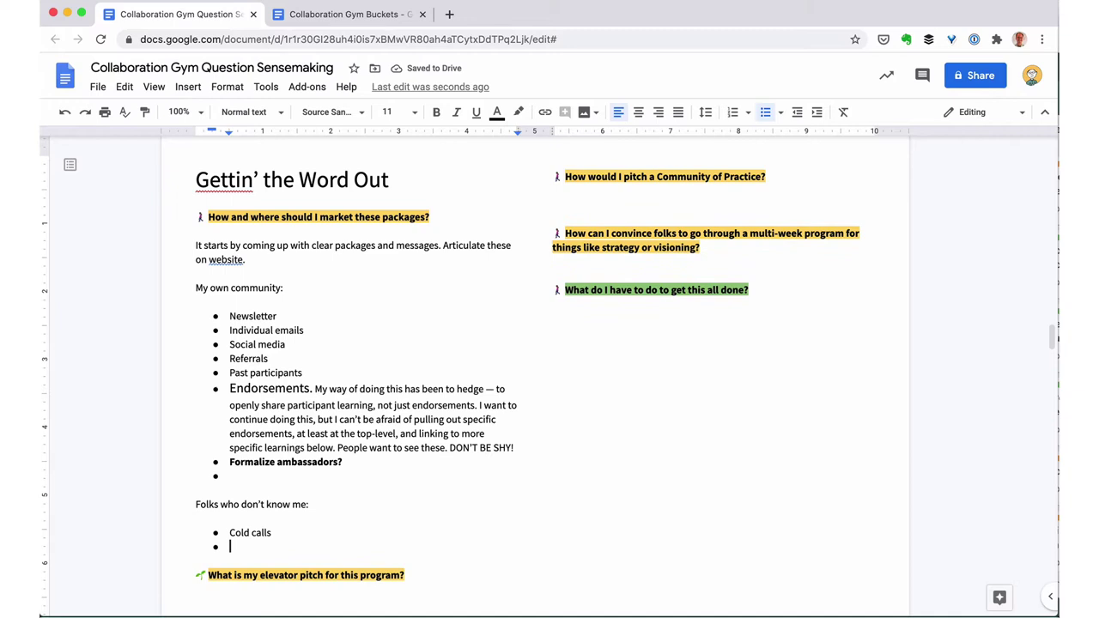
- Add the bullet "Partnerships. With whom?" after "Cold calls" and make "With whom?" bold
{"action": "type", "text": "Partnerships. With whom?"}
{"action": "key", "text": "Return"}
{"action": "key", "text": "Left"}
{"action": "key", "text": "shift+alt+Left"}
{"action": "key", "text": "shift+alt+Left"}
{"action": "key", "text": "shift+alt+Left"}
{"action": "key", "text": "super+b"}
{"action": "key", "text": "Down"}
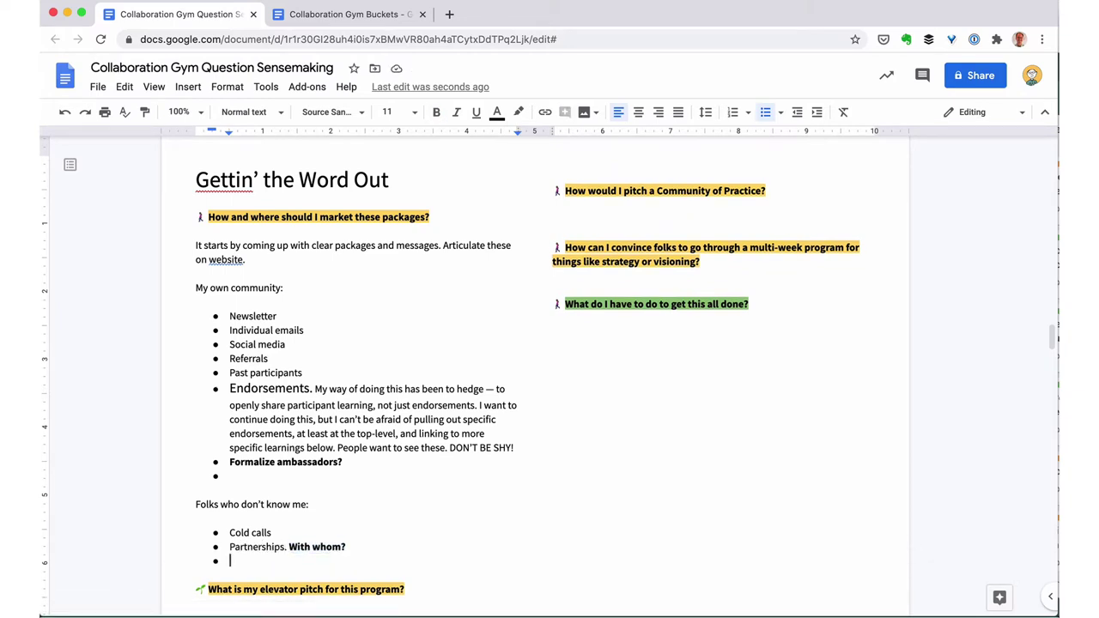
- Add the bullets "LinkedIn. Potential experiments." and "Google ads. Potential experiments." below the Partnerships bullet
{"action": "type", "text": "LinkedIn"}
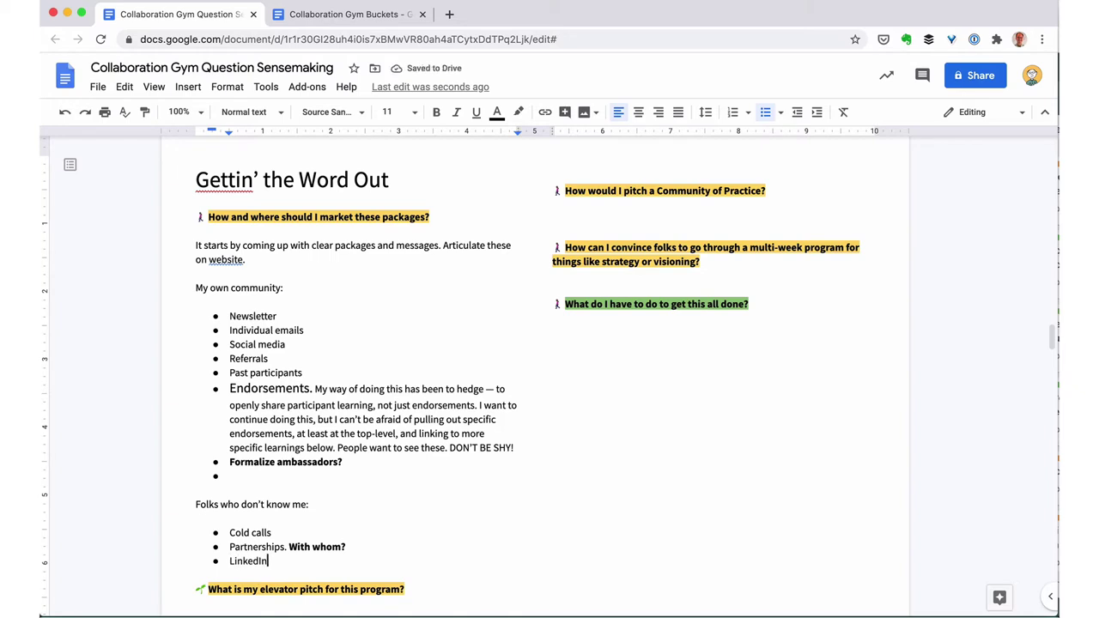
{"action": "type", "text": ". Do some experiment"}
{"action": "key", "text": "shift+alt+Left"}
{"action": "key", "text": "shift+alt+Left"}
{"action": "key", "text": "shift+alt+Left"}
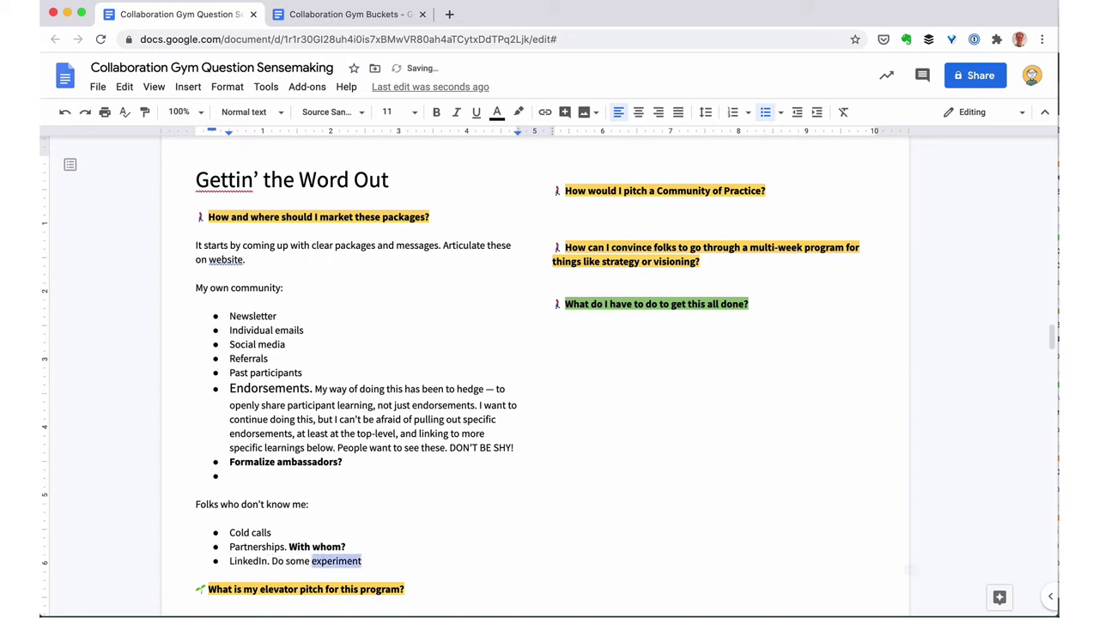
{"action": "type", "text": "Potential experiments."}
{"action": "key", "text": "Return"}
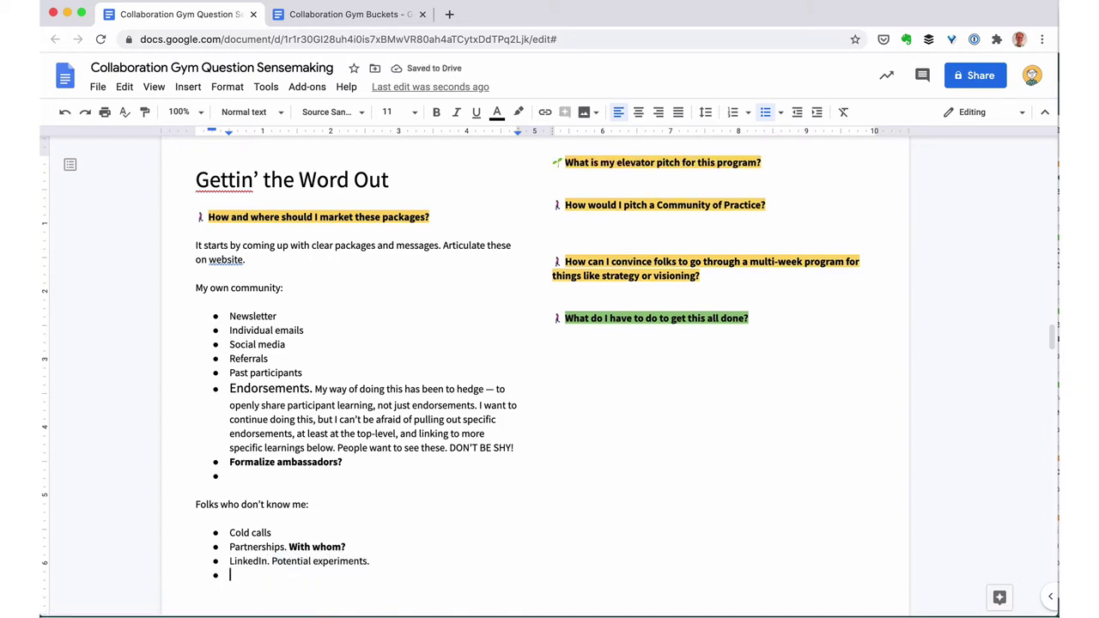
{"action": "type", "text": "Google ads. Potential experiments."}
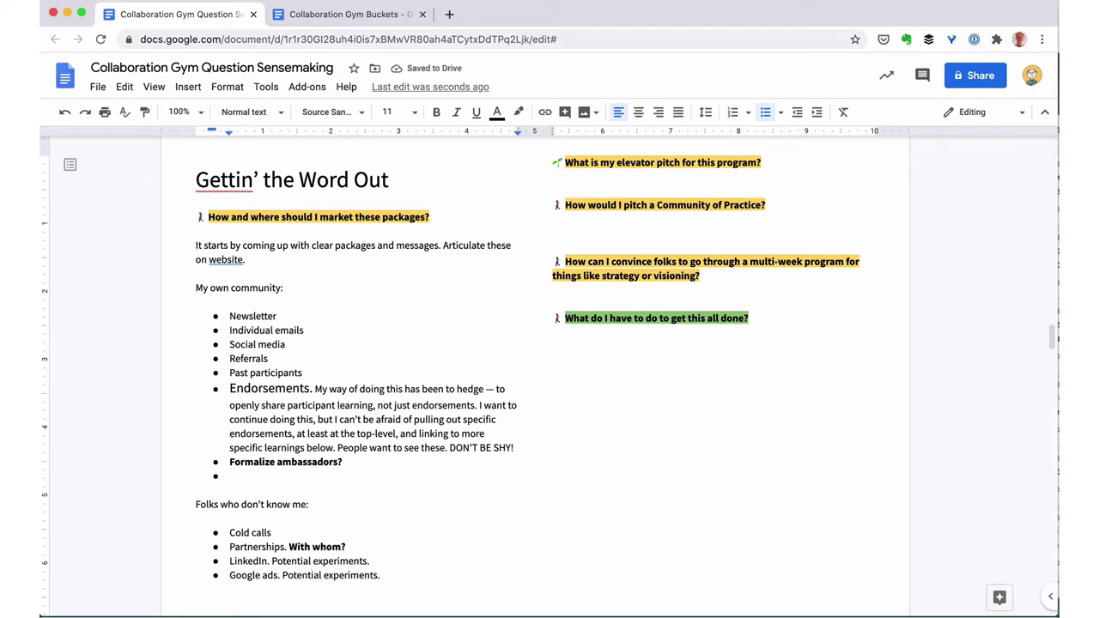
- Append "Values implications?" in bold to the Google ads bullet
{"action": "scroll", "coordinate": [535, 381], "scroll_direction": "down", "scroll_amount": 2}
{"action": "type", "text": "Values implications?"}
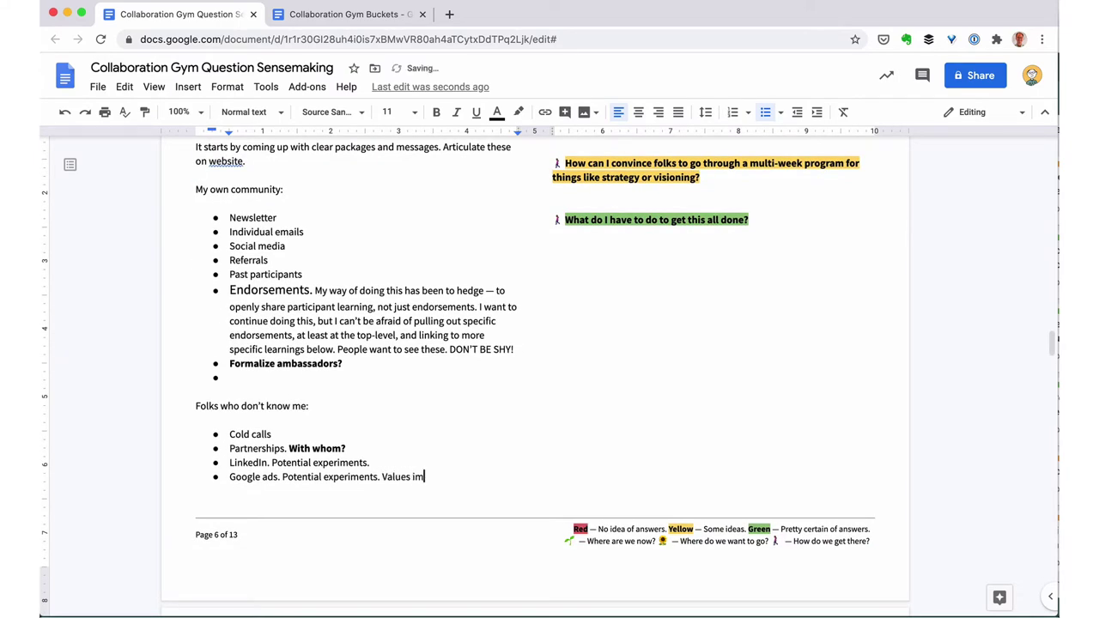
{"action": "key", "text": "shift+alt+Left"}
{"action": "key", "text": "shift+alt+Left"}
{"action": "key", "text": "super+b"}
{"action": "key", "text": "Down"}
- Answer "What do I have to do to get this all done?" with "(Action plan is in Buckets for now.)", linking "Buckets" to its document
{"action": "scroll", "coordinate": [535, 374], "scroll_direction": "up", "scroll_amount": 2}
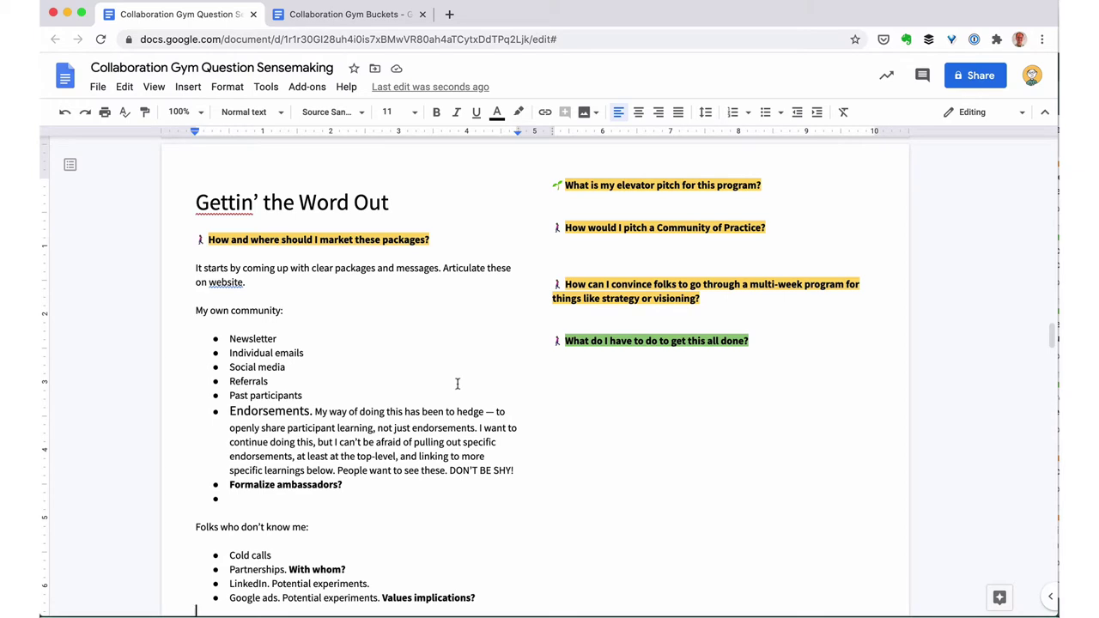
{"action": "left_click", "coordinate": [348, 14]}
{"action": "left_click", "coordinate": [181, 13]}
{"action": "type", "text": "(Action plan is in Buckets for now.)"}
{"action": "left_click", "coordinate": [626, 370]}
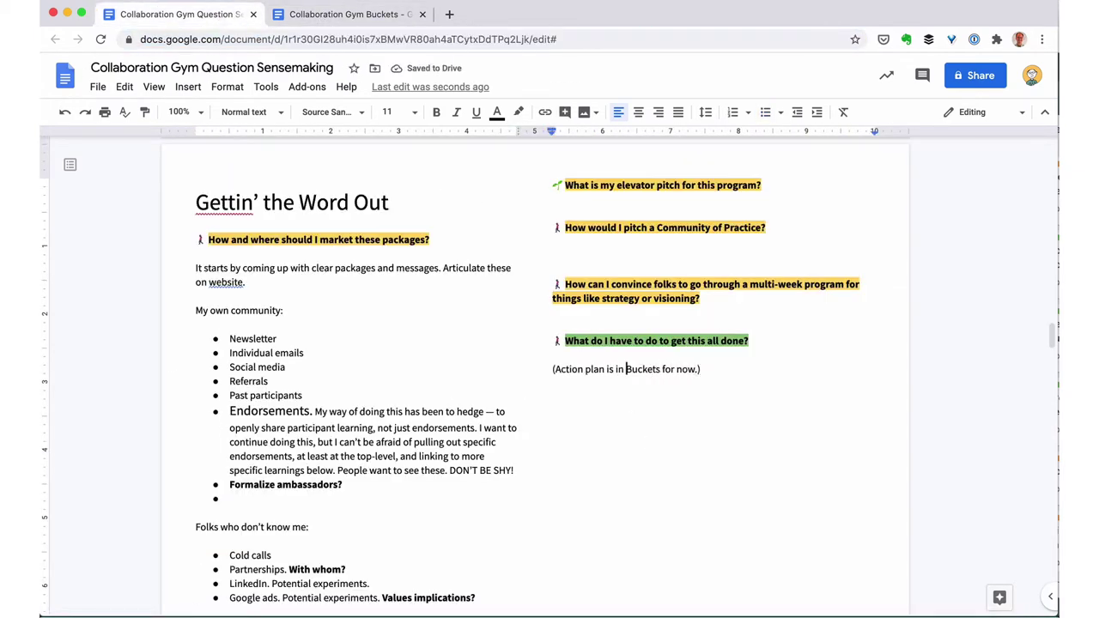
{"action": "key", "text": "shift+alt+Right"}
{"action": "key", "text": "super+k"}
{"action": "key", "text": "super+v"}
{"action": "key", "text": "Return"}
- Reword the action plan note to read "(Develop action plan in Buckets for now.)"
{"action": "left_click", "coordinate": [555, 369]}
{"action": "type", "text": "Develop a"}
{"action": "key", "text": "Delete"}
{"action": "key", "text": "alt+Right"}
{"action": "key", "text": "alt+Right"}
{"action": "key", "text": "shift+alt+Right"}
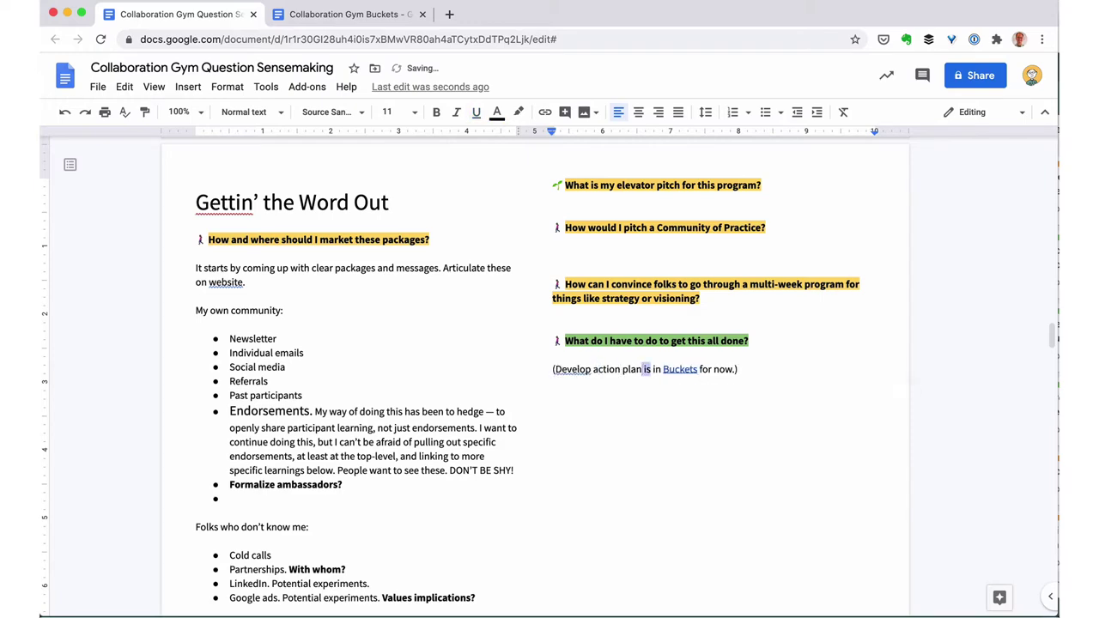
{"action": "key", "text": "BackSpace"}
- Set the font size of the "Develop action plan" note to 14
{"action": "key", "text": "Down"}
{"action": "key", "text": "shift+Up"}
{"action": "left_click", "coordinate": [401, 112]}
{"action": "left_click", "coordinate": [395, 250]}
{"action": "left_click", "coordinate": [569, 372]}
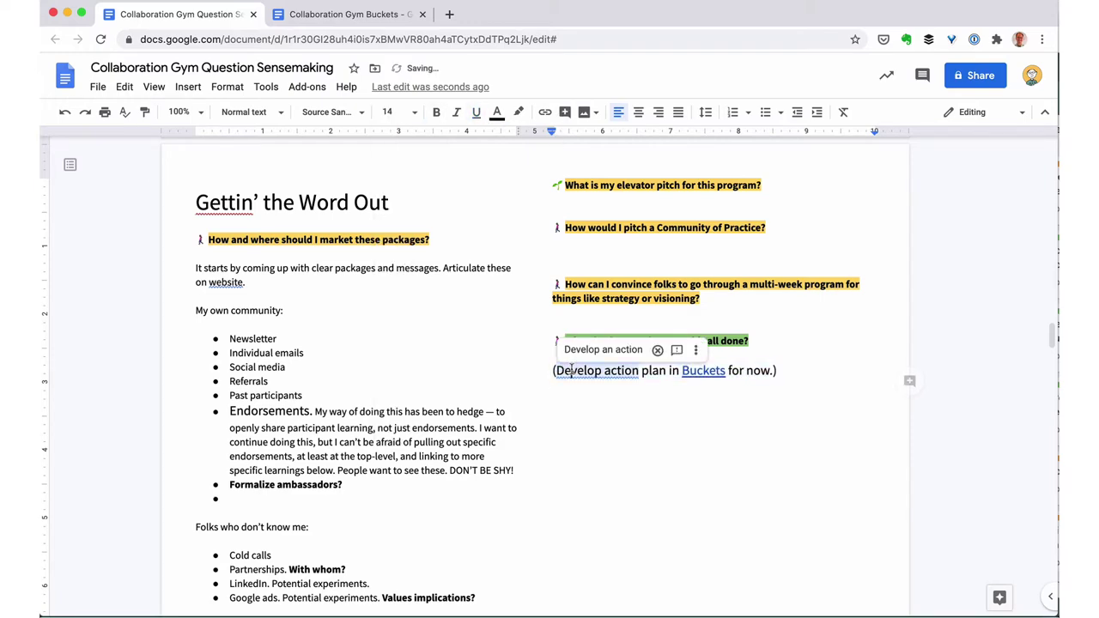
{"action": "left_click", "coordinate": [579, 384]}
- Set the font size of the question "How might I test these packages before launch?" under Overall Packaging to 14
{"action": "scroll", "coordinate": [578, 383], "scroll_direction": "down", "scroll_amount": 10}
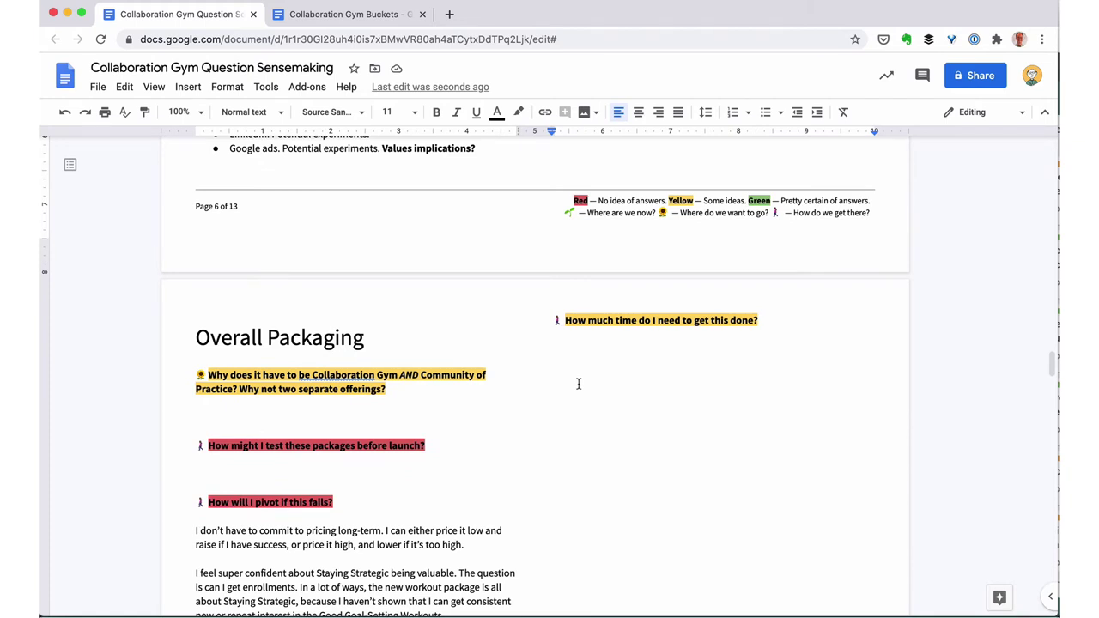
{"action": "scroll", "coordinate": [578, 383], "scroll_direction": "down", "scroll_amount": 2}
{"action": "left_click_drag", "start_coordinate": [429, 378], "coordinate": [208, 378]}
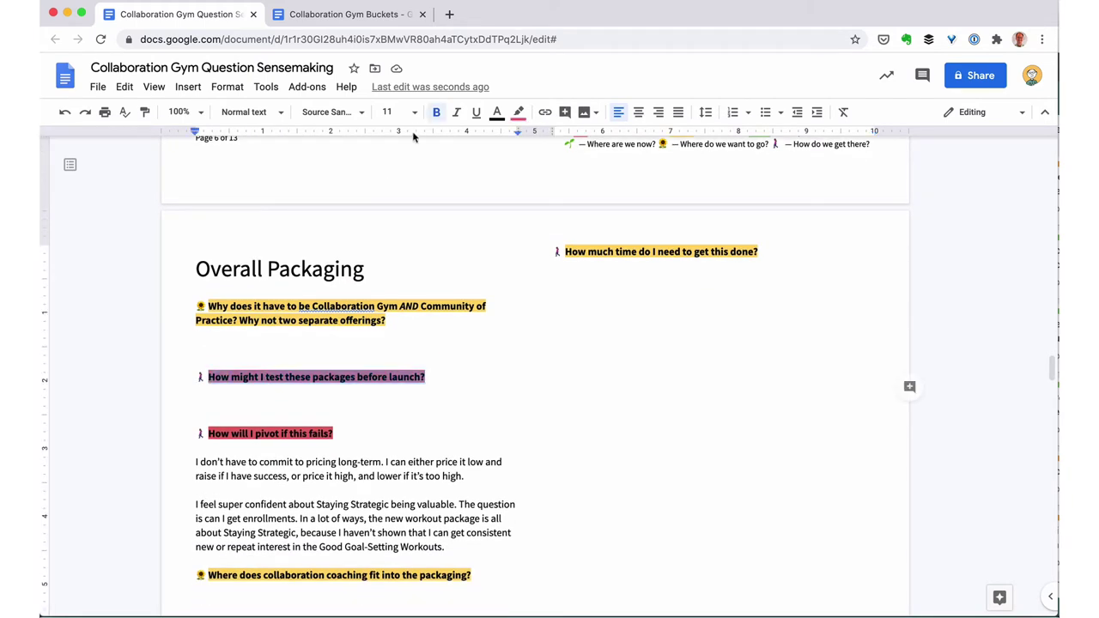
{"action": "left_click", "coordinate": [414, 111]}
{"action": "left_click", "coordinate": [392, 248]}
{"action": "left_click", "coordinate": [393, 320]}
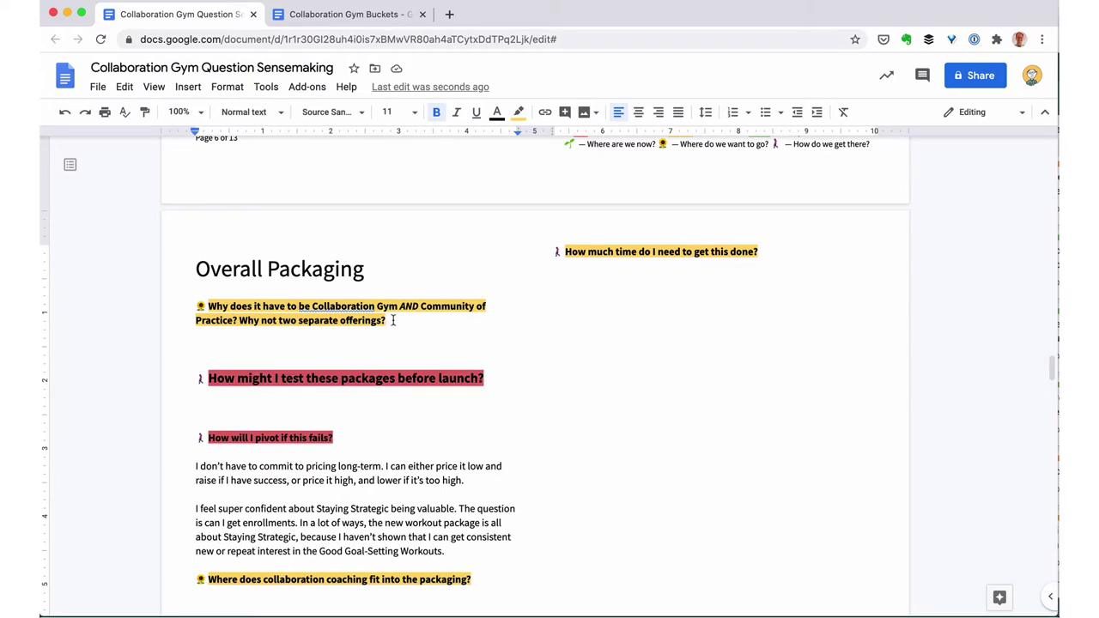
- Set the Overall Packaging questions about two separate offerings and "How will I pivot if this fails?" to font size 14
{"action": "left_click_drag", "start_coordinate": [393, 320], "coordinate": [215, 311]}
{"action": "left_click", "coordinate": [413, 112]}
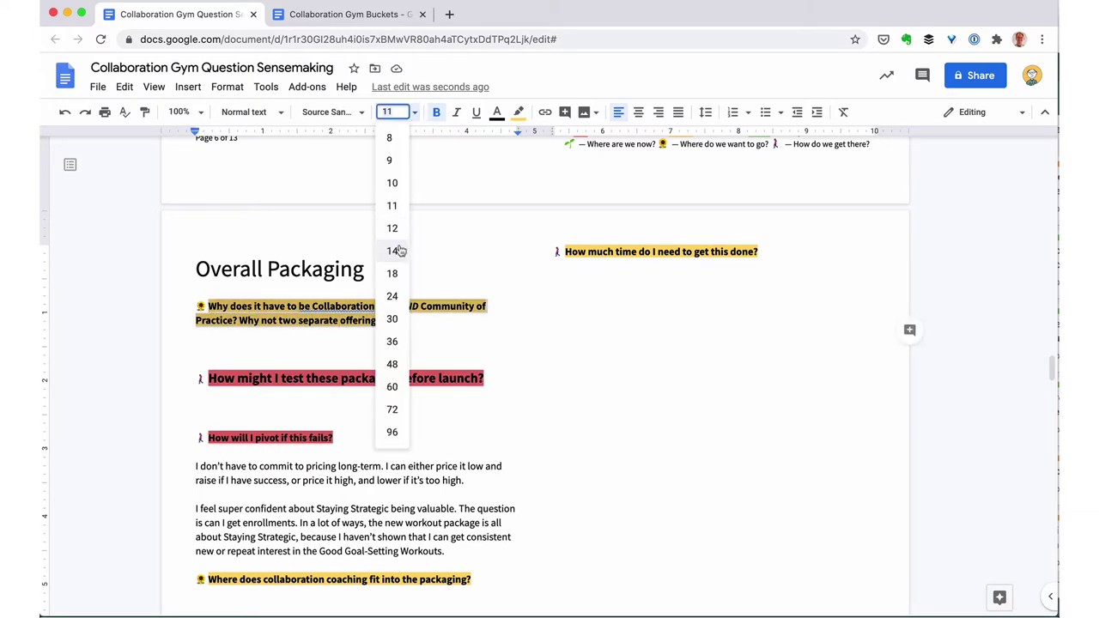
{"action": "left_click", "coordinate": [393, 247]}
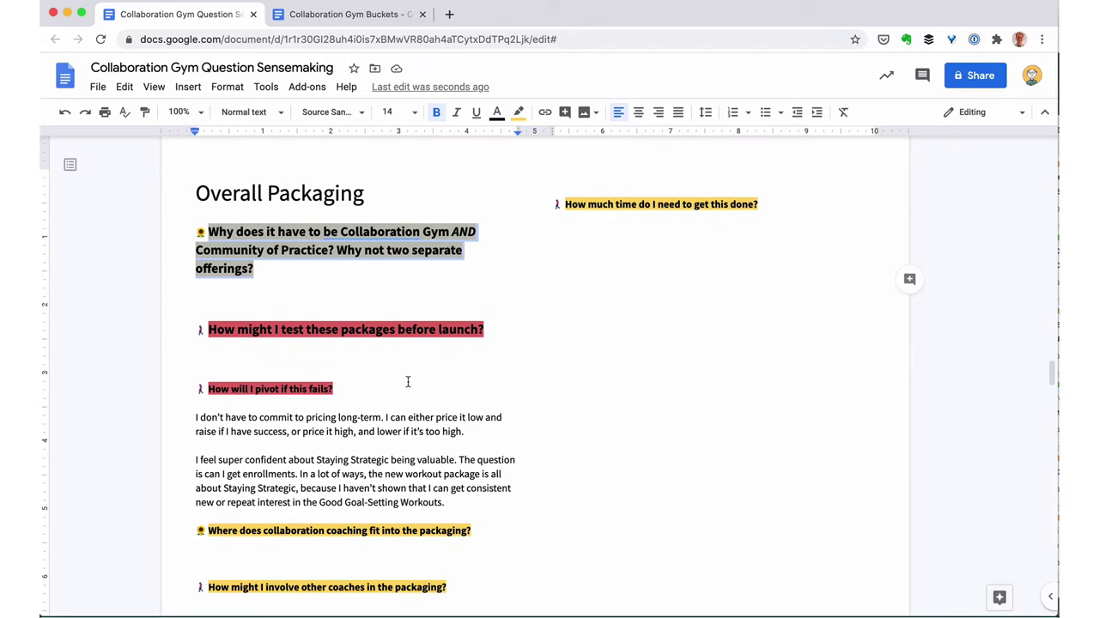
{"action": "left_click_drag", "start_coordinate": [370, 387], "coordinate": [217, 385]}
{"action": "left_click", "coordinate": [404, 112]}
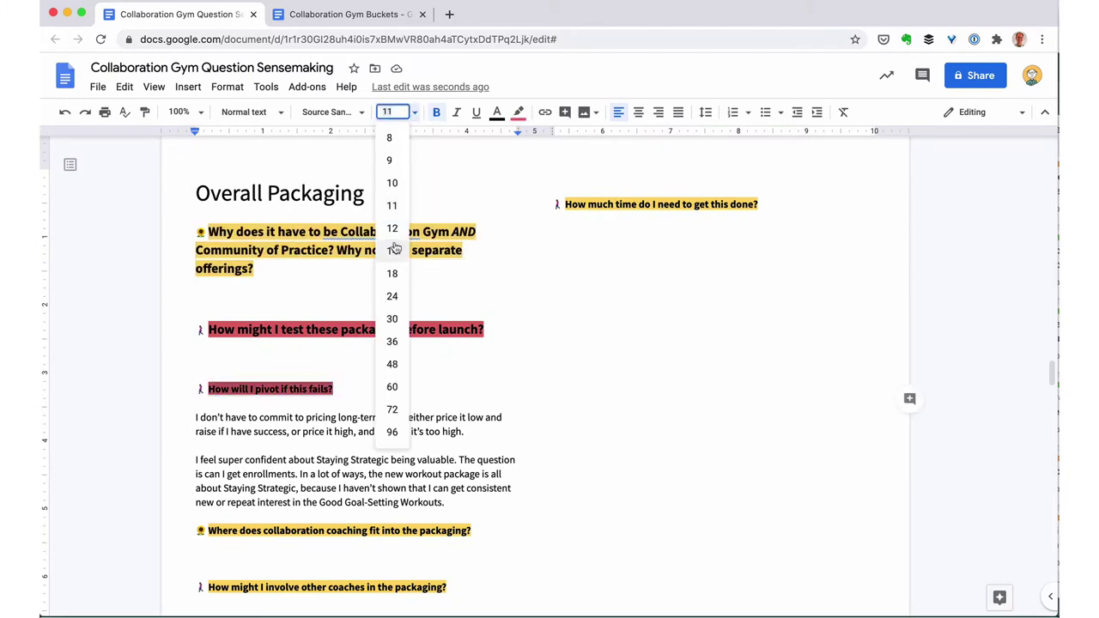
{"action": "left_click", "coordinate": [392, 251]}
{"action": "scroll", "coordinate": [387, 360], "scroll_direction": "down", "scroll_amount": 1}
{"action": "left_click", "coordinate": [386, 398]}
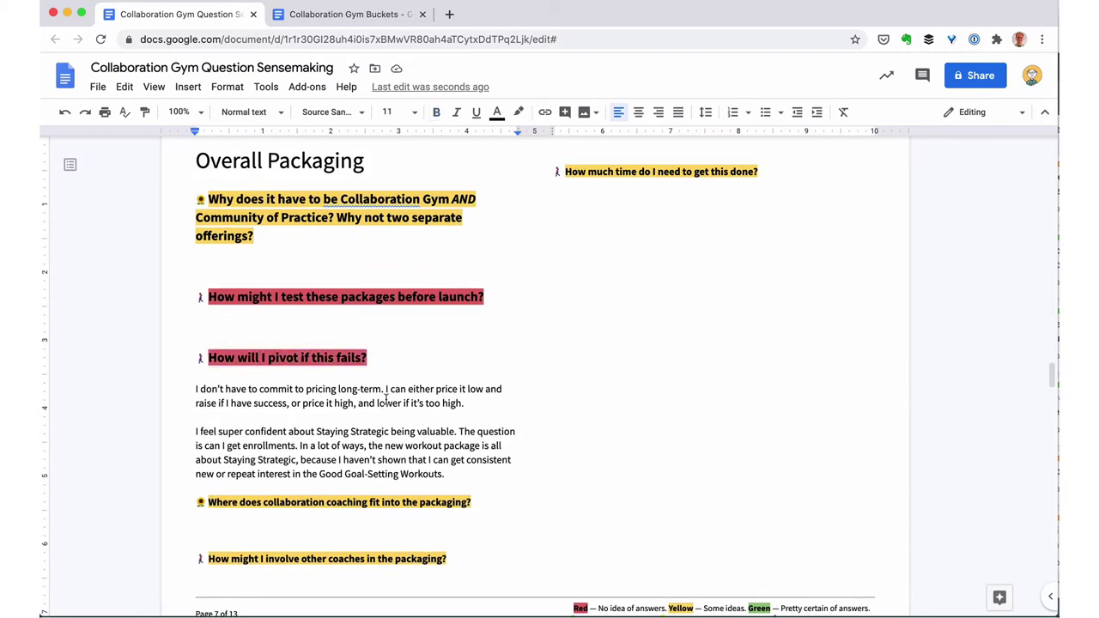
- Under "How much time do I need to get this done?", add "(Flesh out action plan in Buckets, and gut check this. May need to reprioritize.)"
{"action": "left_click", "coordinate": [602, 194]}
{"action": "type", "text": "(Flesh out action plan in Bucke"}
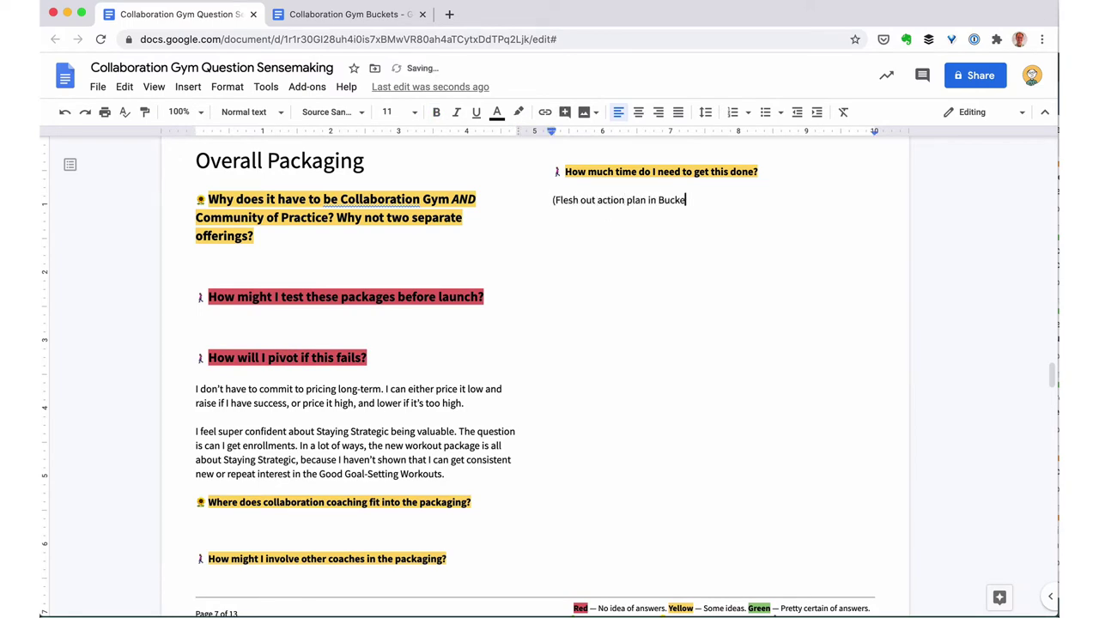
{"action": "type", "text": "ts, and gut check this. May need to reprioritize.)"}
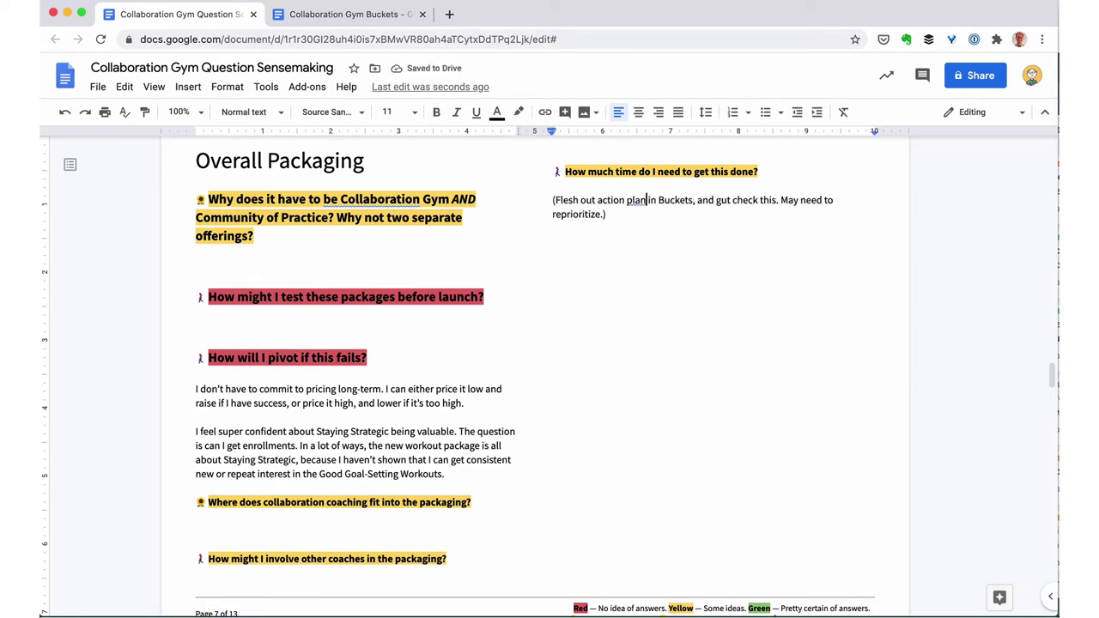
- Link the word "Buckets" in the "Flesh out action plan" note to the Buckets document
{"action": "double_click", "coordinate": [675, 200]}
{"action": "left_click", "coordinate": [378, 17]}
{"action": "left_click", "coordinate": [233, 20]}
{"action": "key", "text": "super+v"}
- Set the font size of the whole "Flesh out action plan" note to 14
{"action": "triple_click", "coordinate": [601, 200]}
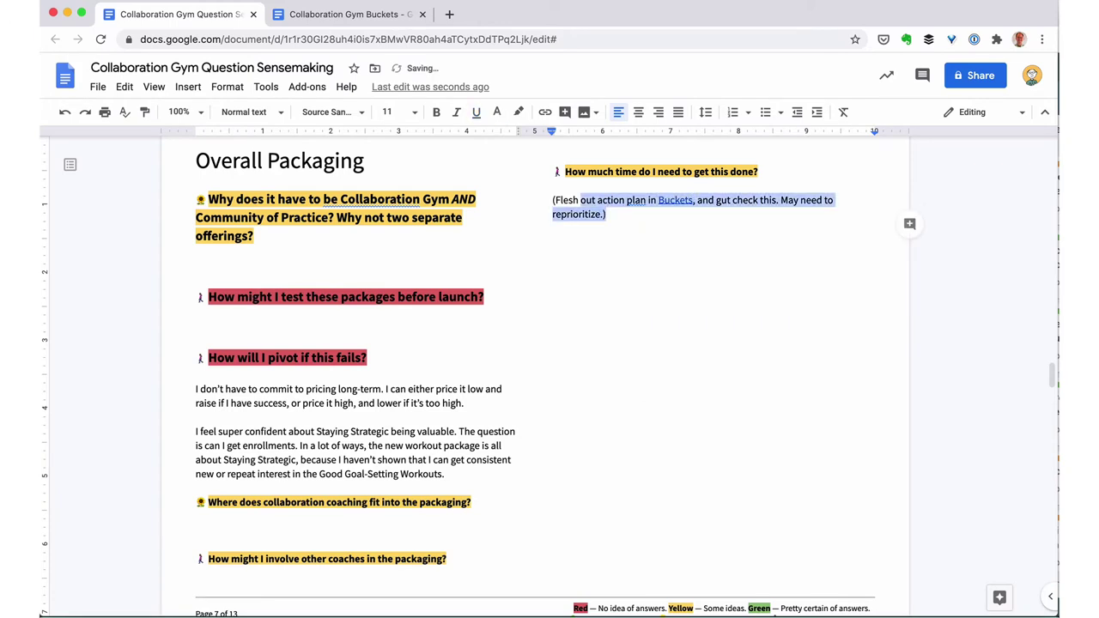
{"action": "triple_click", "coordinate": [601, 200]}
{"action": "left_click", "coordinate": [393, 112]}
{"action": "left_click", "coordinate": [396, 251]}
{"action": "left_click", "coordinate": [593, 237]}
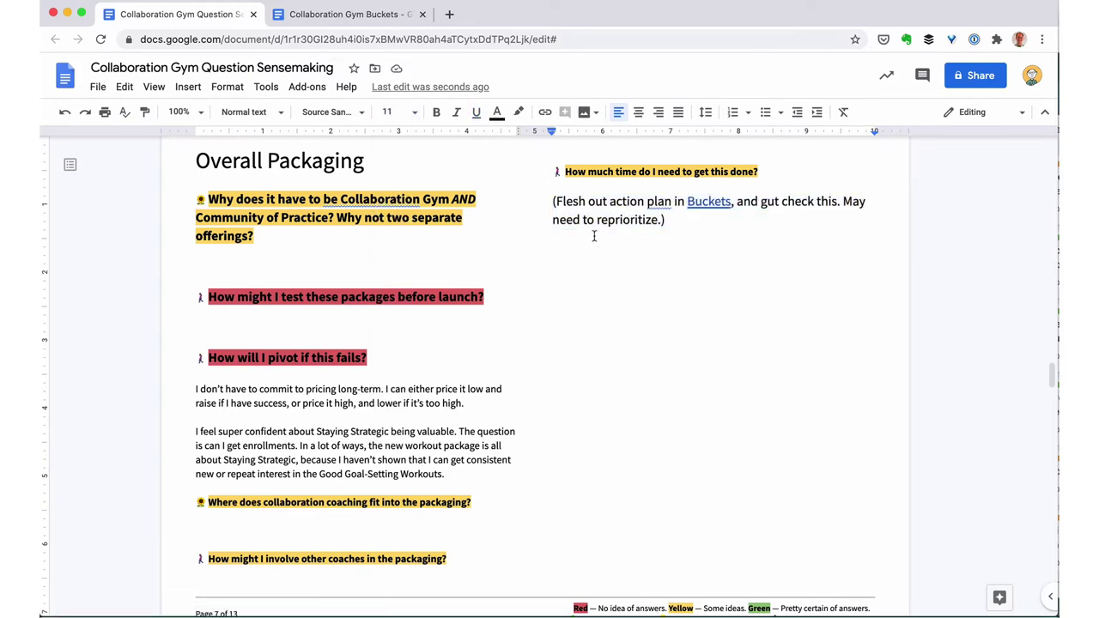
- Answer the collaboration coaching question: it is a natural followup to Staying Strategic, and some folks just need the space it provides and then they're ready to go
{"action": "scroll", "coordinate": [593, 237], "scroll_direction": "down", "scroll_amount": 1}
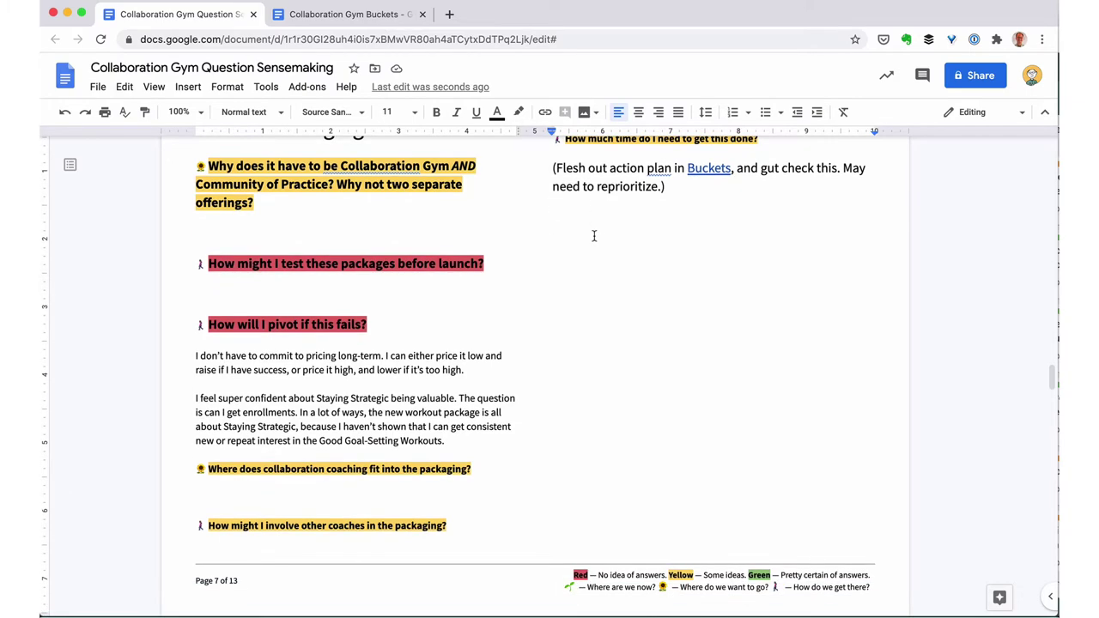
{"action": "scroll", "coordinate": [593, 236], "scroll_direction": "down", "scroll_amount": 3}
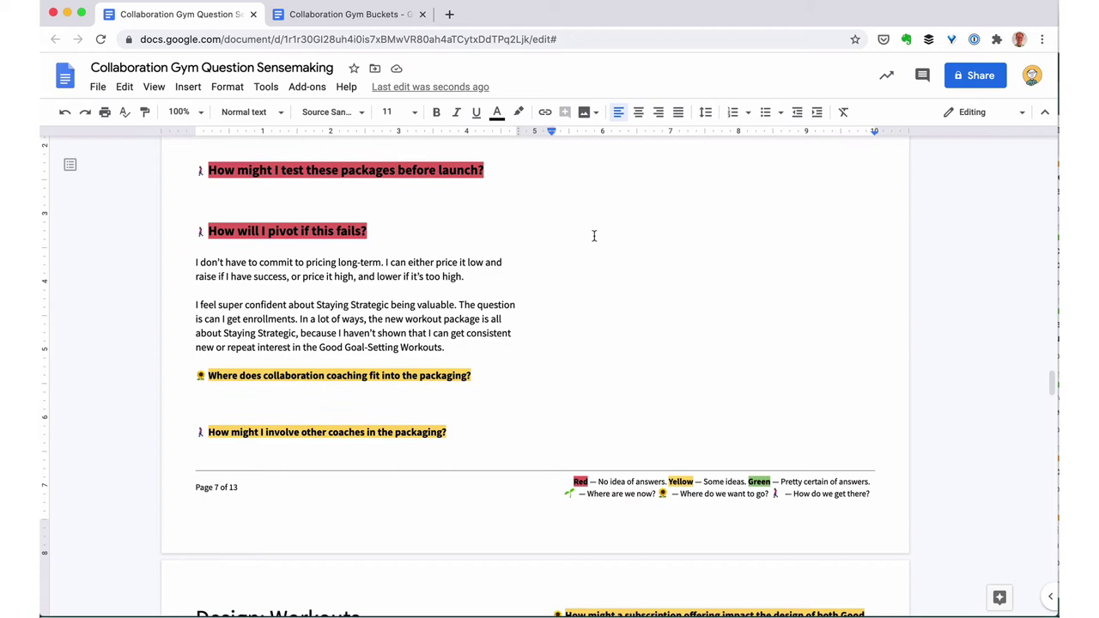
{"action": "left_click", "coordinate": [375, 391]}
{"action": "type", "text": "Collaboration coaching is a natural followup "}
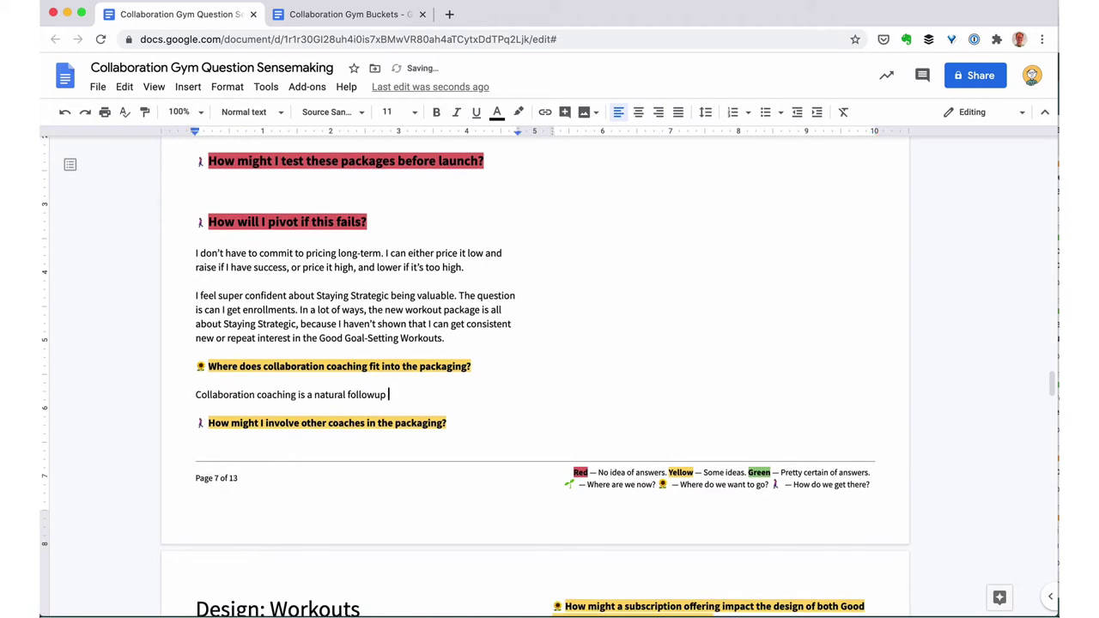
{"action": "type", "text": "to Staying Strategic. Some folks just need the space"}
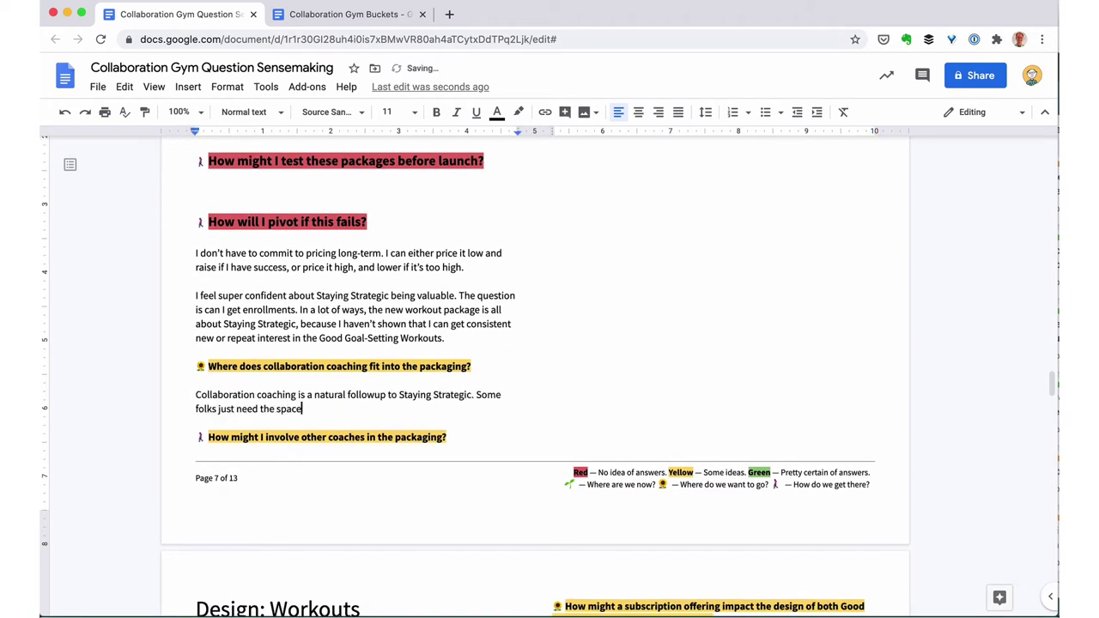
{"action": "type", "text": " that Staying Strategic provides, and then they're ready to go."}
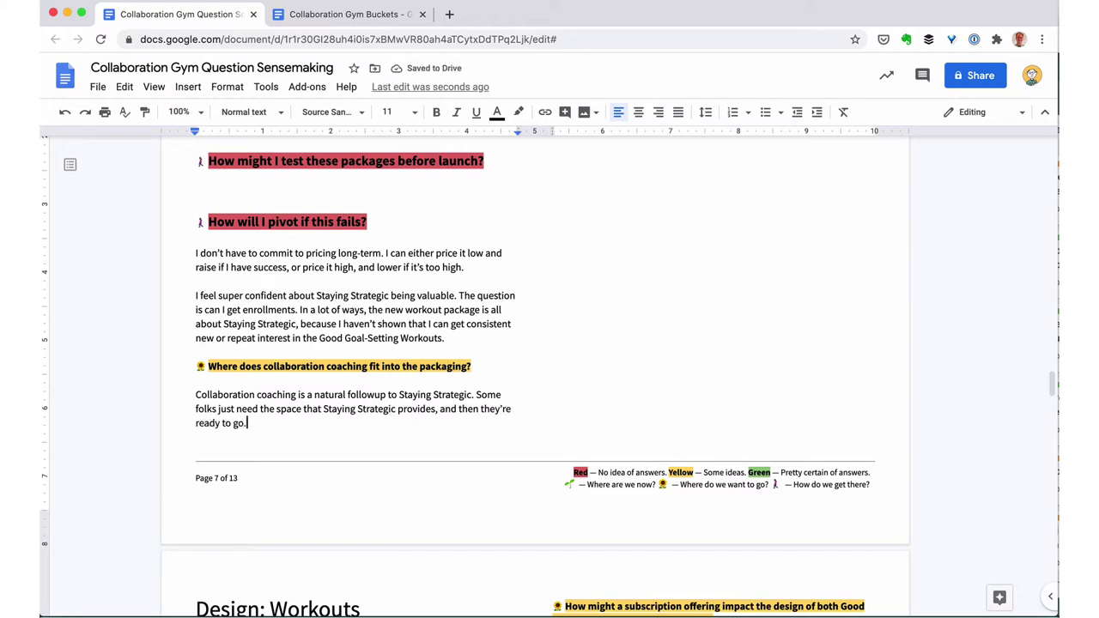
- Continue the coaching answer with "Others struggle with certain muscles. I can offer collaboration coaching, which might include an individual workout program."
{"action": "type", "text": " Others struggle with certain muscles."}
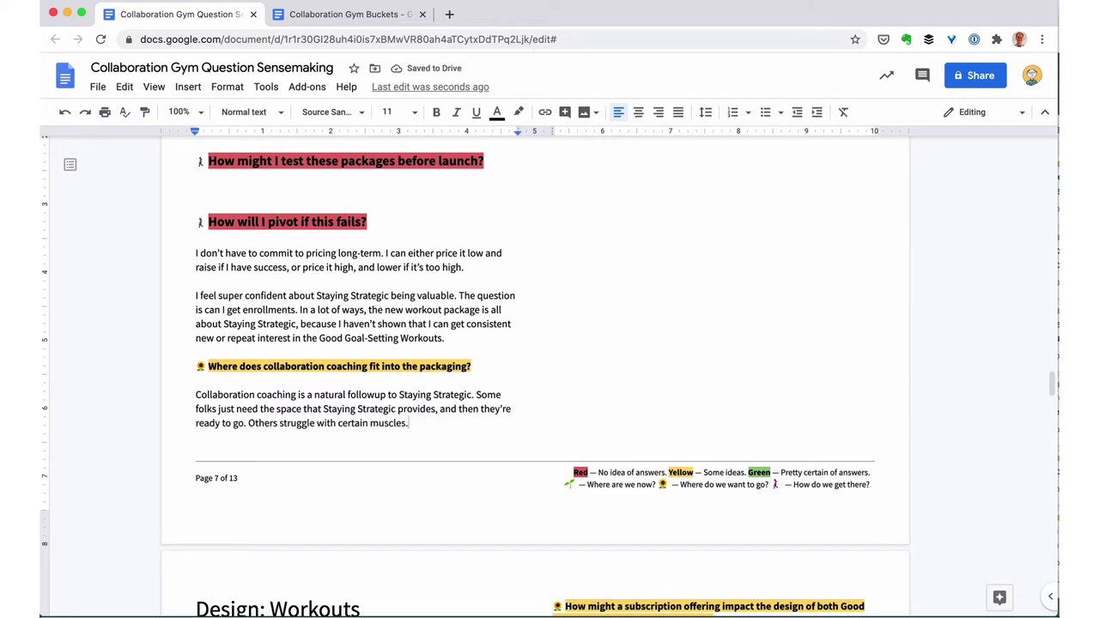
{"action": "type", "text": " I can offer collaboration coaching, which "}
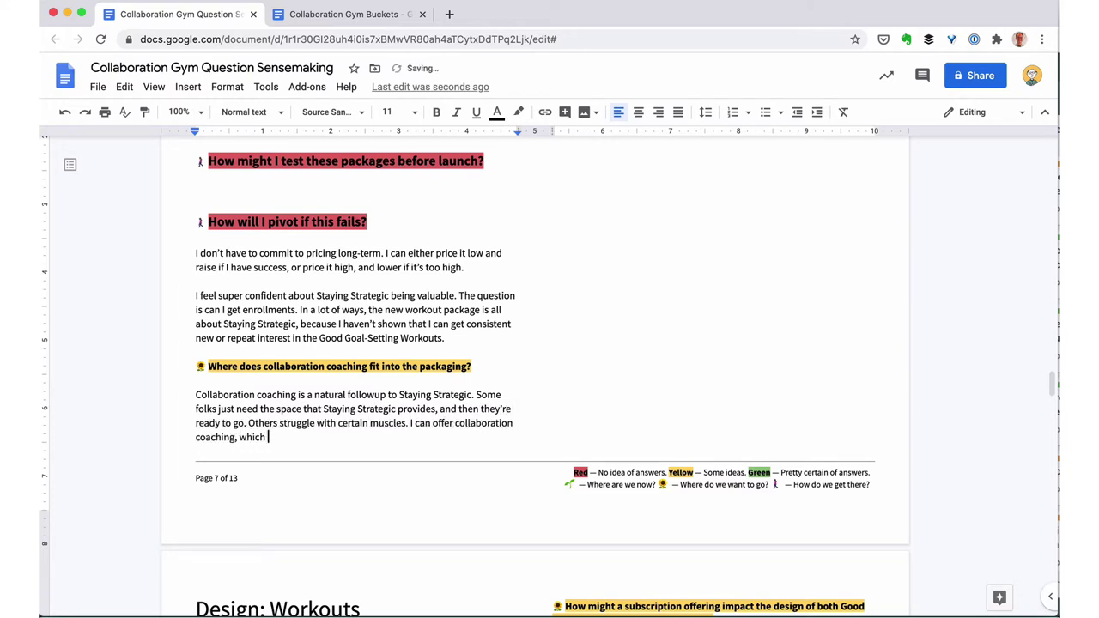
{"action": "type", "text": "might include an individ"}
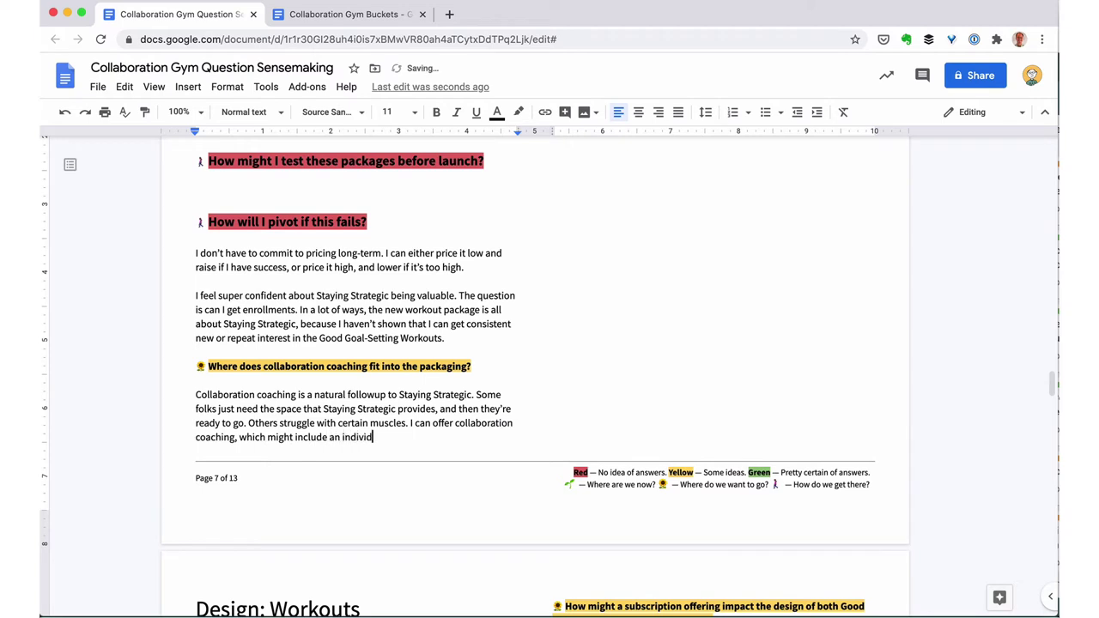
{"action": "type", "text": "ual workout program."}
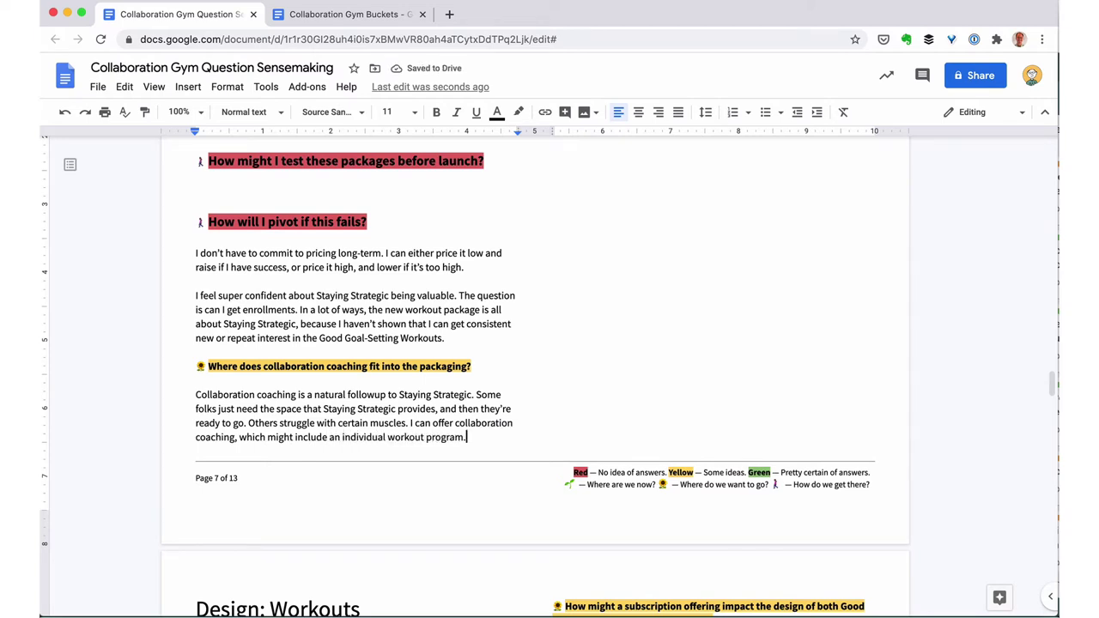
- Add the aside "(Or the followup workouts could be part of the overall Gym package.)" and start a new paragraph below it
{"action": "type", "text": " (Or the followup workouts could be part of the overa"}
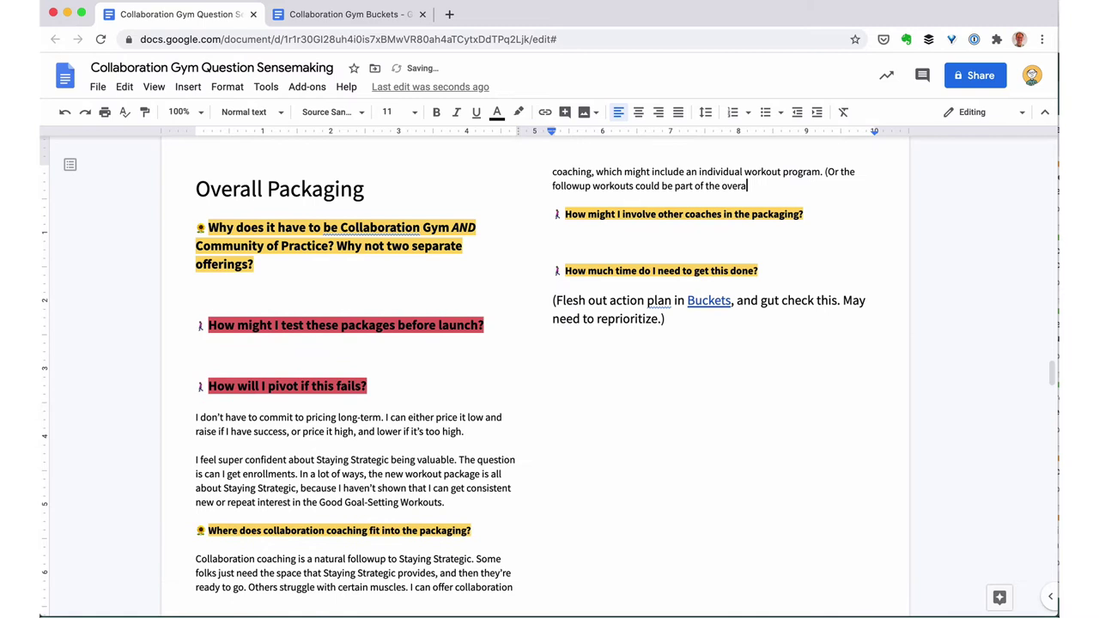
{"action": "type", "text": "ll Gym package.)"}
{"action": "key", "text": "Return"}
{"action": "key", "text": "Return"}
- Add "If I do this, how do I price this? I had assumed that Collaboration Coaching clients would get a free one-year membership to the Gym / community."
{"action": "type", "text": "If I do this, how do I price this? I had as"}
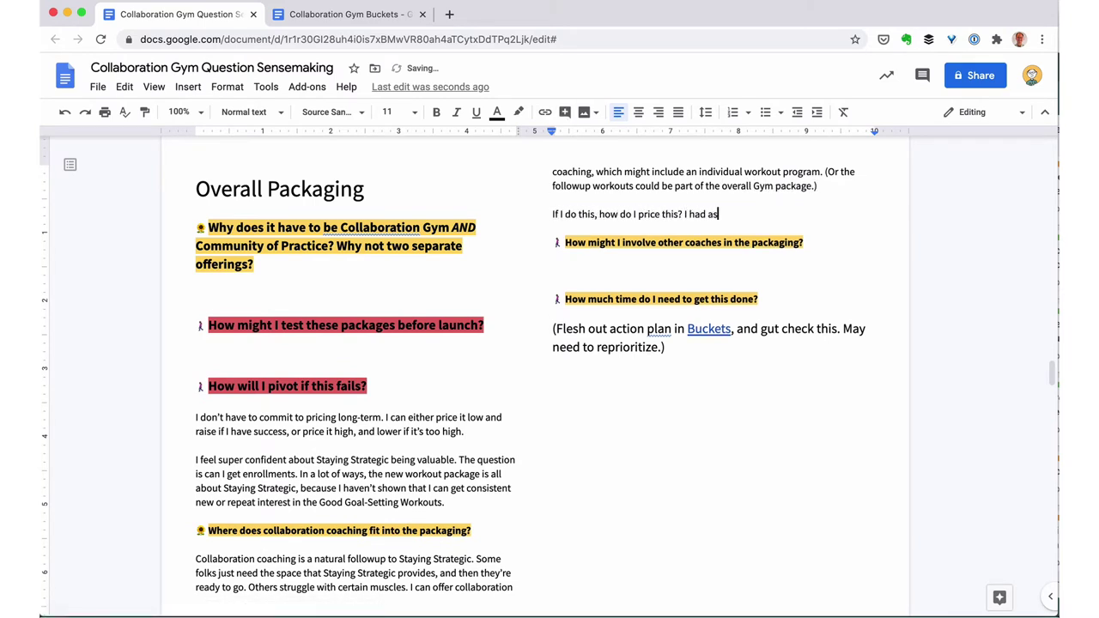
{"action": "type", "text": "sumed that Collaboration Coaching clients would"}
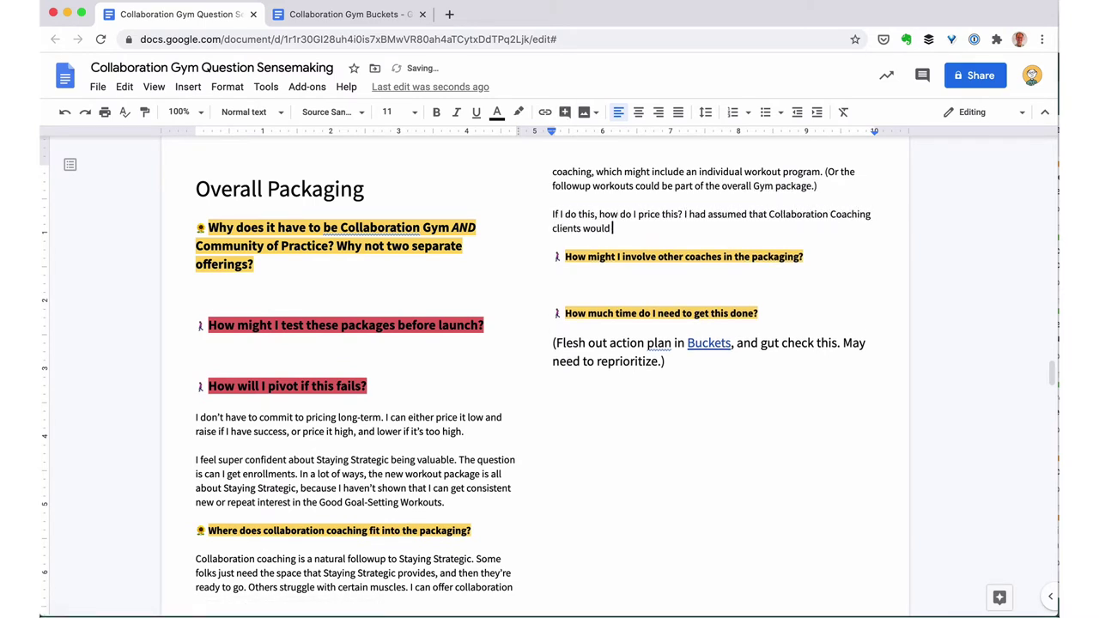
{"action": "type", "text": " get a free one-year membership to the Gym / community."}
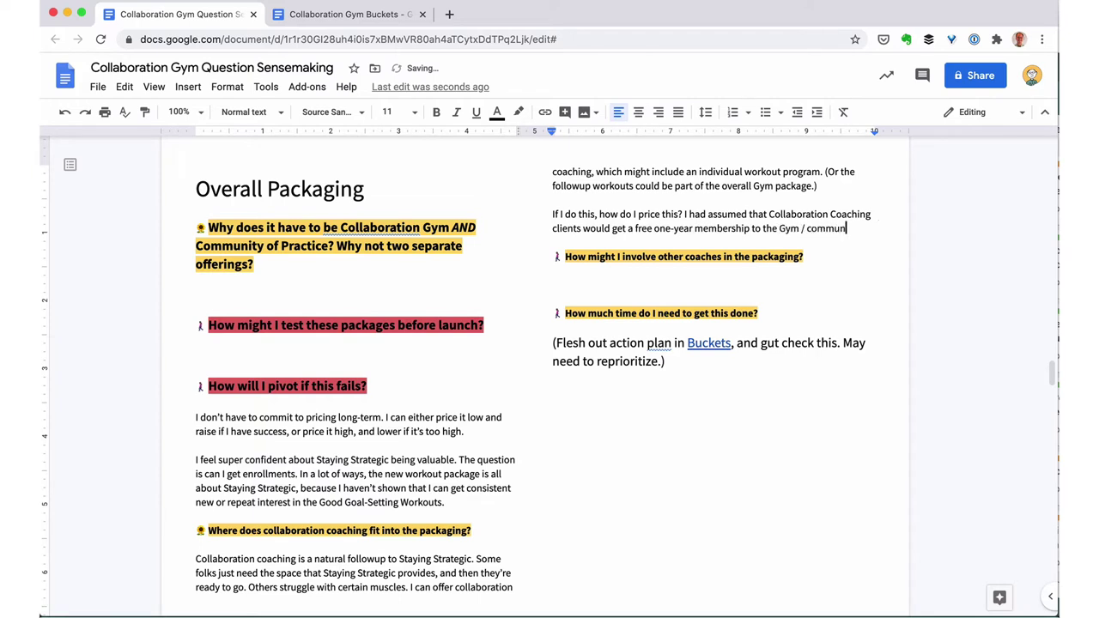
- Make the sentence "If I do this, how do I price this?" bold
{"action": "key", "text": "alt+Up"}
{"action": "key", "text": "alt+shift+Right"}
{"action": "key", "text": "alt+shift+Right"}
{"action": "key", "text": "alt+shift+Right"}
{"action": "key", "text": "alt+shift+Right"}
{"action": "key", "text": "alt+shift+Right"}
{"action": "key", "text": "alt+shift+Right"}
{"action": "key", "text": "alt+shift+Right"}
{"action": "key", "text": "alt+shift+Right"}
{"action": "key", "text": "alt+shift+Right"}
{"action": "key", "text": "shift+Right"}
{"action": "key", "text": "super+b"}
{"action": "key", "text": "Down"}
{"action": "key", "text": "Down"}
{"action": "type", "text": "But if"}
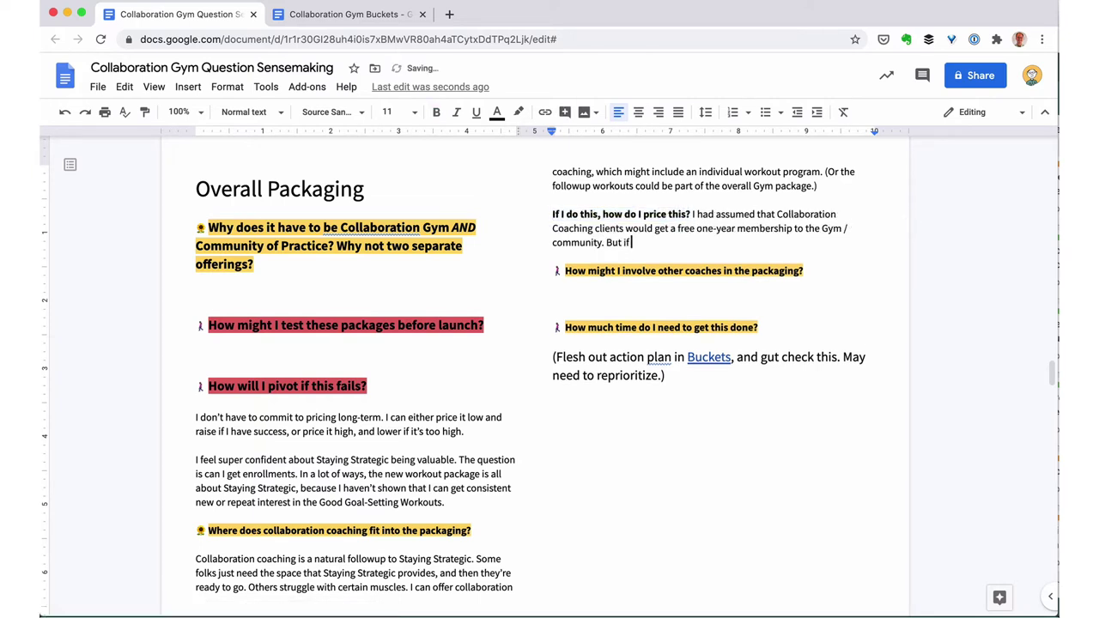
{"action": "type", "text": " that's the case, why wouldn't"}
{"action": "key", "text": "BackSpace"}
{"action": "key", "text": "BackSpace"}
{"action": "key", "text": "BackSpace"}
{"action": "key", "text": "BackSpace"}
{"action": "key", "text": "BackSpace"}
{"action": "key", "text": "BackSpace"}
{"action": "key", "text": "BackSpace"}
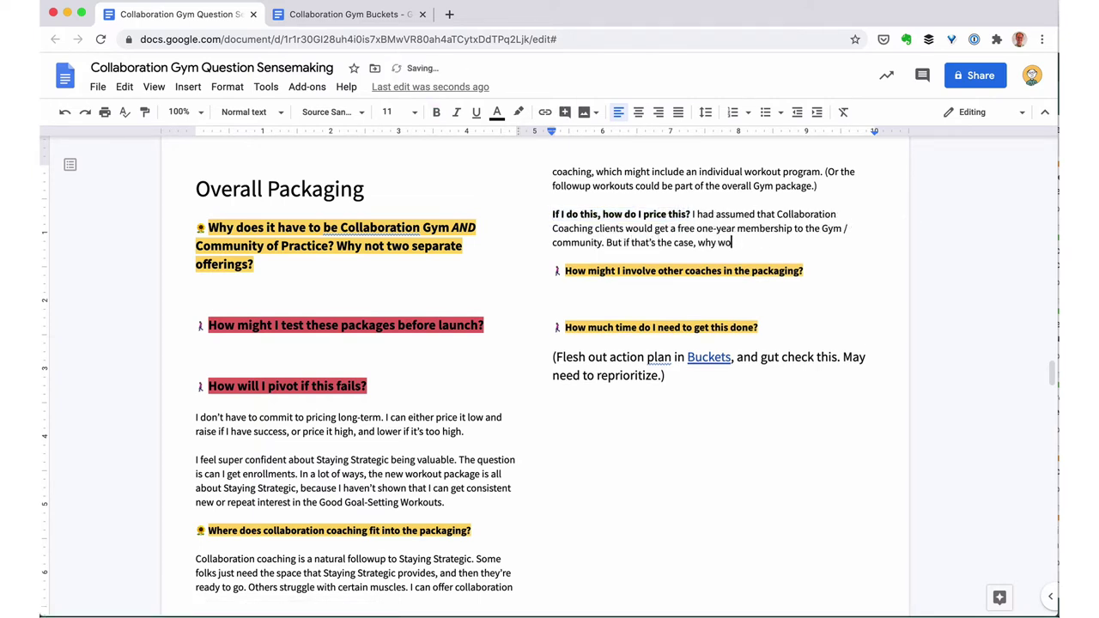
{"action": "key", "text": "alt+BackSpace"}
{"action": "key", "text": "alt+BackSpace"}
{"action": "key", "text": "alt+BackSpace"}
{"action": "key", "text": "alt+BackSpace"}
{"action": "key", "text": "alt+BackSpace"}
{"action": "key", "text": "alt+BackSpace"}
{"action": "key", "text": "alt+BackSpace"}
- Continue the pricing paragraph with "That only works if I charge higher for coaching than for membership (which is currently the case in my models."
{"action": "type", "text": "That only works if I charge h"}
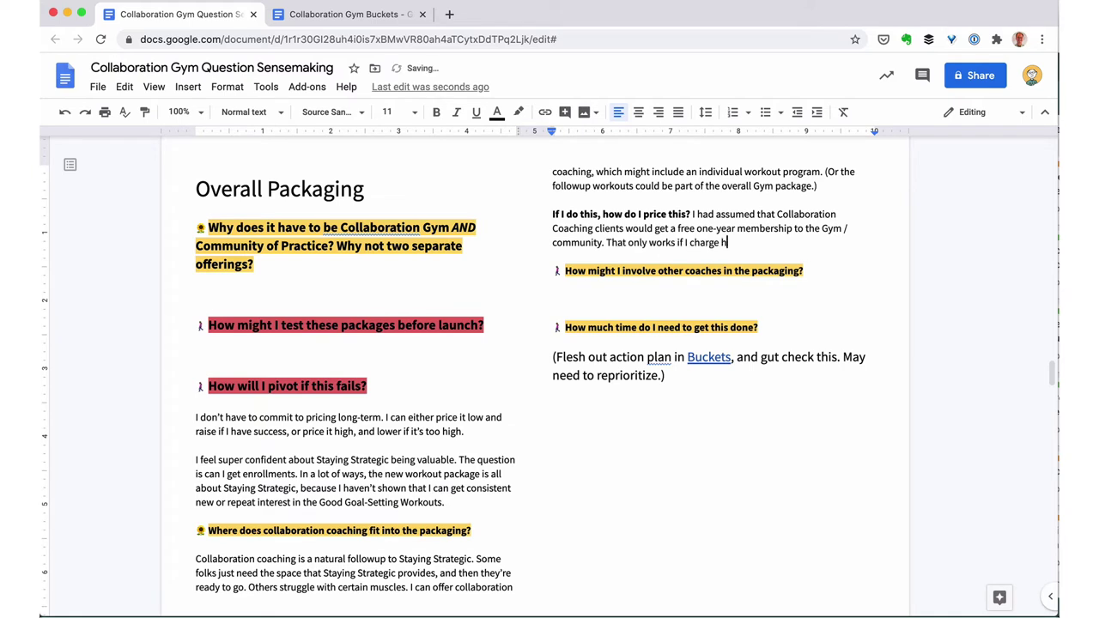
{"action": "type", "text": "igher for coaching than for membership (which is current"}
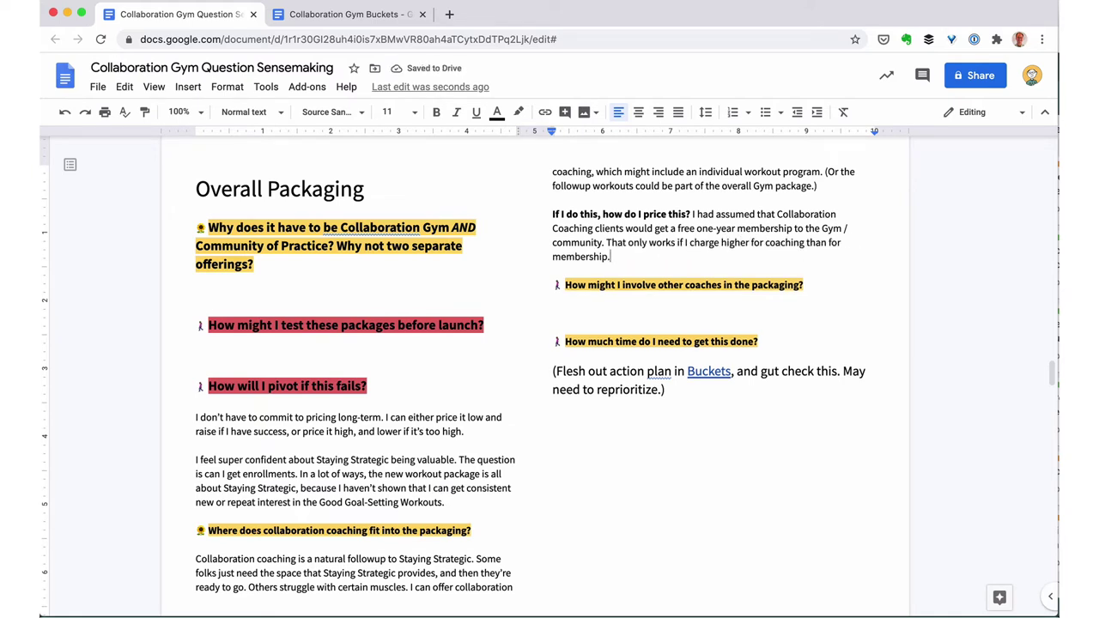
{"action": "type", "text": "ly the case in my models"}
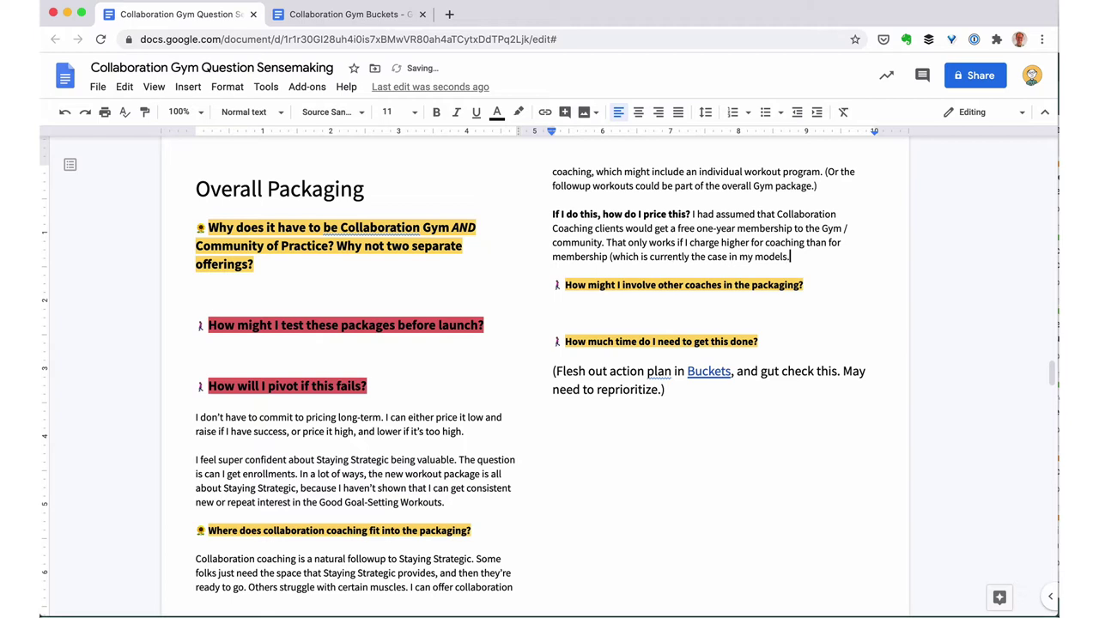
- Replace the opening parenthesis after "membership" with a comma and insert "business" before "models"
{"action": "key", "text": "alt+Left"}
{"action": "key", "text": "alt+Left"}
{"action": "key", "text": "alt+Left"}
{"action": "key", "text": "alt+Left"}
{"action": "key", "text": "BackSpace"}
{"action": "key", "text": "BackSpace"}
{"action": "type", "text": ","}
{"action": "key", "text": "super+Right"}
{"action": "key", "text": "alt+Left"}
{"action": "type", "text": "business"}
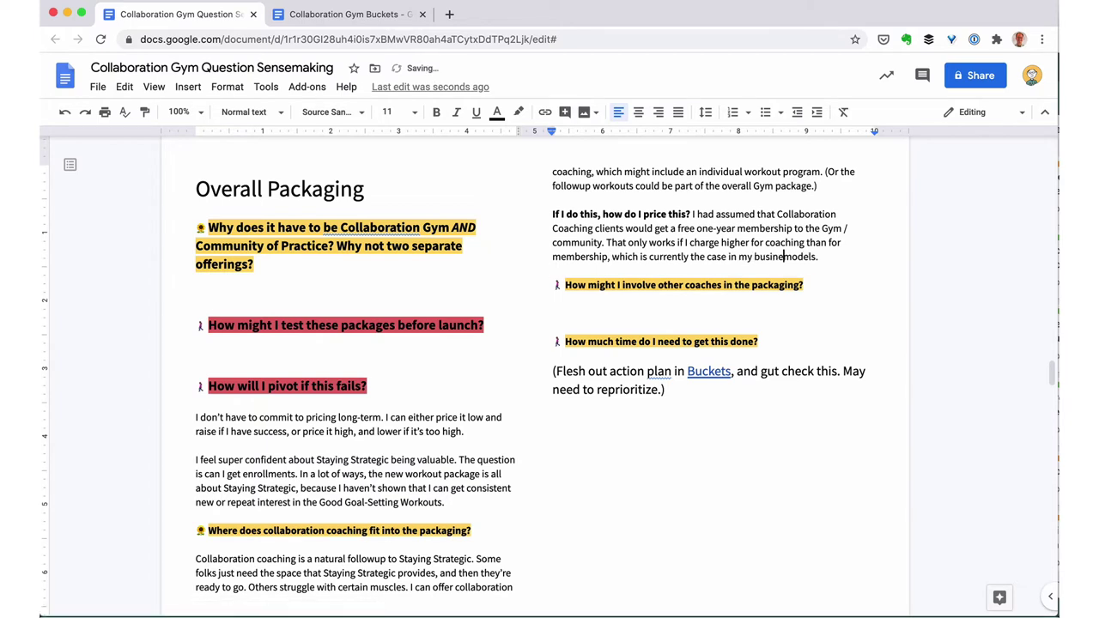
- Change "models" to "model" and add that Staying Strategic may generate lots of Collaboration Coaching interest, allowing flexibility in lowering the price of membership
{"action": "key", "text": "alt+Right"}
{"action": "key", "text": "BackSpace"}
{"action": "key", "text": "Right"}
{"action": "type", "text": "However, there's a scenario where"}
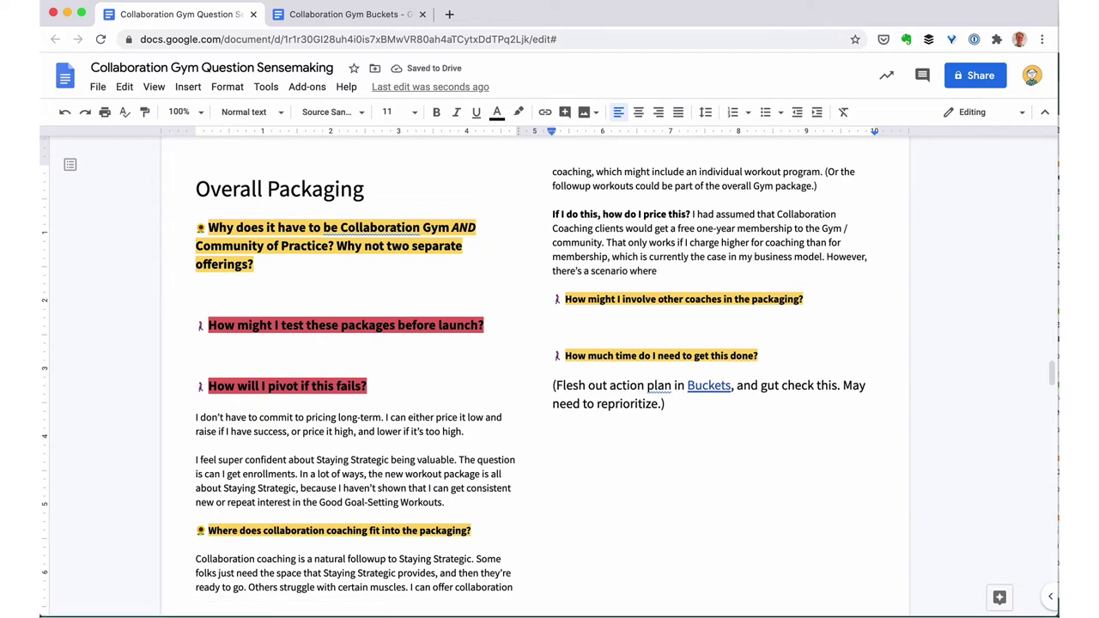
{"action": "type", "text": " Staying Strategic generates lots of interest in Coll"}
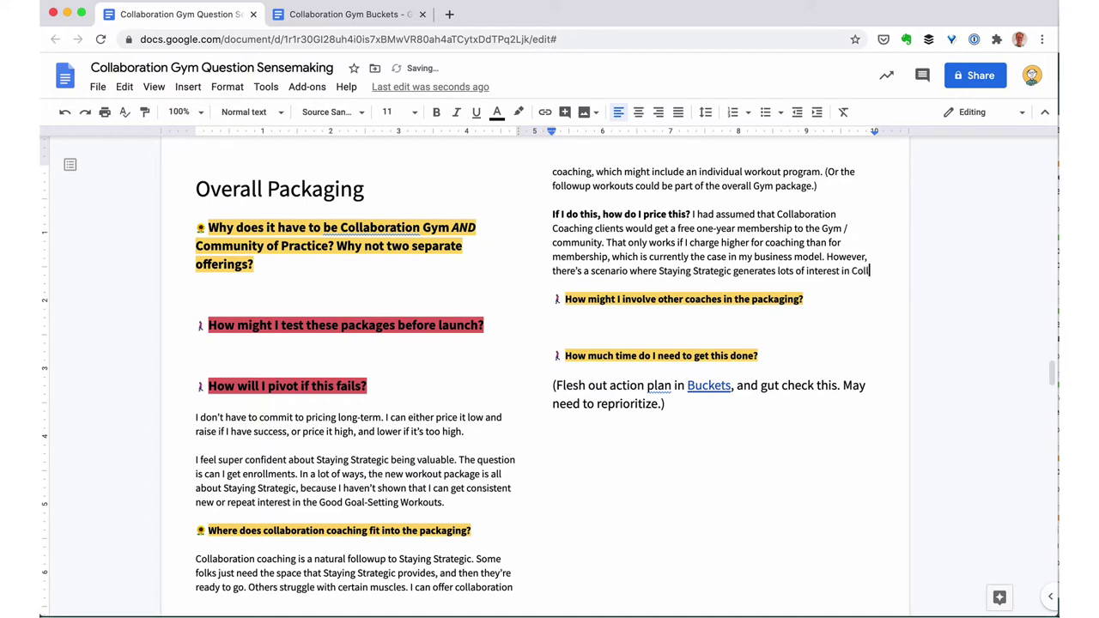
{"action": "type", "text": "aboration Coaching, in which case I might have flexibility in lowering the price of membership."}
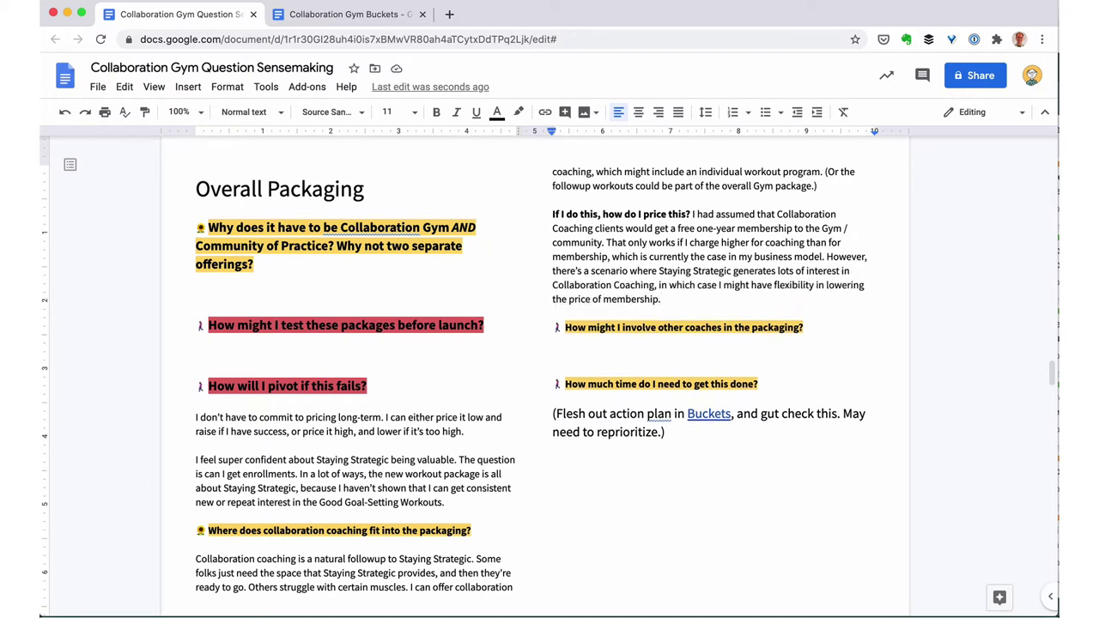
- Answer the two-separate-offerings question: confusion, multiple things are hard to market and focus is better, yet maybe I'm explaining multiple things regardless and complicating them
{"action": "left_click", "coordinate": [232, 307]}
{"action": "key", "text": "Return"}
{"action": "type", "text": "Conf"}
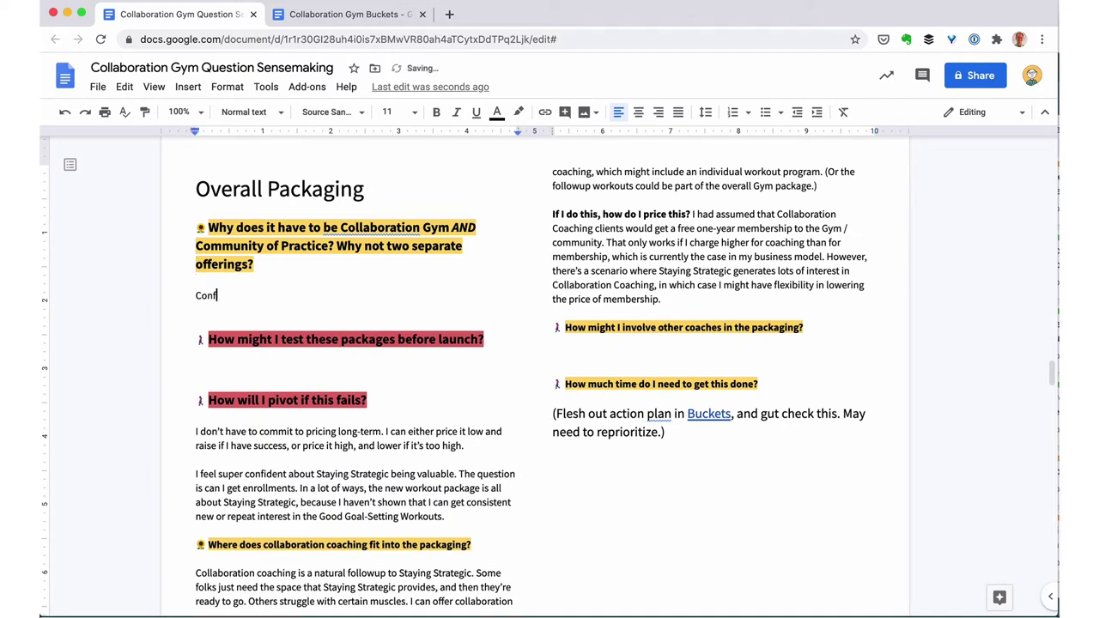
{"action": "type", "text": "usion. Hard to market multiple things"}
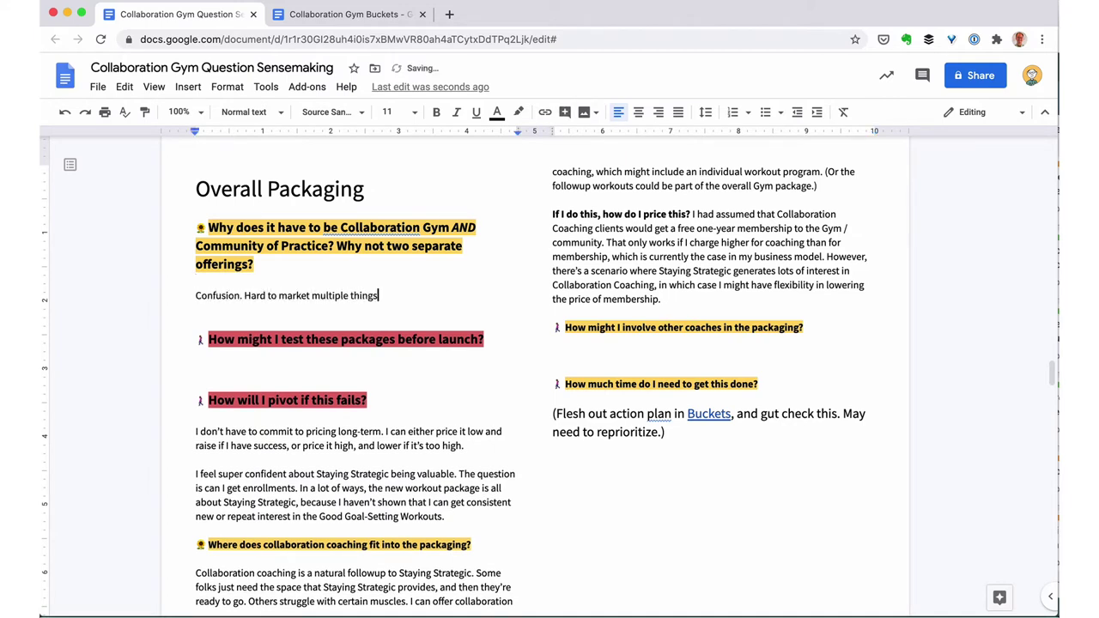
{"action": "type", "text": ", better to focus. On the other hand,"}
{"action": "type", "text": " maybe I'm having to explain multiple things regardless"}
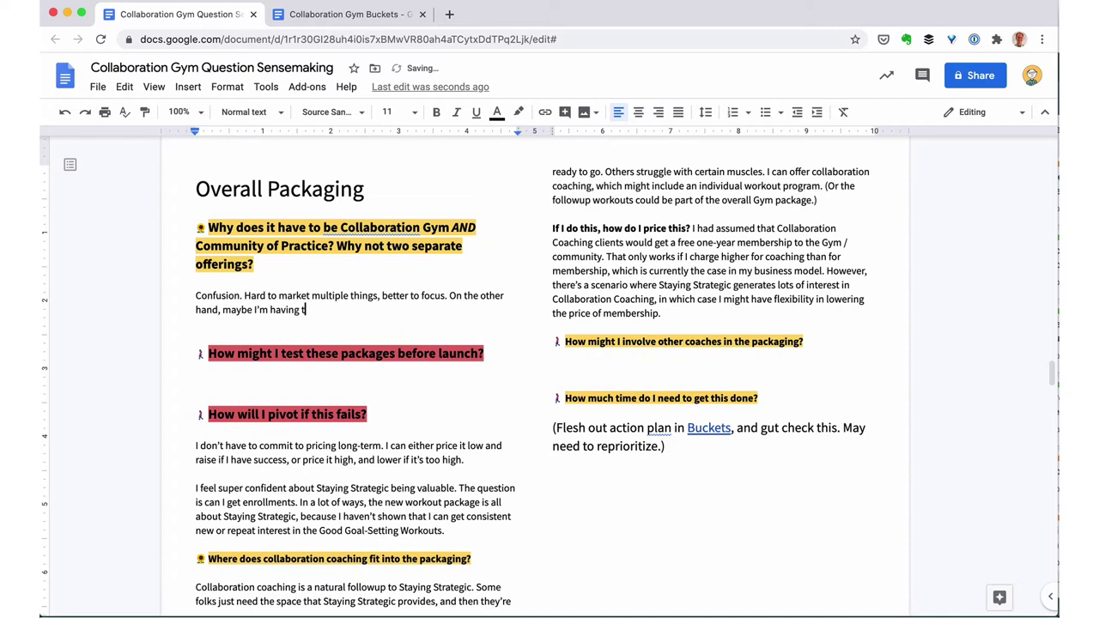
{"action": "type", "text": ","}
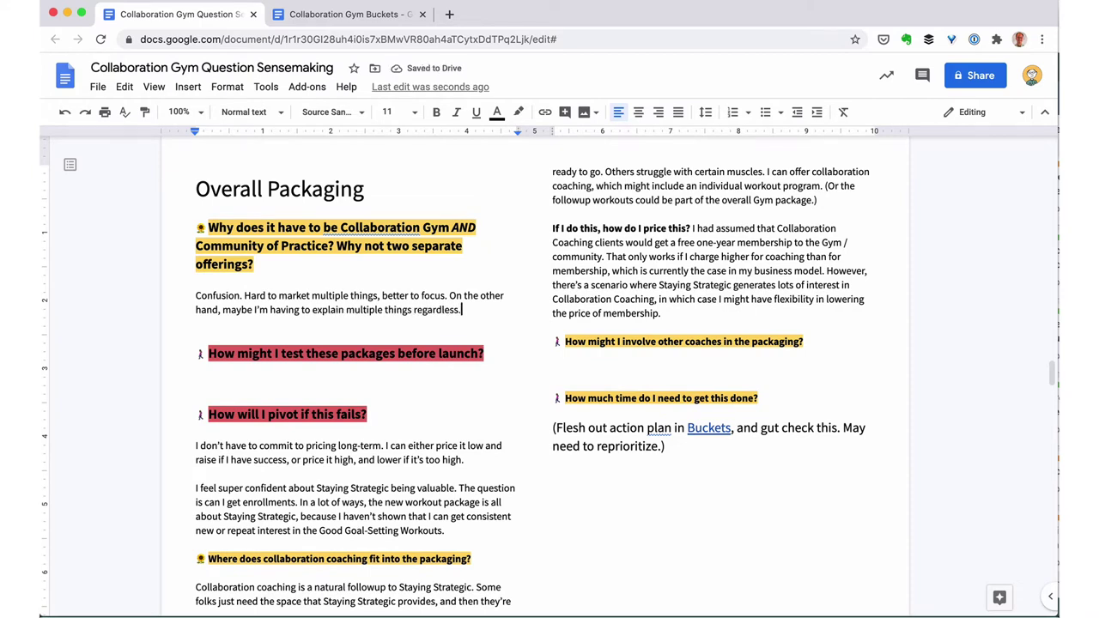
{"action": "type", "text": " and that I'm complicating things by trying to explain them"}
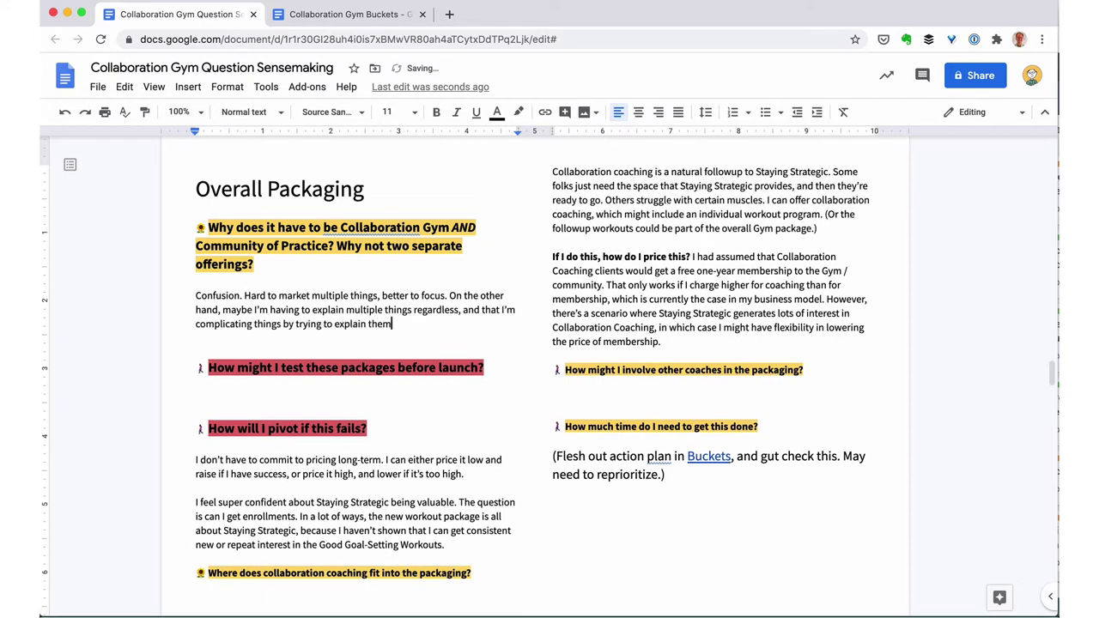
- Replace the sentence ending "trying to explain them" with "packaging them together."
{"action": "key", "text": "BackSpace"}
{"action": "key", "text": "BackSpace"}
{"action": "key", "text": "BackSpace"}
{"action": "key", "text": "BackSpace"}
{"action": "key", "text": "BackSpace"}
{"action": "key", "text": "BackSpace"}
{"action": "key", "text": "BackSpace"}
{"action": "key", "text": "BackSpace"}
{"action": "key", "text": "BackSpace"}
{"action": "key", "text": "BackSpace"}
{"action": "key", "text": "BackSpace"}
{"action": "key", "text": "BackSpace"}
{"action": "key", "text": "BackSpace"}
{"action": "key", "text": "BackSpace"}
{"action": "key", "text": "BackSpace"}
{"action": "key", "text": "BackSpace"}
{"action": "key", "text": "BackSpace"}
{"action": "key", "text": "BackSpace"}
{"action": "type", "text": "packaging them together."}
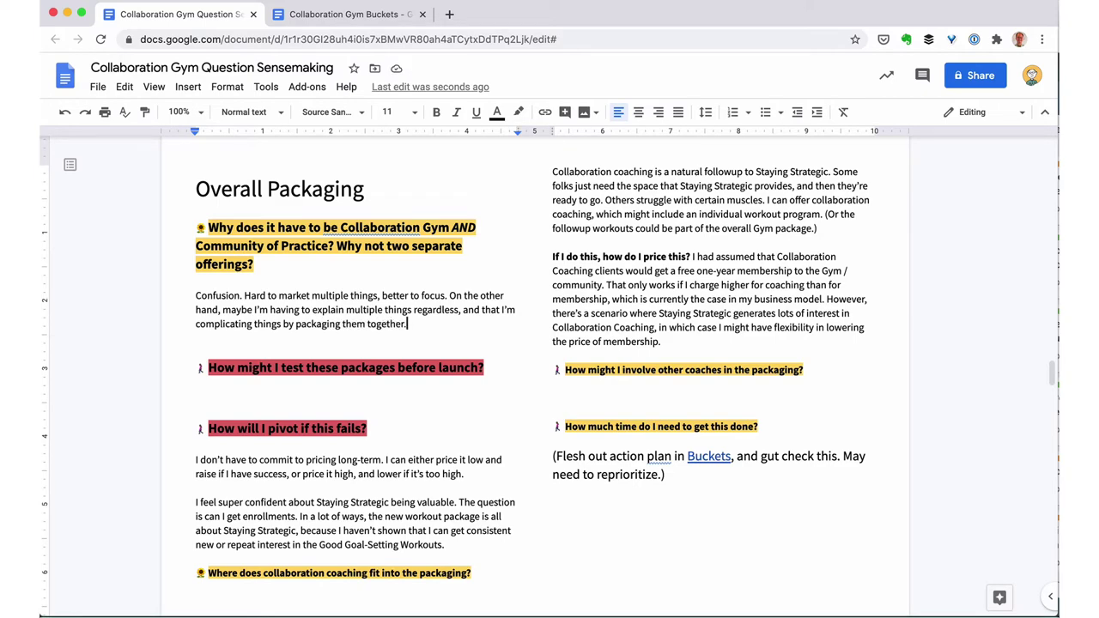
- Under the assessments question, write "With my workouts so far, the disparity in skill level hasn't had a huge impact on people's experiences."
{"action": "scroll", "coordinate": [474, 376], "scroll_direction": "down", "scroll_amount": 10}
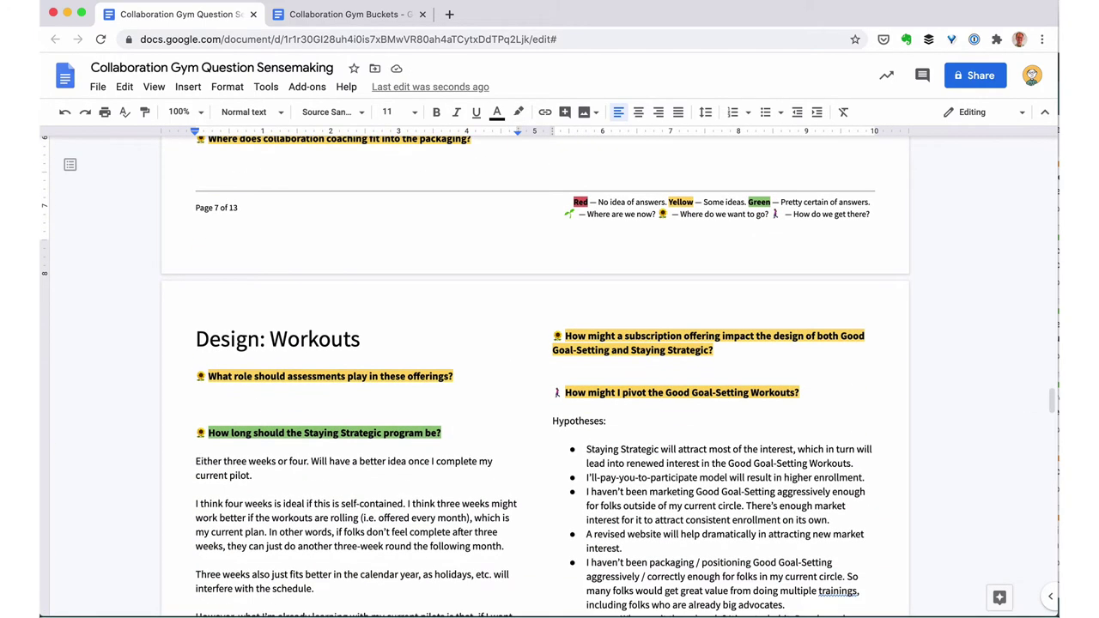
{"action": "scroll", "coordinate": [211, 352], "scroll_direction": "down", "scroll_amount": 1}
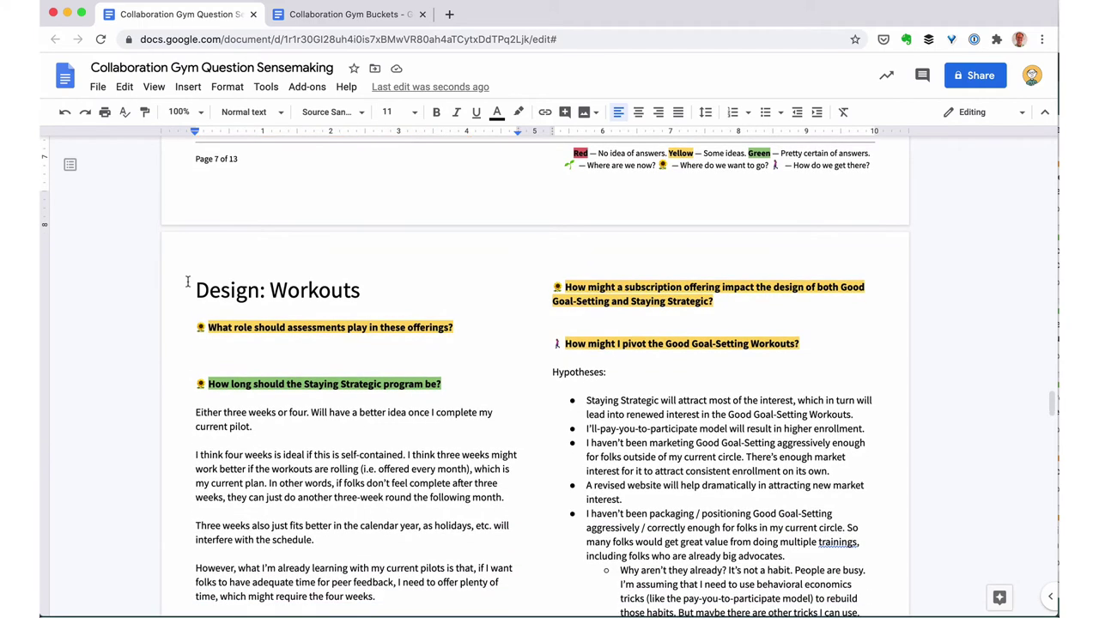
{"action": "left_click", "coordinate": [211, 353]}
{"action": "type", "text": "With my workouts so far, "}
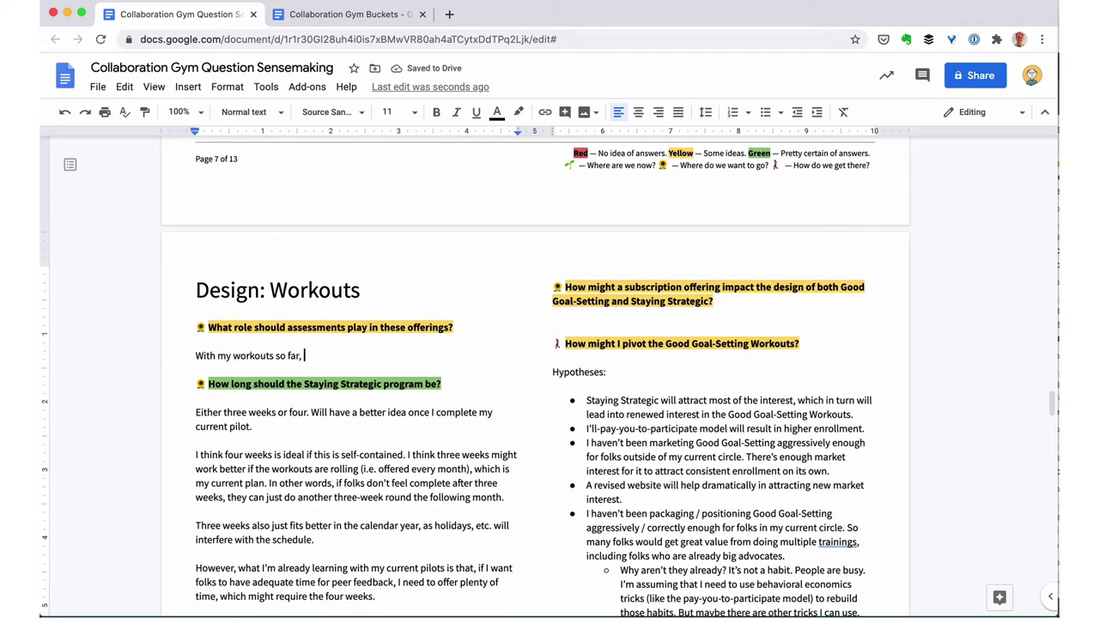
{"action": "type", "text": "the disparity in skill level hasn"}
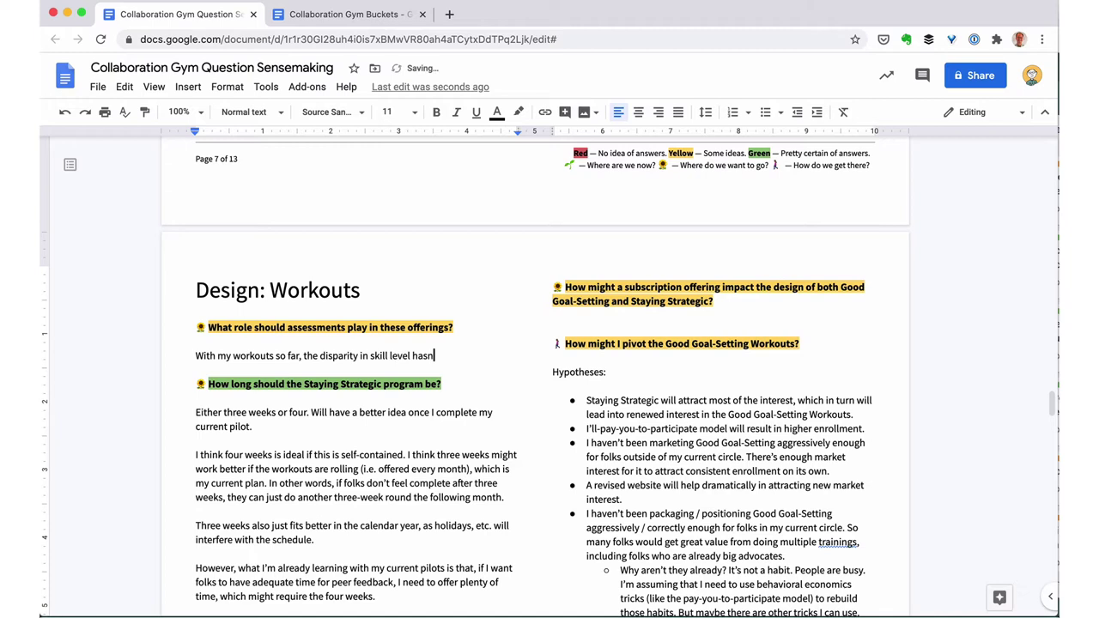
{"action": "type", "text": "'t had a huge impact on peopl"}
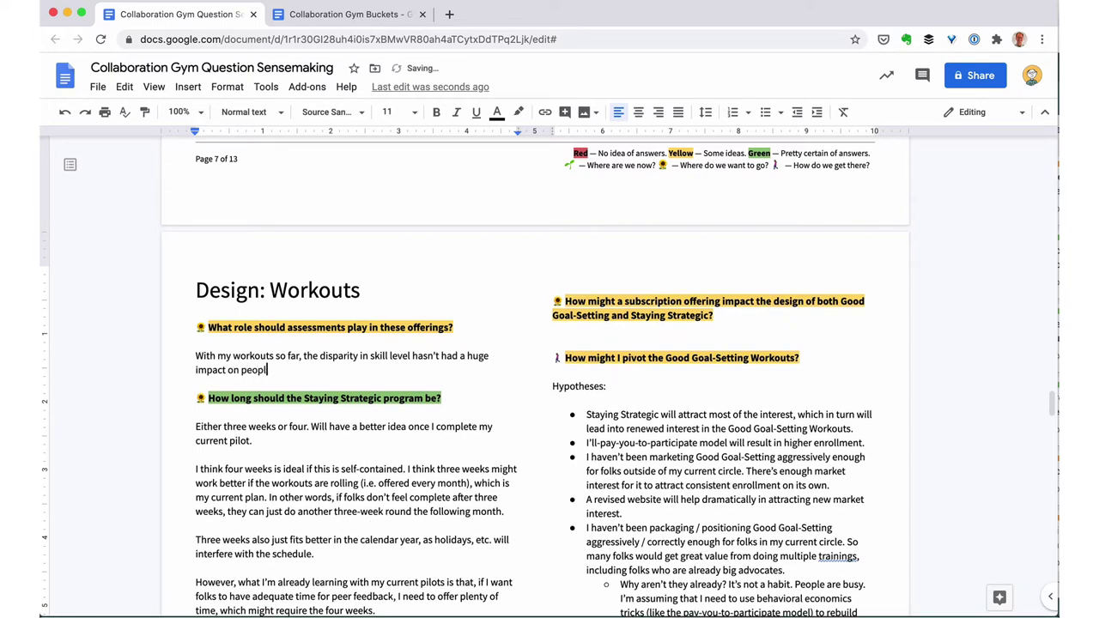
{"action": "type", "text": "e's experiences."}
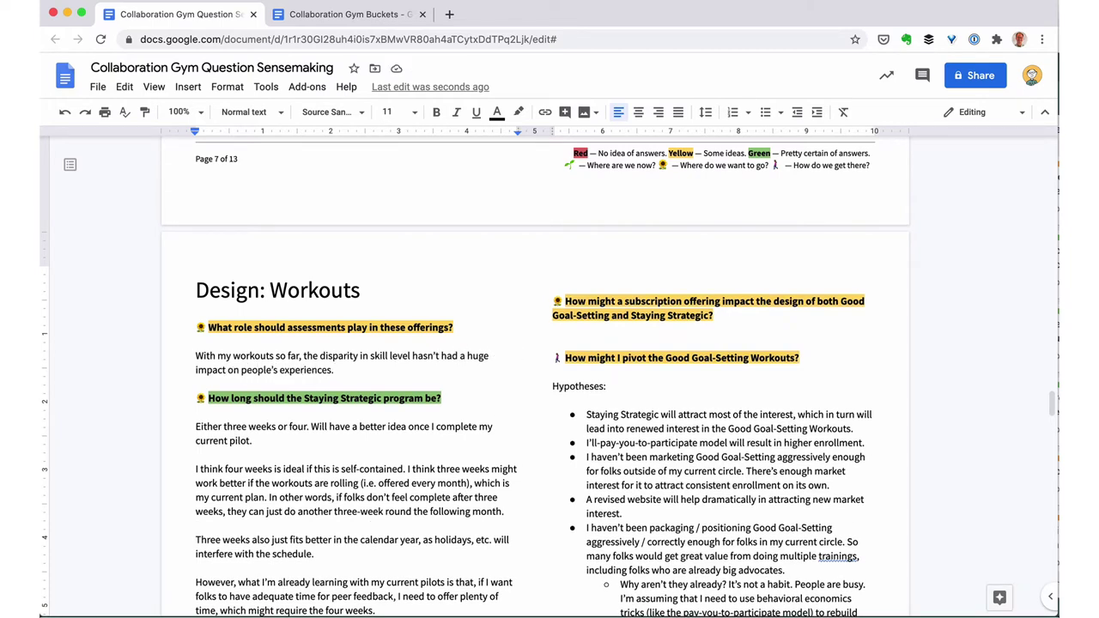
- Add a Good Goal-Setting bullet about only struggling for a limited time, easier actionable feedback in one go, and a better next session after a bad one
{"action": "key", "text": "Return"}
{"action": "key", "text": "ctrl+shift+8"}
{"action": "type", "text": "With Good Goal-Setting,"}
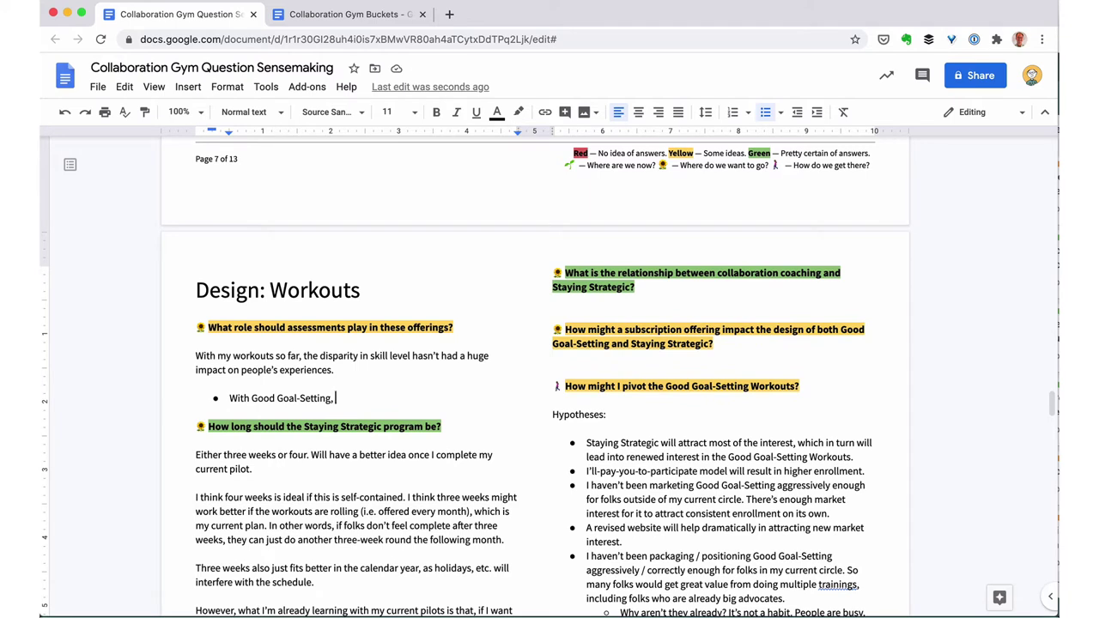
{"action": "type", "text": " people only struggling for a limited amount of t"}
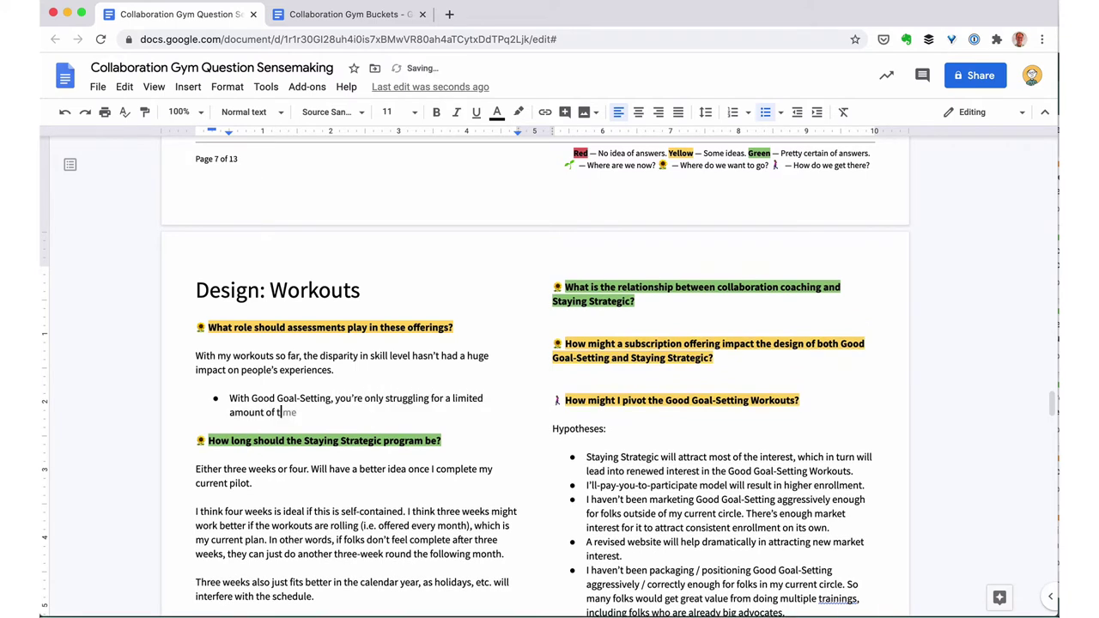
{"action": "type", "text": "ime, and it's easier to get actionable feedback in one"}
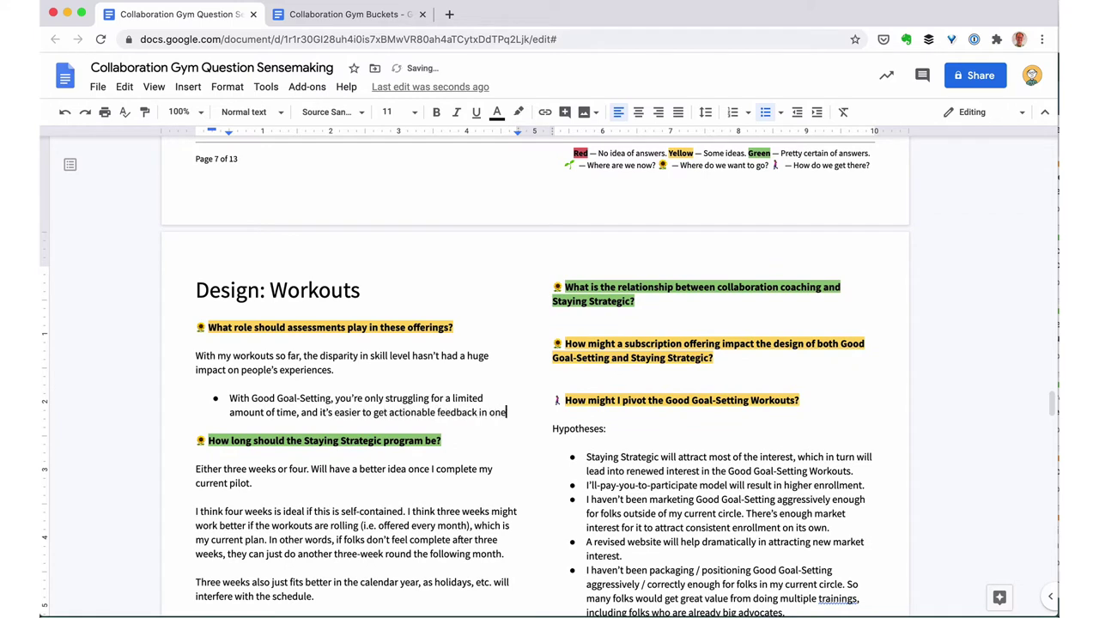
{"action": "type", "text": " go. If folks have a bad peer session because of dispar"}
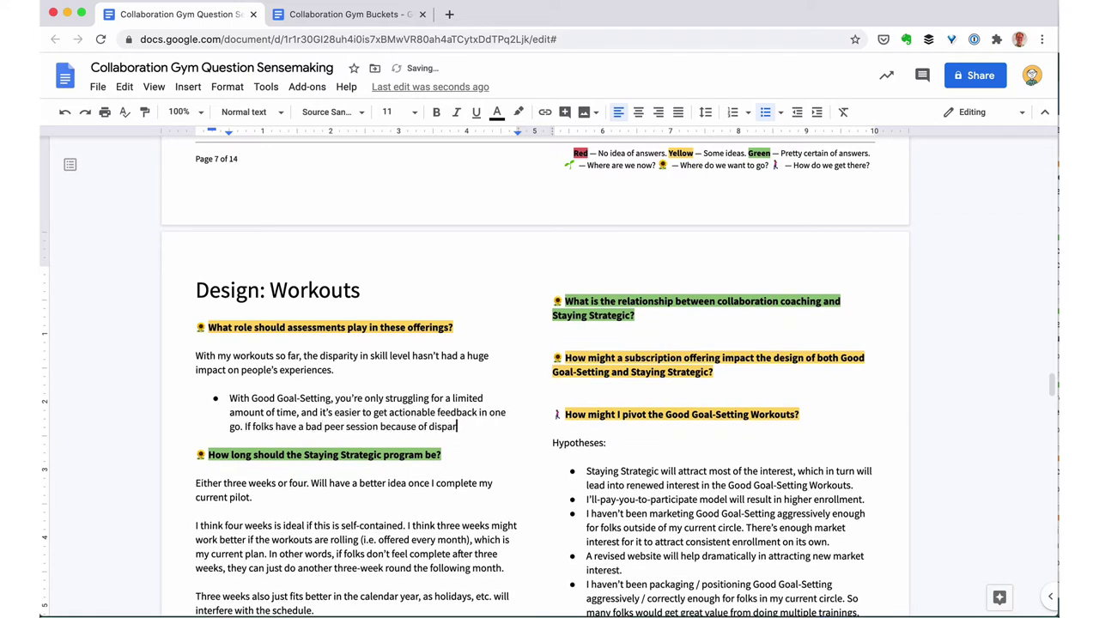
{"action": "type", "text": "ity, the likelihood is that the"}
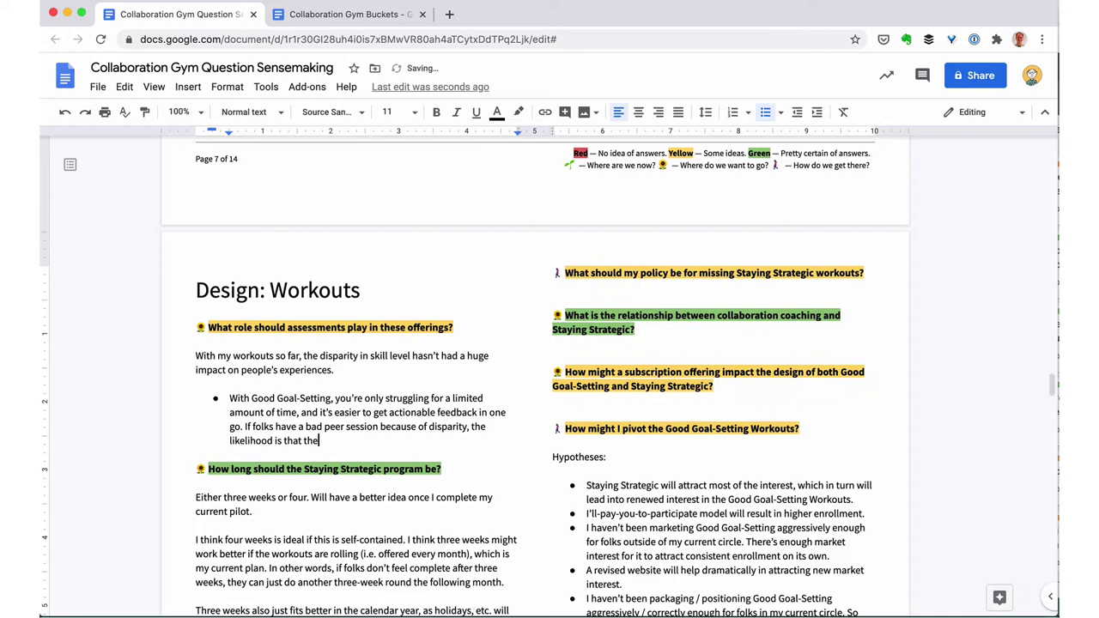
- Change "likelihood is" to "law of averages says" and append "— that's one reason I do two in one session. And, I can always do individual followup."
{"action": "key", "text": "alt+Left"}
{"action": "key", "text": "alt+Left"}
{"action": "key", "text": "alt+Left"}
{"action": "key", "text": "alt+Left"}
{"action": "key", "text": "alt+Left"}
{"action": "key", "text": "alt+Left"}
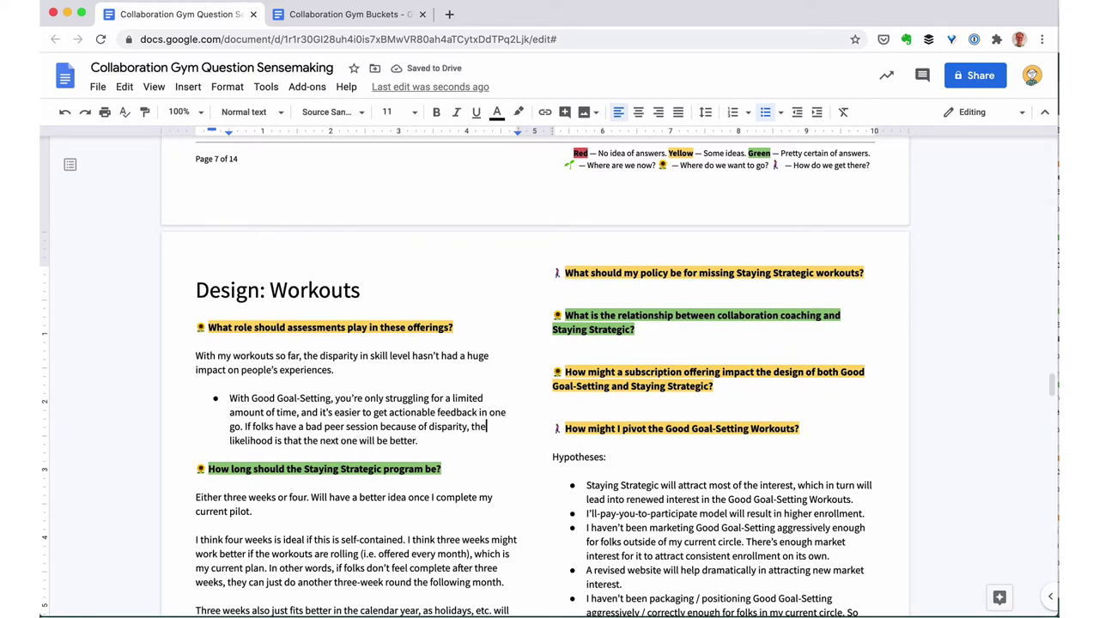
{"action": "key", "text": "shift+alt+Left"}
{"action": "key", "text": "shift+alt+Left"}
{"action": "type", "text": "law of averages says"}
{"action": "key", "text": "super+Right"}
{"action": "type", "text": "— that's one reason I do two in one session. NA"}
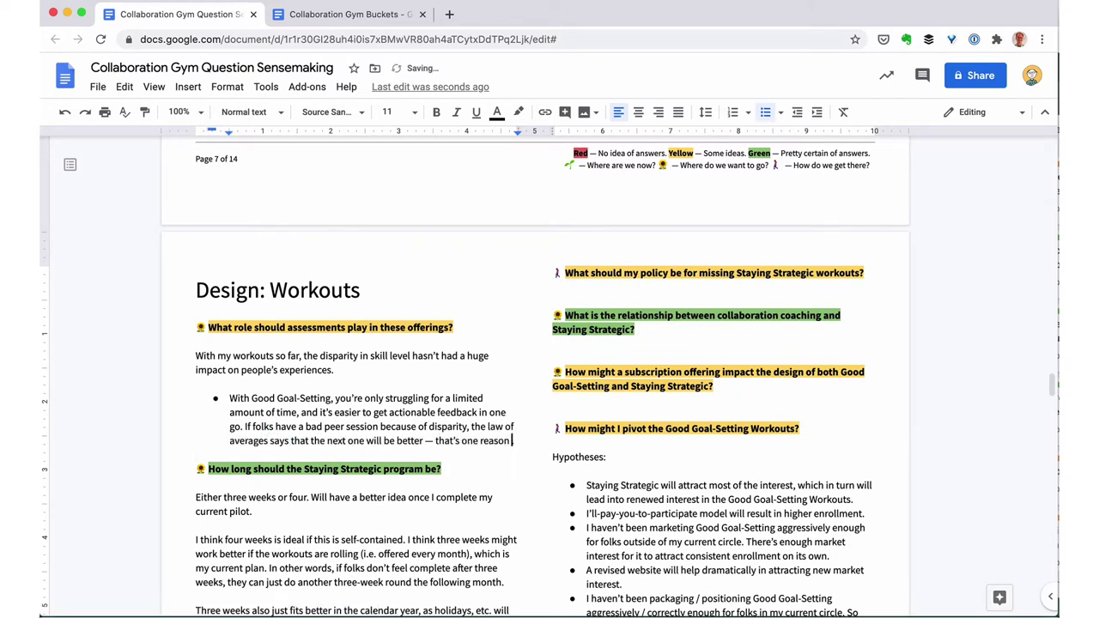
{"action": "type", "text": "d, I can always do individual followup."}
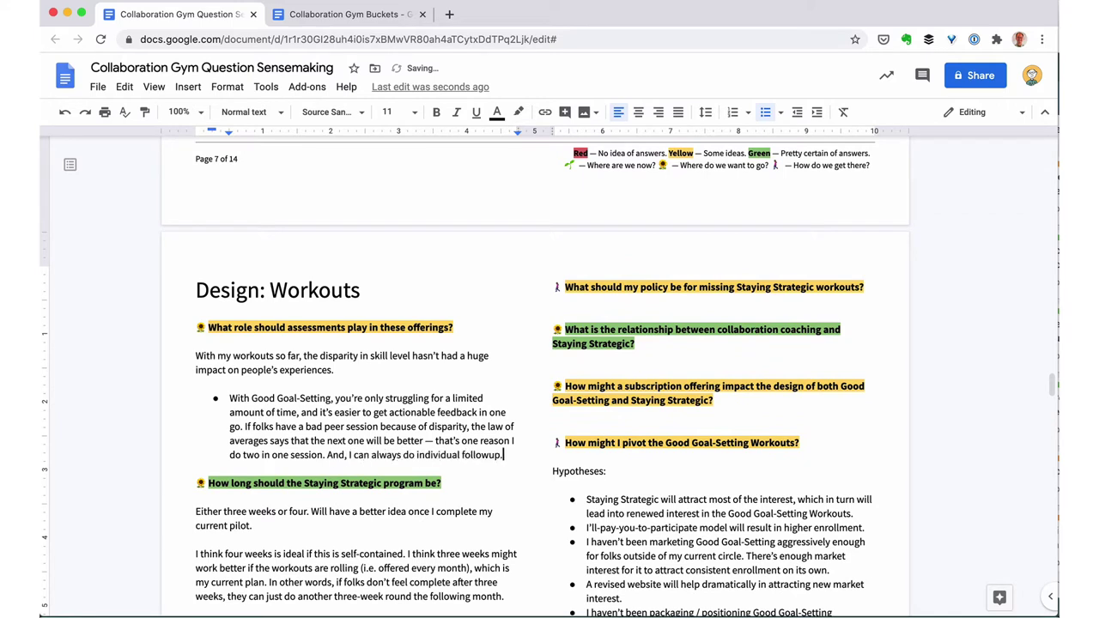
- Add a Staying Strategic bullet on it being more challenging: same buddy throughout, disparity might be more difficult, might have to step in more, change things up
{"action": "key", "text": "Return"}
{"action": "type", "text": "With Staying Strategi"}
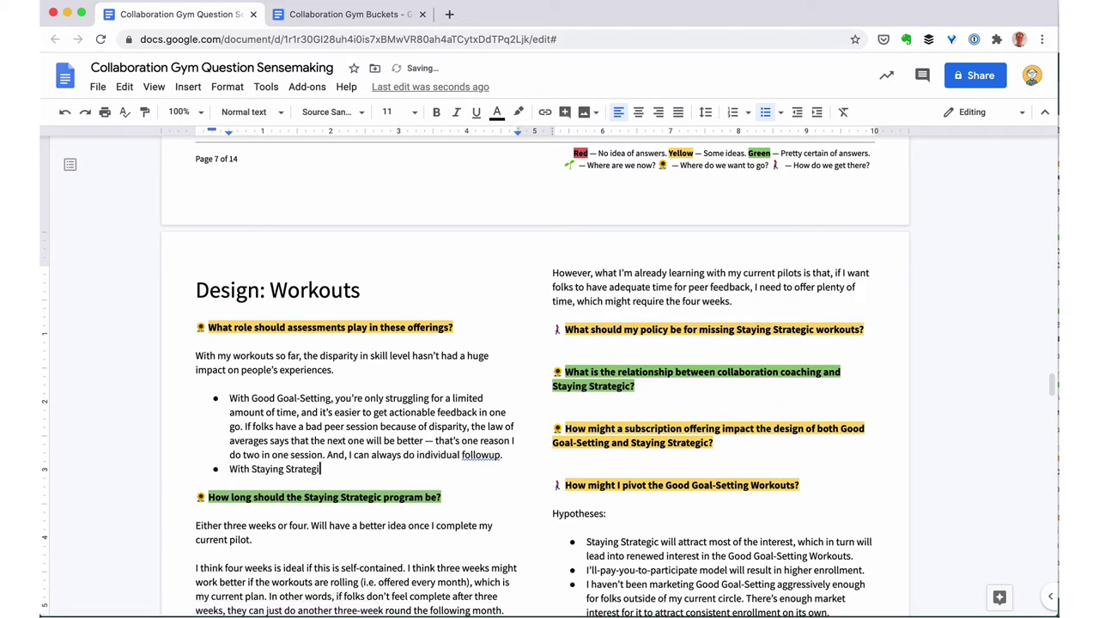
{"action": "type", "text": "c, it's been a little more challenging."}
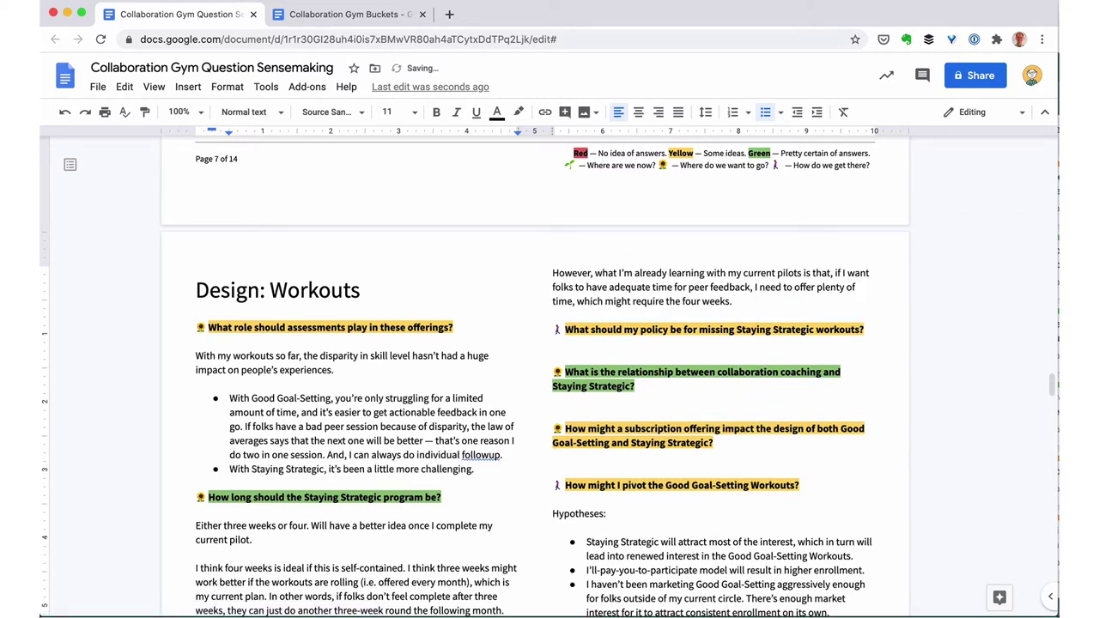
{"action": "type", "text": " In my current model, folks have the same buddy throug"}
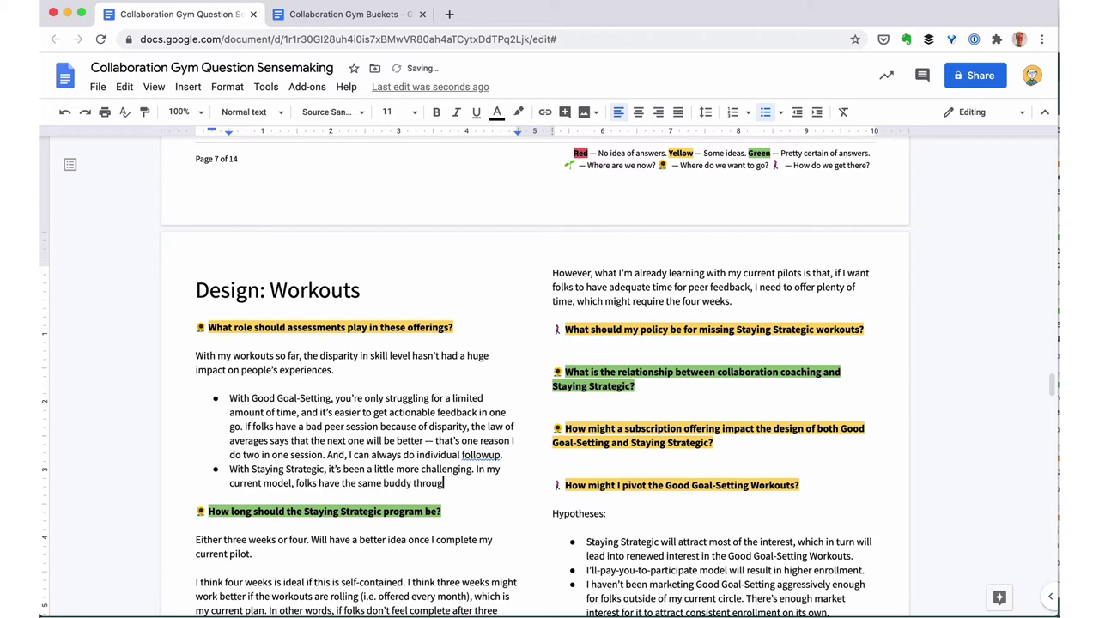
{"action": "type", "text": "hout, so impact of disparity might be more"}
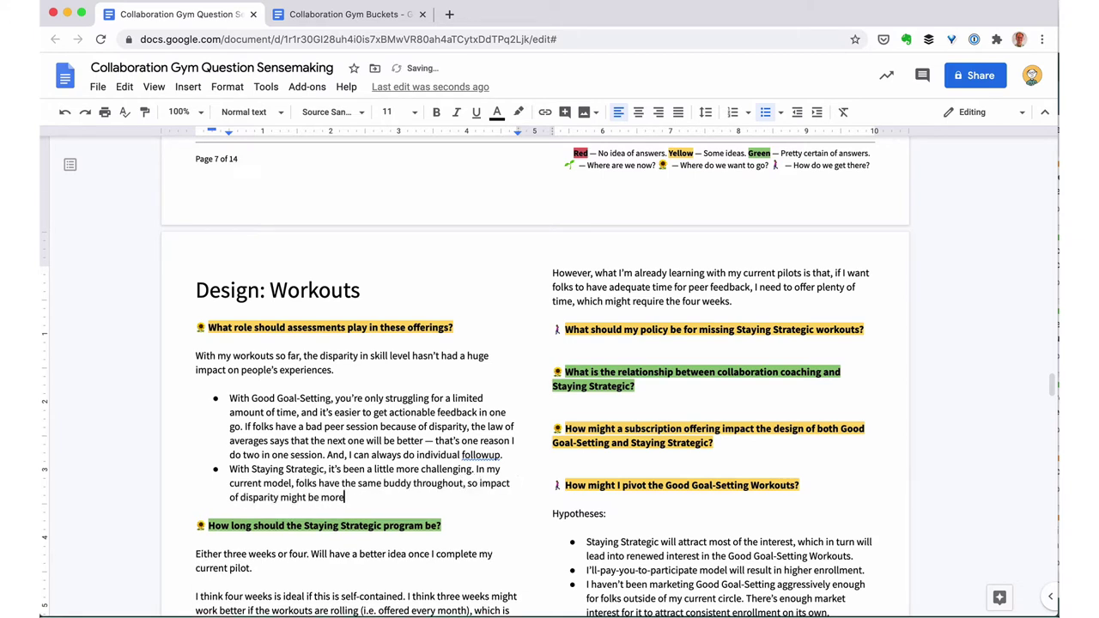
{"action": "type", "text": " difficult. Might have to step in more, change things up. Could I correct for this by s"}
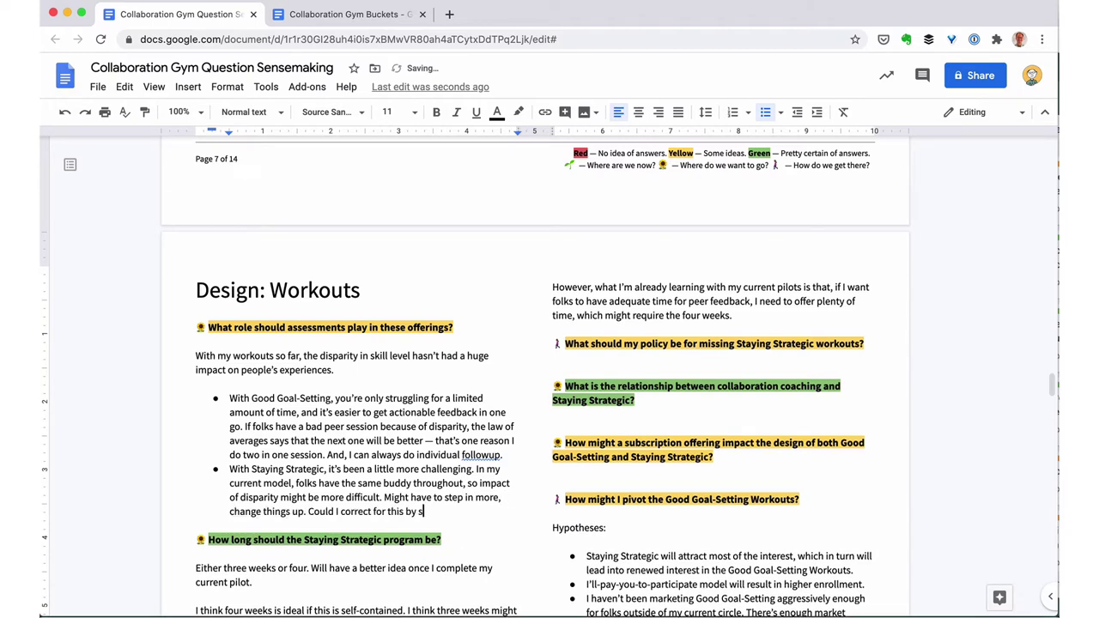
{"action": "type", "text": "ay"}
- Replace the unfinished question with a note that watching folks do first-week workouts on their own helps in making the pairs, assuming enough folks and balance to adjust
{"action": "key", "text": "alt+shift+Left"}
{"action": "key", "text": "alt+shift+Left"}
{"action": "key", "text": "alt+shift+Left"}
{"action": "key", "text": "alt+shift+Left"}
{"action": "key", "text": "alt+shift+Left"}
{"action": "key", "text": "alt+shift+Left"}
{"action": "key", "text": "alt+shift+Left"}
{"action": "type", "text": "Watching folks do the workouts on their"}
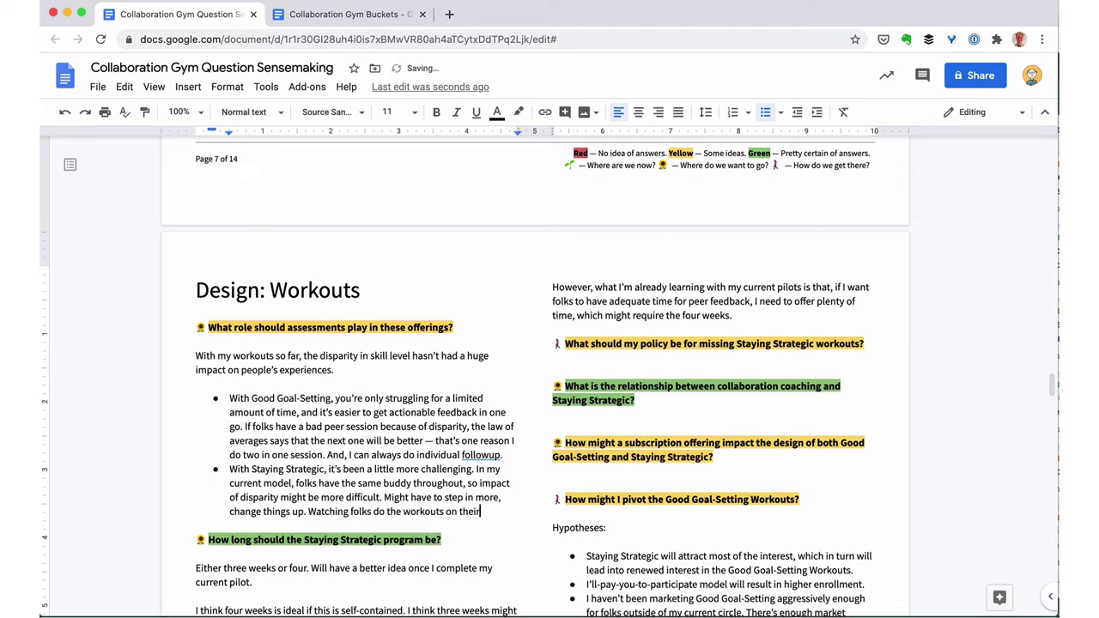
{"action": "type", "text": " own in the first week helps me in making the pairs — ass"}
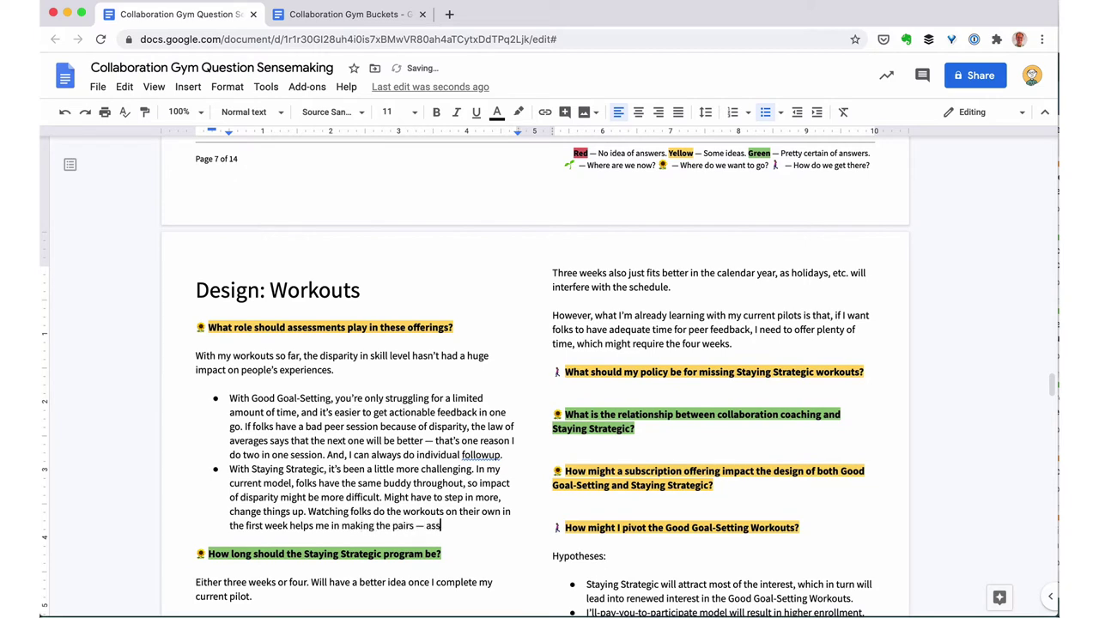
{"action": "type", "text": "uming that I have enough folks and balance to adjust."}
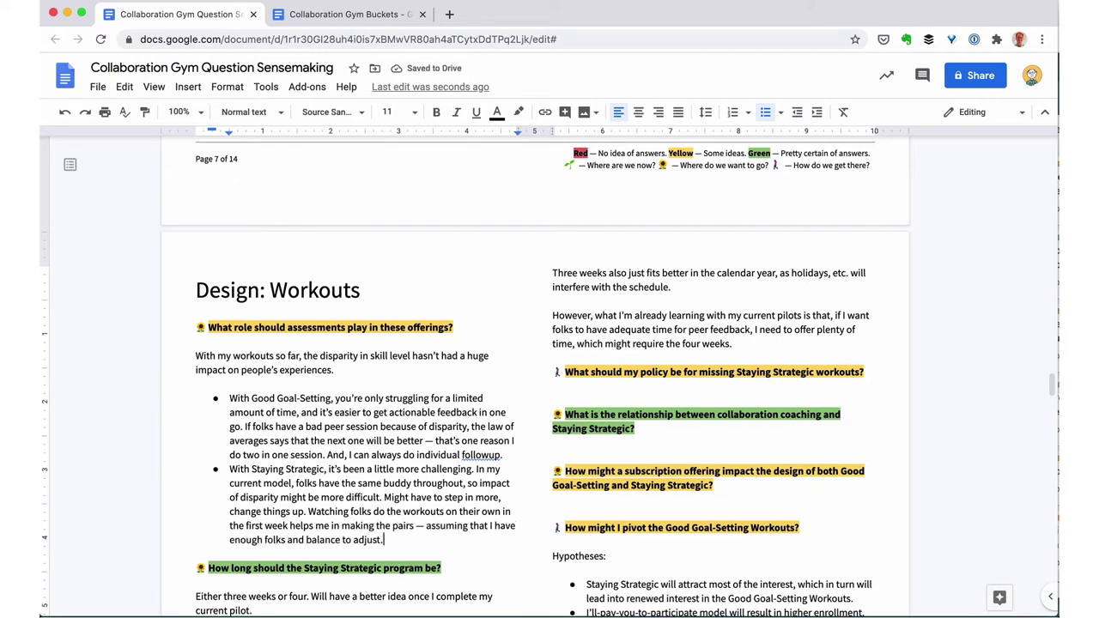
- End the bullet with "What about splitting off “beginners” and more advanced folks after the first week?" and leave the bulleted list
{"action": "type", "text": " What about splitting off “beginners” and more advanced folks after the first wee"}
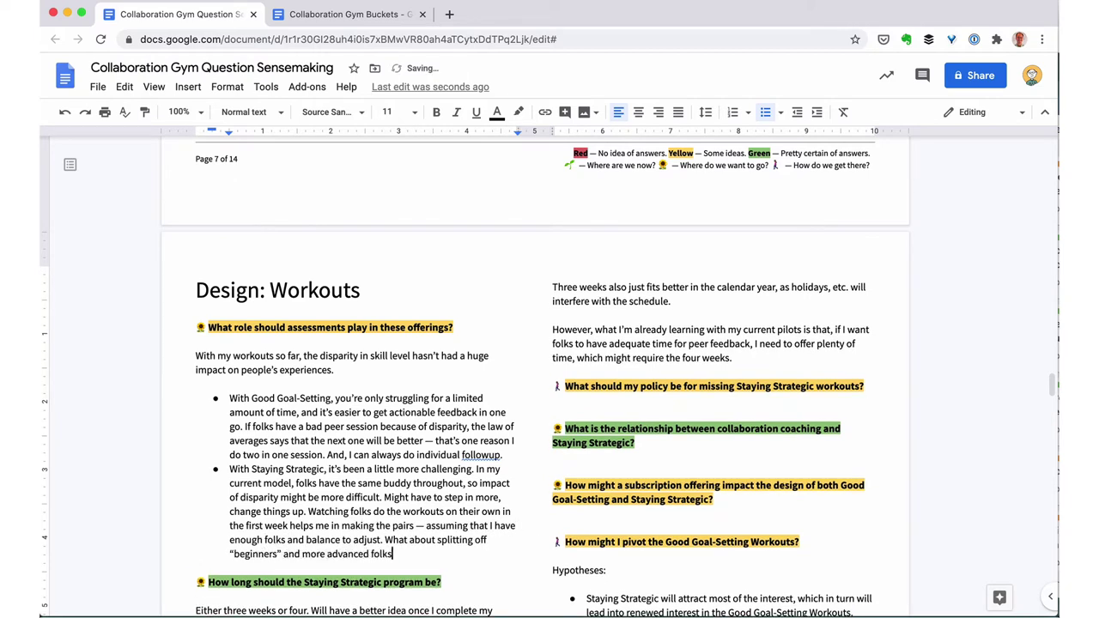
{"action": "key", "text": "Return"}
{"action": "key", "text": "Return"}
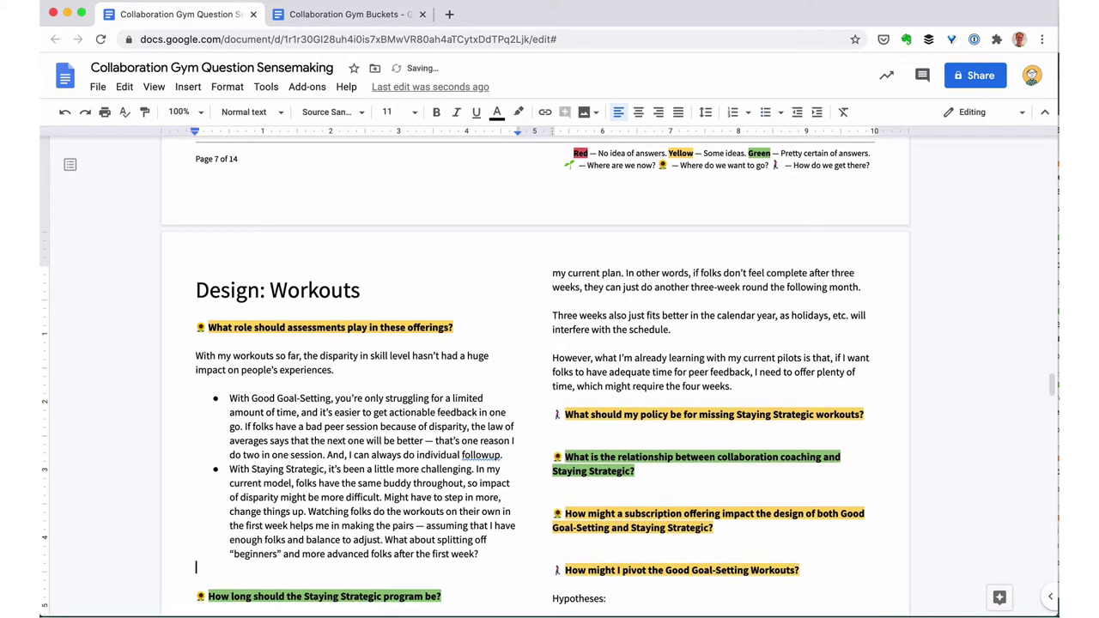
- Add a closing paragraph saying an explicit assessment would help folks understand where they are and motivate followup, "I should do them. But what would they look like?"
{"action": "type", "text": "Either way, an ex"}
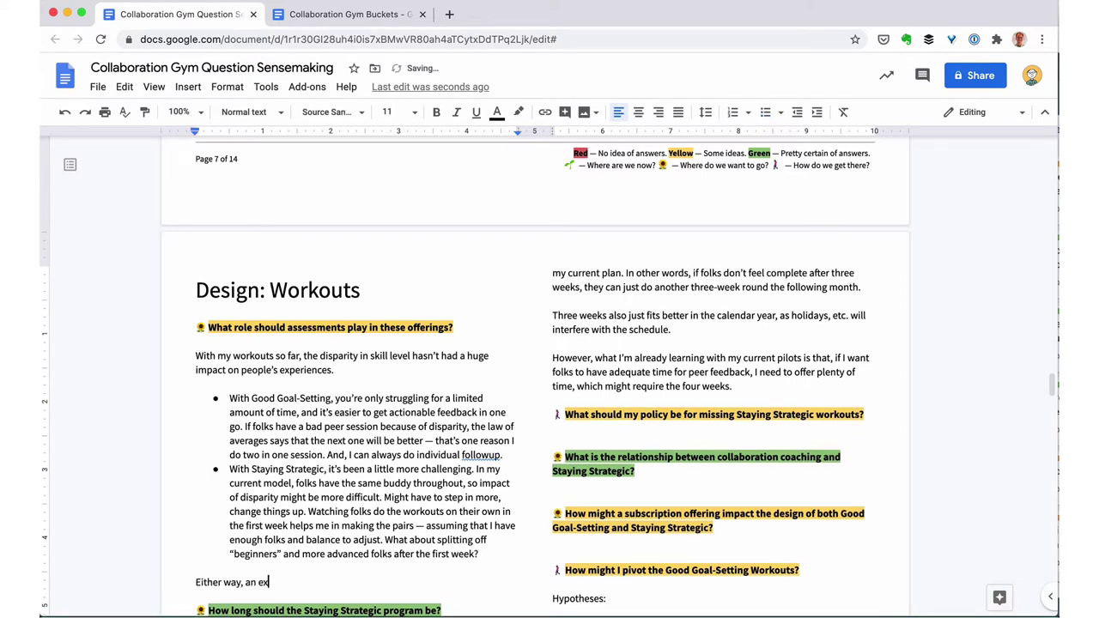
{"action": "type", "text": "plicit assessment would help folks "}
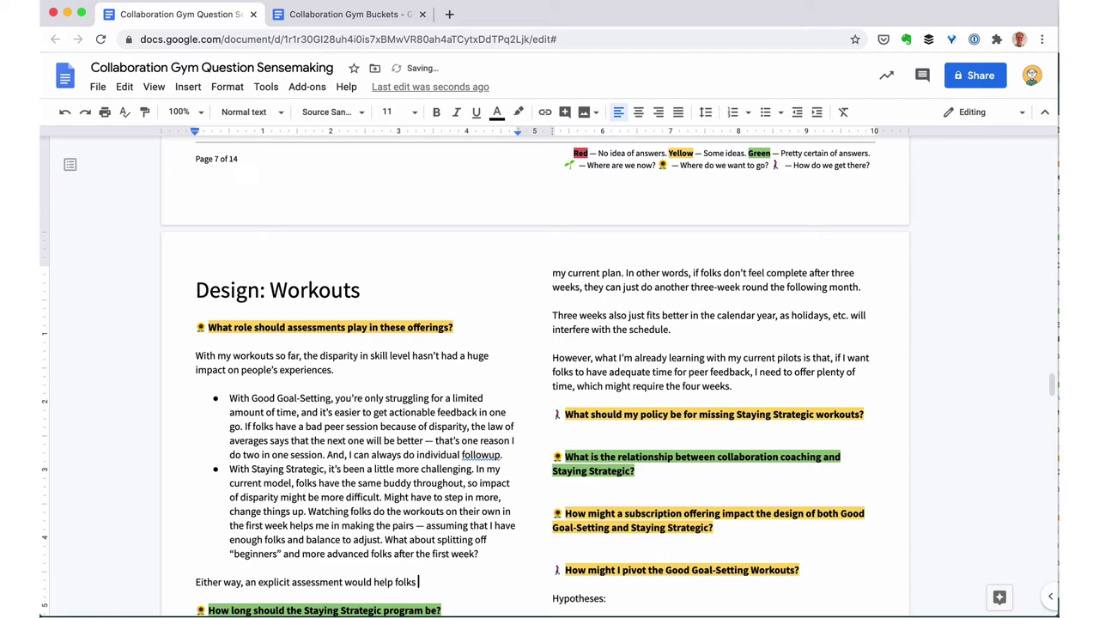
{"action": "type", "text": "understand where they currently are and maybe motivate followup. "}
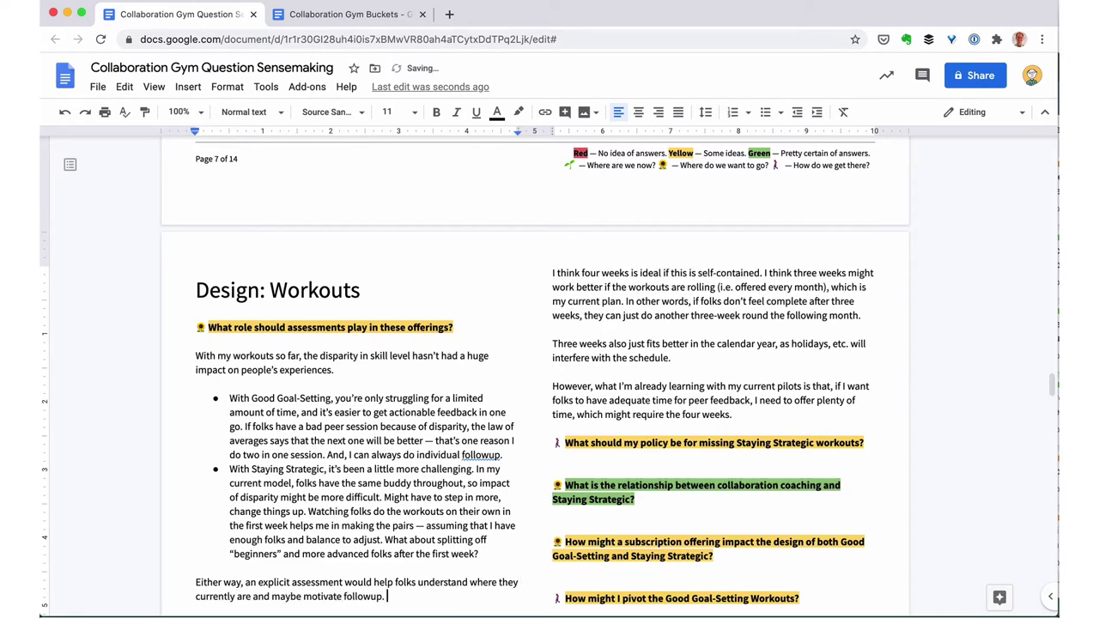
{"action": "type", "text": "I should do them. But what would they look like?"}
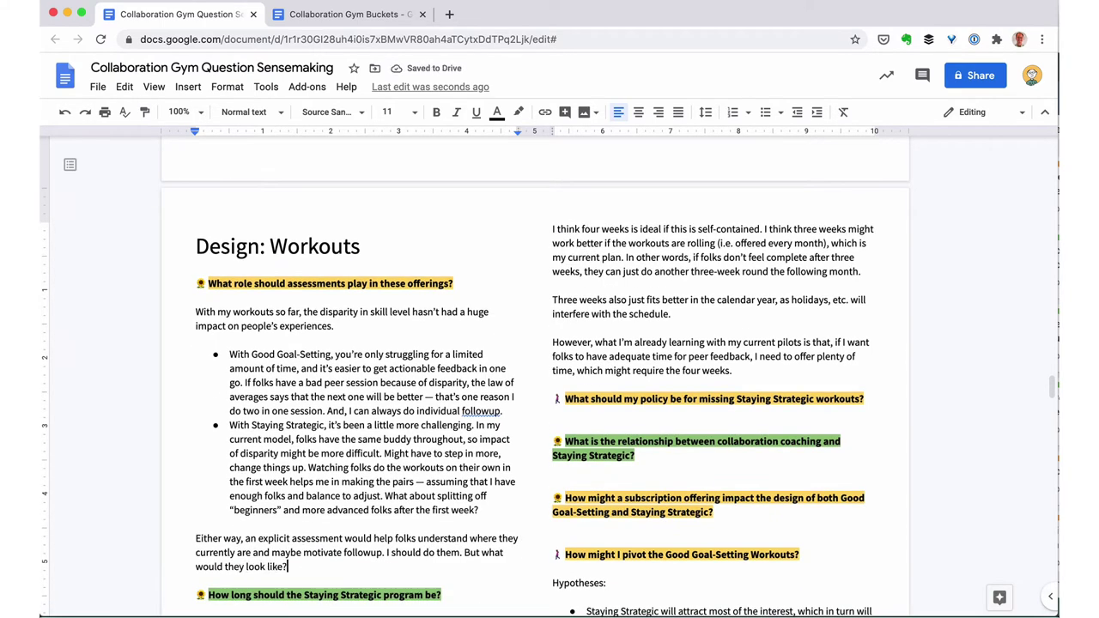
- Replace the closing sentence "But what would they look like?" with the separate line "How might I offer assessments as part of these offerings?"
{"action": "key", "text": "shift+Up"}
{"action": "key", "text": "shift+alt+Right"}
{"action": "key", "text": "shift+alt+Right"}
{"action": "key", "text": "shift+alt+Right"}
{"action": "key", "text": "shift+alt+Right"}
{"action": "key", "text": "shift+alt+Right"}
{"action": "key", "text": "shift+alt+Right"}
{"action": "key", "text": "shift+alt+Right"}
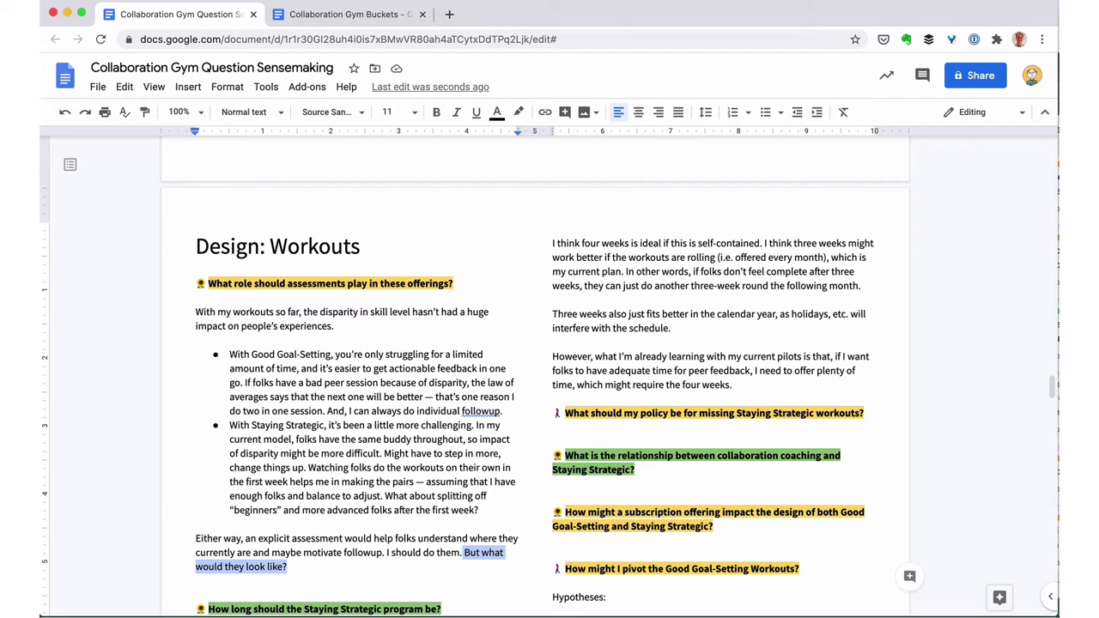
{"action": "key", "text": "Return"}
{"action": "type", "text": "What would"}
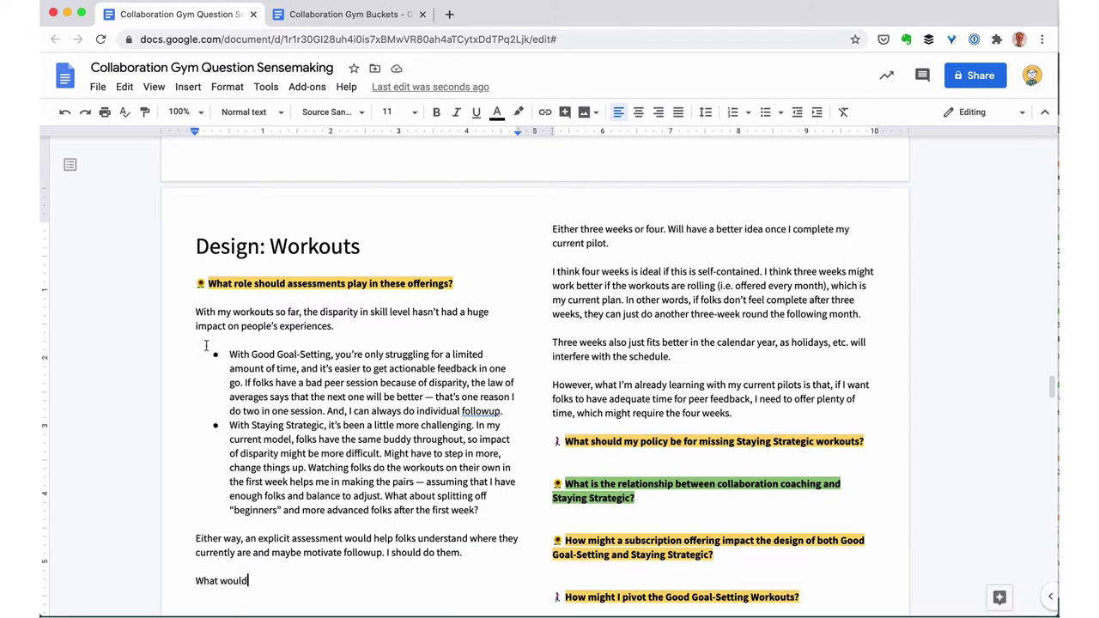
{"action": "key", "text": "super+shift+Left"}
{"action": "type", "text": "Ho"}
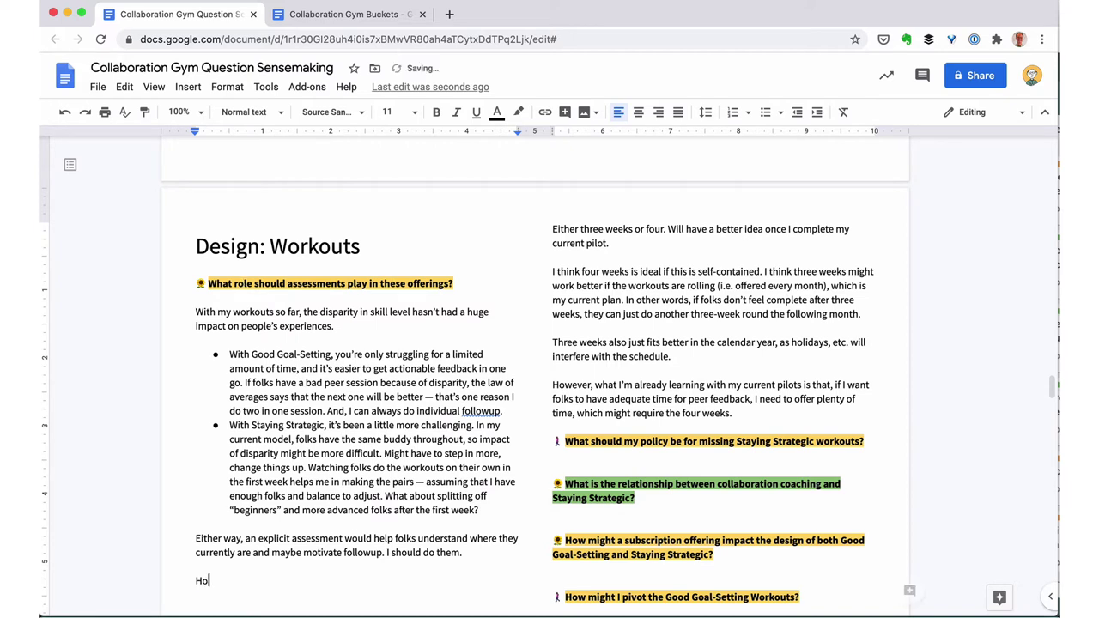
{"action": "type", "text": "w might I offer assessments as part of these offerings?"}
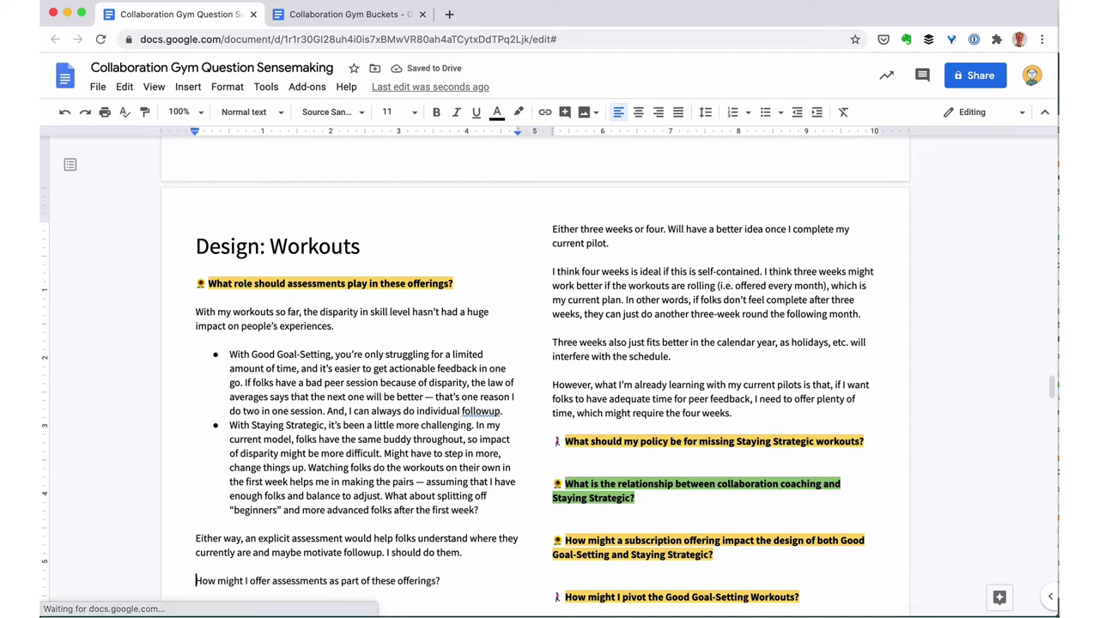
- Make the new assessments question bold with a yellow highlight and prefix it with the walking-person emoji copied from the missing-workouts question
{"action": "key", "text": "super+shift+Left"}
{"action": "key", "text": "super+b"}
{"action": "left_click", "coordinate": [518, 112]}
{"action": "left_click", "coordinate": [570, 227]}
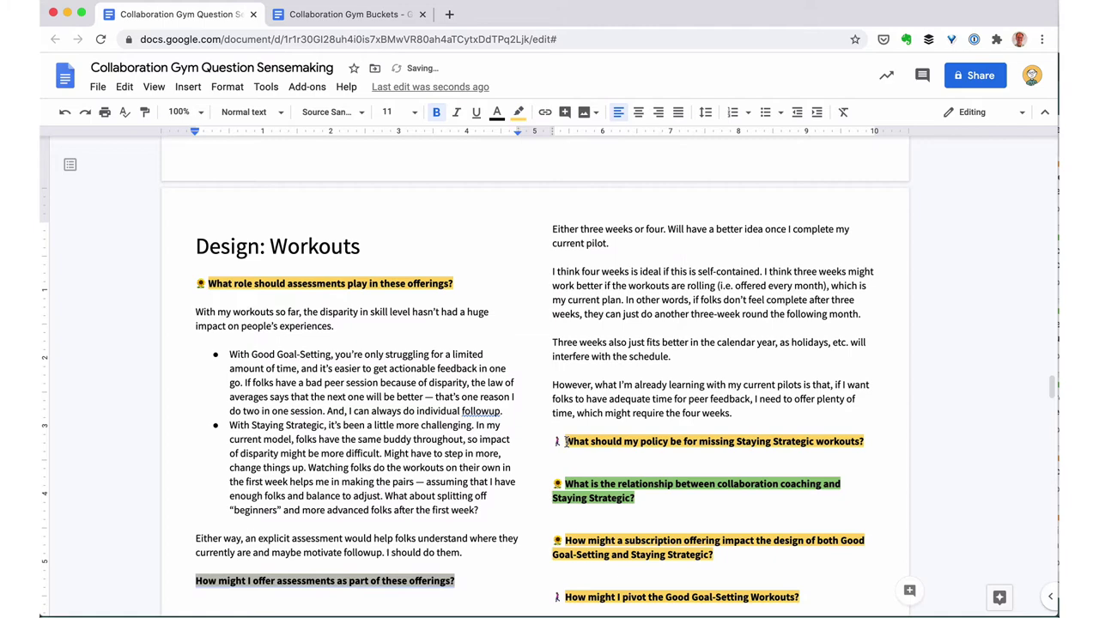
{"action": "left_click_drag", "start_coordinate": [566, 442], "coordinate": [552, 441]}
{"action": "key", "text": "super+c"}
{"action": "left_click", "coordinate": [197, 576]}
{"action": "key", "text": "super+v"}
- Answer the new assessments question with the bullet "Muscles & Mindsets-style assessment." and start an empty second bullet
{"action": "key", "text": "Down"}
{"action": "type", "text": "Muscles & Mindsets-style assessment."}
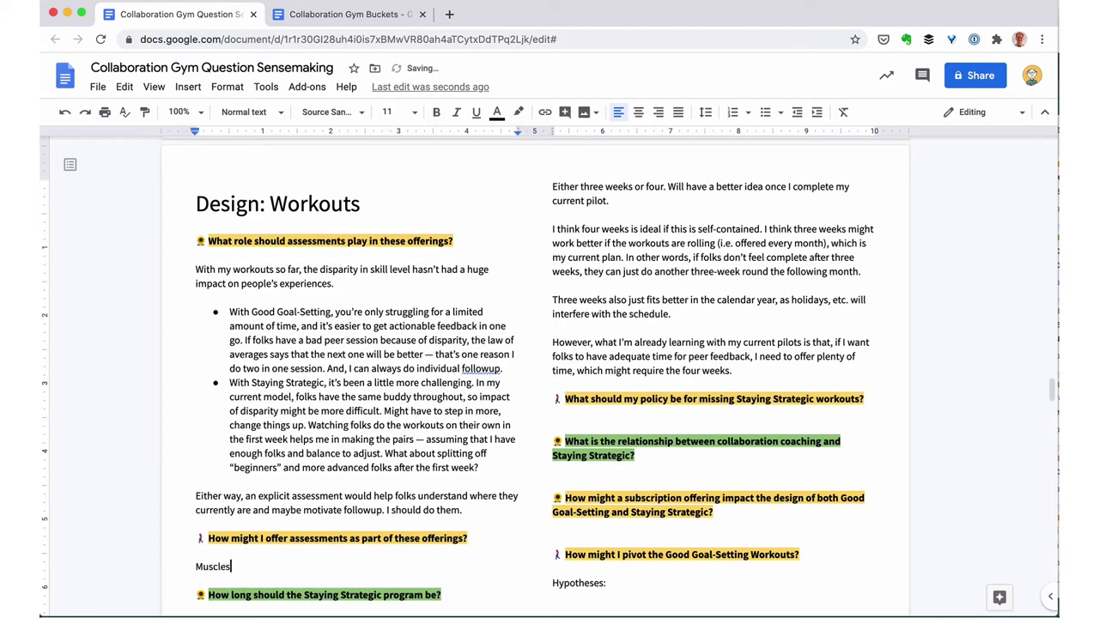
{"action": "key", "text": "Return"}
{"action": "key", "text": "Left"}
{"action": "key", "text": "super+shift+8"}
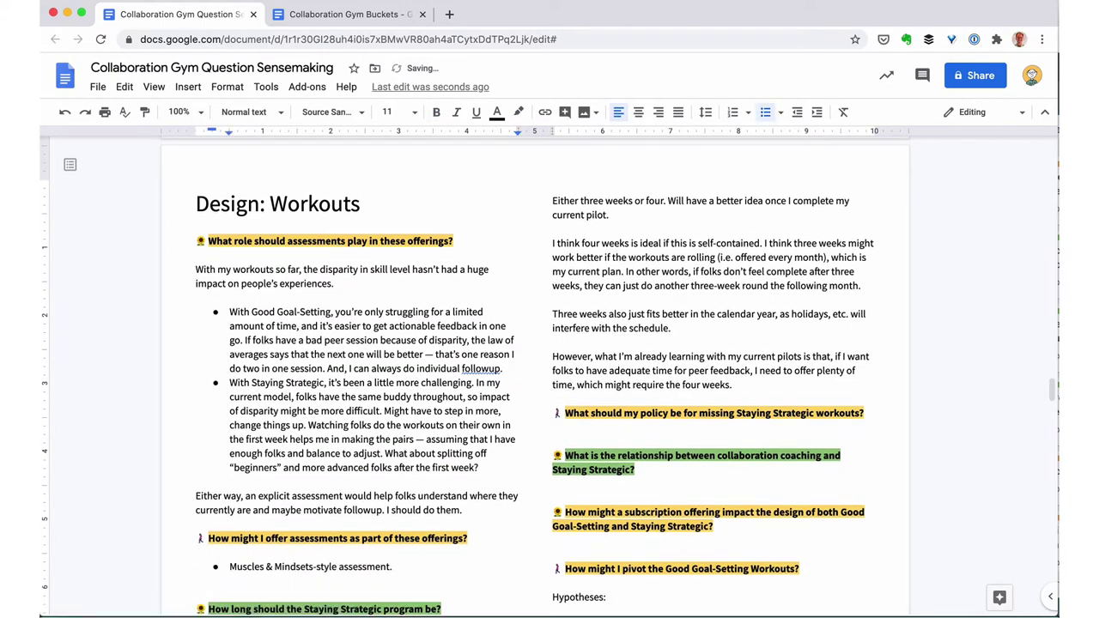
{"action": "key", "text": "Return"}
{"action": "key", "text": "BackSpace"}
{"action": "key", "text": "Return"}
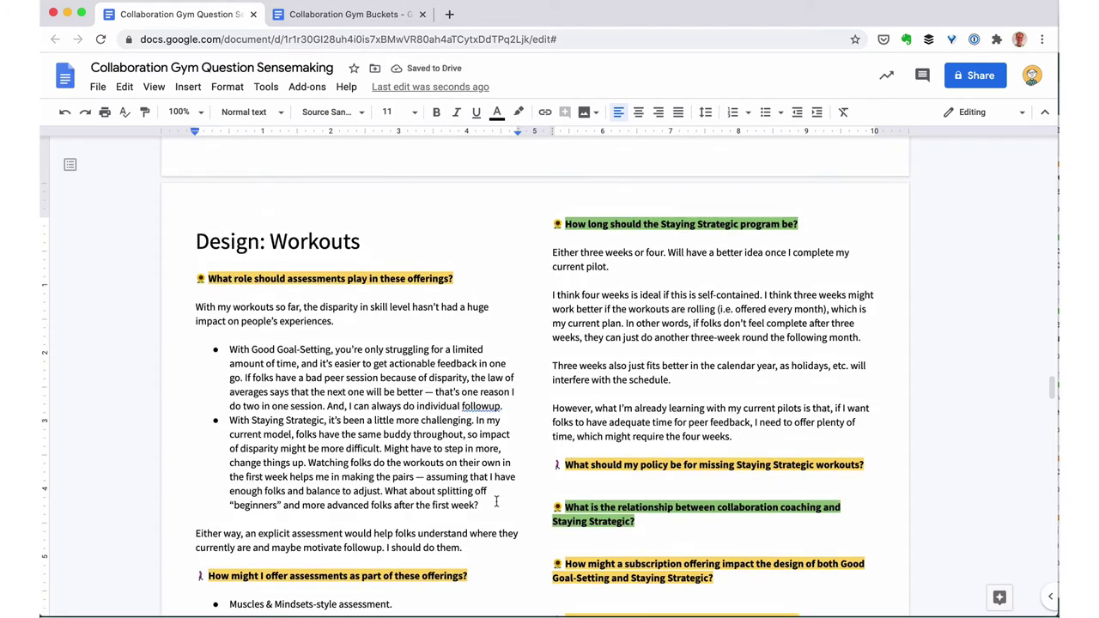
- Shorten "Either three weeks or four." in the Staying Strategic length answer to "Three weeks." and set it to size 14
{"action": "double_click", "coordinate": [560, 254]}
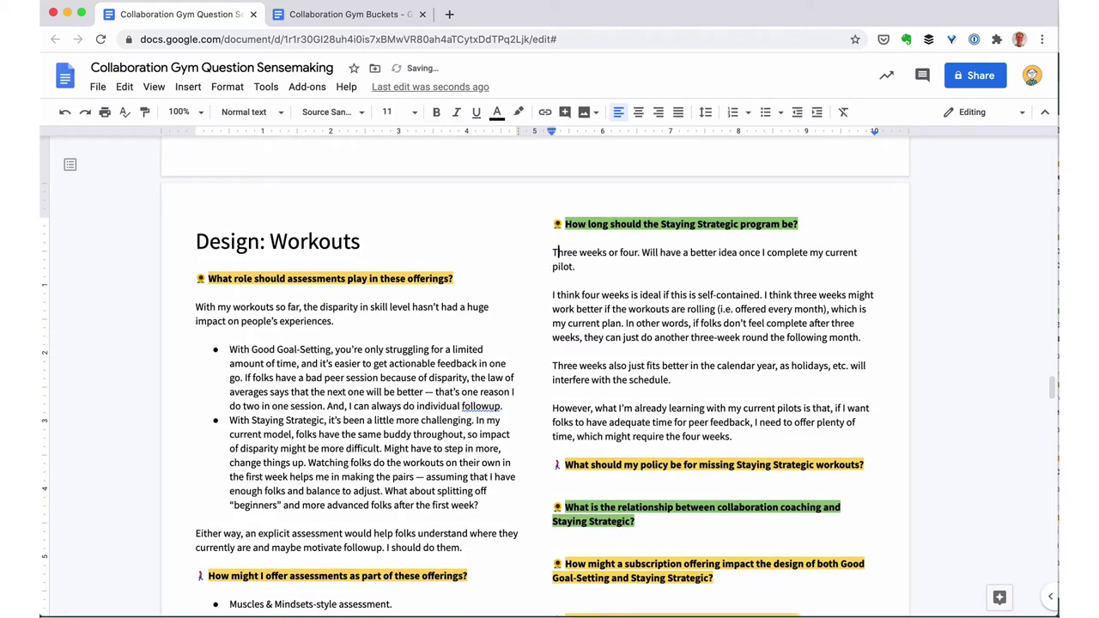
{"action": "key", "text": "alt+Right"}
{"action": "key", "text": "alt+Right"}
{"action": "key", "text": "alt+shift+Right"}
{"action": "key", "text": "alt+shift+Right"}
{"action": "key", "text": "BackSpace"}
{"action": "key", "text": "Right"}
{"action": "key", "text": "alt+shift+Left"}
{"action": "key", "text": "alt+shift+Left"}
{"action": "left_click", "coordinate": [415, 113]}
{"action": "left_click", "coordinate": [397, 246]}
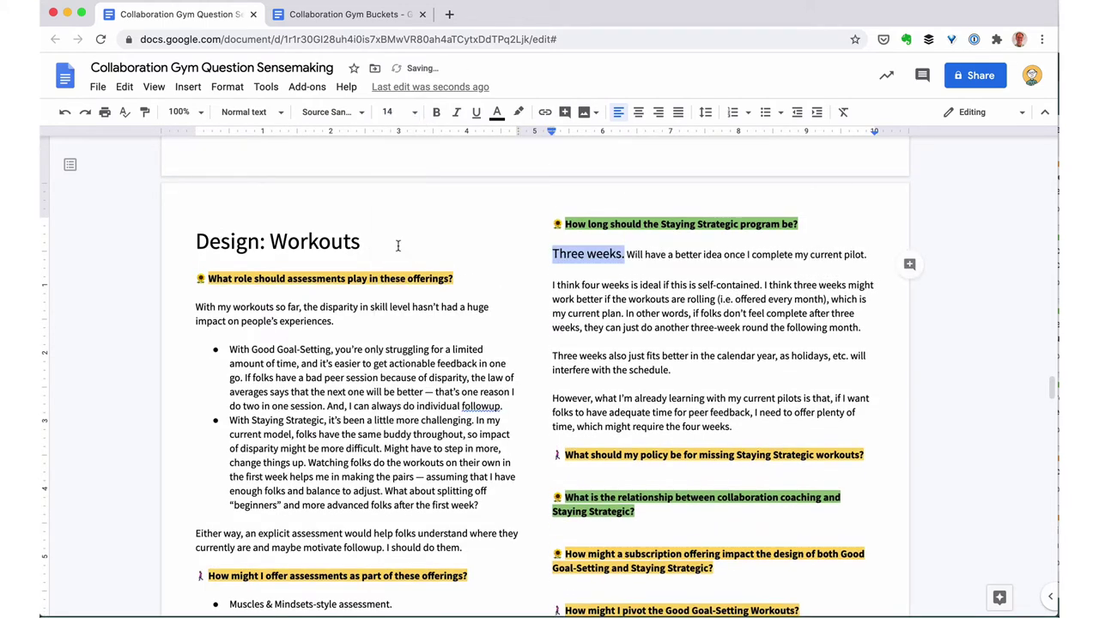
- Insert "with cohorts" after "I think four weeks" in the program length answer
{"action": "left_click", "coordinate": [630, 300]}
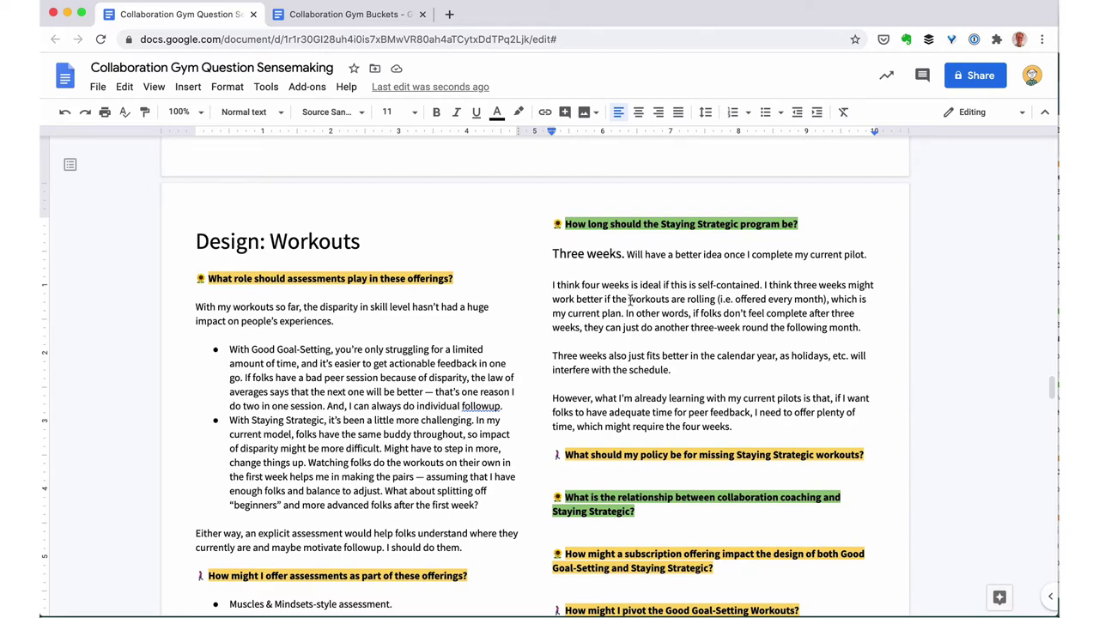
{"action": "scroll", "coordinate": [630, 299], "scroll_direction": "up", "scroll_amount": 1}
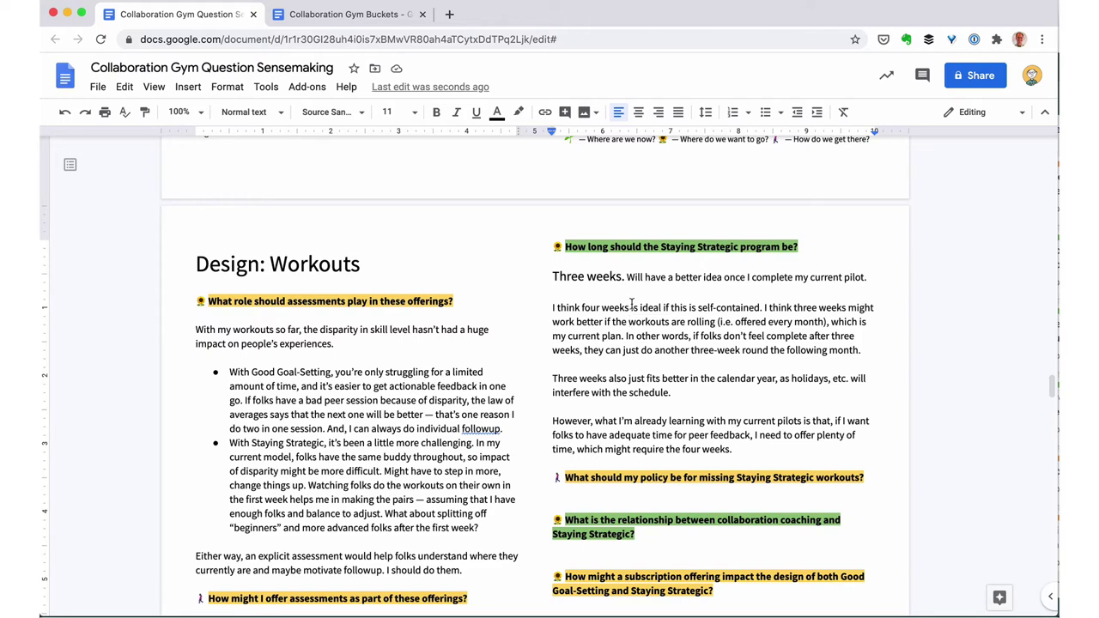
{"action": "type", "text": "with cohorts"}
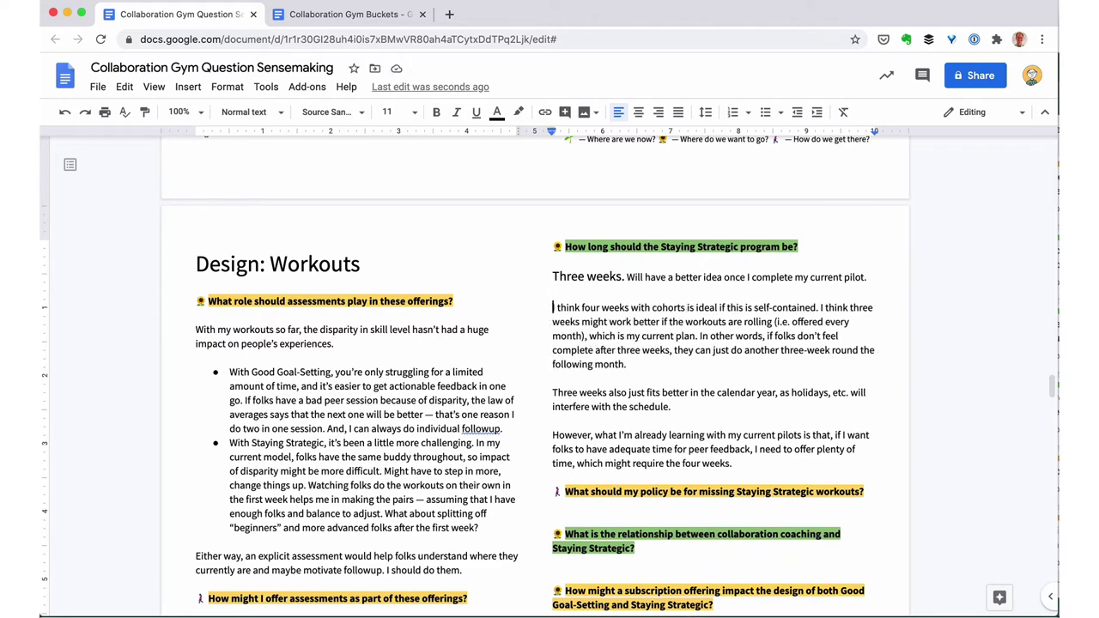
- Replace the start of the four-week paragraph, through "In other words," with "Rolling workouts mean," and set the paragraph to size 14
{"action": "left_click_drag", "start_coordinate": [553, 307], "coordinate": [775, 336]}
{"action": "type", "text": "Rolling workouts mean, if folks don't feel complete after three weeks, they"}
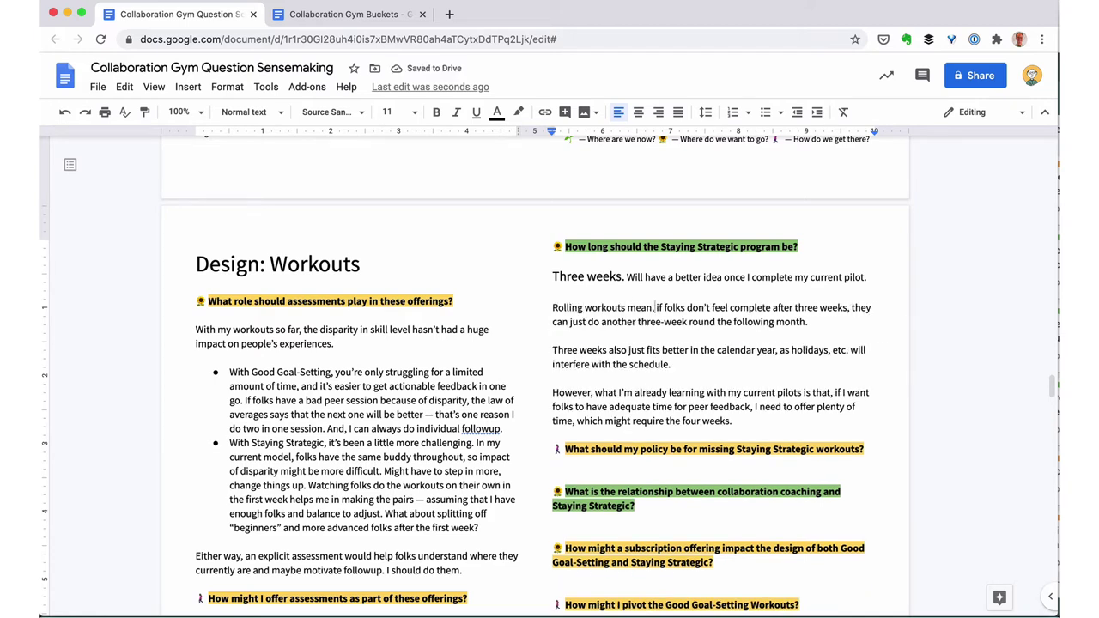
{"action": "triple_click", "coordinate": [656, 307]}
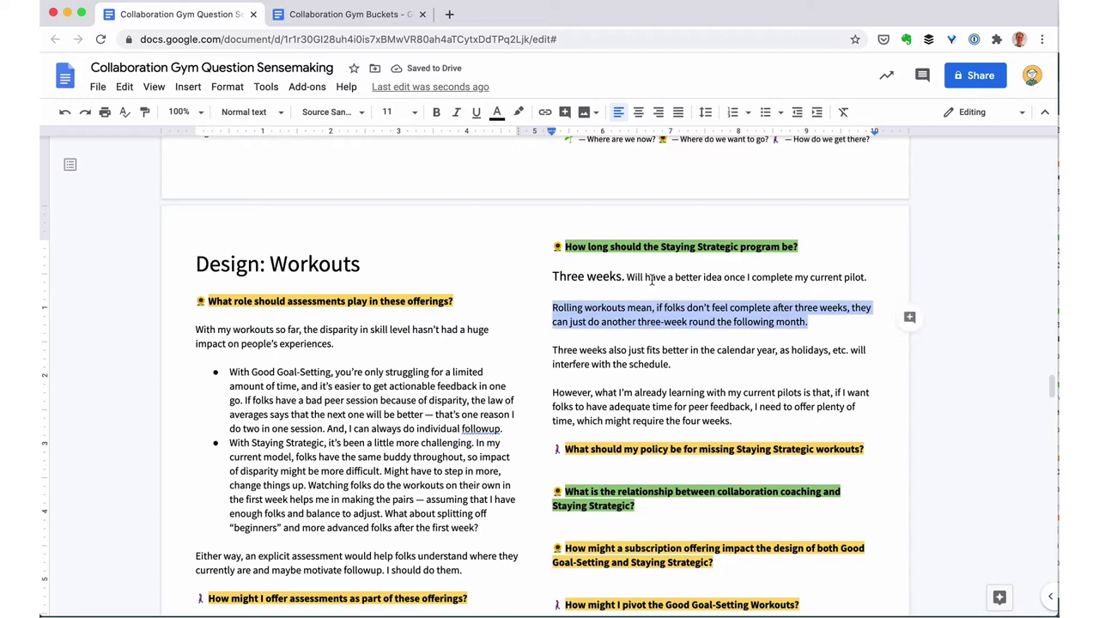
{"action": "left_click", "coordinate": [387, 112]}
{"action": "left_click", "coordinate": [387, 229]}
- Set the paragraph about three weeks fitting better in the calendar year to size 14
{"action": "triple_click", "coordinate": [624, 376]}
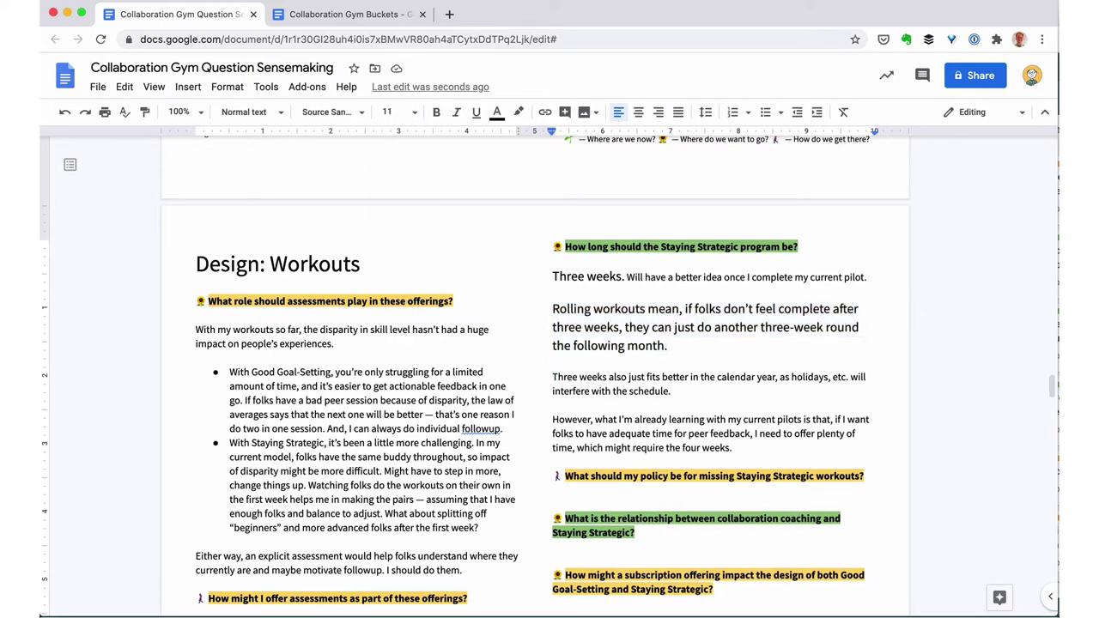
{"action": "left_click", "coordinate": [387, 111]}
{"action": "left_click", "coordinate": [388, 228]}
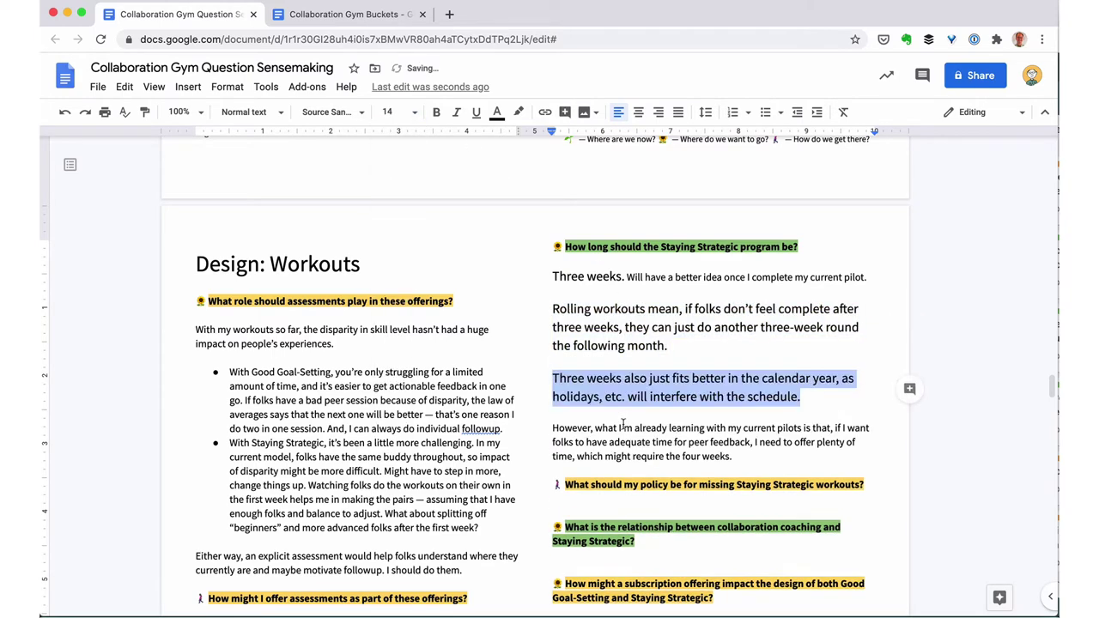
- Reword the opening of the paragraph about current pilots to "In my July pilots, I learned that"
{"action": "left_click", "coordinate": [554, 428]}
{"action": "type", "text": "In my July"}
{"action": "key", "text": "shift+alt+Right"}
{"action": "key", "text": "shift+alt+Right"}
{"action": "key", "text": "shift+alt+Right"}
{"action": "key", "text": "shift+alt+Right"}
{"action": "key", "text": "shift+alt+Right"}
{"action": "key", "text": "shift+alt+Right"}
{"action": "key", "text": "shift+alt+Right"}
{"action": "key", "text": "shift+alt+Right"}
{"action": "key", "text": "shift+alt+Right"}
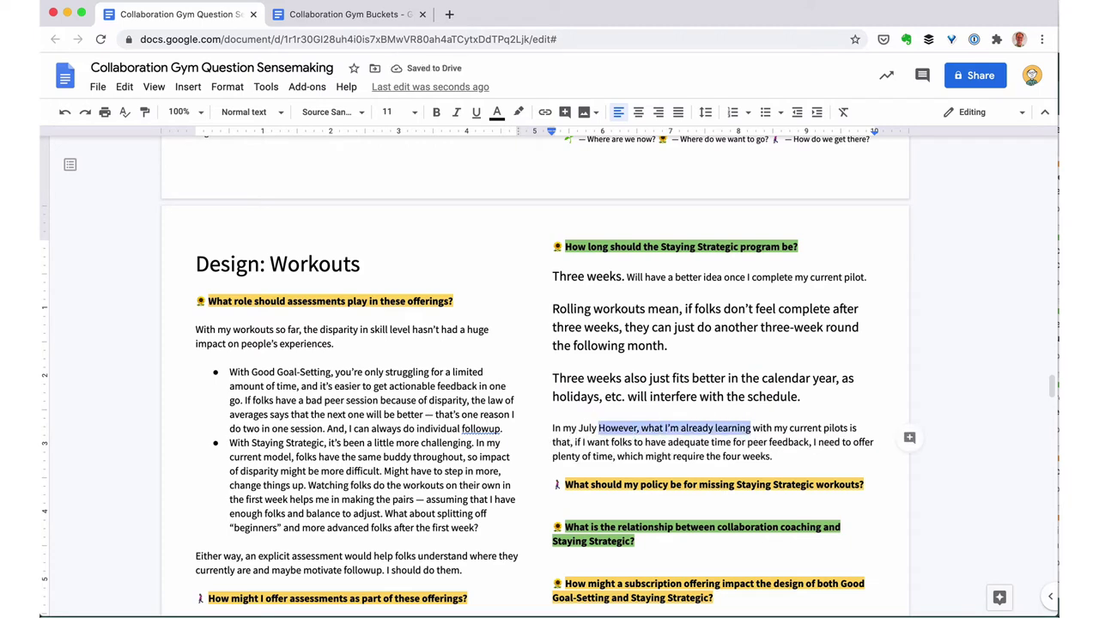
{"action": "key", "text": "BackSpace"}
{"action": "type", "text": "pilots, I learned"}
{"action": "key", "text": "shift+alt+Right"}
{"action": "key", "text": "BackSpace"}
{"action": "key", "text": "BackSpace"}
- Simplify the condition in the pilots sentence so it reads "that folks want adequate time for peer feedback"
{"action": "key", "text": "alt+Right"}
{"action": "key", "text": "shift+alt+Right"}
{"action": "key", "text": "shift+alt+Right"}
{"action": "key", "text": "shift+alt+Right"}
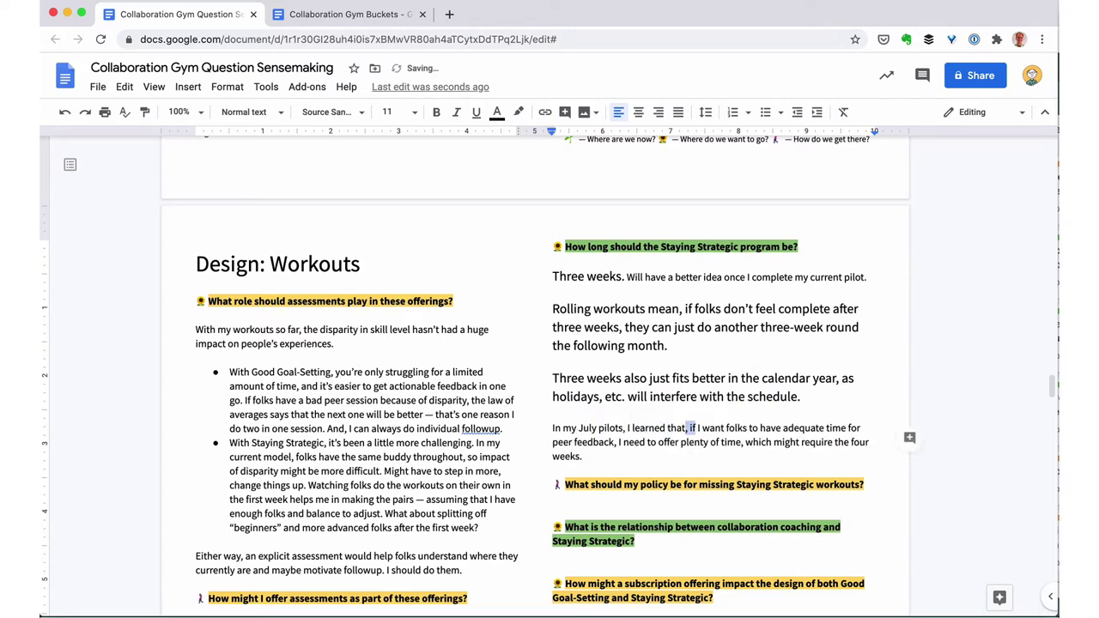
{"action": "key", "text": "BackSpace"}
{"action": "key", "text": "alt+Right"}
{"action": "key", "text": "shift+alt+Right"}
{"action": "type", "text": "want"}
{"action": "key", "text": "shift+alt+Right"}
{"action": "key", "text": "BackSpace"}
{"action": "key", "text": "Down"}
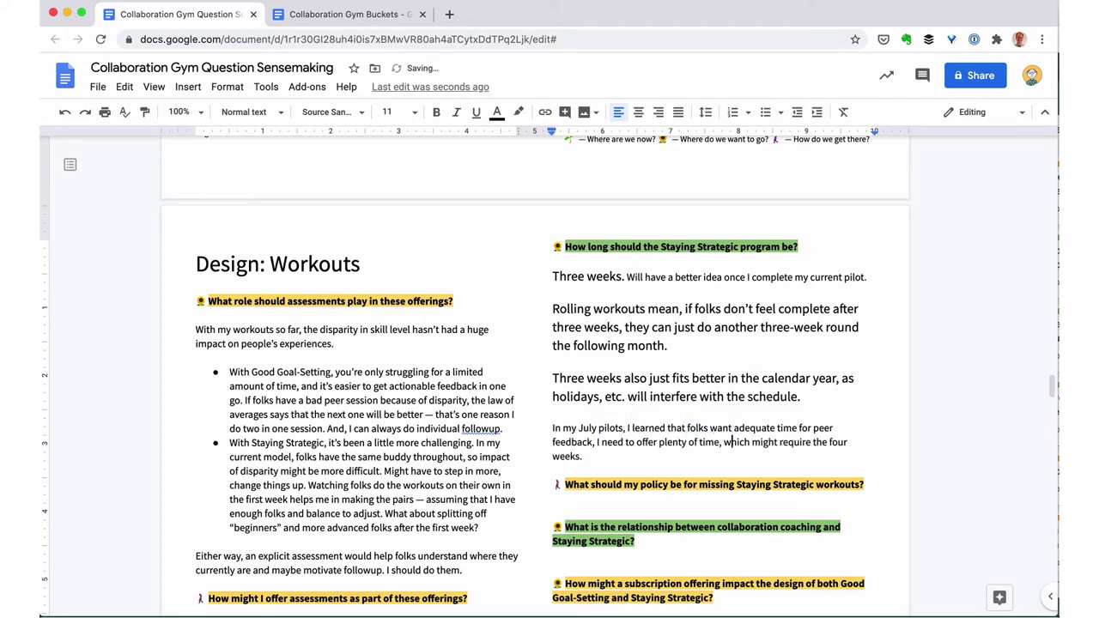
- Replace the rest of the pilots sentence after "feedback" with ". However I was able to make adjustments that feel like they do that."
{"action": "key", "text": "alt+Left"}
{"action": "key", "text": "alt+Left"}
{"action": "key", "text": "alt+Left"}
{"action": "key", "text": "alt+Left"}
{"action": "key", "text": "alt+Left"}
{"action": "key", "text": "alt+Left"}
{"action": "key", "text": "alt+Left"}
{"action": "key", "text": "alt+Left"}
{"action": "key", "text": "Left"}
{"action": "key", "text": "Left"}
{"action": "key", "text": "shift+alt+Down"}
{"action": "type", "text": ". However I was able t"}
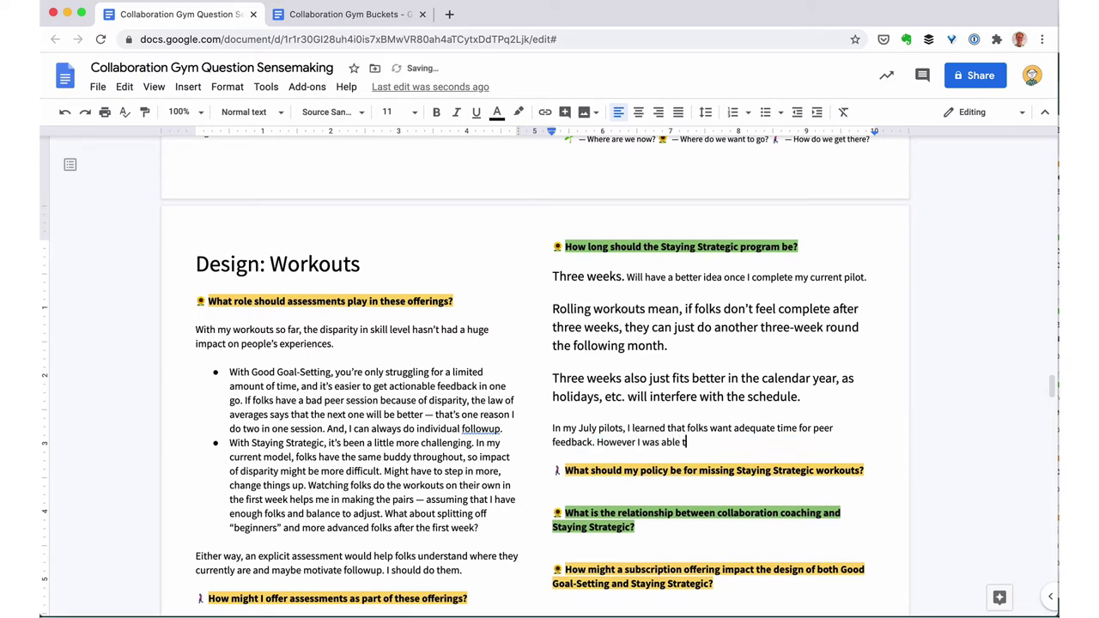
{"action": "type", "text": "o make adjustments that feel like they do that."}
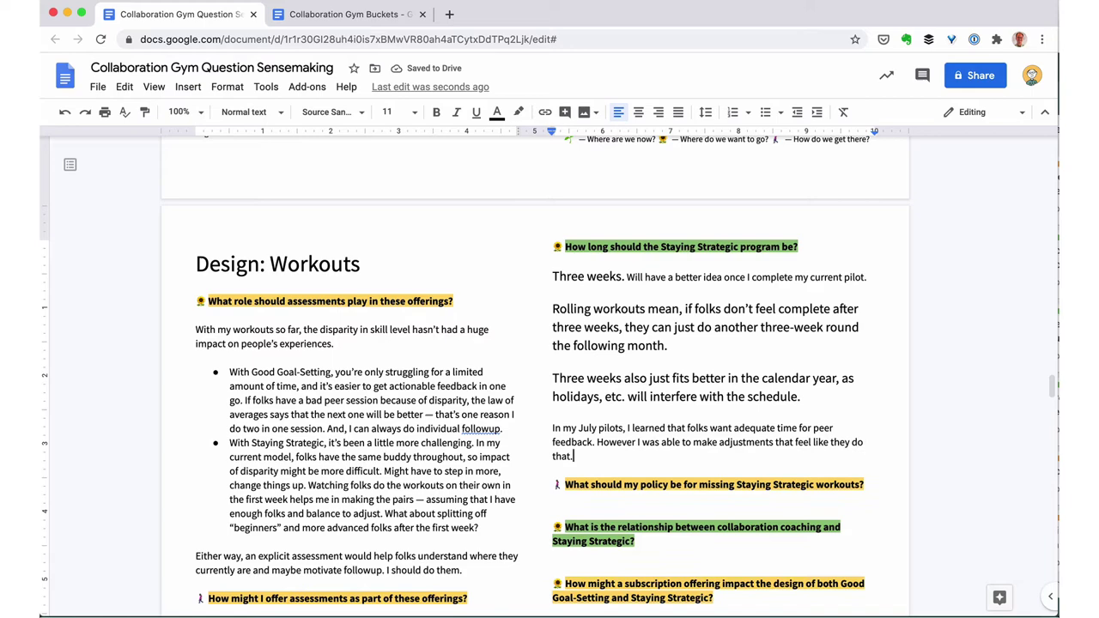
- Append "I can also mitigate this by making this part of a larger cohort program." to the pilots paragraph, followed by a line break
{"action": "type", "text": " I can also mitigate this by making this part of a "}
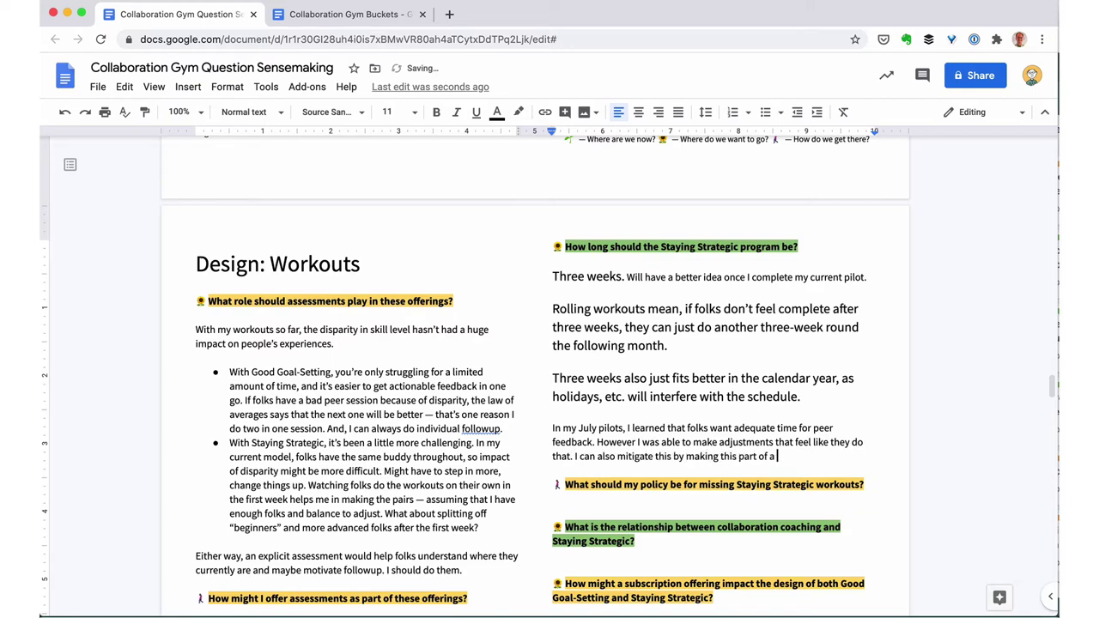
{"action": "type", "text": "larger cohort program."}
{"action": "key", "text": "Return"}
- Move the question on the relationship between collaboration coaching and Staying Strategic to Overall Packaging, below "Where does collaboration coaching fit into the packaging?"
{"action": "scroll", "coordinate": [550, 378], "scroll_direction": "down", "scroll_amount": 2}
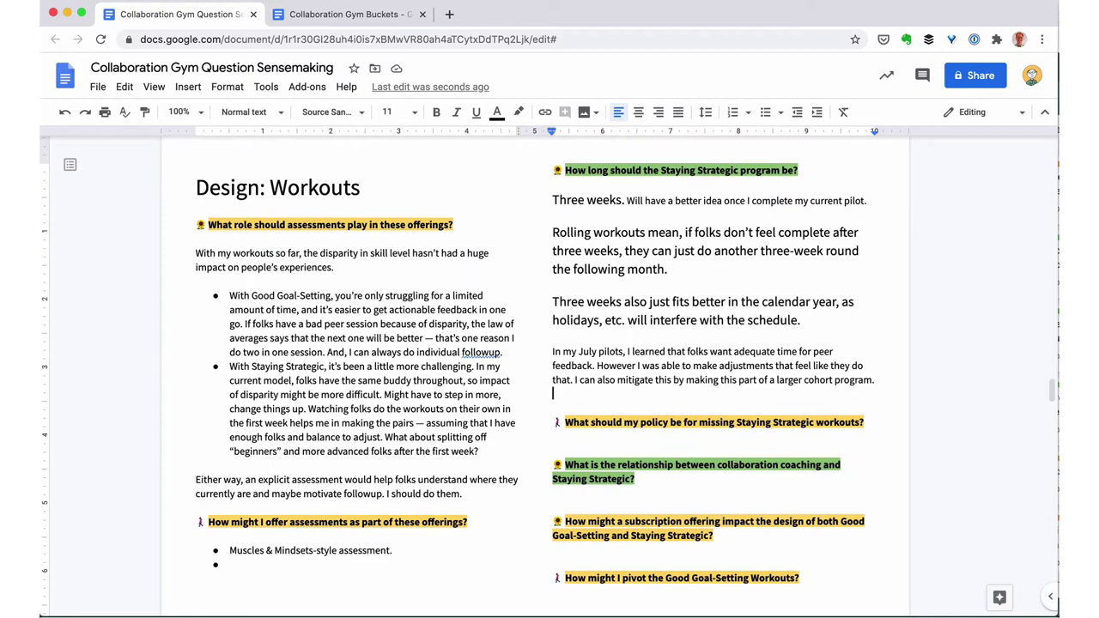
{"action": "scroll", "coordinate": [624, 390], "scroll_direction": "down", "scroll_amount": 1}
{"action": "left_click", "coordinate": [624, 389]}
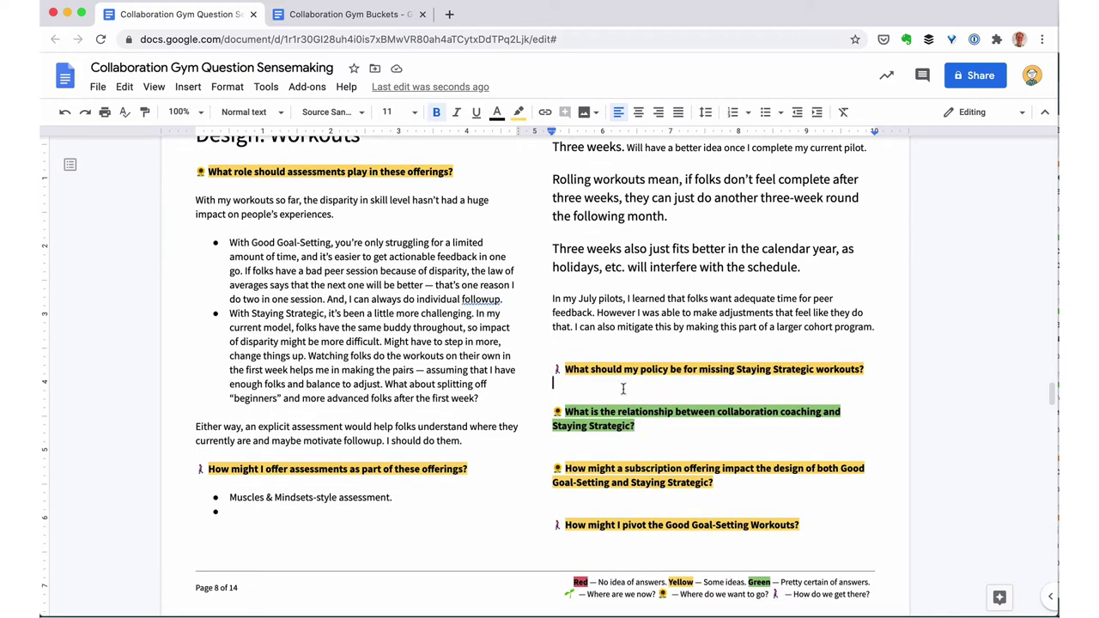
{"action": "scroll", "coordinate": [624, 389], "scroll_direction": "up", "scroll_amount": 2}
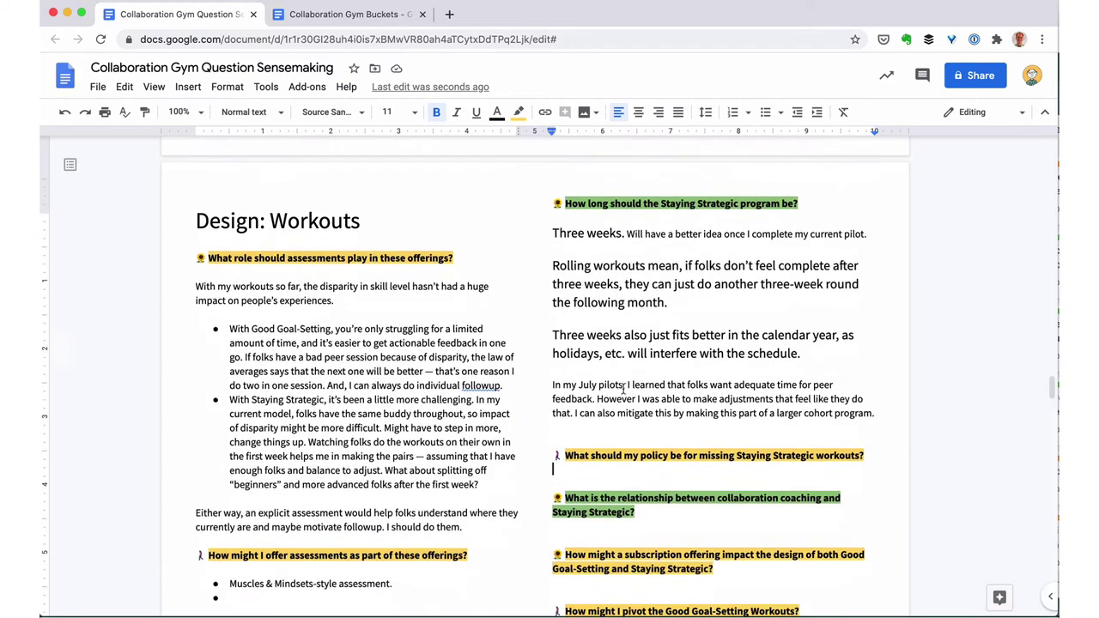
{"action": "scroll", "coordinate": [624, 389], "scroll_direction": "down", "scroll_amount": 1}
{"action": "triple_click", "coordinate": [623, 443]}
{"action": "key", "text": "super+x"}
{"action": "scroll", "coordinate": [479, 516], "scroll_direction": "up", "scroll_amount": 10}
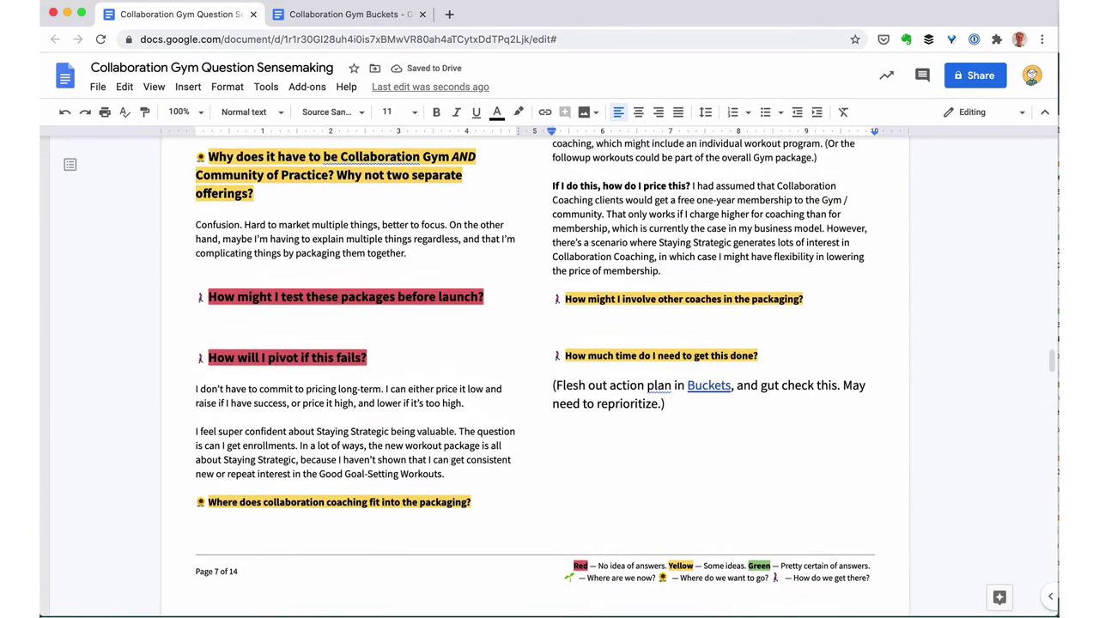
{"action": "left_click", "coordinate": [465, 539]}
{"action": "key", "text": "super+v"}
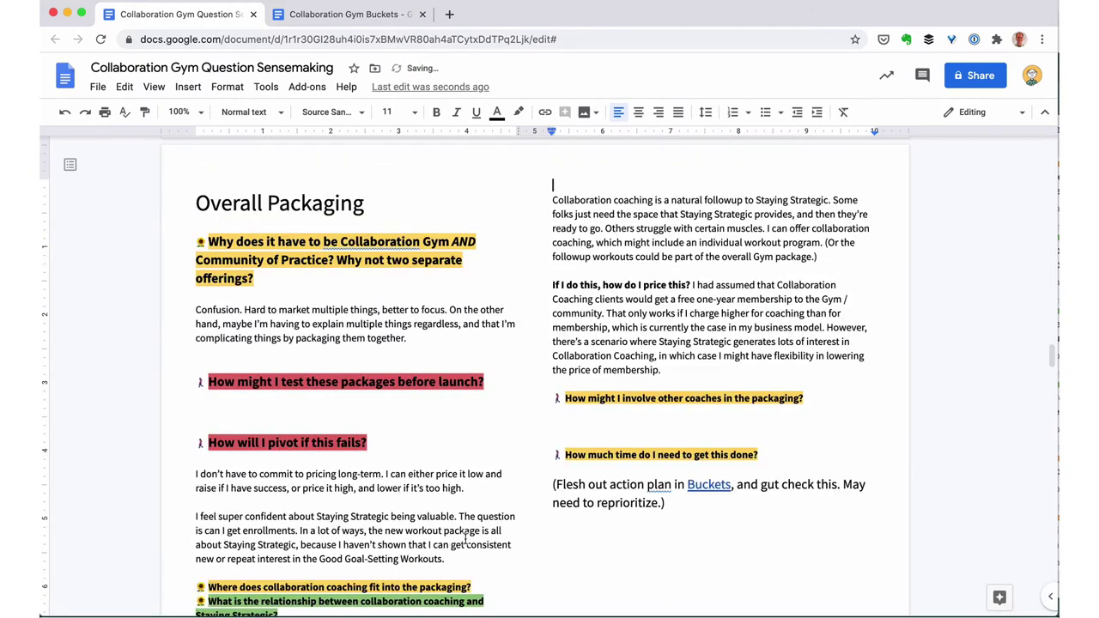
- Delete the pasted question about the relationship between collaboration coaching and Staying Strategic from Overall Packaging
{"action": "scroll", "coordinate": [408, 501], "scroll_direction": "down", "scroll_amount": 2}
{"action": "triple_click", "coordinate": [297, 485]}
{"action": "key", "text": "BackSpace"}
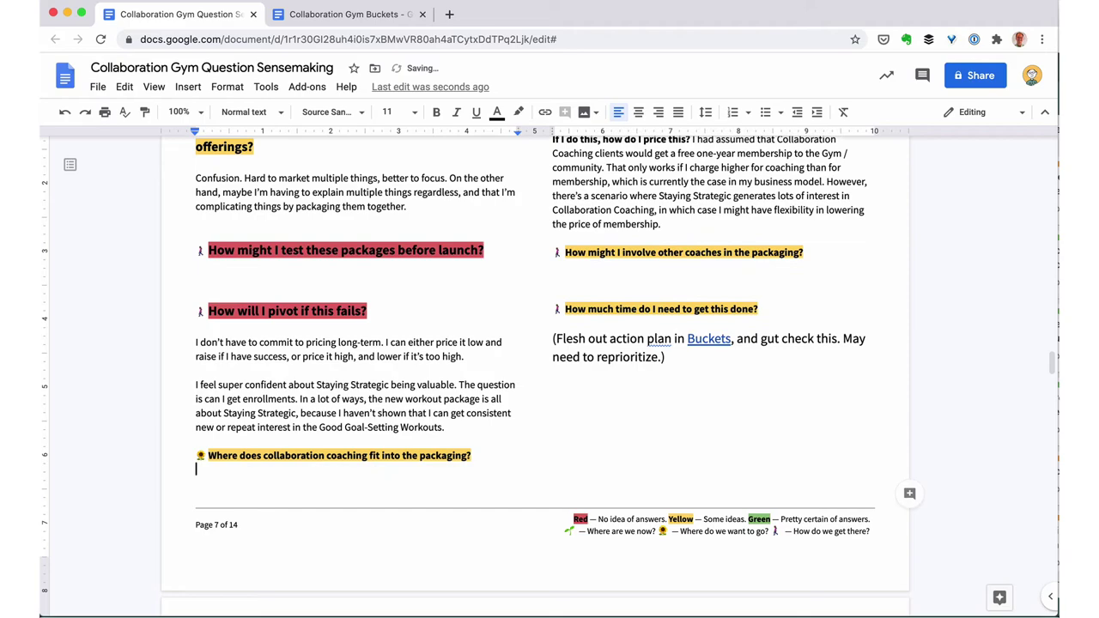
- Change the highlight of "Where does collaboration coaching fit into the packaging?" to green
{"action": "left_click_drag", "start_coordinate": [472, 456], "coordinate": [209, 455]}
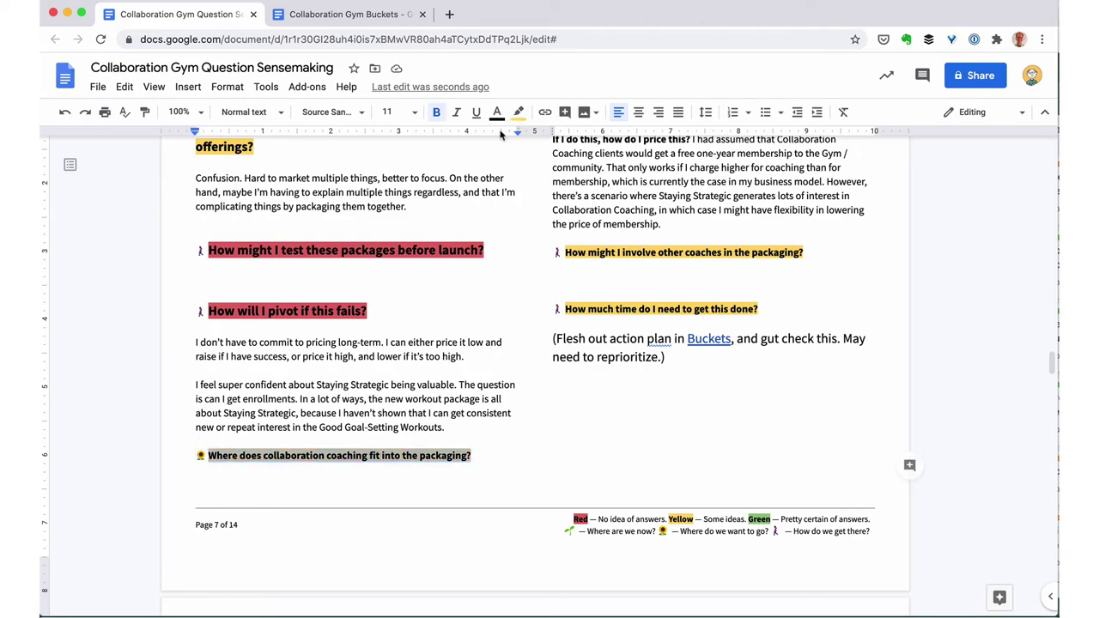
{"action": "left_click", "coordinate": [518, 111]}
{"action": "left_click", "coordinate": [587, 229]}
{"action": "left_click", "coordinate": [503, 371]}
{"action": "scroll", "coordinate": [503, 373], "scroll_direction": "up", "scroll_amount": 2}
{"action": "scroll", "coordinate": [504, 374], "scroll_direction": "down", "scroll_amount": 10}
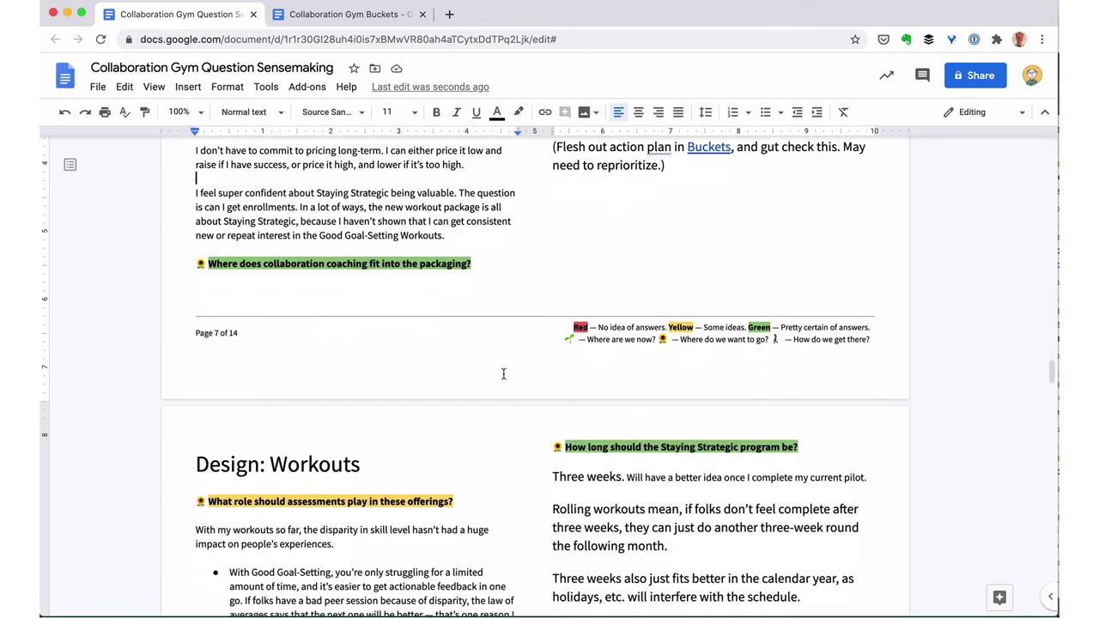
- Answer the missed Staying Strategic workouts question: folks can always make up workouts on their own, with supporting resources and individual help always on offer
{"action": "scroll", "coordinate": [503, 372], "scroll_direction": "down", "scroll_amount": 2}
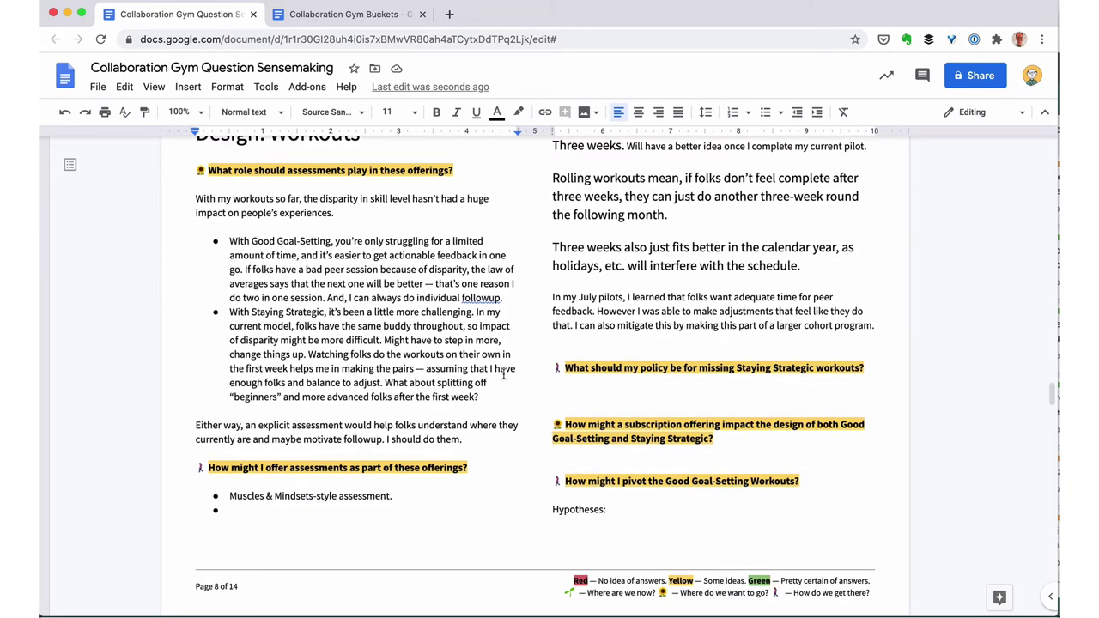
{"action": "left_click", "coordinate": [570, 394]}
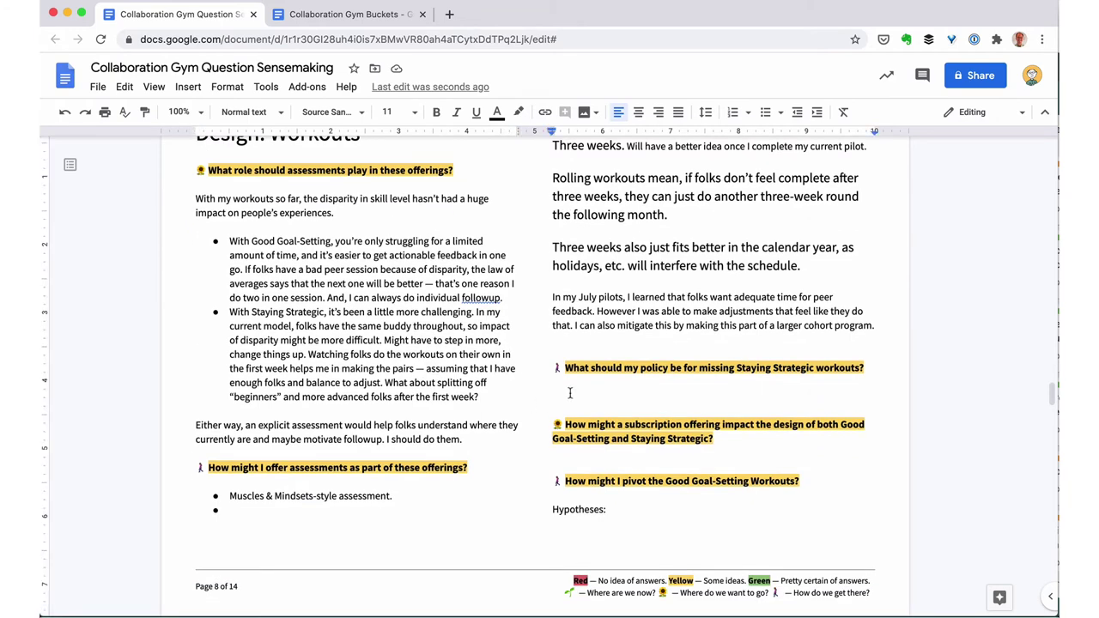
{"action": "type", "text": "At minimum, folks can always make up workou"}
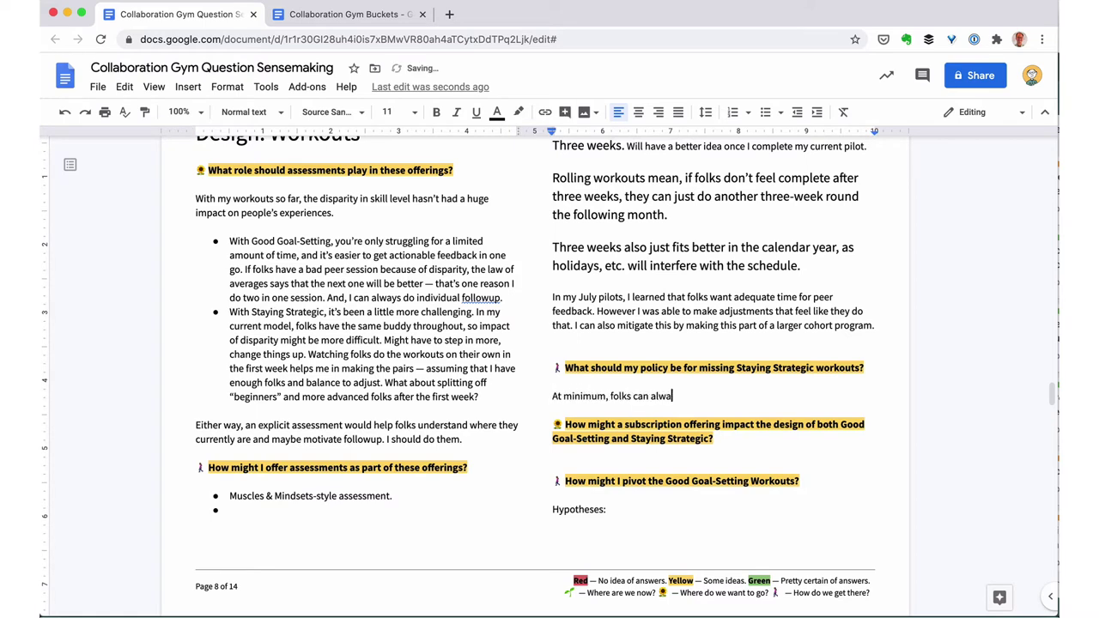
{"action": "type", "text": "ts on their own. I'll have resources to support "}
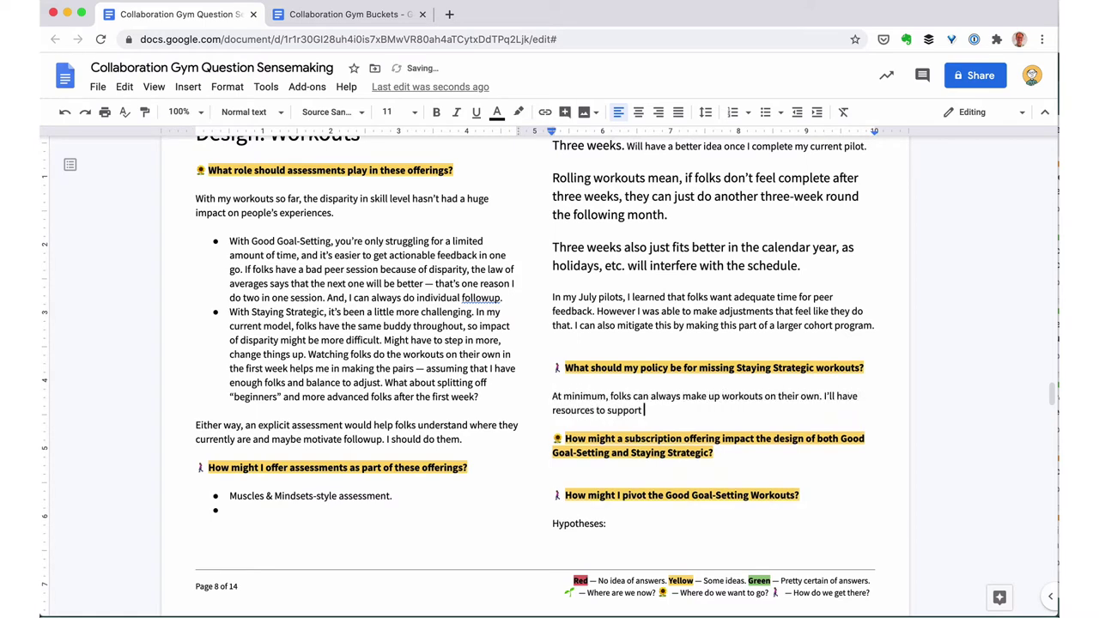
{"action": "type", "text": "folks with this, and I can always offer individual help."}
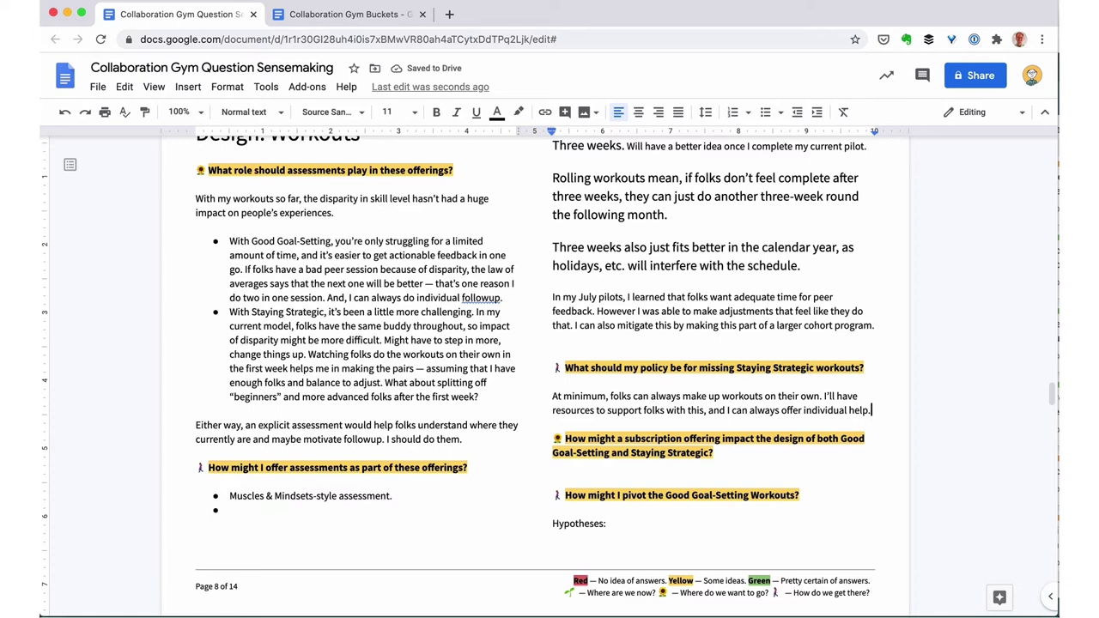
- Add a second paragraph saying missed workouts break up partnerships, folks missing too many should do it next time, and asking what's too many
{"action": "key", "text": "Return"}
{"action": "type", "text": "The challenge is that it breaks up"}
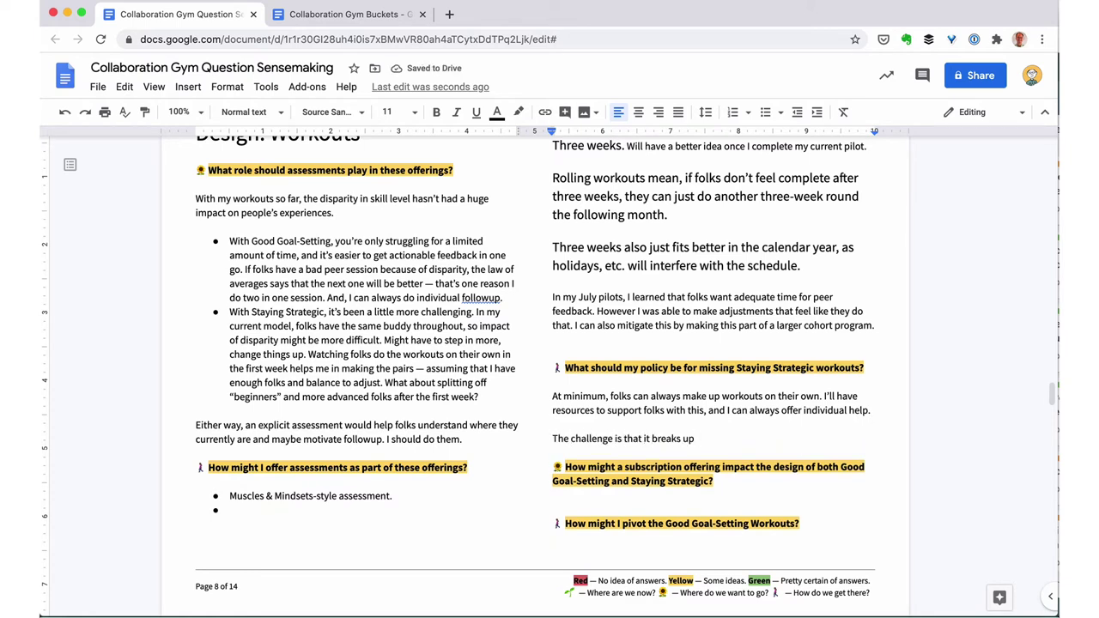
{"action": "type", "text": " partnerships. And if fo"}
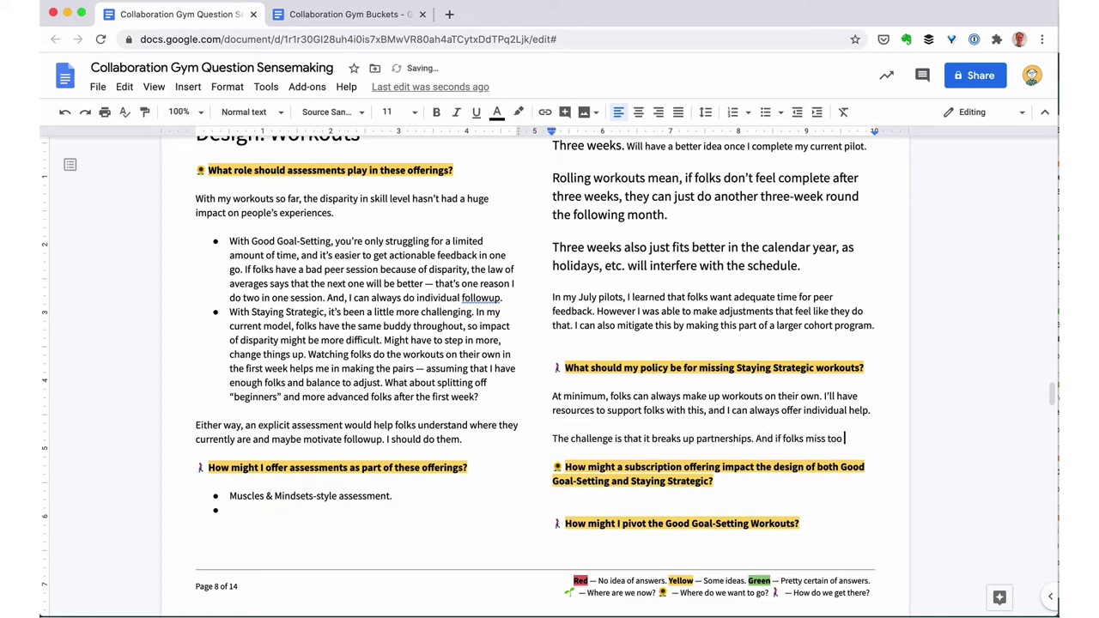
{"action": "type", "text": "lks are going too miss to many"}
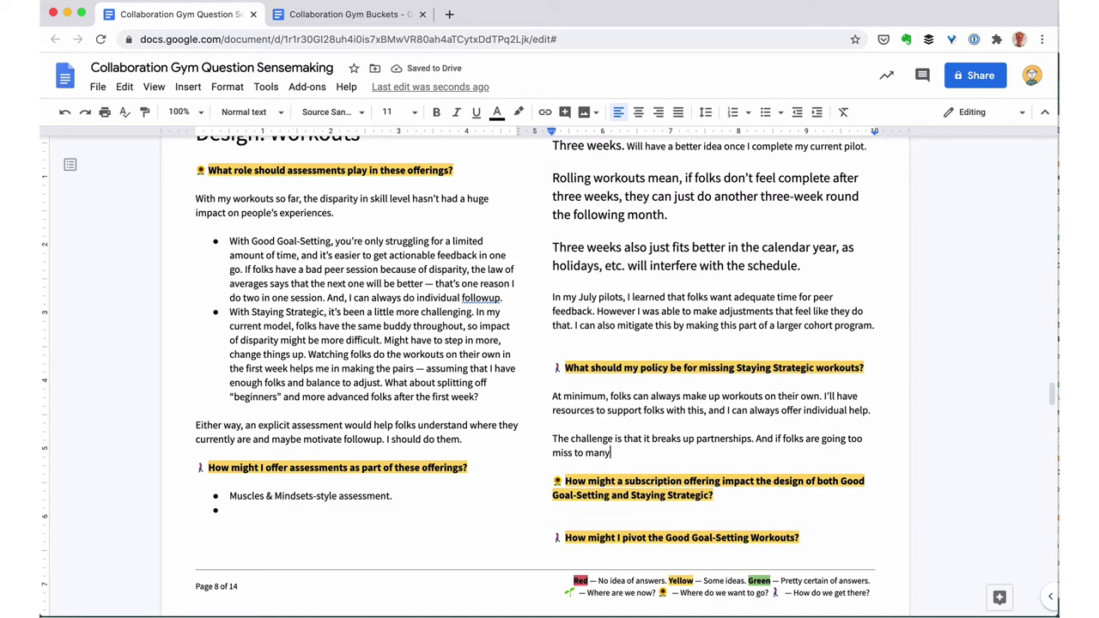
{"action": "type", "text": ", they should just do it next time. But what's too many"}
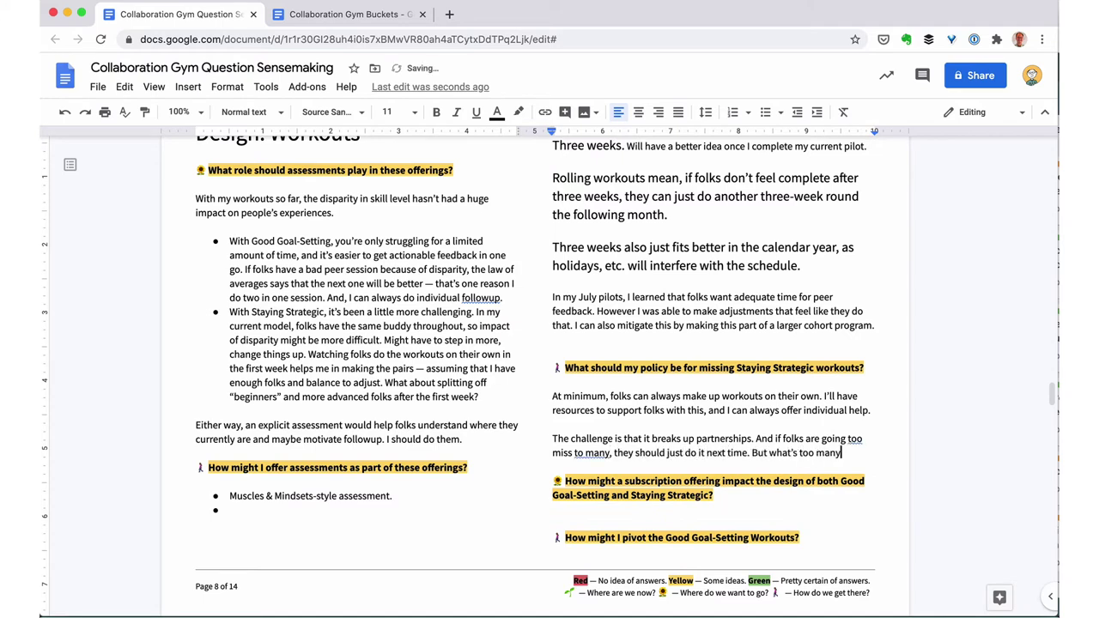
- Continue the paragraph, noting that Collaboration Muscles & Mindsets allowed missing up to two out of 12, plus "(Need to double check that last number.)"
{"action": "type", "text": "? With Collaboration Muscles & Mindset"}
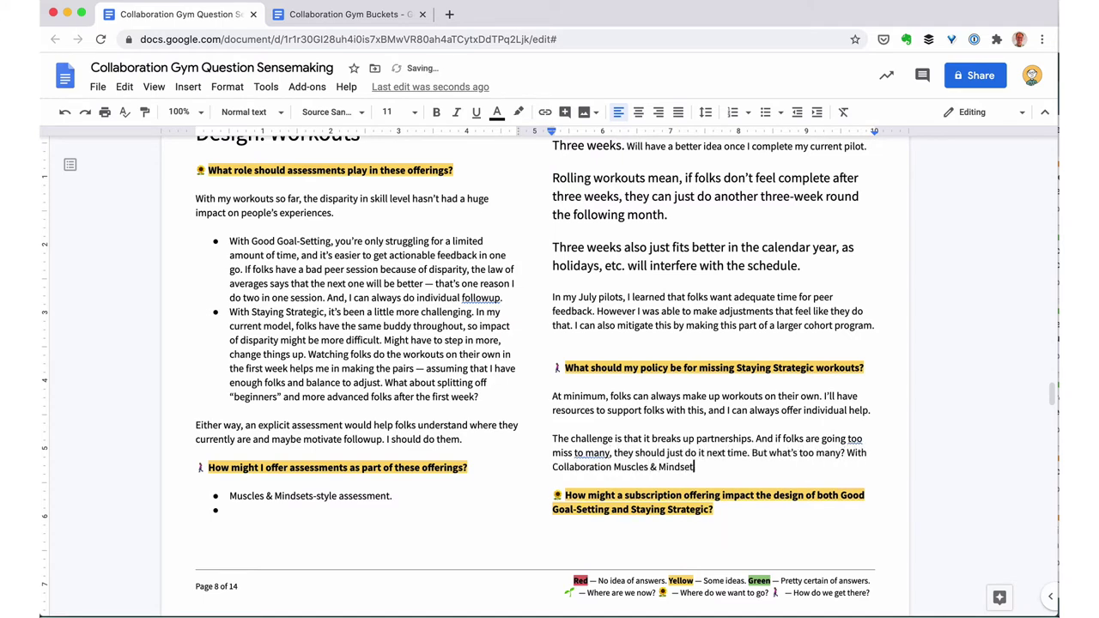
{"action": "type", "text": "s, I said that folks could miss up to"}
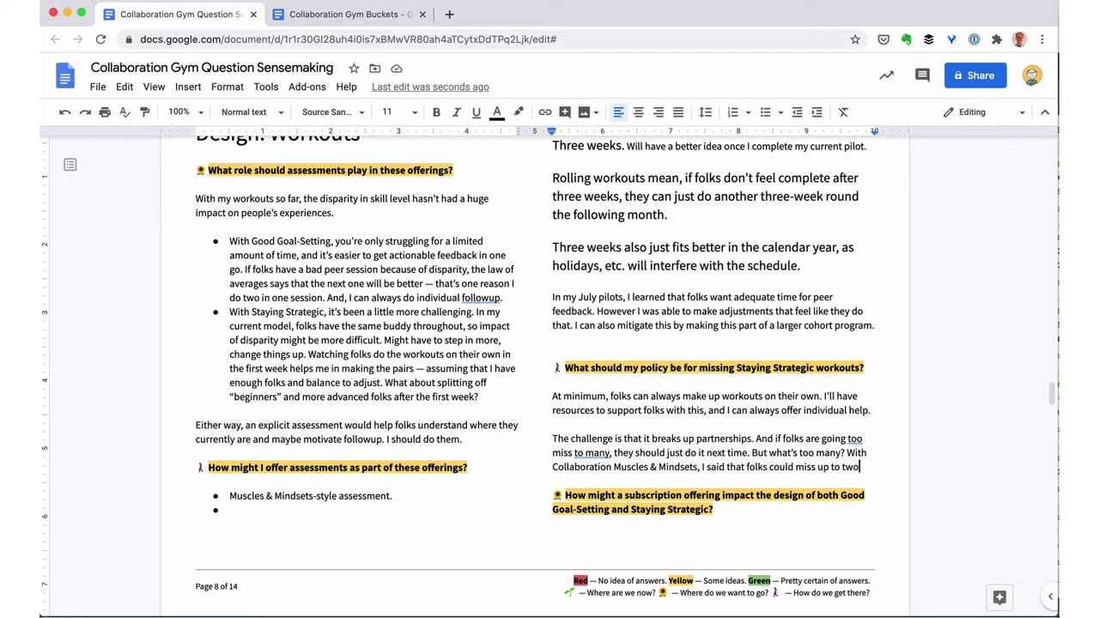
{"action": "type", "text": "two out of 12."}
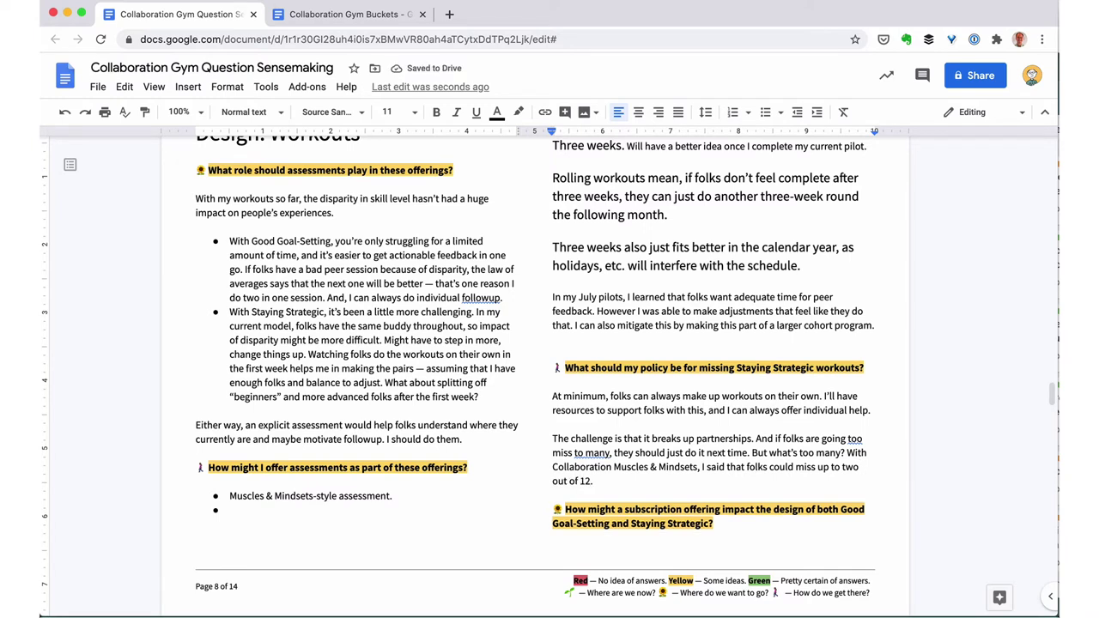
{"action": "type", "text": " (Need to double check that last number.) Maybe"}
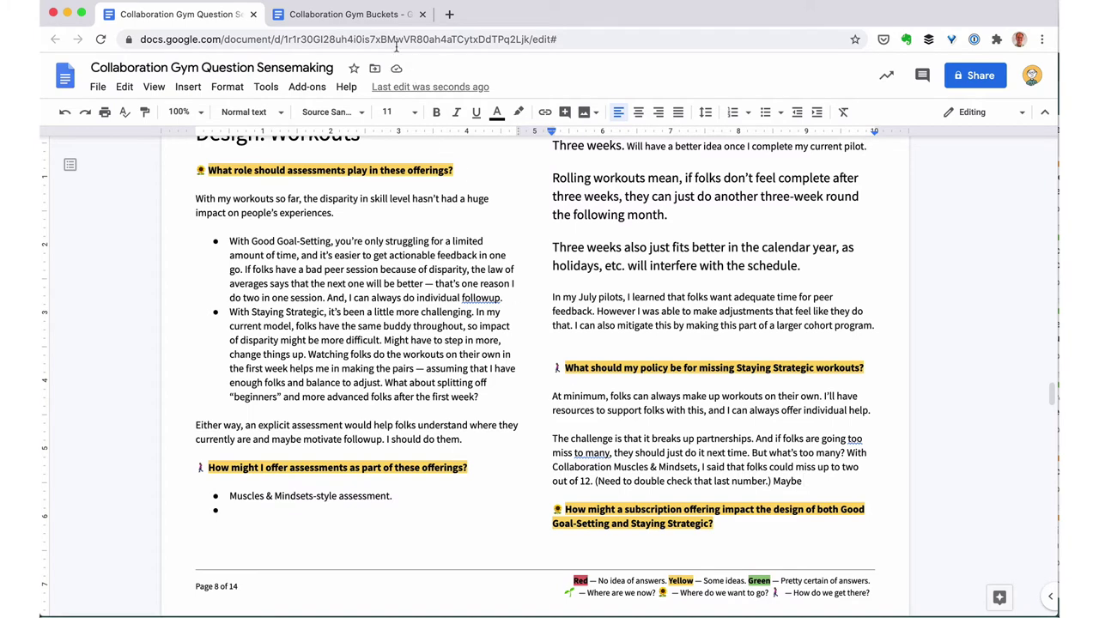
- In the Collaboration Gym Buckets document, replace the heading "Impact modeling:" with "Collect data from previous experiences:"
{"action": "left_click", "coordinate": [381, 17]}
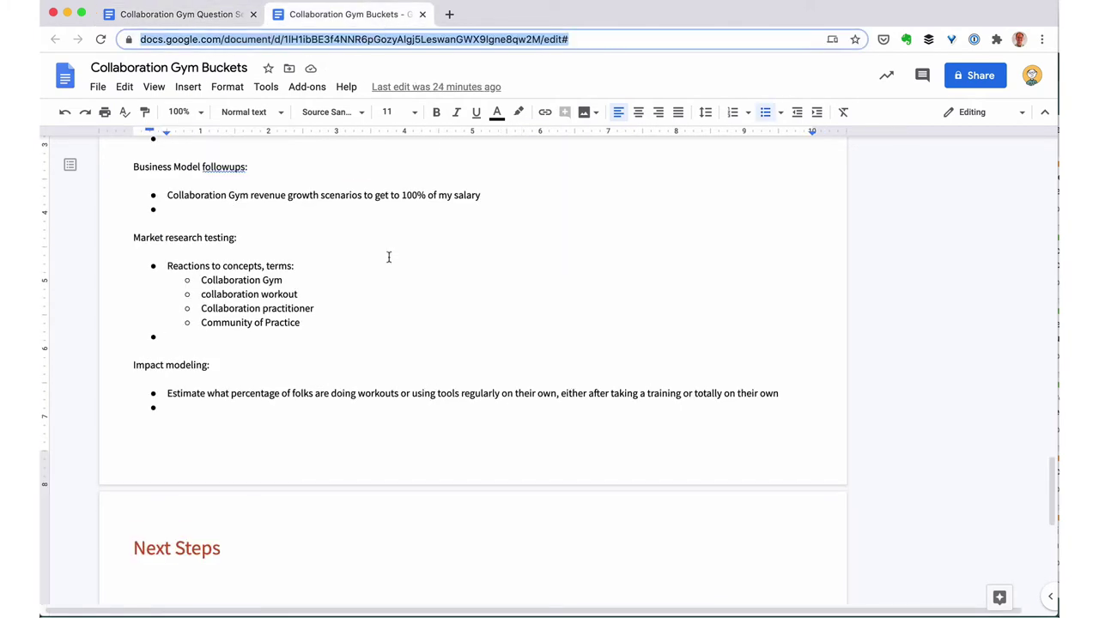
{"action": "scroll", "coordinate": [389, 257], "scroll_direction": "up", "scroll_amount": 3}
{"action": "scroll", "coordinate": [389, 257], "scroll_direction": "down", "scroll_amount": 2}
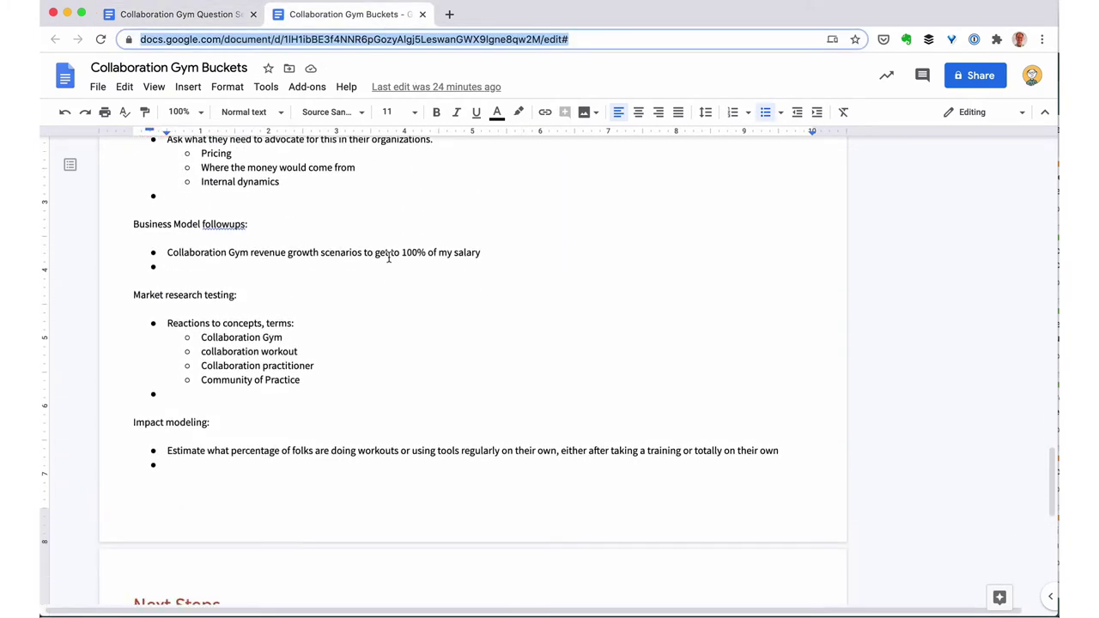
{"action": "scroll", "coordinate": [389, 257], "scroll_direction": "down", "scroll_amount": 1}
{"action": "scroll", "coordinate": [389, 257], "scroll_direction": "up", "scroll_amount": 1}
{"action": "left_click", "coordinate": [133, 416]}
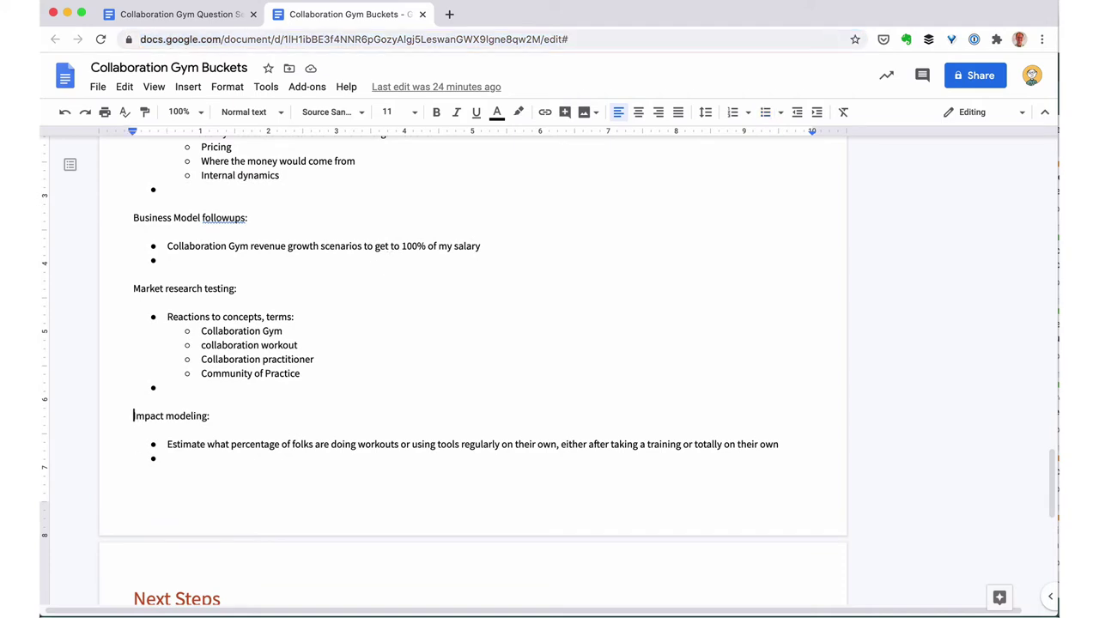
{"action": "triple_click", "coordinate": [133, 416]}
{"action": "type", "text": "Previous learning:"}
{"action": "left_click_drag", "start_coordinate": [139, 416], "coordinate": [133, 415]}
{"action": "type", "text": "Collect data from p"}
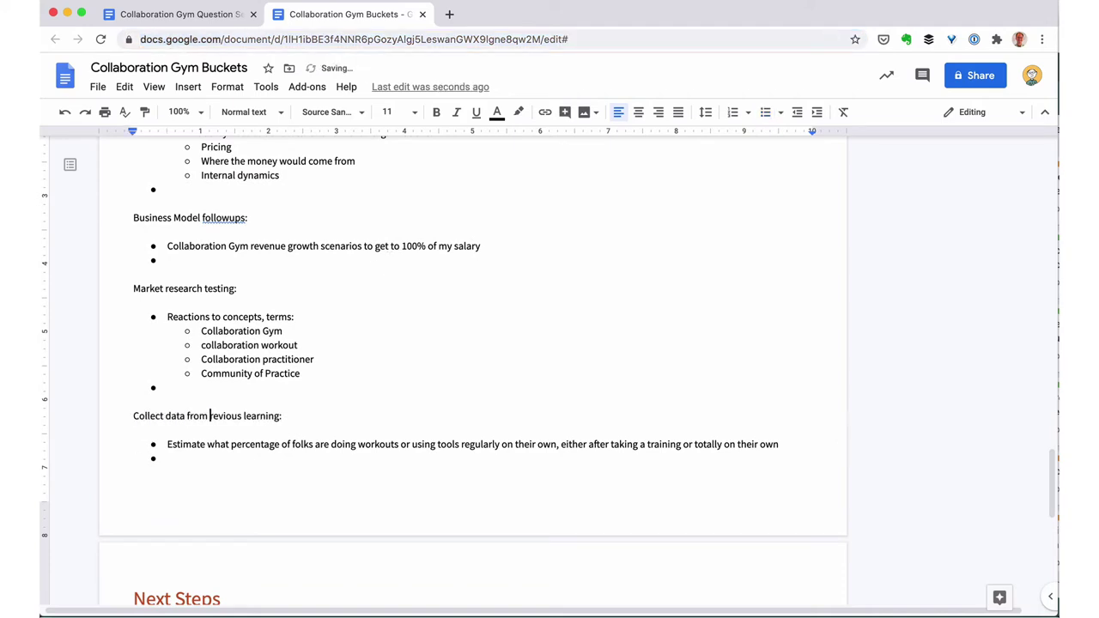
{"action": "left_click_drag", "start_coordinate": [287, 415], "coordinate": [248, 415]}
{"action": "type", "text": "experiences:"}
- Fill the empty last bullet with "How many individual workouts were in Muscles & Mindsets?" and return to the Collaboration Gym Question Sensemaking document
{"action": "left_click", "coordinate": [167, 458]}
{"action": "type", "text": "How many indivi"}
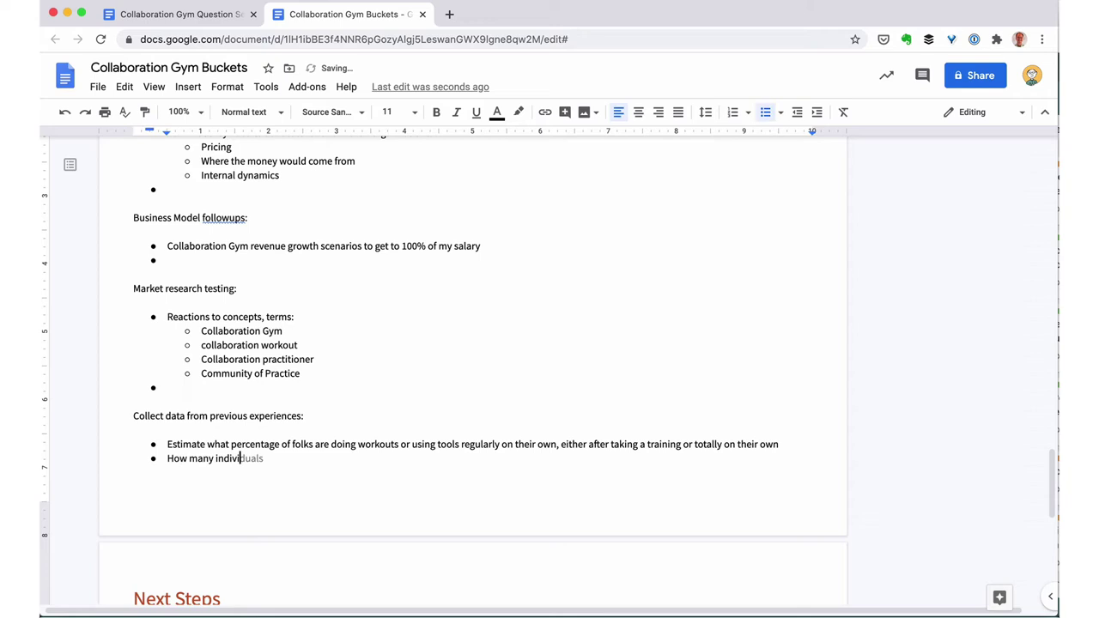
{"action": "type", "text": "dual workouts were in Muscles & Mindsets?"}
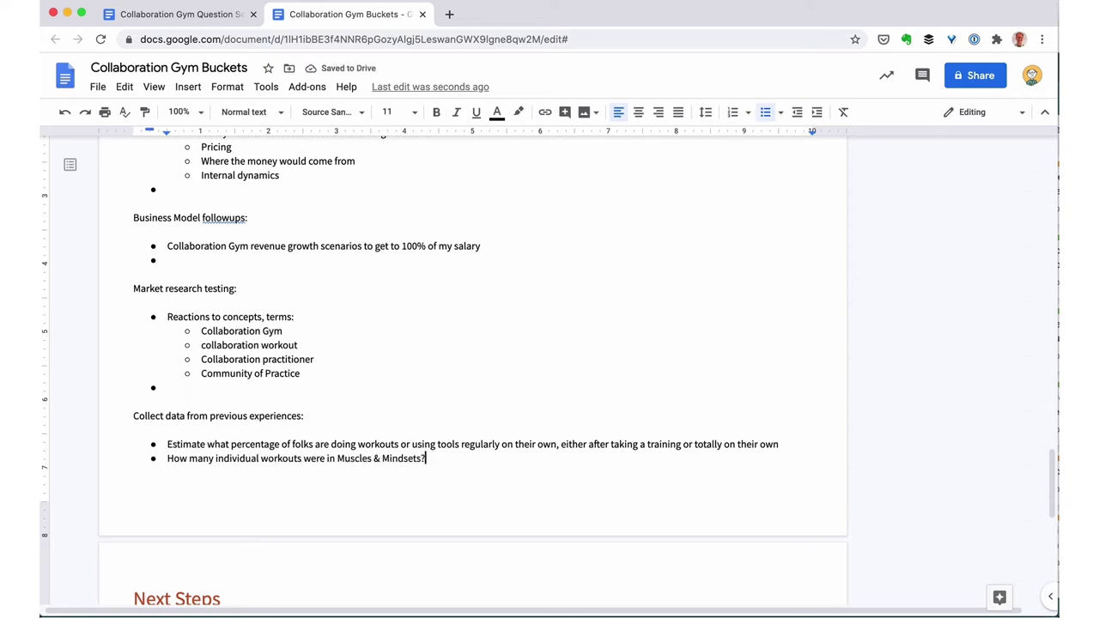
{"action": "left_click", "coordinate": [203, 18]}
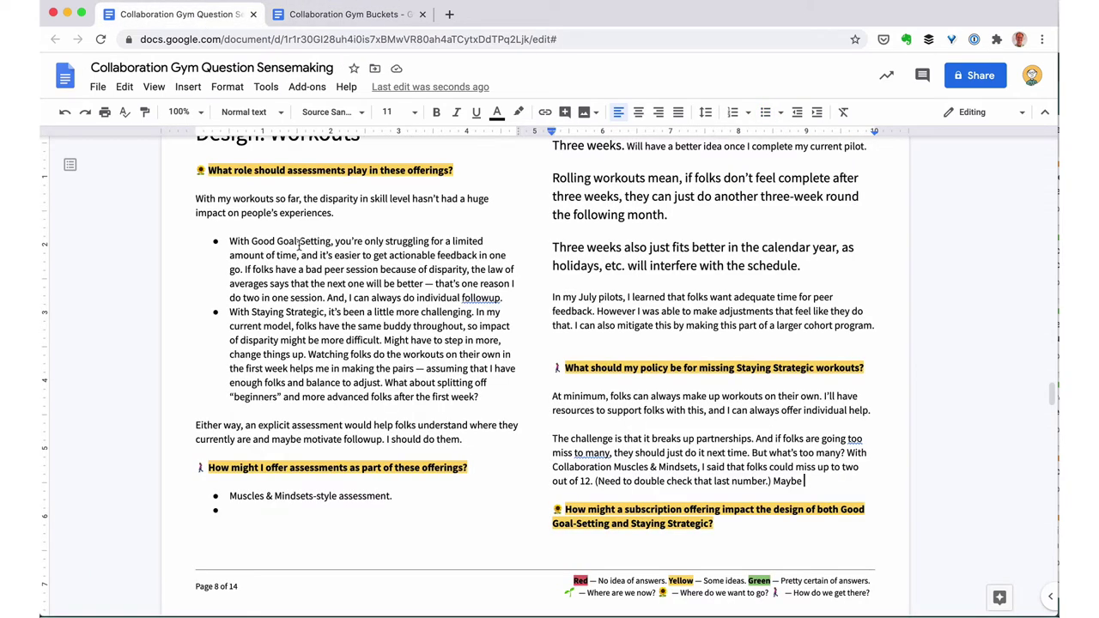
{"action": "key", "text": "alt+BackSpace"}
{"action": "type", "text": "Two seems like a lot"}
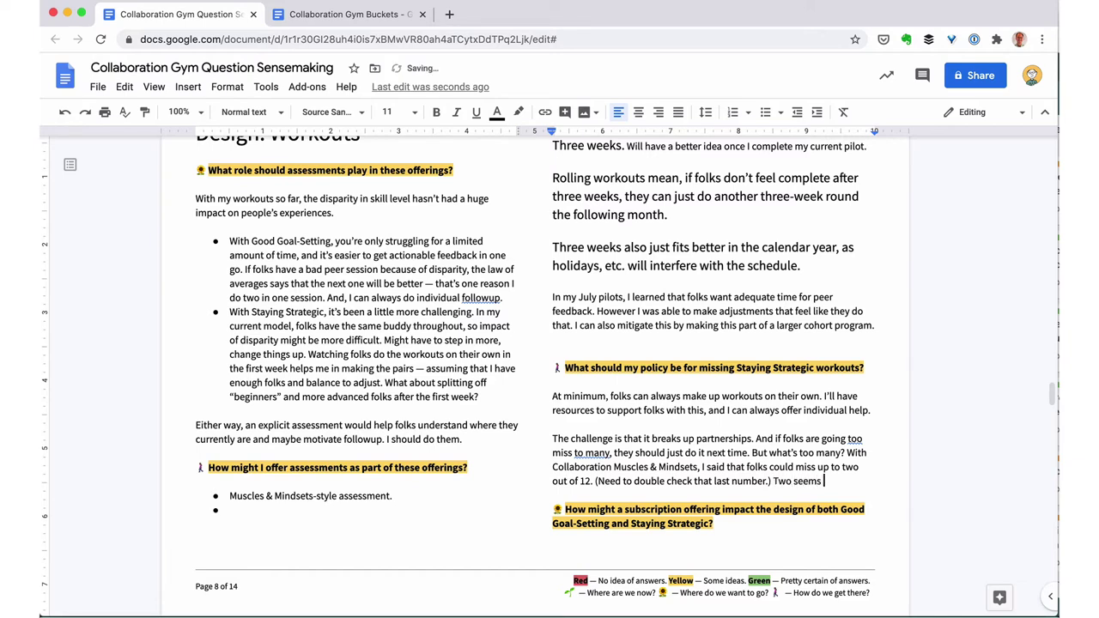
{"action": "key", "text": "alt+BackSpace"}
{"action": "key", "text": "alt+BackSpace"}
{"action": "key", "text": "alt+BackSpace"}
{"action": "key", "text": "alt+BackSpace"}
{"action": "key", "text": "alt+BackSpace"}
- Finish the policy paragraph with "Maybe two? Or one?", a note that missed peer sessions can be made up alone, and "Maybe I don't need an up-front policy?"
{"action": "type", "text": "Maybe two? Or one?"}
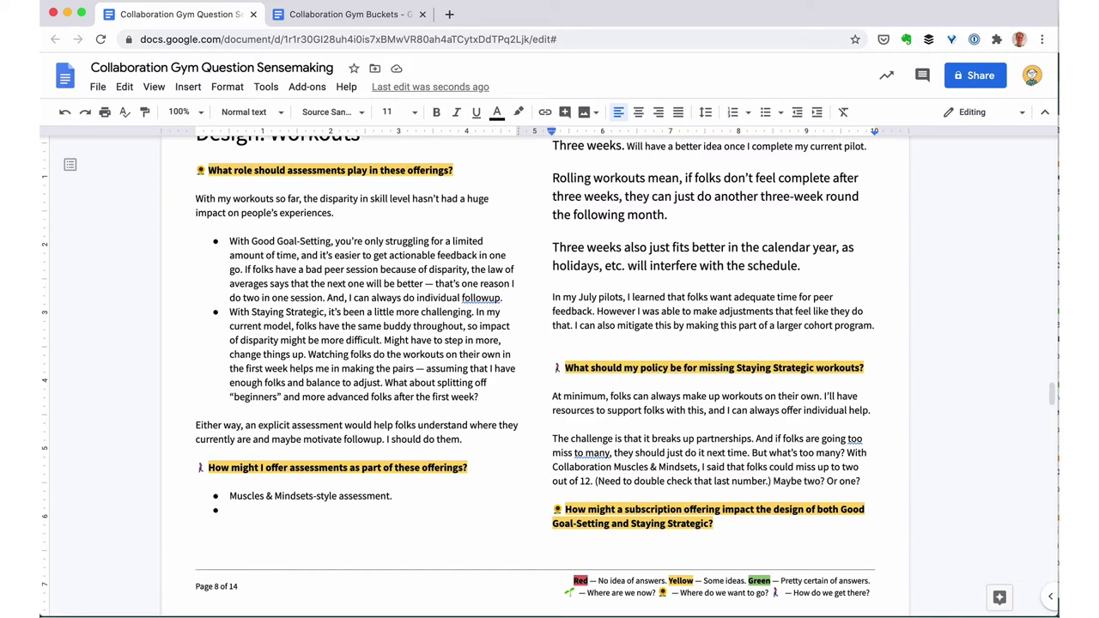
{"action": "type", "text": " It's less important if folks miss sessions w"}
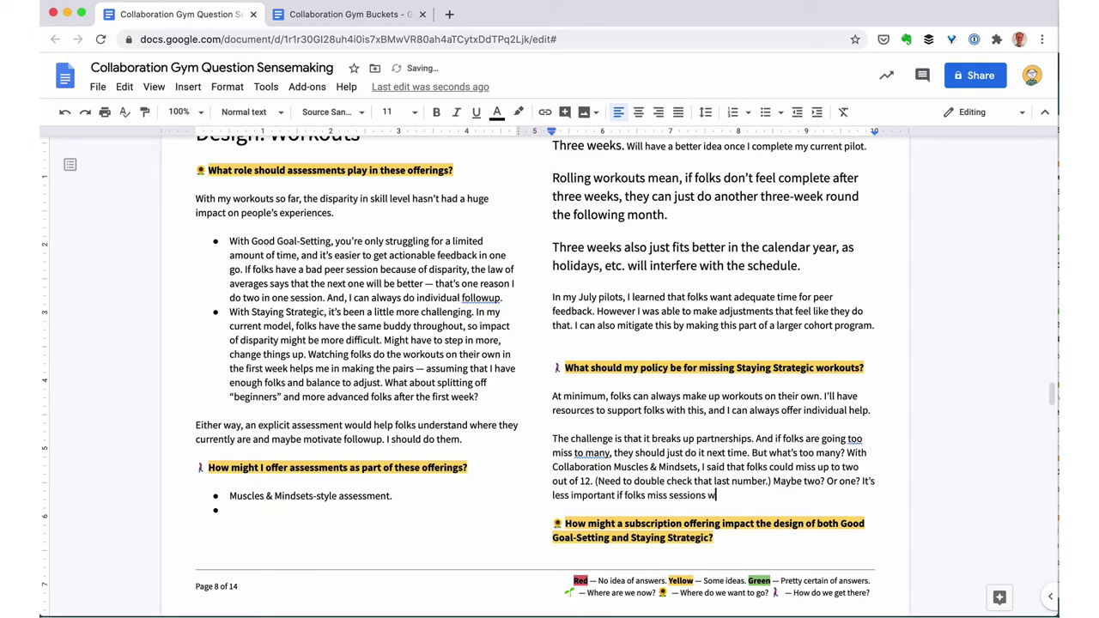
{"action": "type", "text": "ith a peer component — they can alway"}
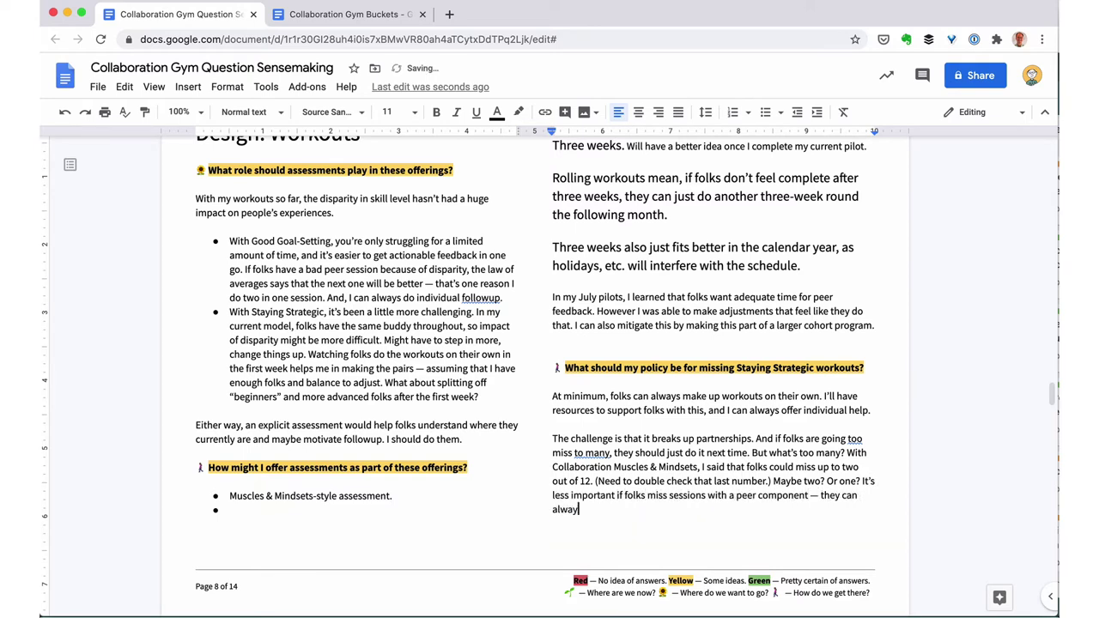
{"action": "type", "text": "s make those up on their own. Maybe I don't need an up-front policy?"}
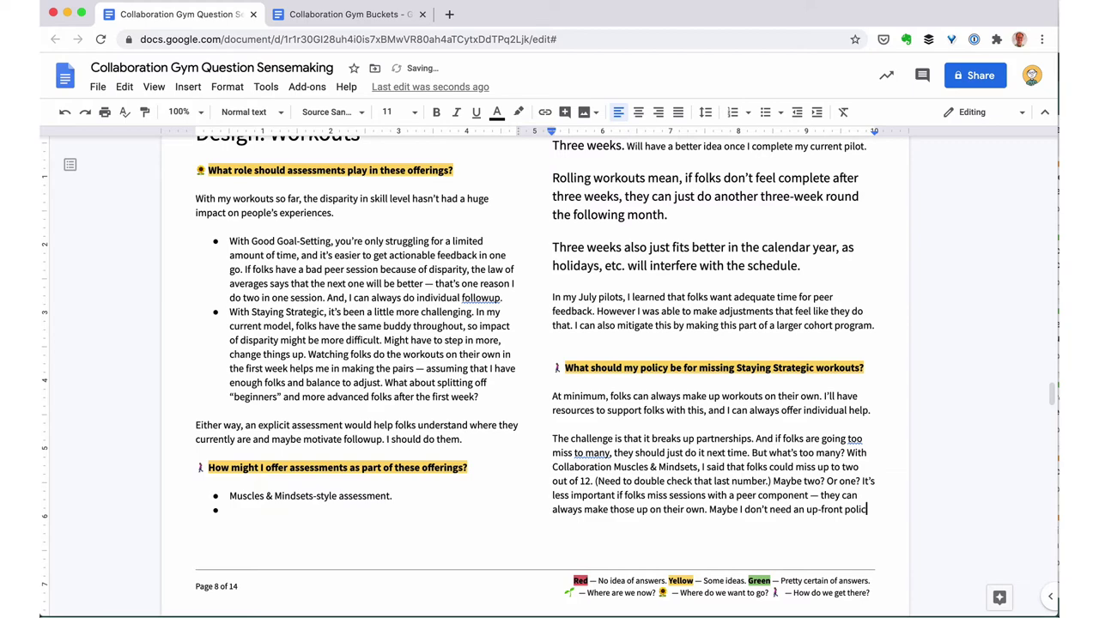
- Answer the subscription offering question: it has simplified the design and shortened both programs, because folks needing more help can participate again in the next one
{"action": "scroll", "coordinate": [549, 378], "scroll_direction": "down", "scroll_amount": 4}
{"action": "scroll", "coordinate": [214, 255], "scroll_direction": "down", "scroll_amount": 1}
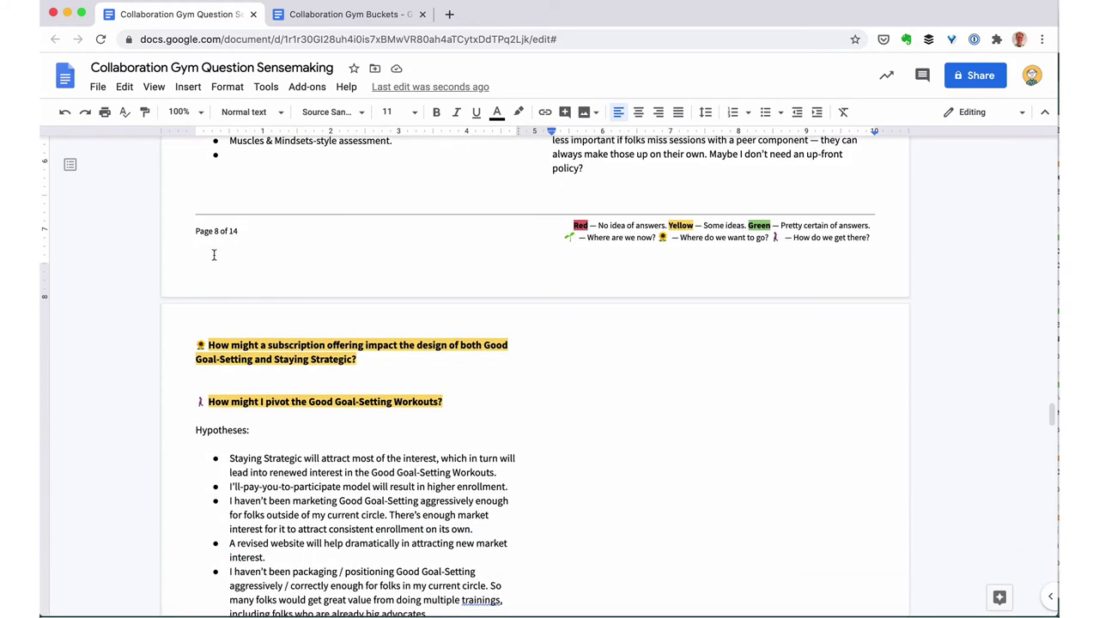
{"action": "scroll", "coordinate": [214, 255], "scroll_direction": "up", "scroll_amount": 3}
{"action": "scroll", "coordinate": [267, 351], "scroll_direction": "down", "scroll_amount": 3}
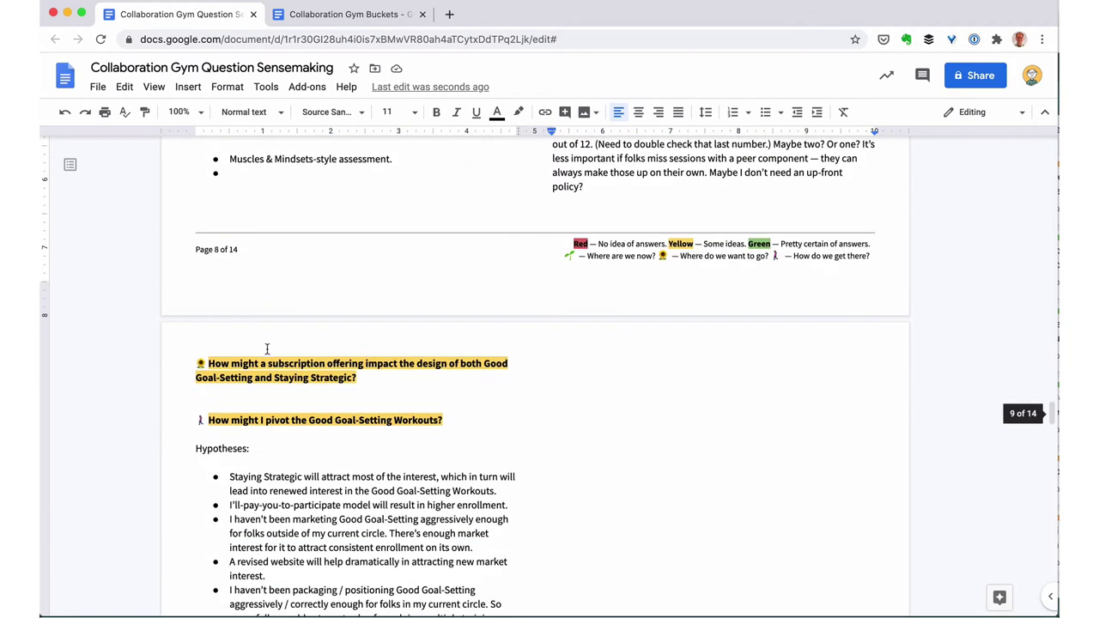
{"action": "left_click", "coordinate": [274, 398]}
{"action": "key", "text": "Return"}
{"action": "type", "text": "It's already simplified it"}
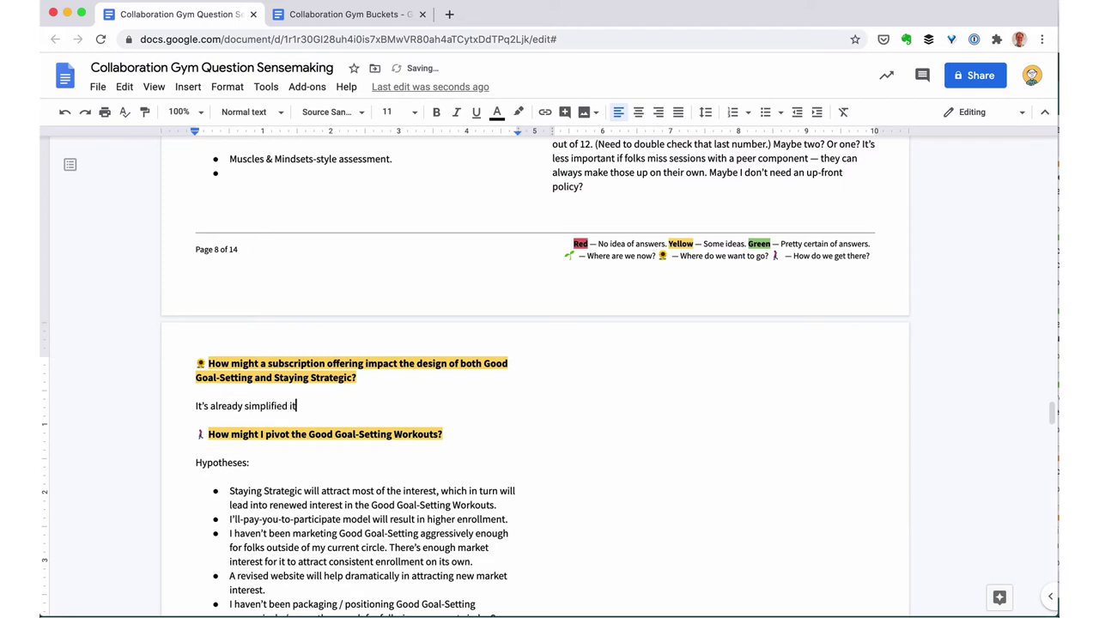
{"action": "type", "text": ". It's allowed me to shorten the progr"}
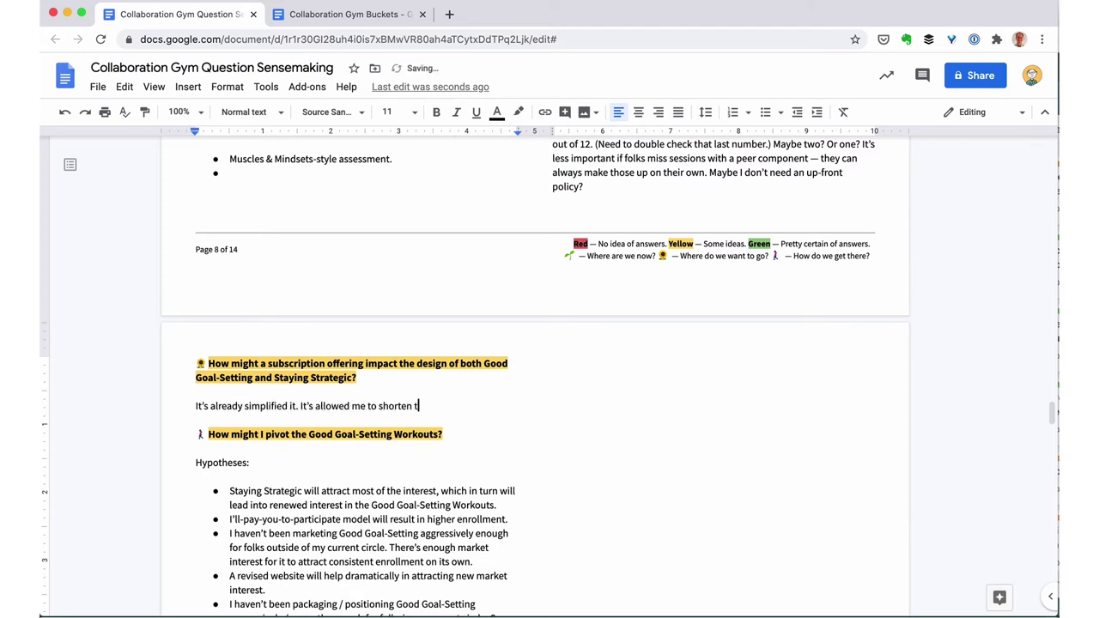
{"action": "key", "text": "BackSpace"}
{"action": "key", "text": "BackSpace"}
{"action": "key", "text": "BackSpace"}
{"action": "key", "text": "BackSpace"}
{"action": "key", "text": "BackSpace"}
{"action": "key", "text": "BackSpace"}
{"action": "key", "text": "BackSpace"}
{"action": "key", "text": "BackSpace"}
{"action": "key", "text": "BackSpace"}
{"action": "type", "text": "both programs, because if folks need more help, they can just participate again in the next one."}
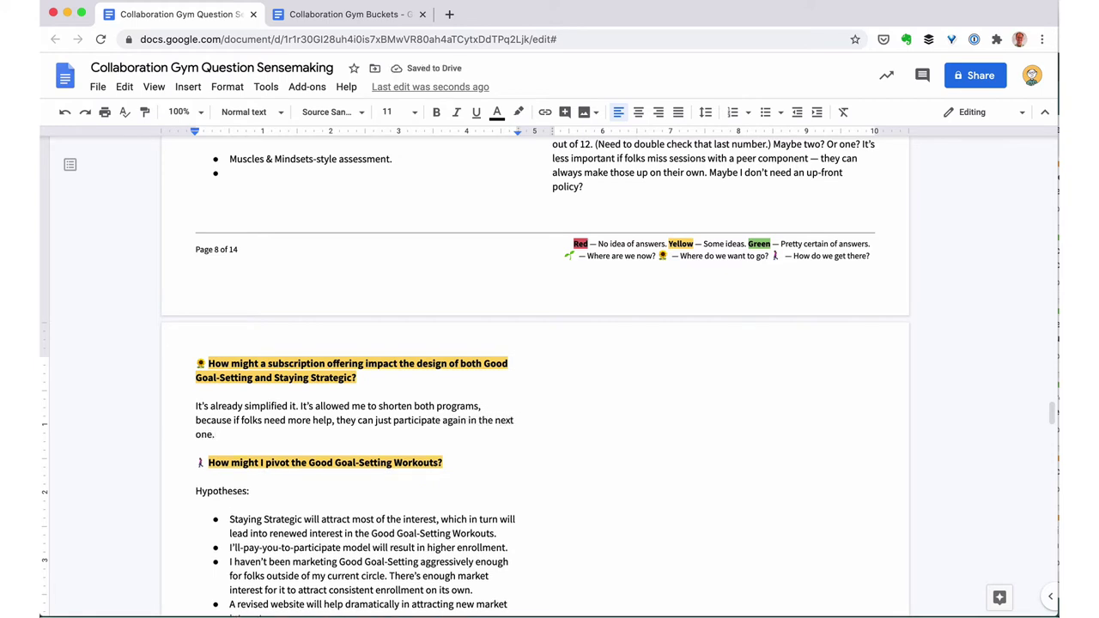
{"action": "type", "text": " It also"}
{"action": "key", "text": "BackSpace"}
{"action": "key", "text": "BackSpace"}
{"action": "key", "text": "BackSpace"}
{"action": "key", "text": "BackSpace"}
{"action": "key", "text": "BackSpace"}
{"action": "key", "text": "BackSpace"}
{"action": "key", "text": "BackSpace"}
- Append that Good Goal-Setting and Staying Strategic are natural complements encouraging participation in either order, and ask in parentheses about a more structured cohort offering
{"action": "type", "text": "Plus, Good Goal-Setting and Staying Strategic "}
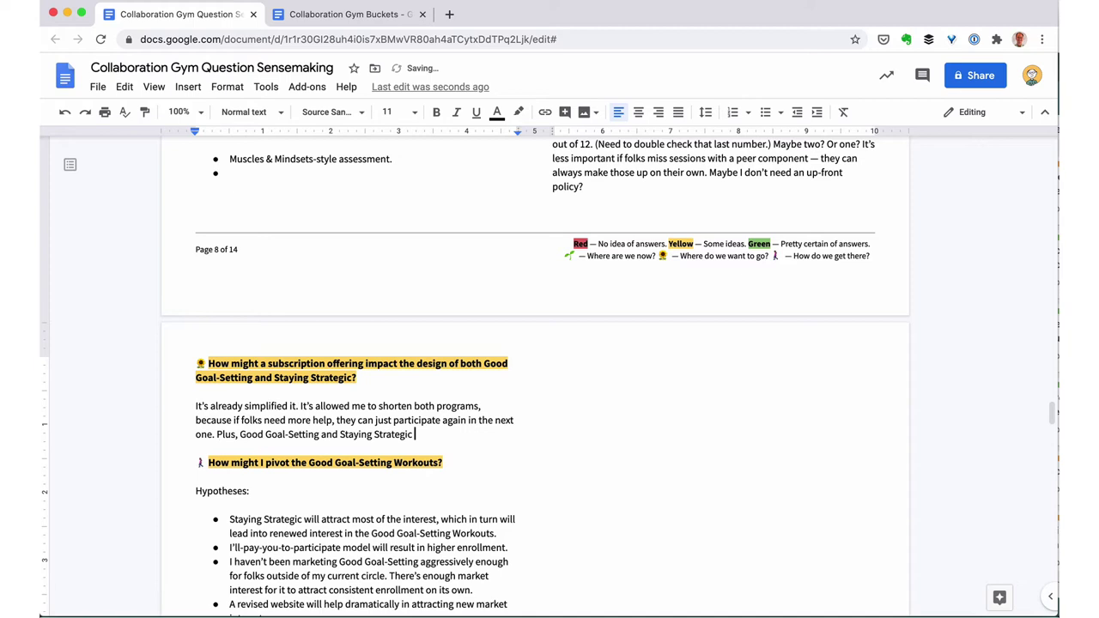
{"action": "type", "text": "are natural complements, so it just encourages folks to participate in both in whateve"}
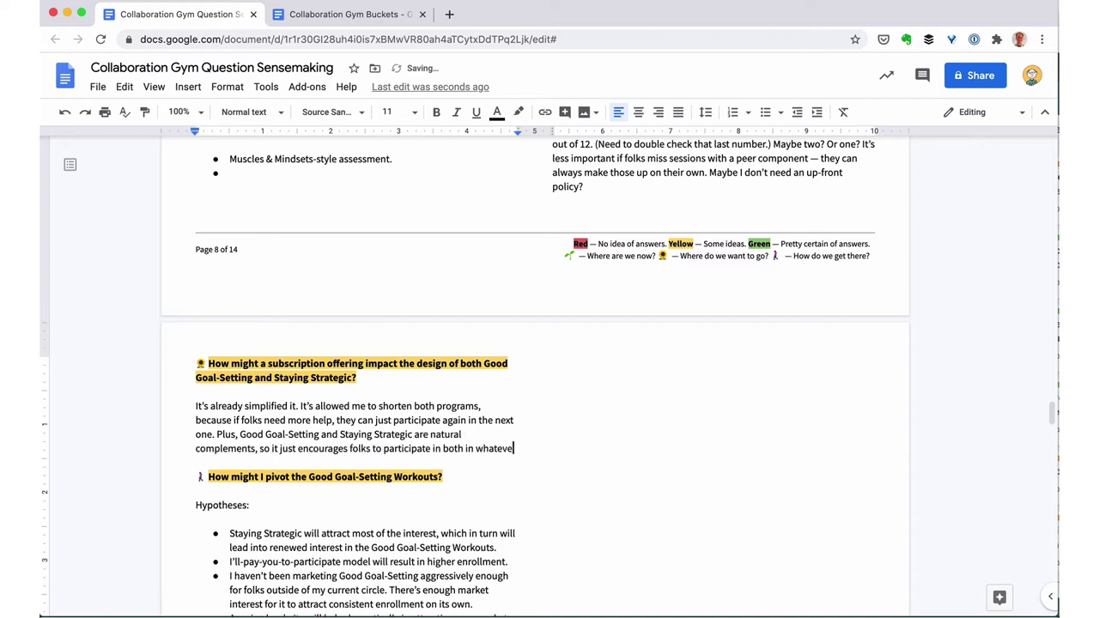
{"action": "type", "text": "r order is helpful. (That said, should I do a cohort"}
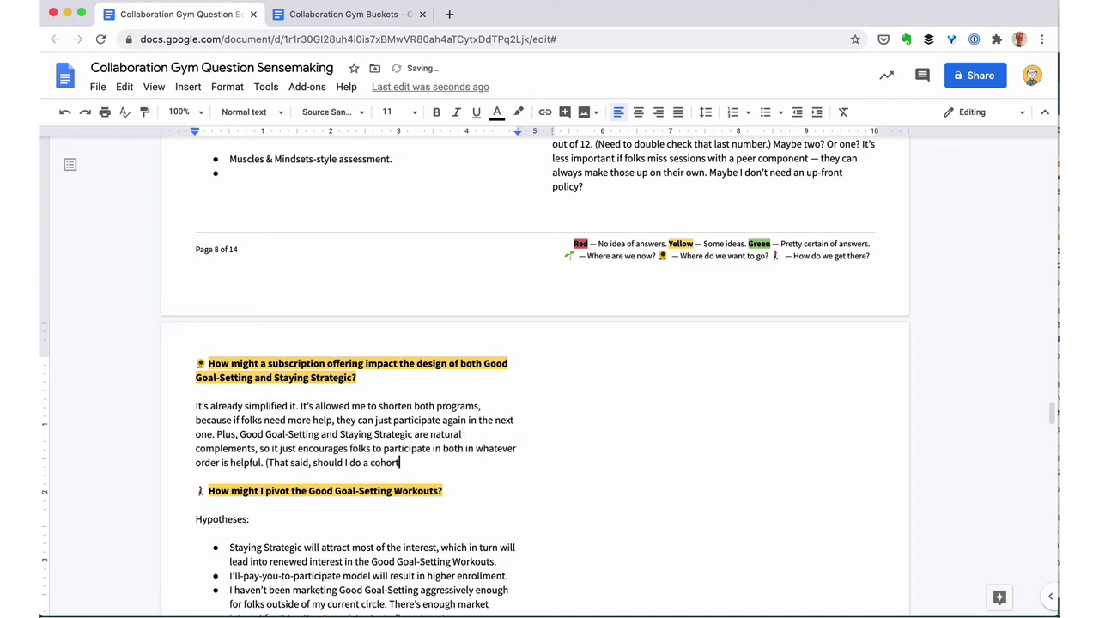
{"action": "type", "text": " offering with both that's more structured?)"}
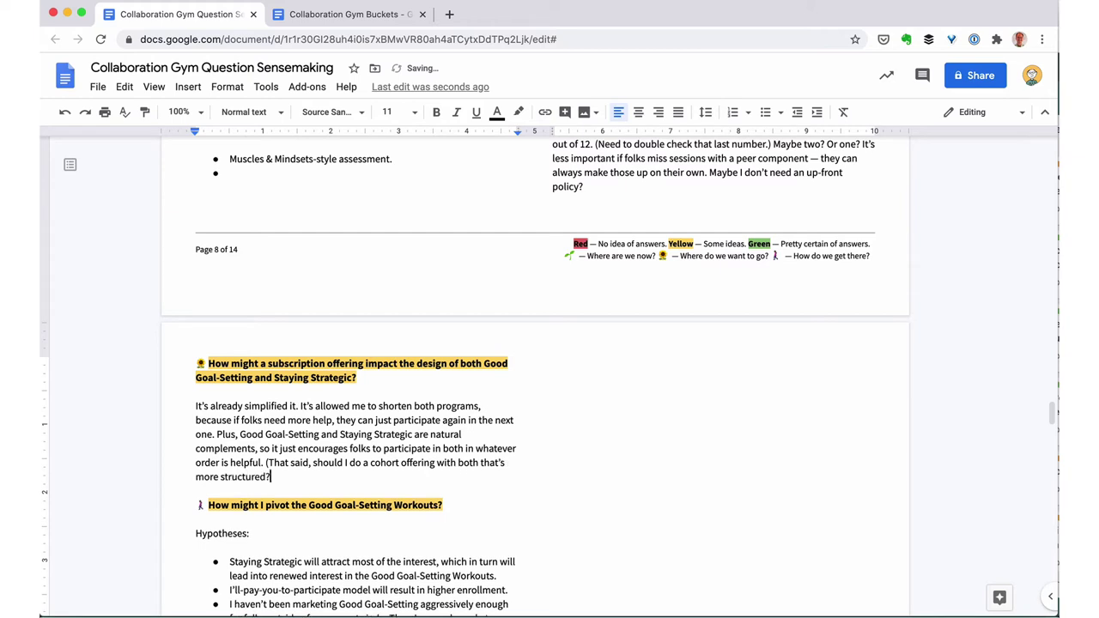
- Below the subscription answer, add the paragraph "I want to up my repetition numbers, though. That's one of the motivations for the pay-you-to-workout pricing."
{"action": "left_click", "coordinate": [266, 462]}
{"action": "key", "text": "Down"}
{"action": "key", "text": "Down"}
{"action": "key", "text": "Return"}
{"action": "key", "text": "Return"}
{"action": "key", "text": "Up"}
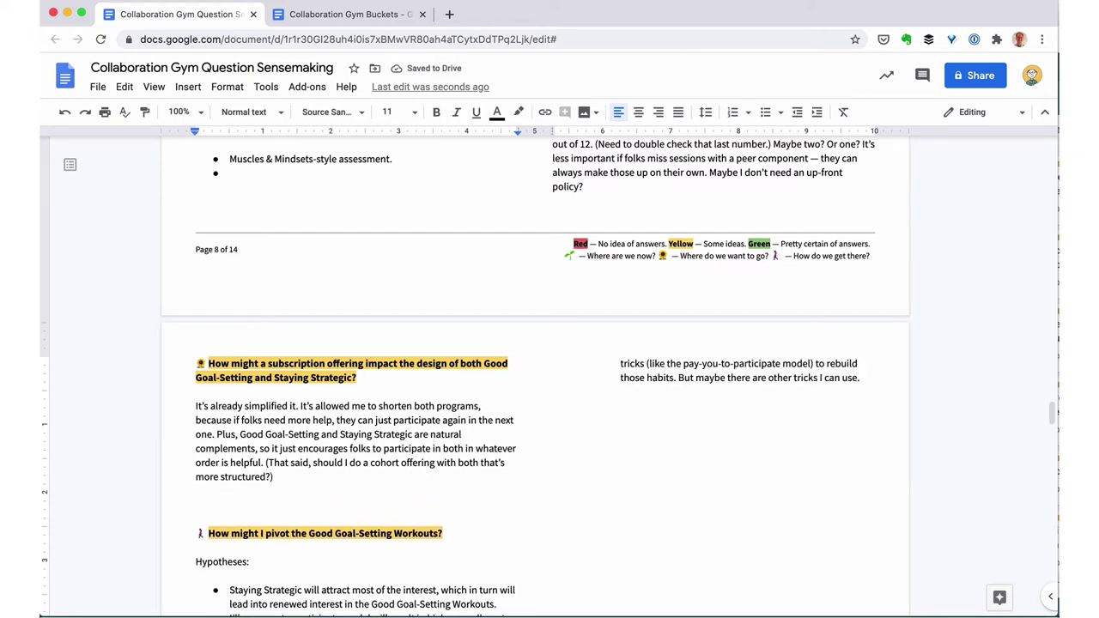
{"action": "type", "text": "I need to get my repetition"}
{"action": "key", "text": "BackSpace"}
{"action": "key", "text": "BackSpace"}
{"action": "key", "text": "BackSpace"}
{"action": "key", "text": "BackSpace"}
{"action": "key", "text": "BackSpace"}
{"action": "key", "text": "BackSpace"}
{"action": "key", "text": "BackSpace"}
{"action": "key", "text": "BackSpace"}
{"action": "key", "text": "BackSpace"}
{"action": "key", "text": "BackSpace"}
{"action": "key", "text": "BackSpace"}
{"action": "key", "text": "BackSpace"}
{"action": "key", "text": "BackSpace"}
{"action": "key", "text": "BackSpace"}
{"action": "key", "text": "BackSpace"}
{"action": "key", "text": "BackSpace"}
{"action": "key", "text": "BackSpace"}
{"action": "key", "text": "BackSpace"}
{"action": "key", "text": "BackSpace"}
{"action": "key", "text": "BackSpace"}
{"action": "type", "text": "want to up my repetition numbers, though. That's "}
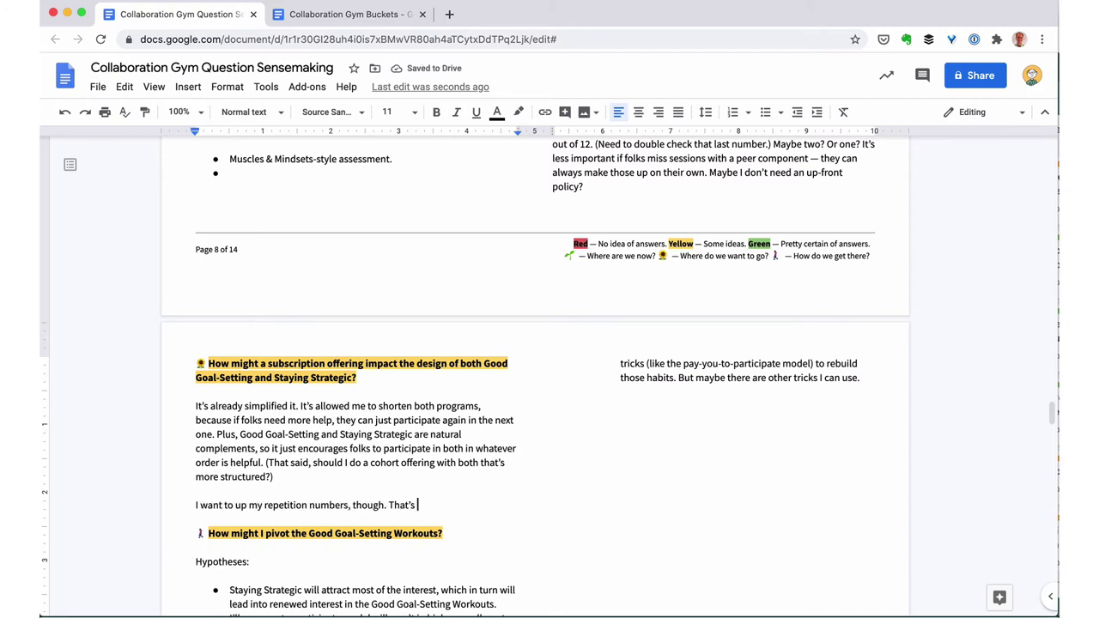
{"action": "type", "text": "one of the motivations for the pay-you-to-workout pricing."}
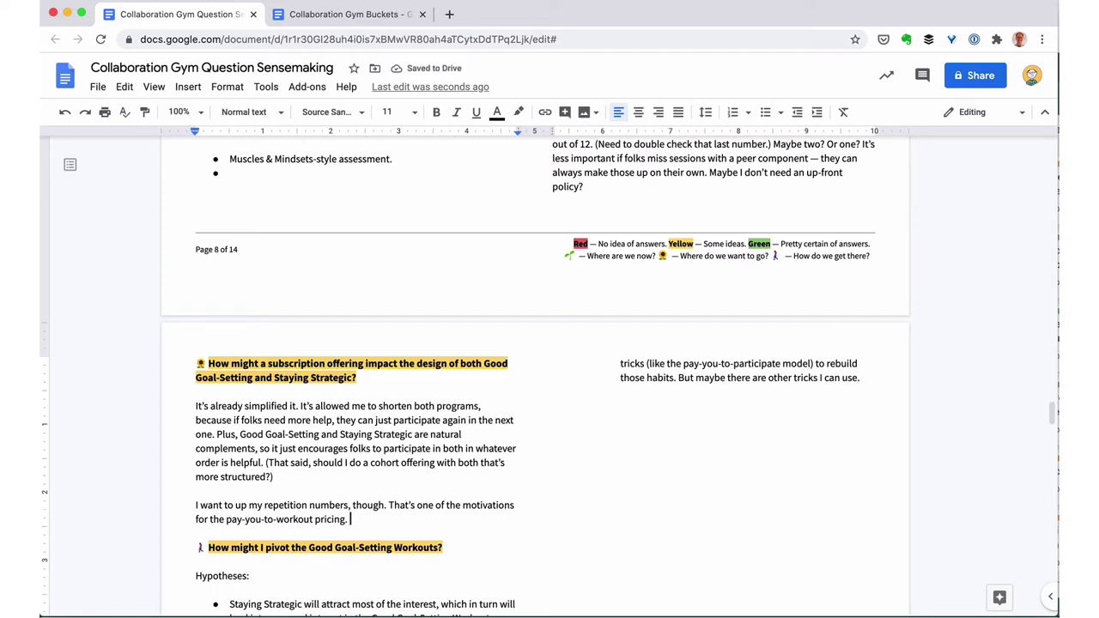
- Append "What's my repetition percentage now? Come up with a target metric for my experiment based on this." in size 14, with the question bold
{"action": "type", "text": " What's my repetition percentage now?"}
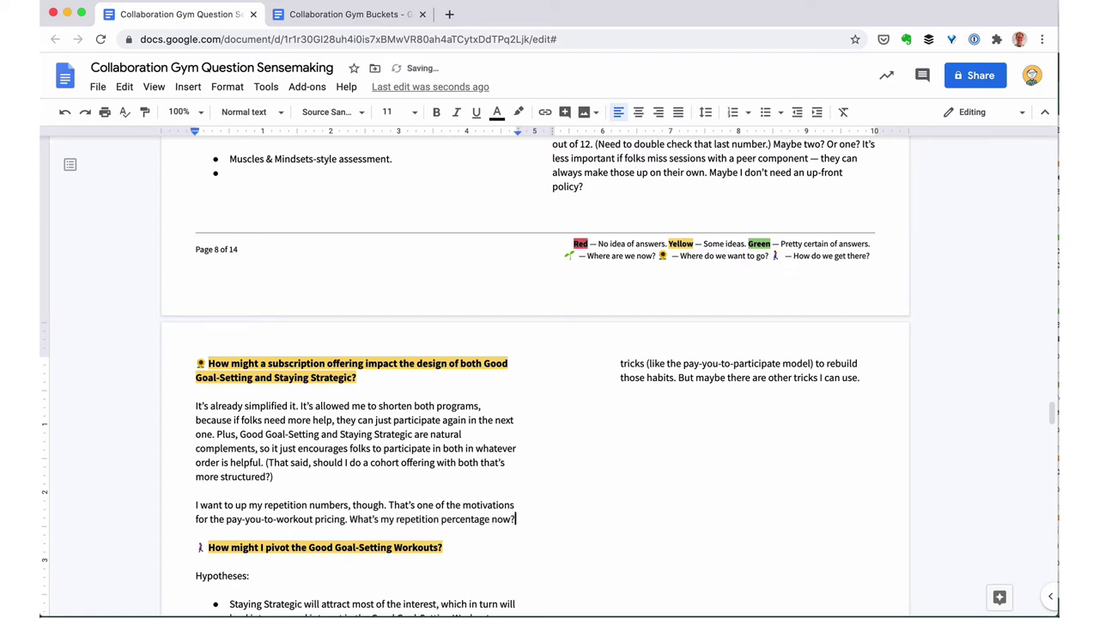
{"action": "type", "text": " Come up with a target metric for my experiment based on this."}
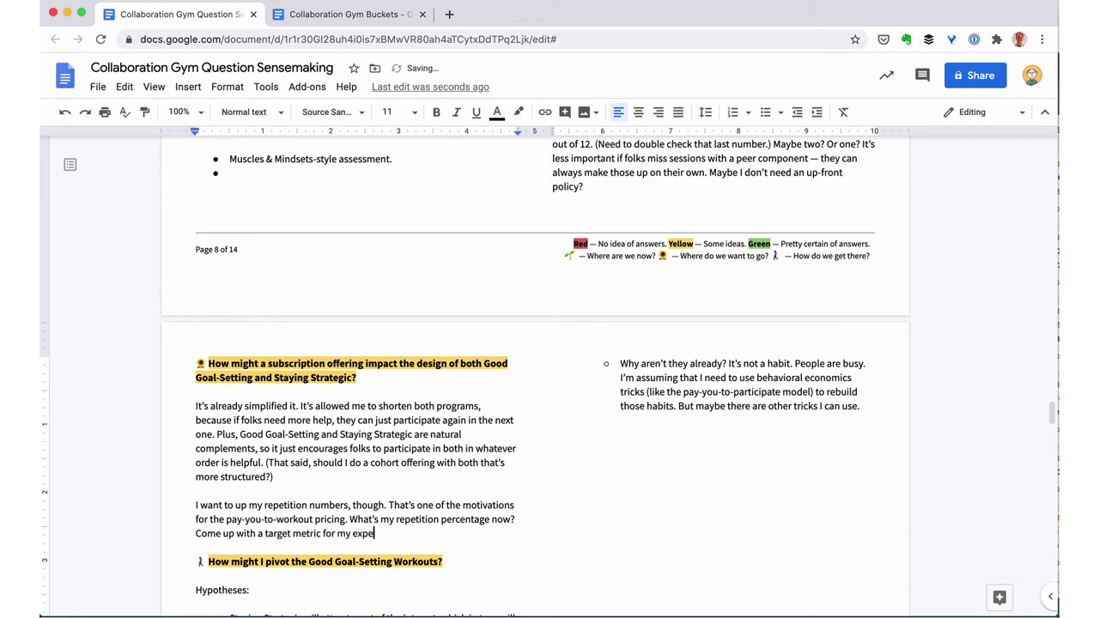
{"action": "key", "text": "shift+Up"}
{"action": "key", "text": "shift+Up"}
{"action": "key", "text": "shift+Down"}
{"action": "key", "text": "shift+alt+Left"}
{"action": "key", "text": "shift+alt+Left"}
{"action": "key", "text": "shift+alt+Left"}
{"action": "left_click_drag", "start_coordinate": [380, 519], "coordinate": [291, 539]}
{"action": "left_click", "coordinate": [394, 112]}
{"action": "left_click", "coordinate": [392, 249]}
{"action": "key", "text": "super+b"}
- Switch to the Collaboration Gym Buckets document and add "Workout repeat participation percentage" to the list of data to collect from previous experiences
{"action": "left_click", "coordinate": [386, 15]}
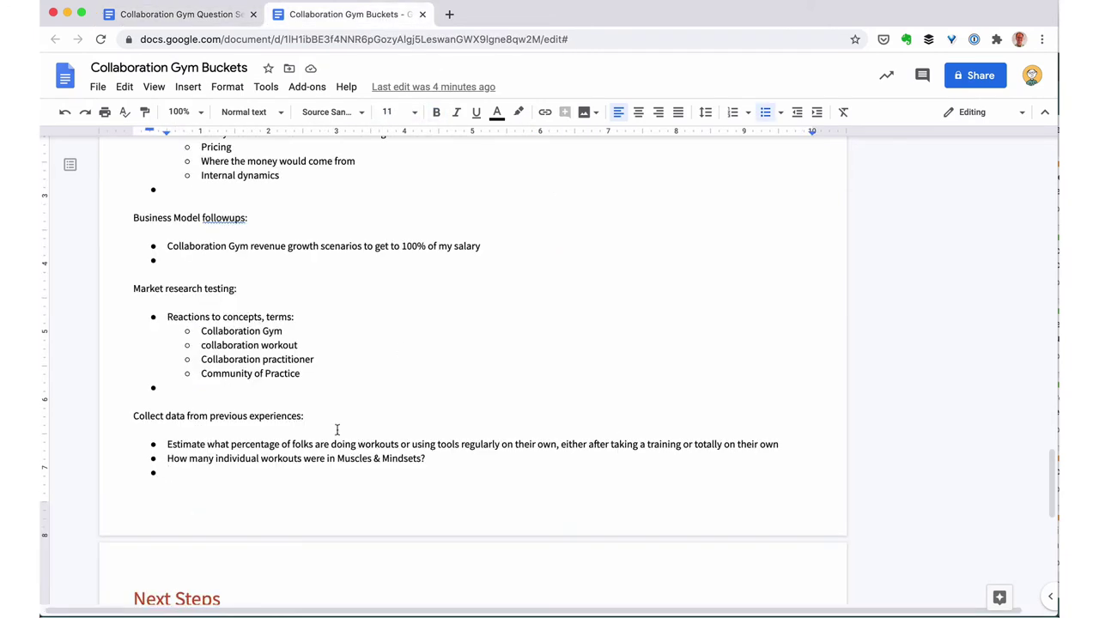
{"action": "type", "text": "Workout repeat participation"}
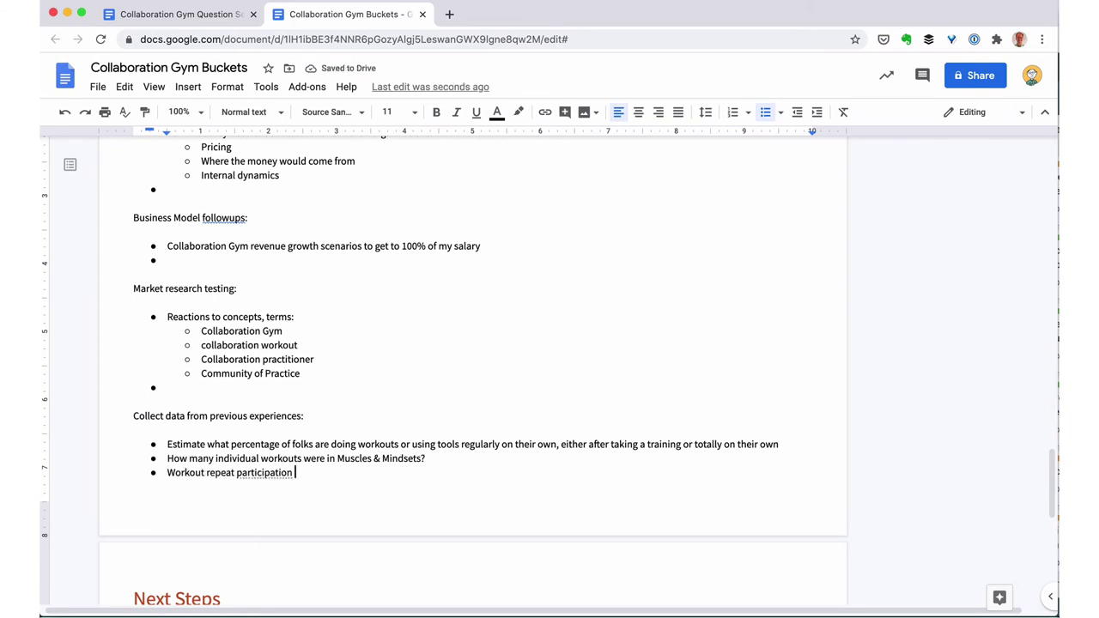
{"action": "type", "text": " percentage"}
{"action": "key", "text": "Return"}
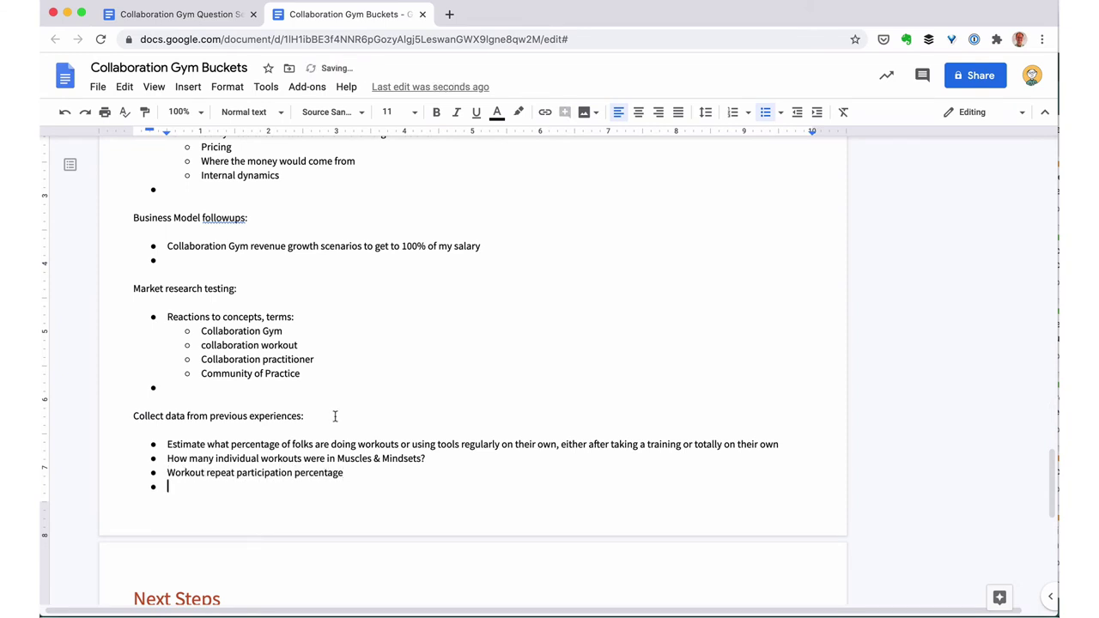
- In December 2021's Target Success cell for Enrollment, add "(Repeat percentage — i.e. How many folks participate in multiple workouts)" below the organizational clients entry
{"action": "scroll", "coordinate": [335, 416], "scroll_direction": "up", "scroll_amount": 10}
{"action": "scroll", "coordinate": [335, 416], "scroll_direction": "up", "scroll_amount": 10}
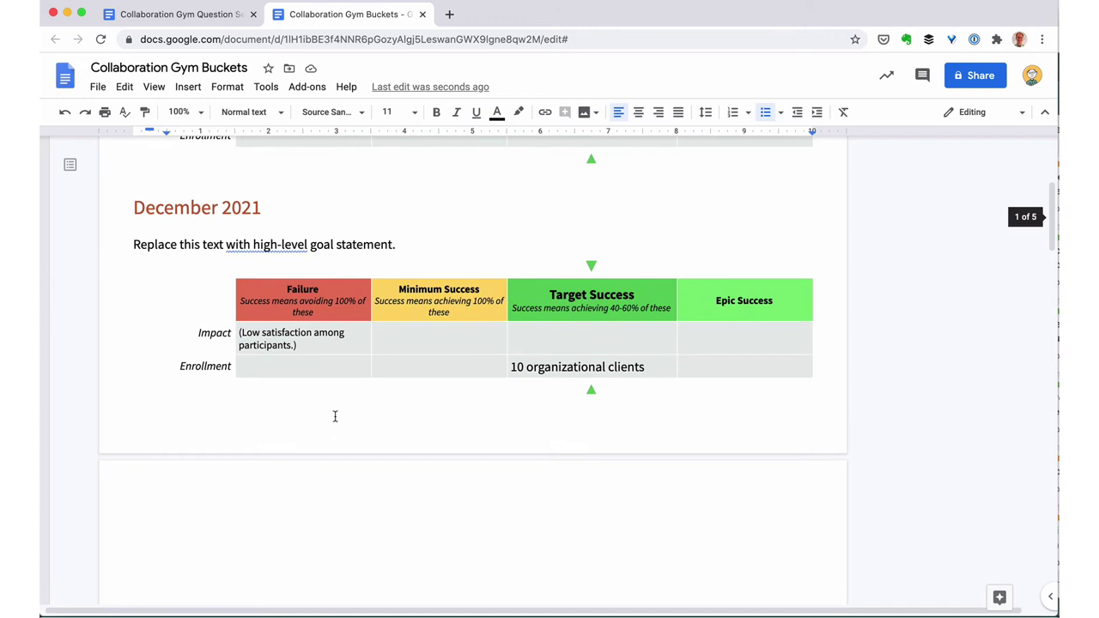
{"action": "scroll", "coordinate": [335, 417], "scroll_direction": "up", "scroll_amount": 3}
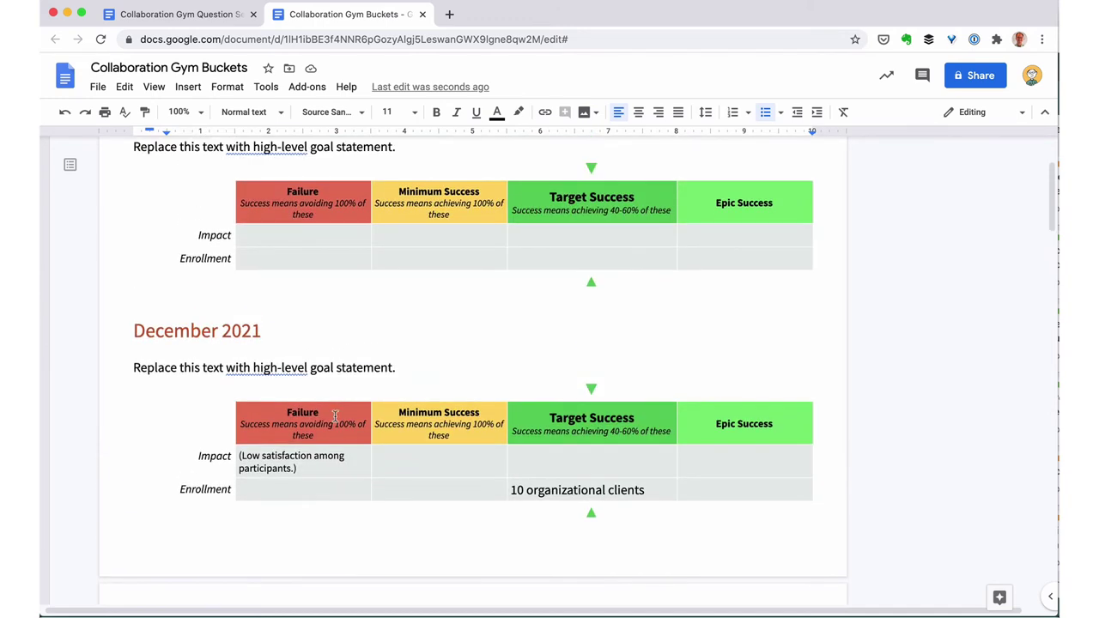
{"action": "left_click", "coordinate": [513, 492]}
{"action": "key", "text": "Return"}
{"action": "key", "text": "Return"}
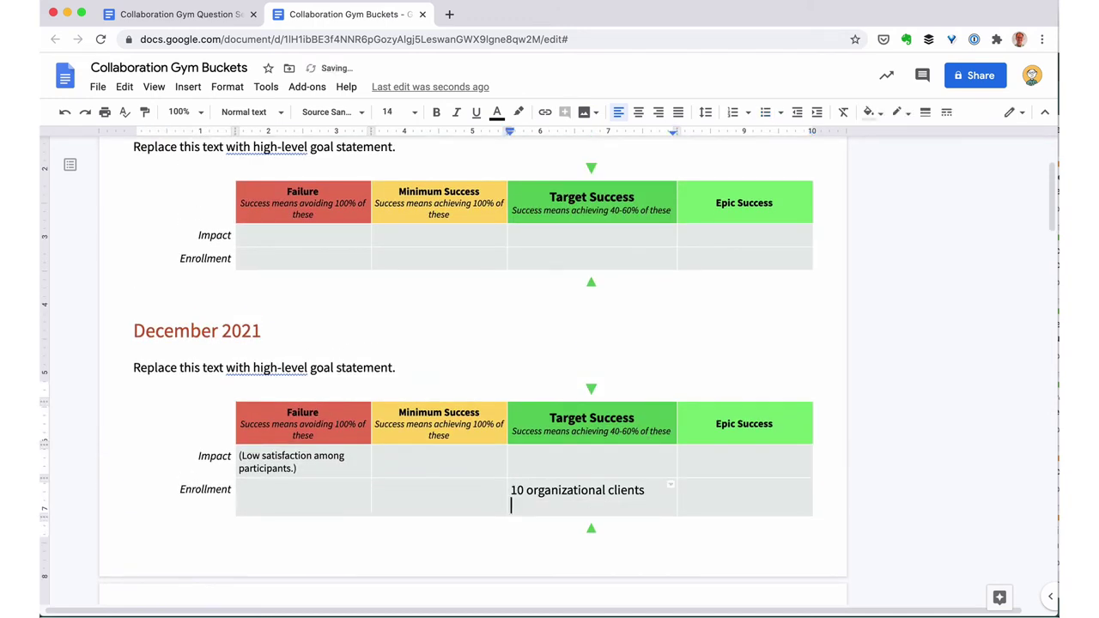
{"action": "type", "text": "(Repeat participants)"}
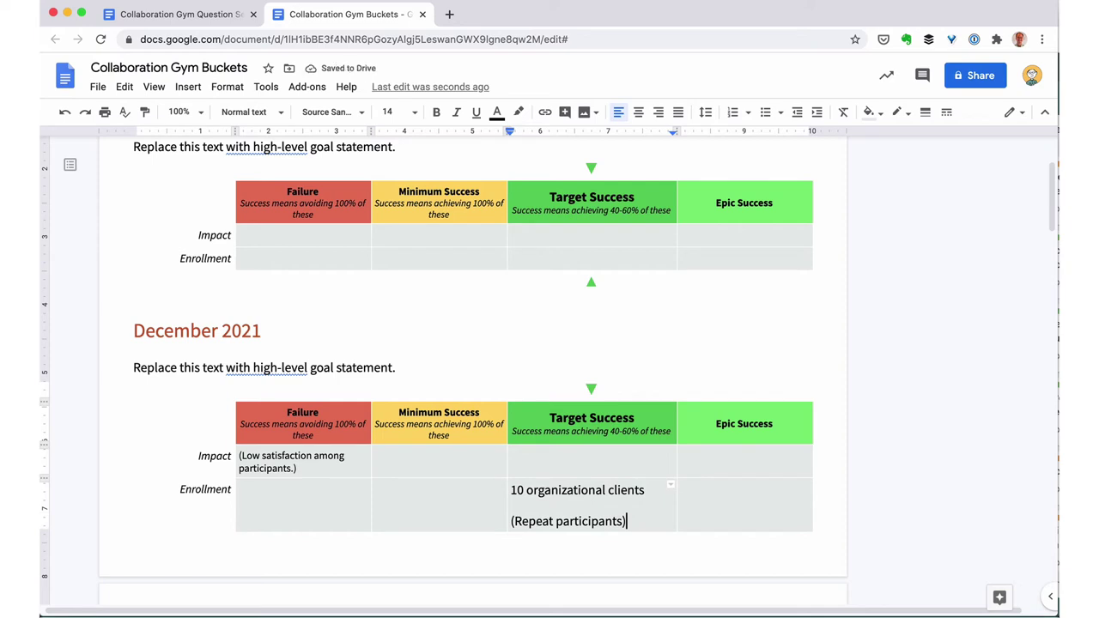
{"action": "key", "text": "BackSpace"}
{"action": "key", "text": "BackSpace"}
{"action": "key", "text": "BackSpace"}
{"action": "key", "text": "BackSpace"}
{"action": "key", "text": "BackSpace"}
{"action": "key", "text": "BackSpace"}
{"action": "key", "text": "BackSpace"}
{"action": "key", "text": "BackSpace"}
{"action": "key", "text": "BackSpace"}
{"action": "key", "text": "BackSpace"}
{"action": "key", "text": "BackSpace"}
{"action": "key", "text": "BackSpace"}
{"action": "type", "text": "ercetn"}
{"action": "type", "text": " — i.e. How many folks participate in multiple workouts)"}
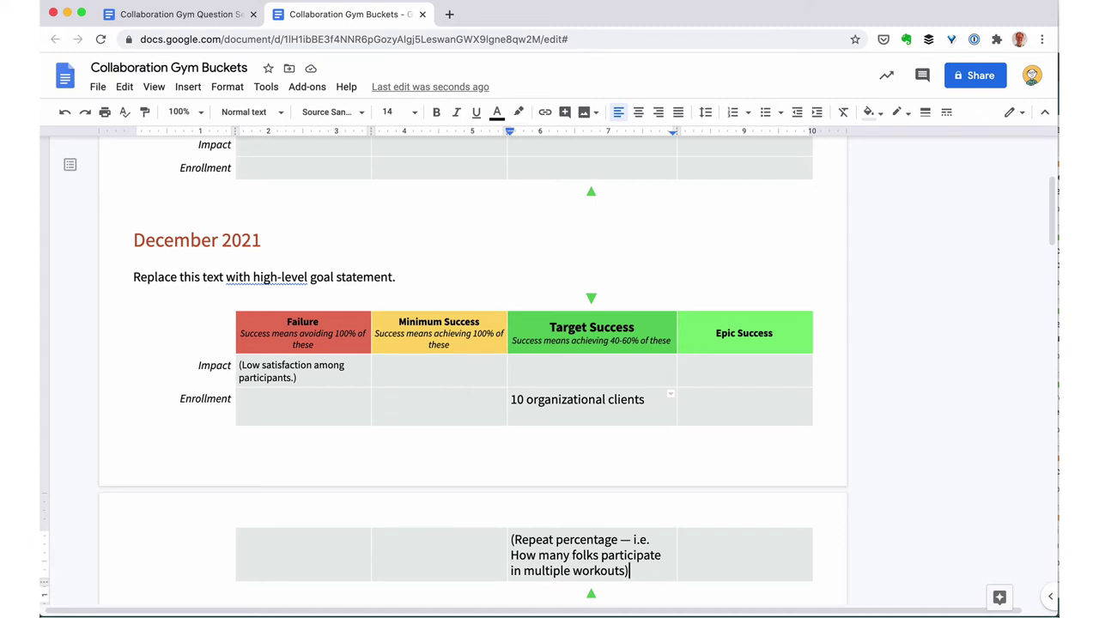
- Attach a comment to "Repeat percentage" reading "This could also go under Impact, as it's relevant to both rows."
{"action": "key", "text": "alt+shift+Left"}
{"action": "key", "text": "alt+shift+Left"}
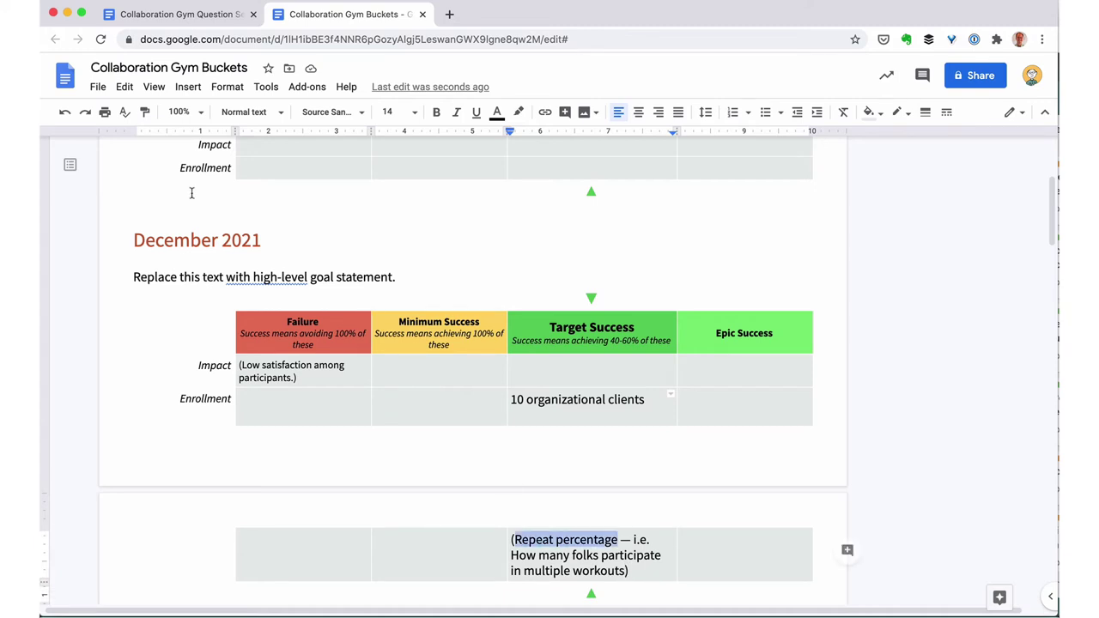
{"action": "left_click", "coordinate": [189, 87]}
{"action": "left_click", "coordinate": [209, 419]}
{"action": "type", "text": "This could also go under Impact, as it's relevant to both rows."}
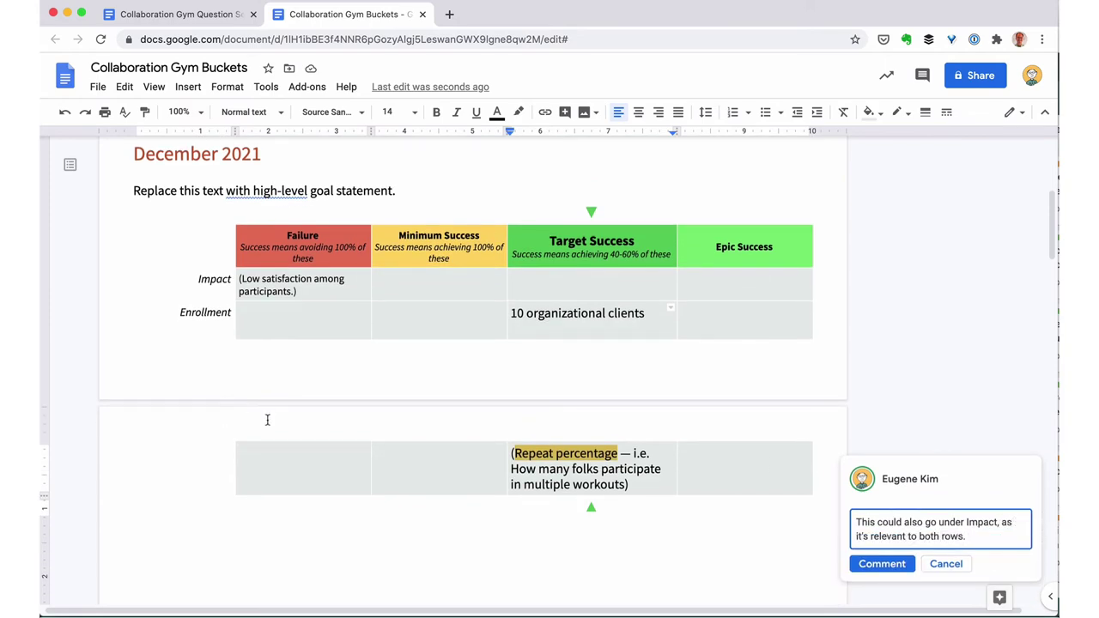
{"action": "left_click", "coordinate": [880, 563]}
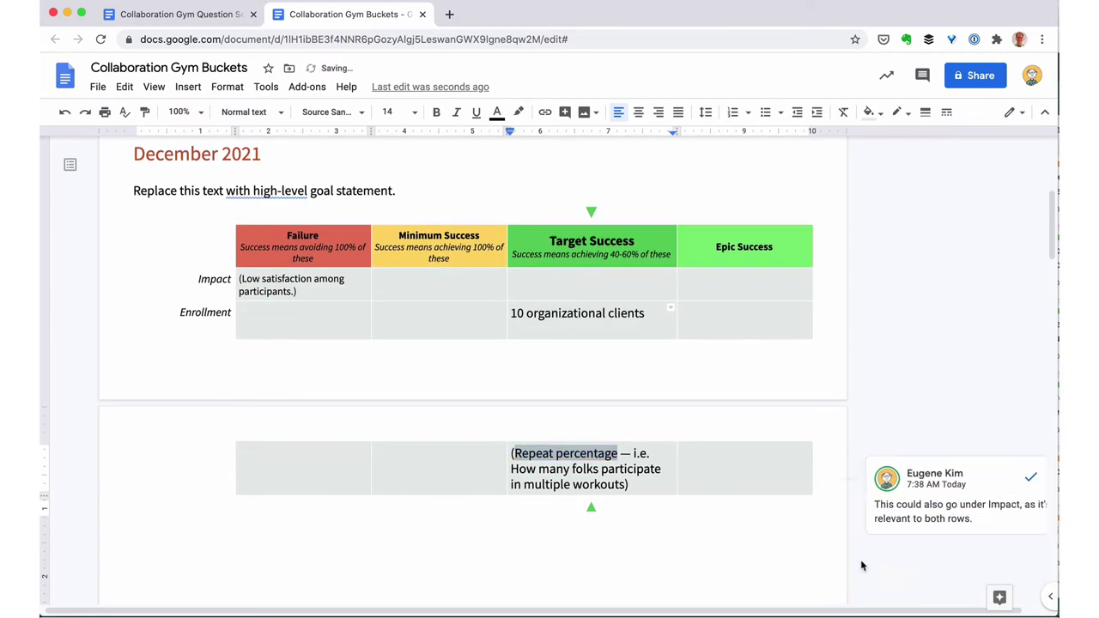
- Return to the Question Sensemaking document and revise the Staying Strategic bullet under Design: Gym to "9 sessions over three weeks, no workouts in December"
{"action": "left_click", "coordinate": [236, 15]}
{"action": "scroll", "coordinate": [370, 382], "scroll_direction": "down", "scroll_amount": 10}
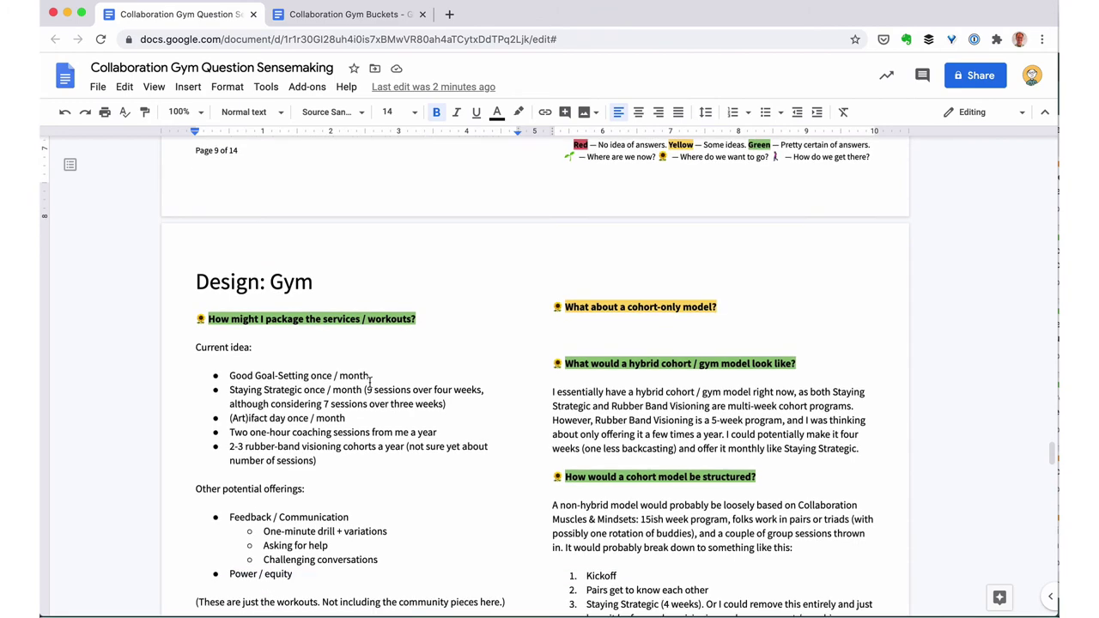
{"action": "scroll", "coordinate": [370, 382], "scroll_direction": "down", "scroll_amount": 1}
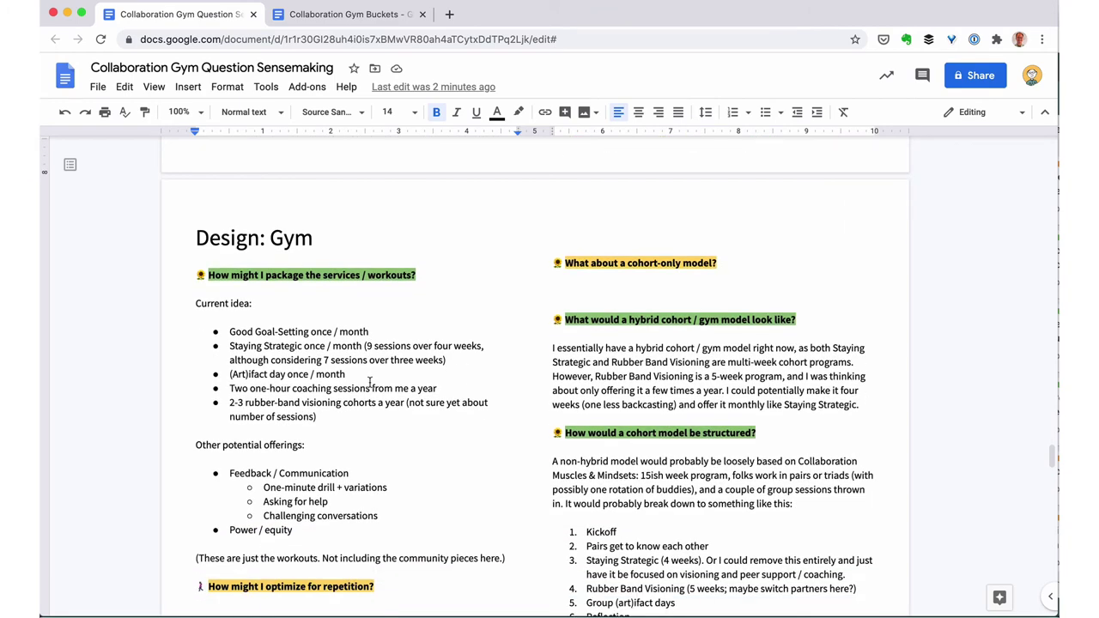
{"action": "scroll", "coordinate": [370, 382], "scroll_direction": "down", "scroll_amount": 1}
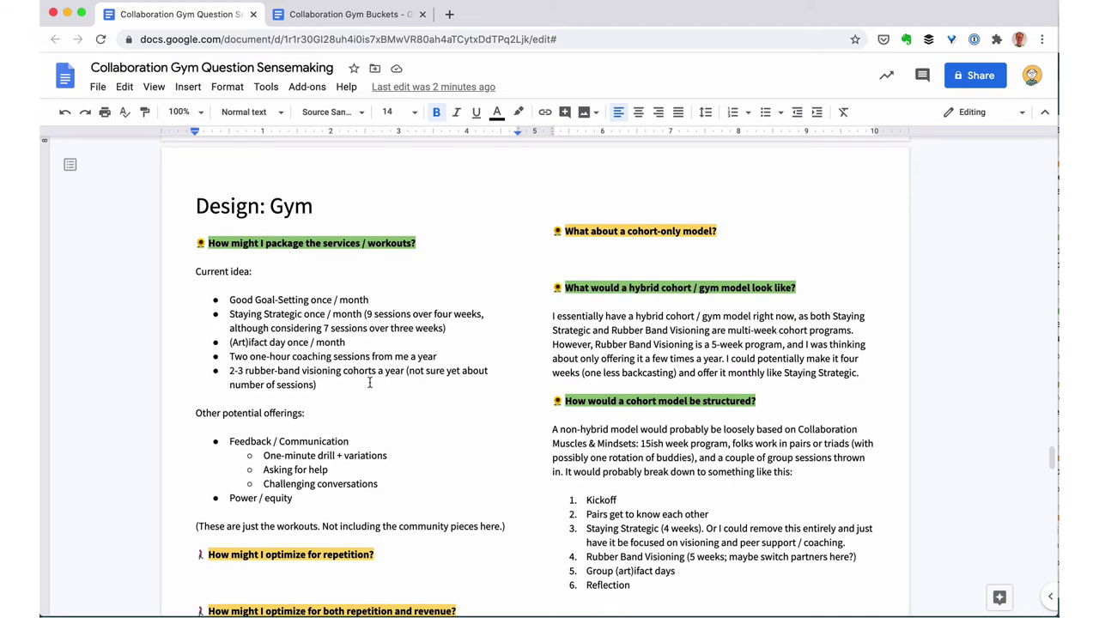
{"action": "scroll", "coordinate": [370, 383], "scroll_direction": "down", "scroll_amount": 1}
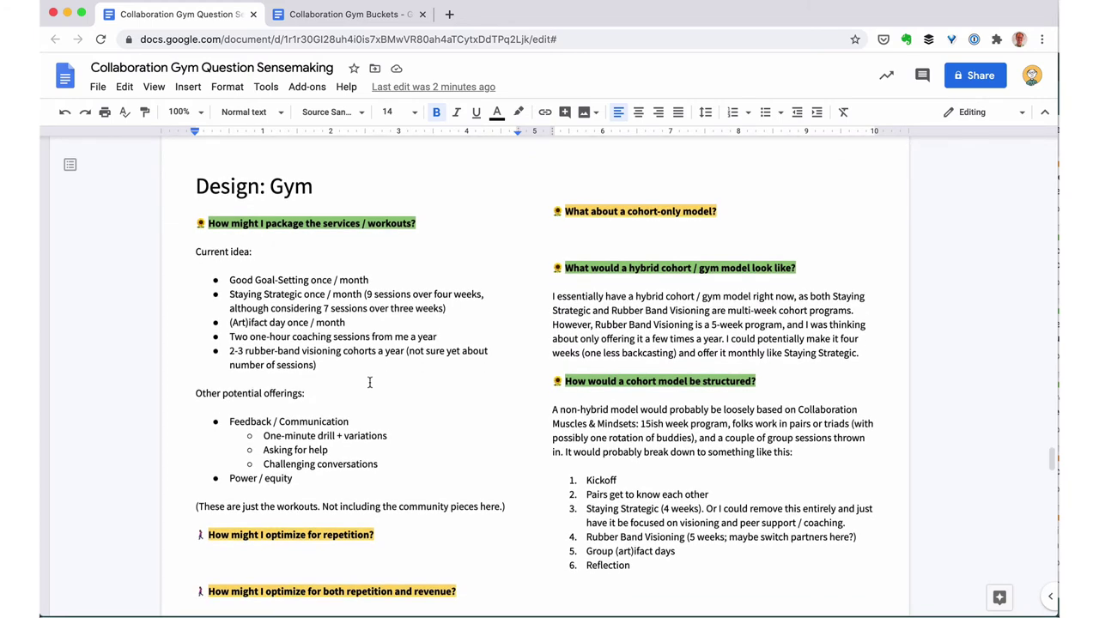
{"action": "left_click", "coordinate": [372, 297]}
{"action": "left_click_drag", "start_coordinate": [433, 294], "coordinate": [452, 295]}
{"action": "type", "text": "three"}
{"action": "left_click", "coordinate": [487, 295]}
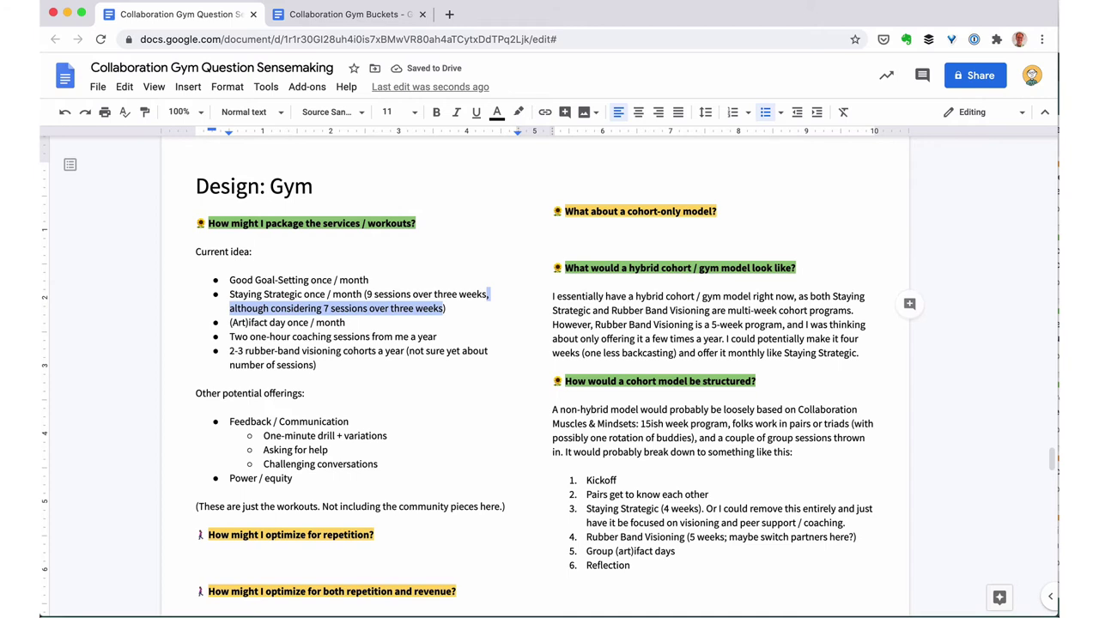
{"action": "type", "text": "no worko"}
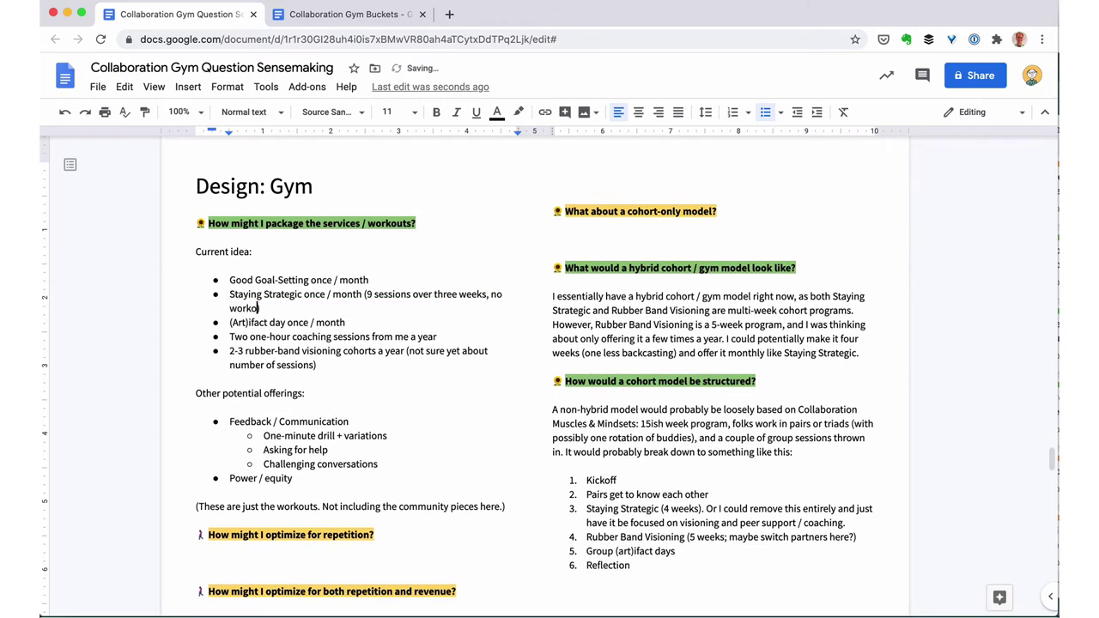
{"action": "type", "text": "uts in December"}
- Enlarge the first three Current idea bullets, Good Goal-Setting through (Art)ifact day, to font size 14
{"action": "left_click_drag", "start_coordinate": [229, 280], "coordinate": [345, 323]}
{"action": "left_click", "coordinate": [387, 112]}
{"action": "left_click", "coordinate": [391, 248]}
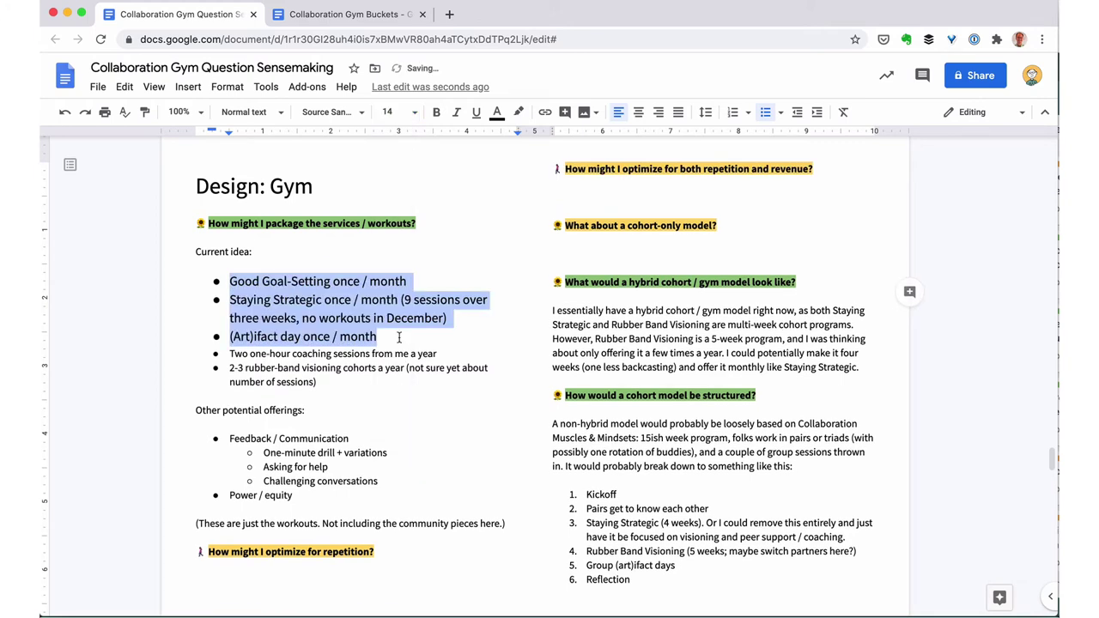
{"action": "left_click", "coordinate": [398, 348]}
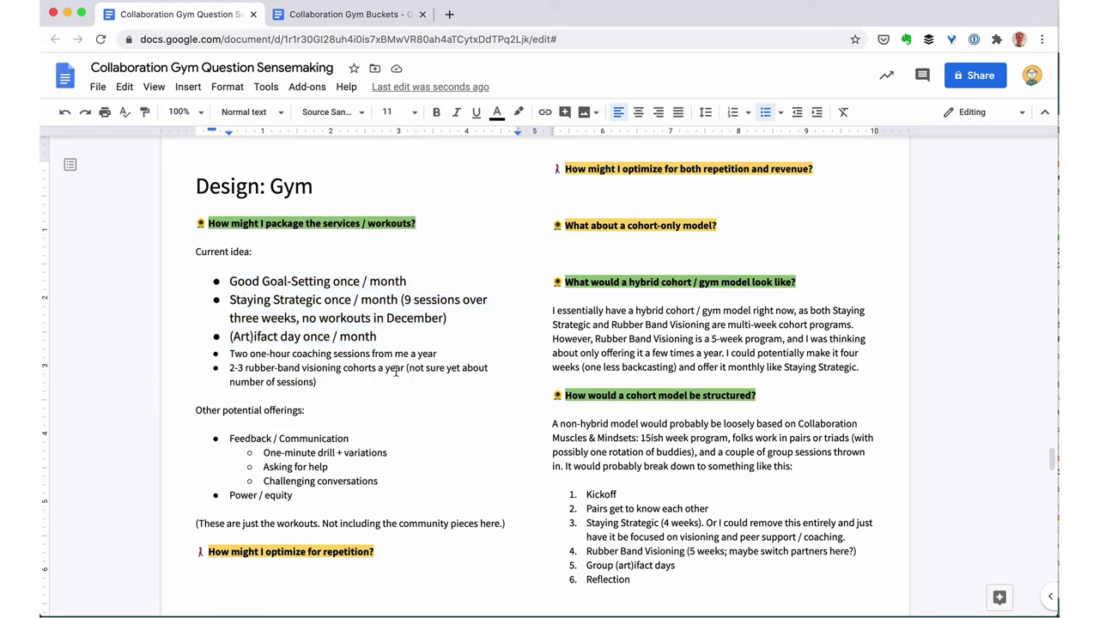
- Answer the repetition question with bullets "Offer these workouts regularly. Helps support habit-building." and "Offer subscription pricing", plus sub-bullet "Experiment with pay-you-to-workout pricing"
{"action": "scroll", "coordinate": [396, 371], "scroll_direction": "down", "scroll_amount": 2}
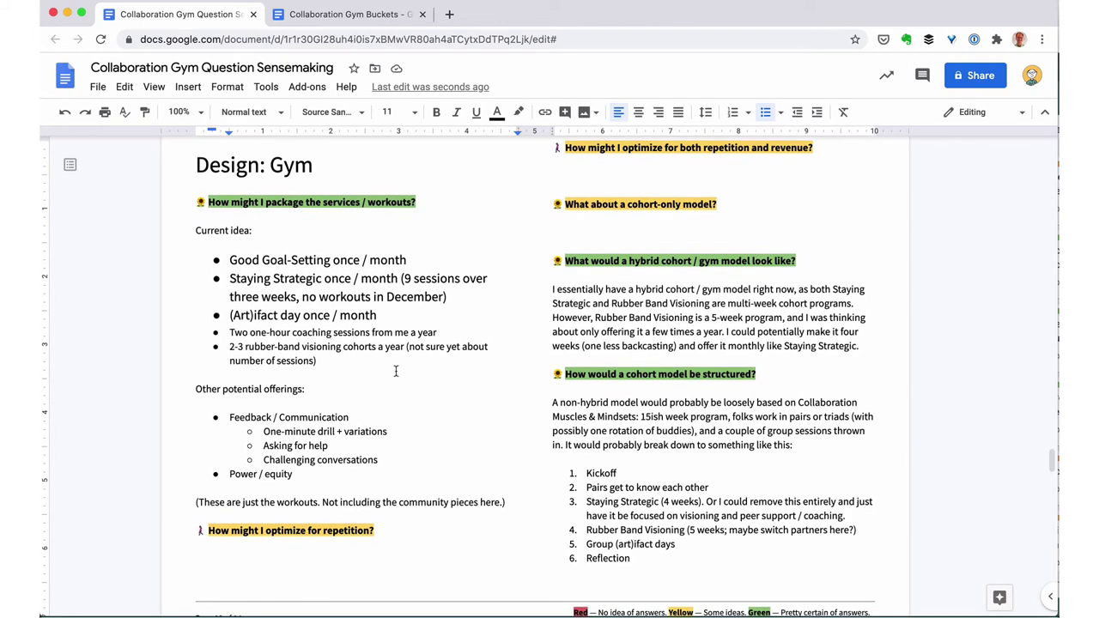
{"action": "left_click", "coordinate": [364, 518]}
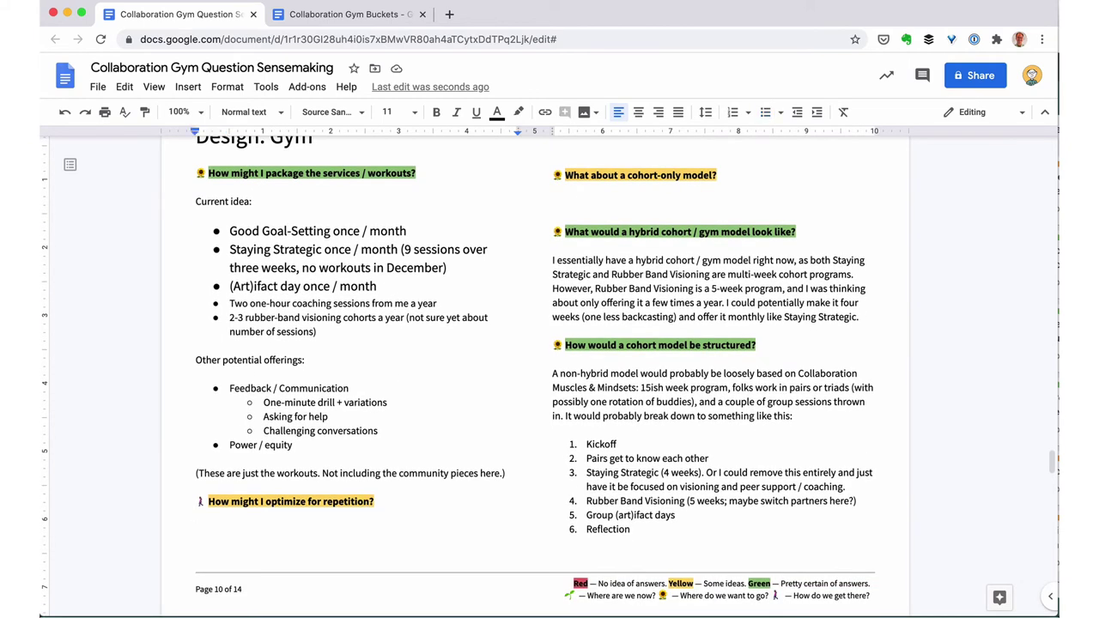
{"action": "key", "text": "super+shift+8"}
{"action": "type", "text": "Offer these workouts regular"}
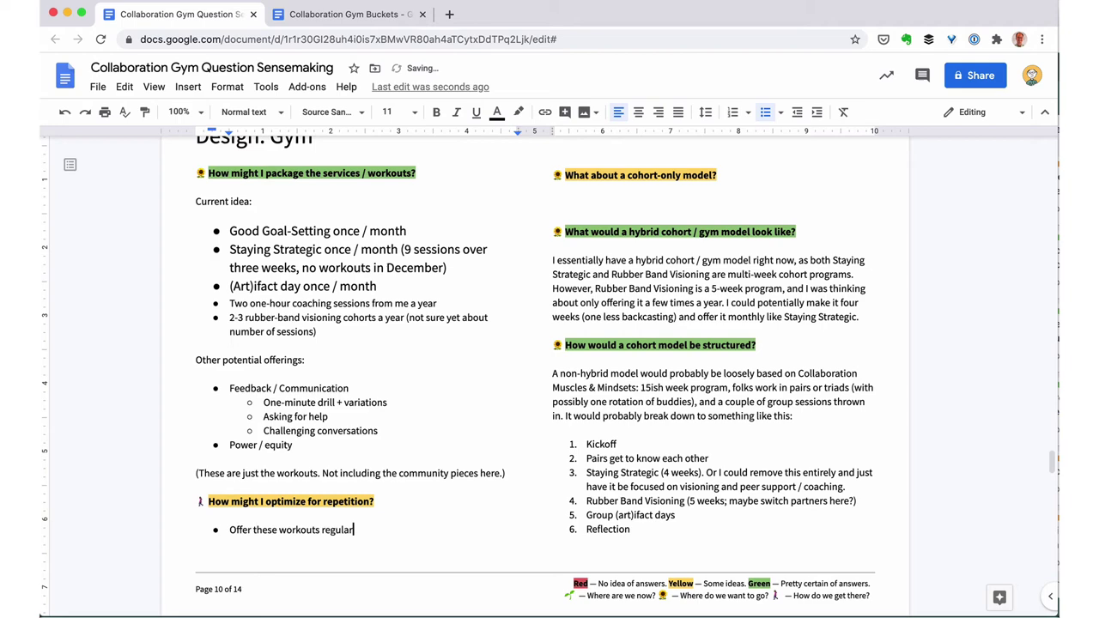
{"action": "type", "text": "ly. Helps support habit-building."}
{"action": "key", "text": "Return"}
{"action": "type", "text": "Offer subscription pric"}
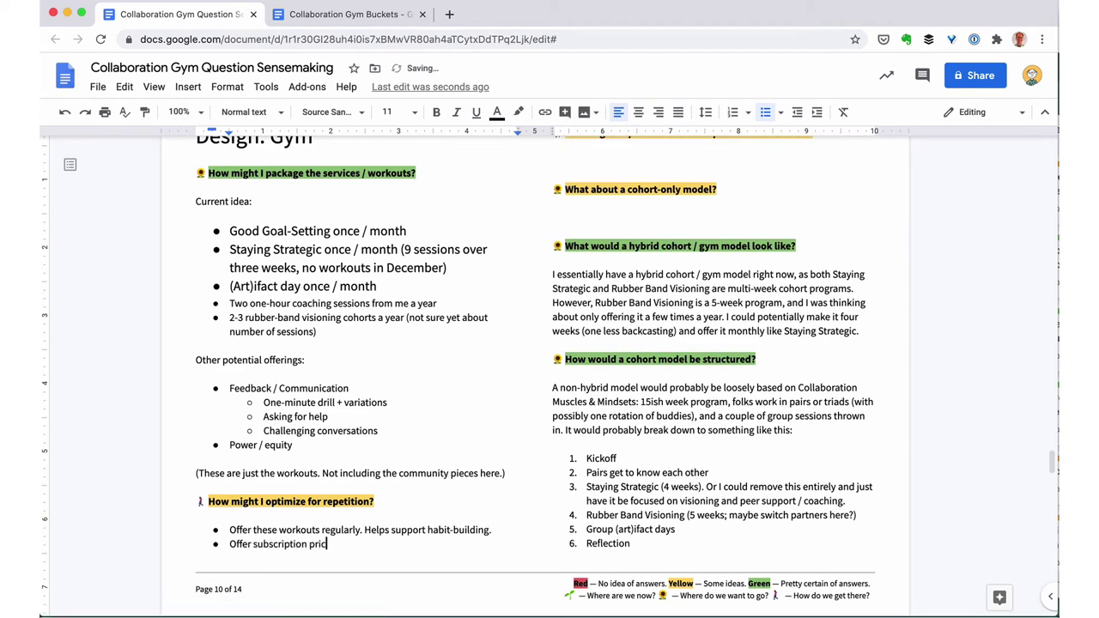
{"action": "type", "text": "ing."}
{"action": "key", "text": "Return"}
{"action": "key", "text": "Tab"}
{"action": "type", "text": "Experimen"}
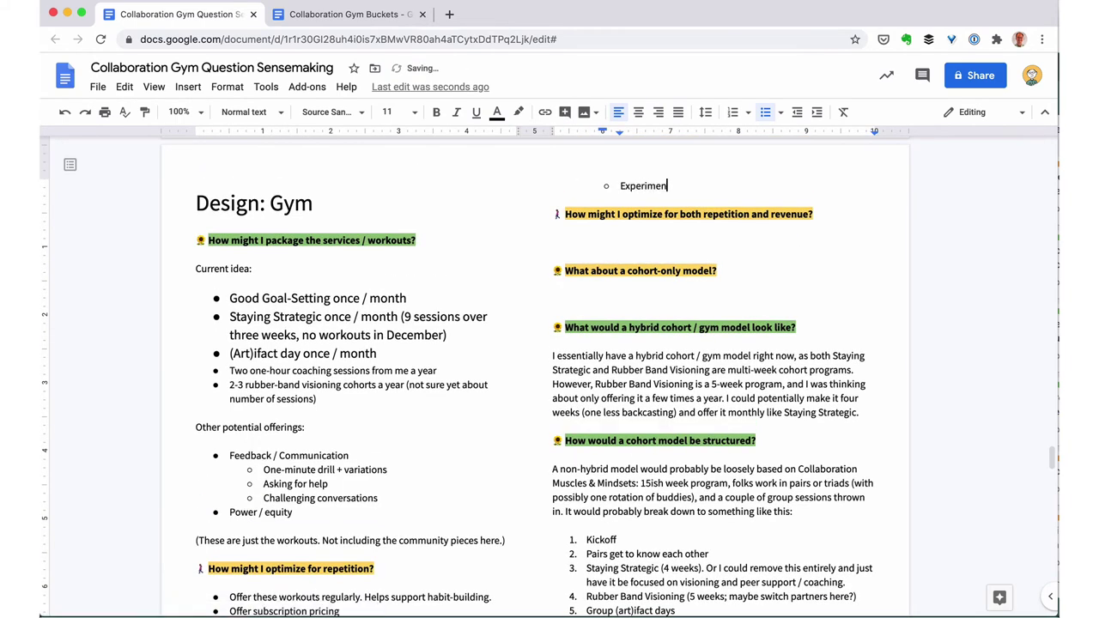
{"action": "type", "text": "t with pay-you-to-workout pricing"}
{"action": "key", "text": "Return"}
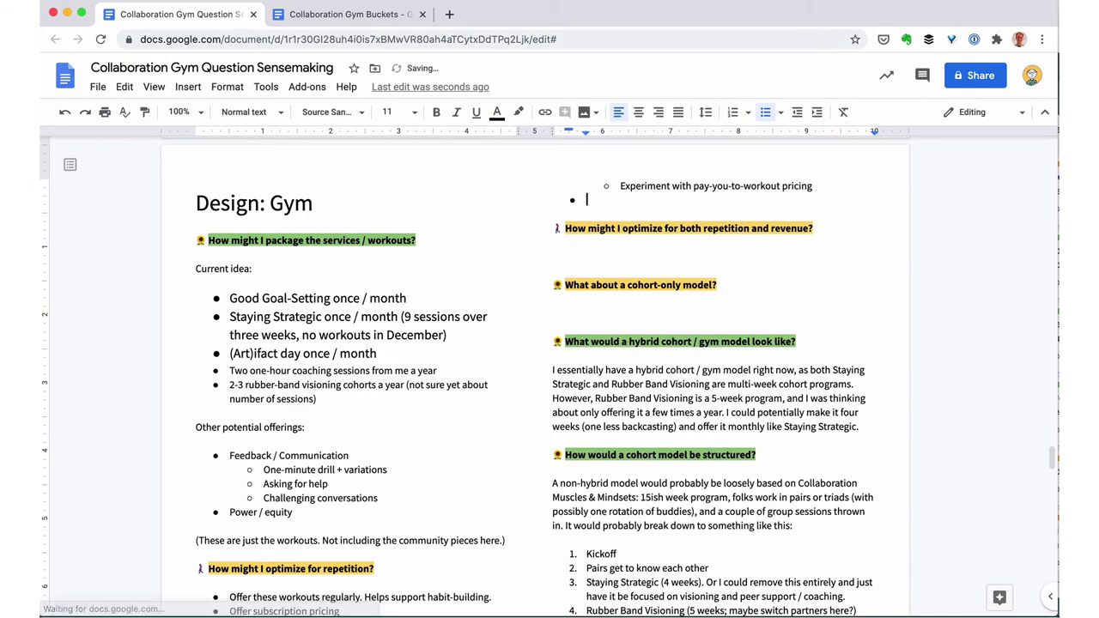
{"action": "key", "text": "shift+Tab"}
- Set the new bullets under "How might I optimize for repetition?" to font size 14
{"action": "key", "text": "Left"}
{"action": "key", "text": "shift+Up"}
{"action": "key", "text": "shift+Down"}
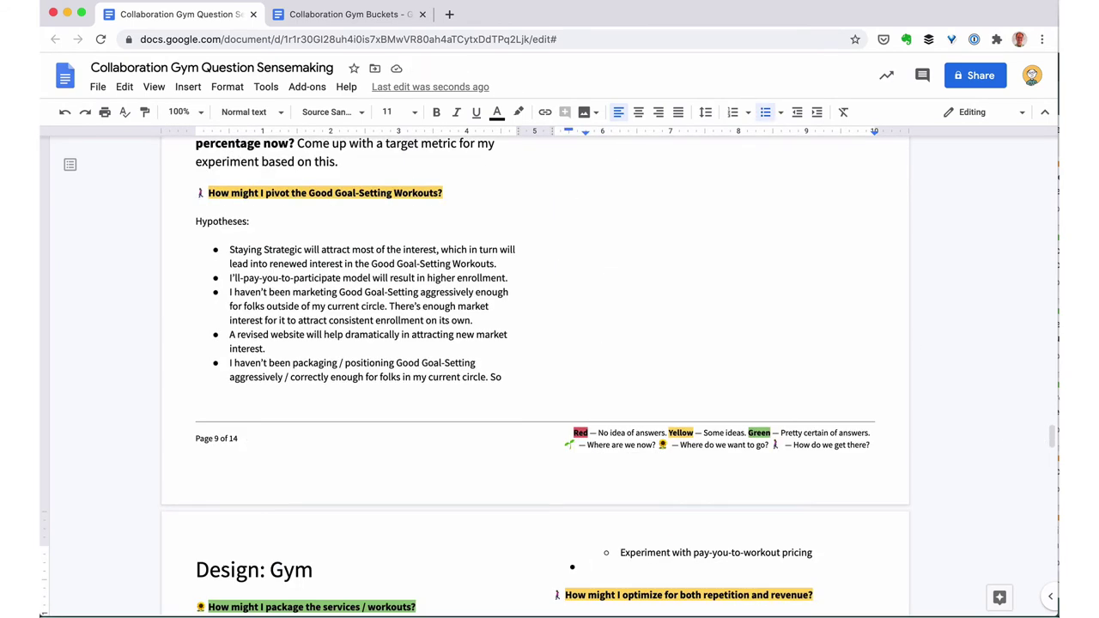
{"action": "key", "text": "alt+shift+Left"}
{"action": "key", "text": "alt+shift+Left"}
{"action": "key", "text": "alt+shift+Left"}
{"action": "key", "text": "alt+shift+Left"}
{"action": "key", "text": "alt+shift+Left"}
{"action": "key", "text": "alt+shift+Left"}
{"action": "key", "text": "alt+shift+Left"}
{"action": "key", "text": "alt+shift+Left"}
{"action": "key", "text": "alt+shift+Left"}
{"action": "key", "text": "alt+shift+Left"}
{"action": "key", "text": "alt+shift+Left"}
{"action": "key", "text": "alt+shift+Left"}
{"action": "key", "text": "alt+shift+Left"}
{"action": "key", "text": "alt+shift+Left"}
{"action": "key", "text": "alt+shift+Left"}
{"action": "left_click", "coordinate": [391, 112]}
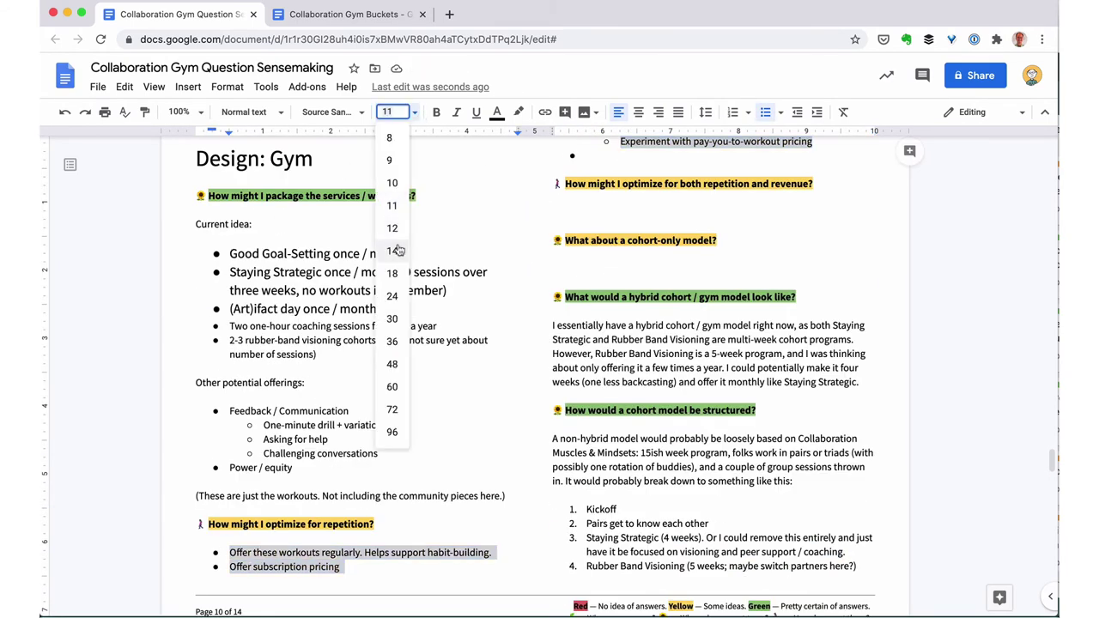
{"action": "left_click", "coordinate": [403, 246]}
- Enlarge the heading "What about a cohort-only model?" to font size 14 and place the cursor on the empty line below it
{"action": "left_click_drag", "start_coordinate": [718, 262], "coordinate": [565, 263]}
{"action": "left_click", "coordinate": [415, 115]}
{"action": "left_click", "coordinate": [398, 246]}
{"action": "left_click", "coordinate": [590, 291]}
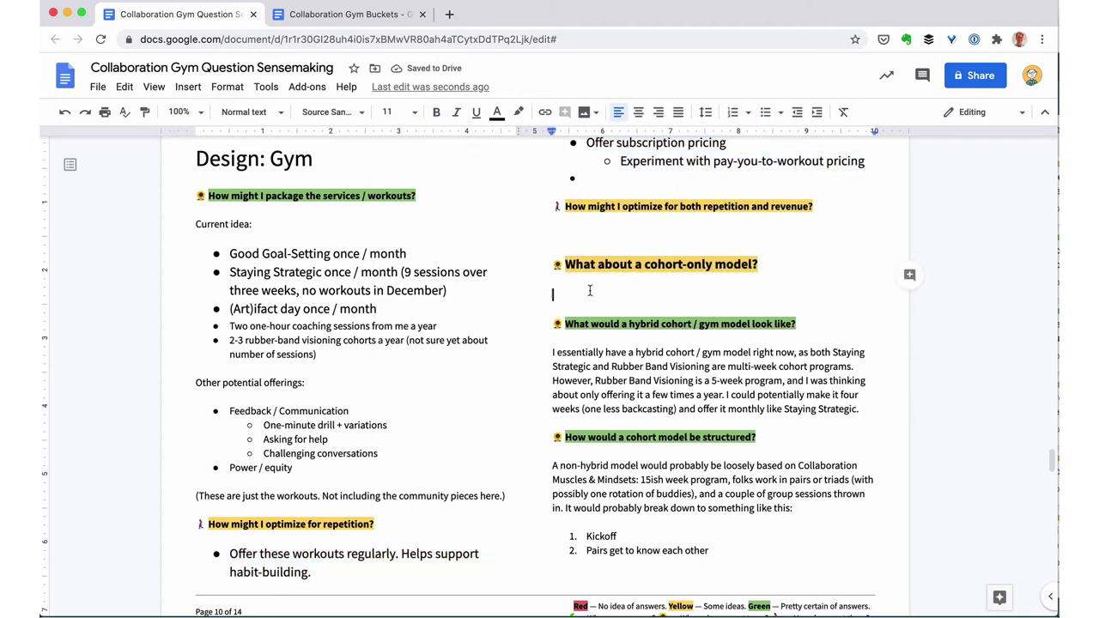
{"action": "scroll", "coordinate": [590, 290], "scroll_direction": "down", "scroll_amount": 1}
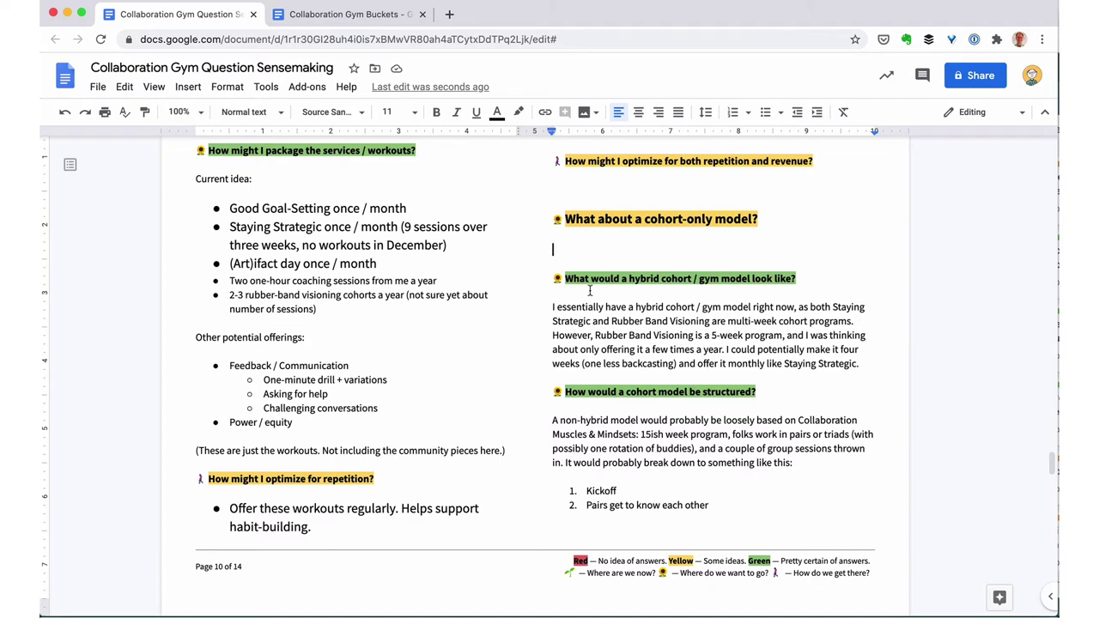
{"action": "scroll", "coordinate": [590, 290], "scroll_direction": "down", "scroll_amount": 1}
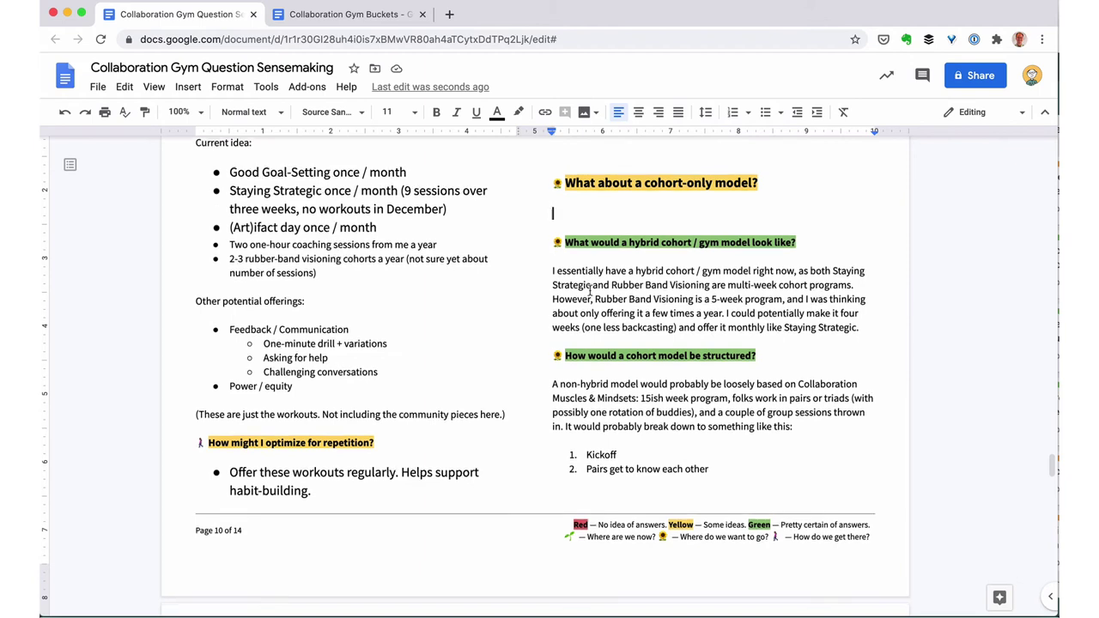
- In the Buckets document, add the market research testing bullet "Reactions to possible Rubber Band Visioning cohort offering", then return to the Question Sensemaking document
{"action": "scroll", "coordinate": [590, 290], "scroll_direction": "down", "scroll_amount": 1}
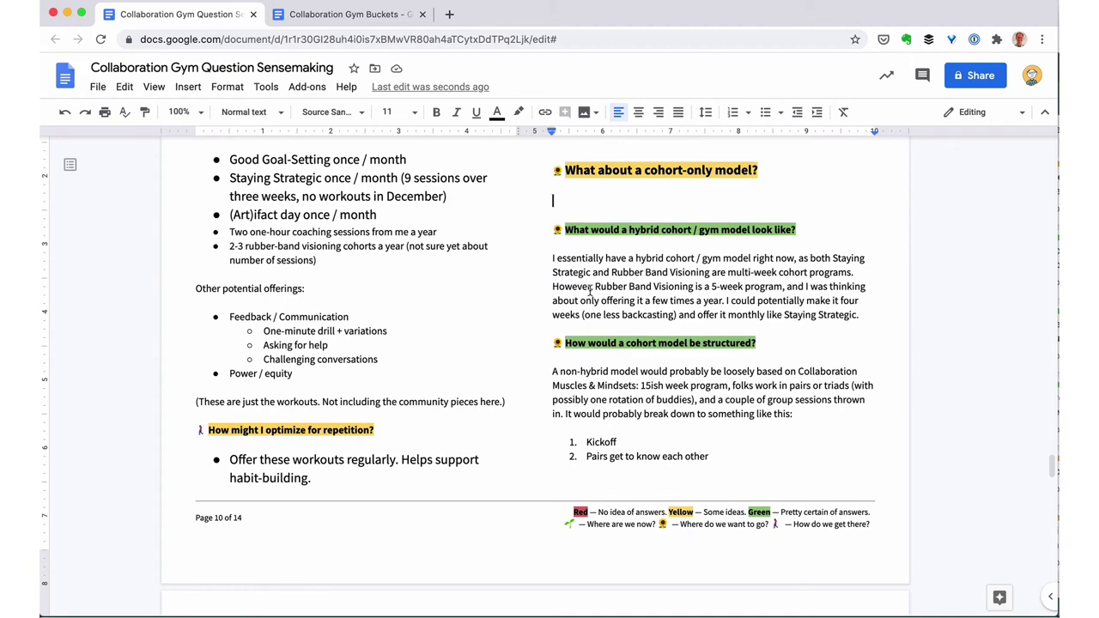
{"action": "scroll", "coordinate": [590, 291], "scroll_direction": "down", "scroll_amount": 8}
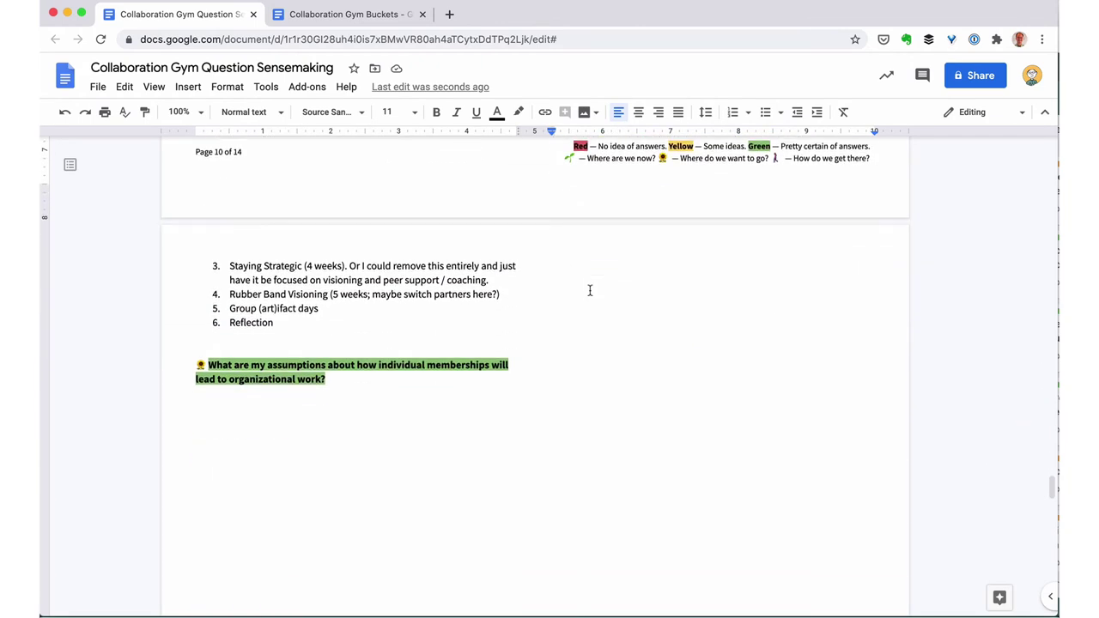
{"action": "key", "text": "ctrl+Tab"}
{"action": "scroll", "coordinate": [398, 380], "scroll_direction": "down", "scroll_amount": 15}
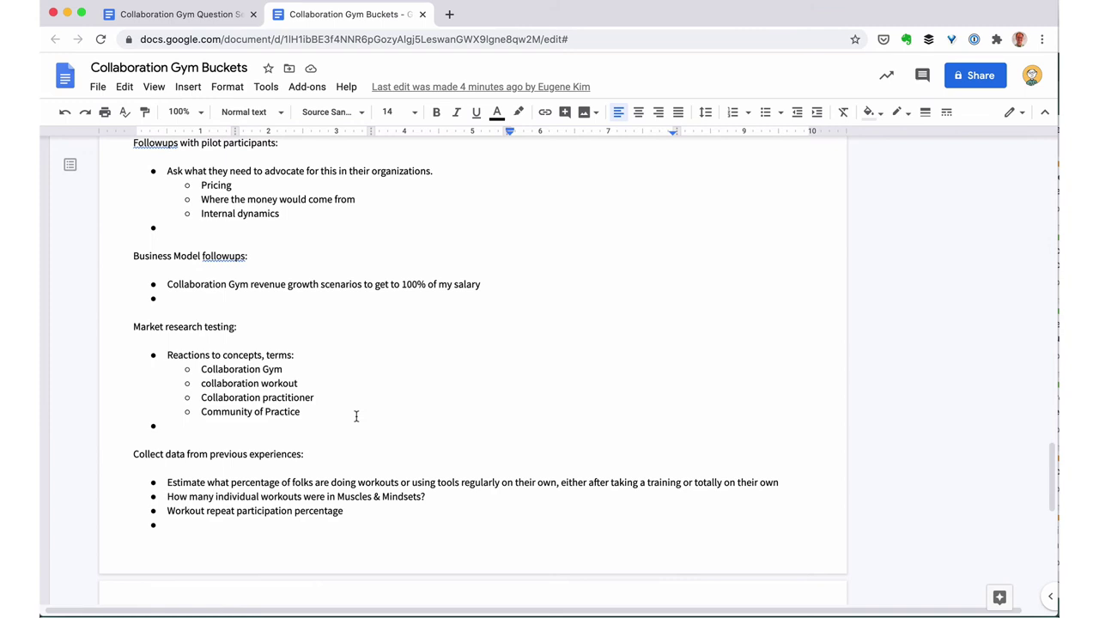
{"action": "left_click", "coordinate": [313, 431]}
{"action": "type", "text": "Reactions to possible Rubber Band Visioning cohort offering"}
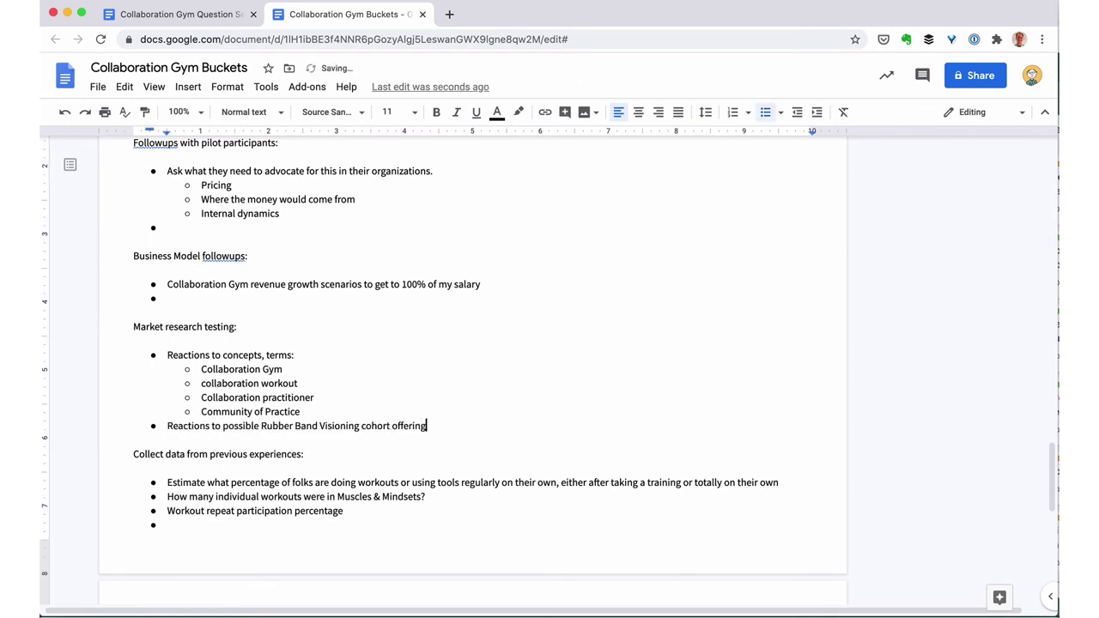
{"action": "key", "text": "Return"}
{"action": "key", "text": "ctrl+Tab"}
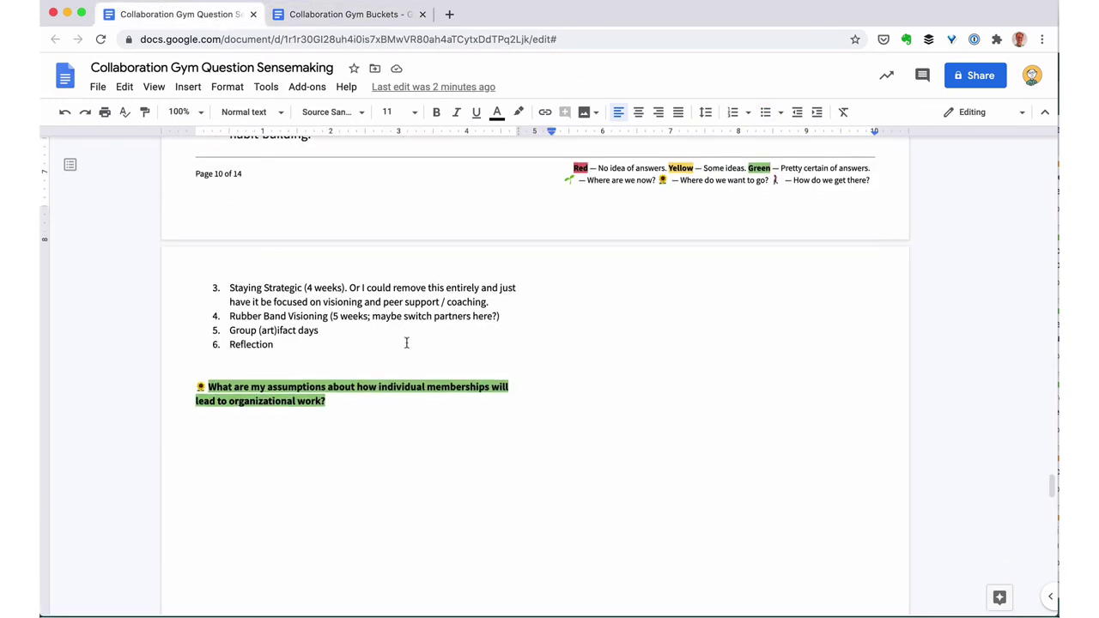
- Cut the question "What are my assumptions about how individual memberships will lead to organizational work?" from the end of the Design: Gym section
{"action": "scroll", "coordinate": [407, 342], "scroll_direction": "up", "scroll_amount": 5}
{"action": "scroll", "coordinate": [407, 342], "scroll_direction": "down", "scroll_amount": 10}
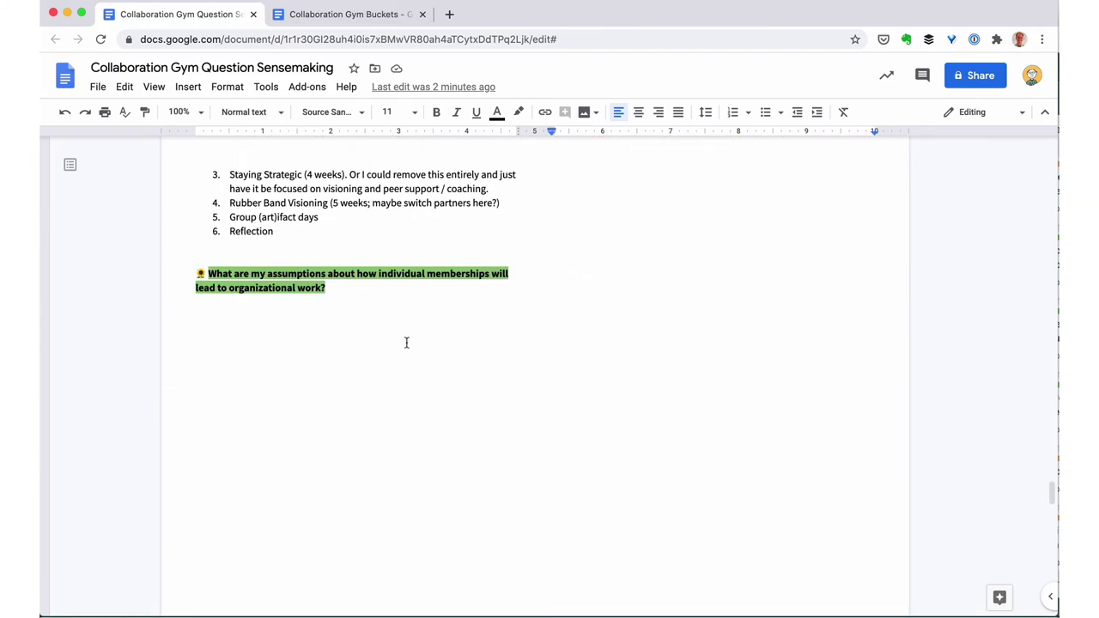
{"action": "scroll", "coordinate": [406, 343], "scroll_direction": "up", "scroll_amount": 20}
{"action": "scroll", "coordinate": [407, 343], "scroll_direction": "up", "scroll_amount": 15}
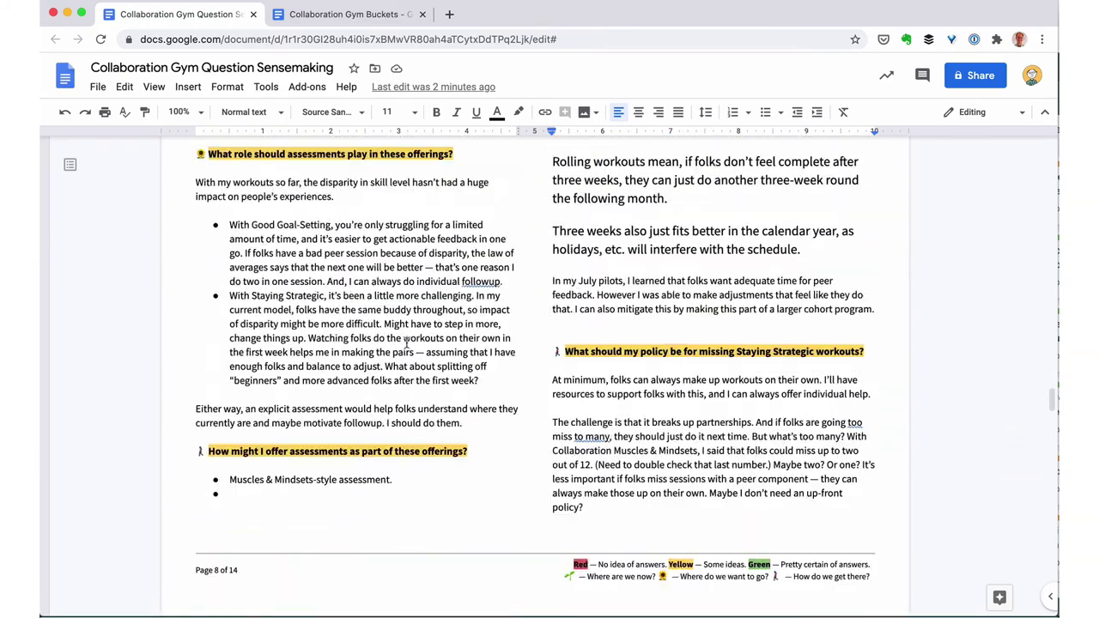
{"action": "scroll", "coordinate": [406, 342], "scroll_direction": "up", "scroll_amount": 3}
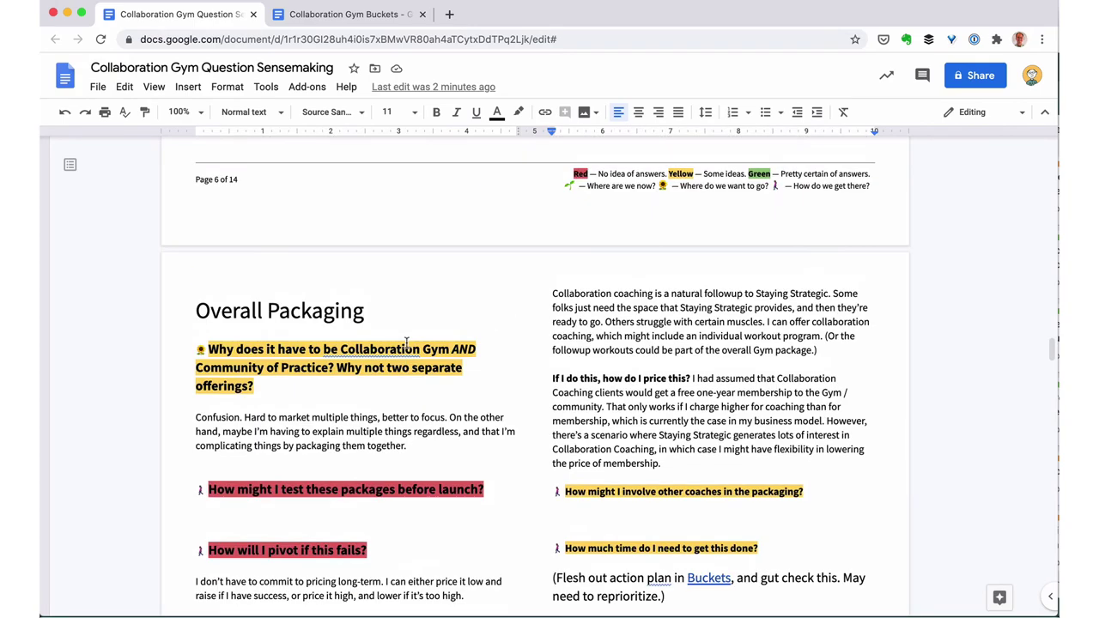
{"action": "scroll", "coordinate": [406, 343], "scroll_direction": "down", "scroll_amount": 20}
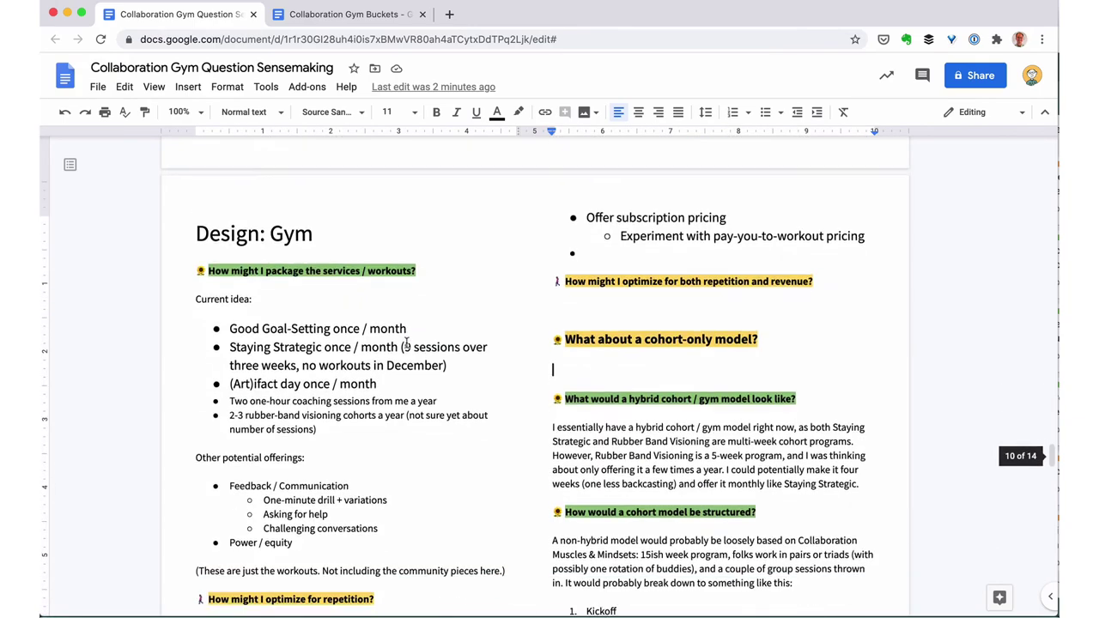
{"action": "key", "text": "shift+Down"}
{"action": "key", "text": "shift+Down"}
{"action": "key", "text": "shift+Down"}
{"action": "key", "text": "super+x"}
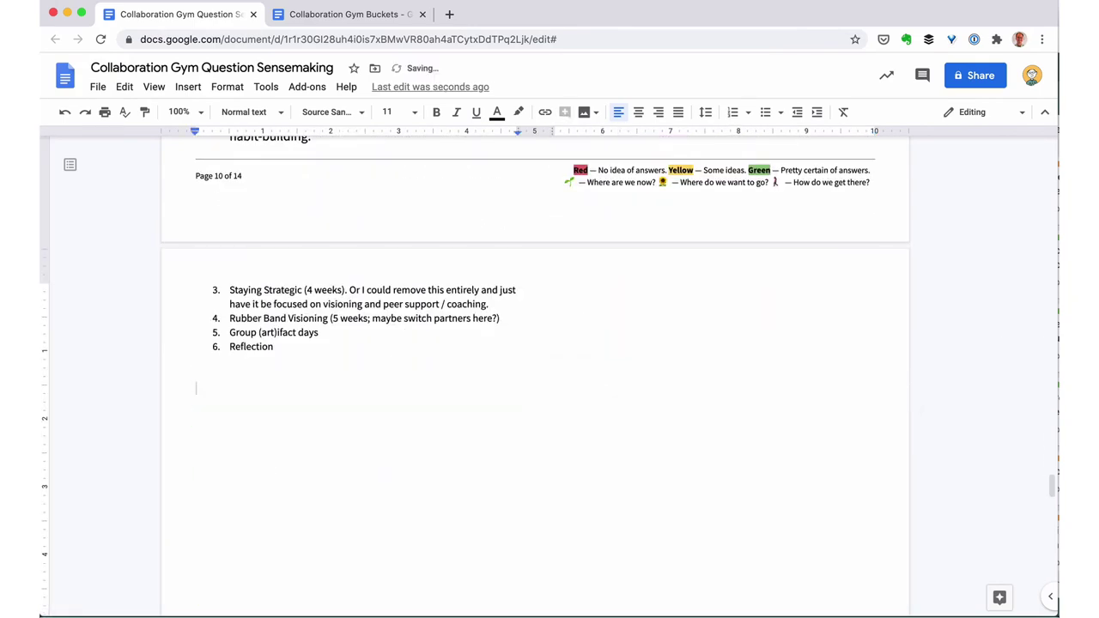
- Enlarge the My People heading "Who has this problem?" to font size 14 and place the cursor on the empty line below it
{"action": "scroll", "coordinate": [535, 373], "scroll_direction": "down", "scroll_amount": 8}
{"action": "scroll", "coordinate": [534, 378], "scroll_direction": "down", "scroll_amount": 15}
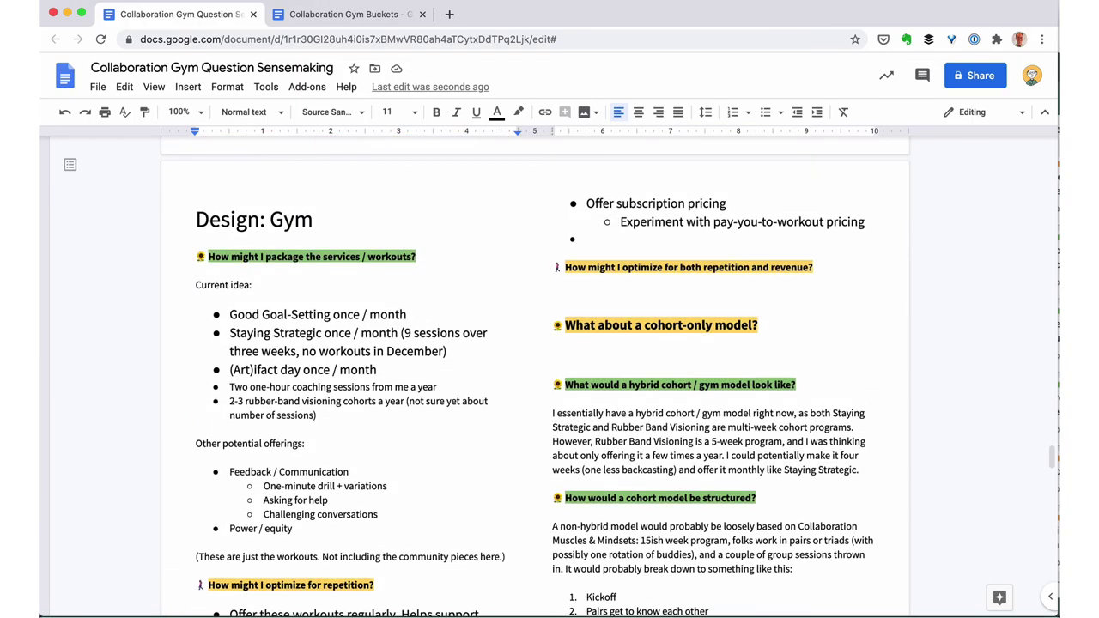
{"action": "scroll", "coordinate": [535, 378], "scroll_direction": "up", "scroll_amount": 15}
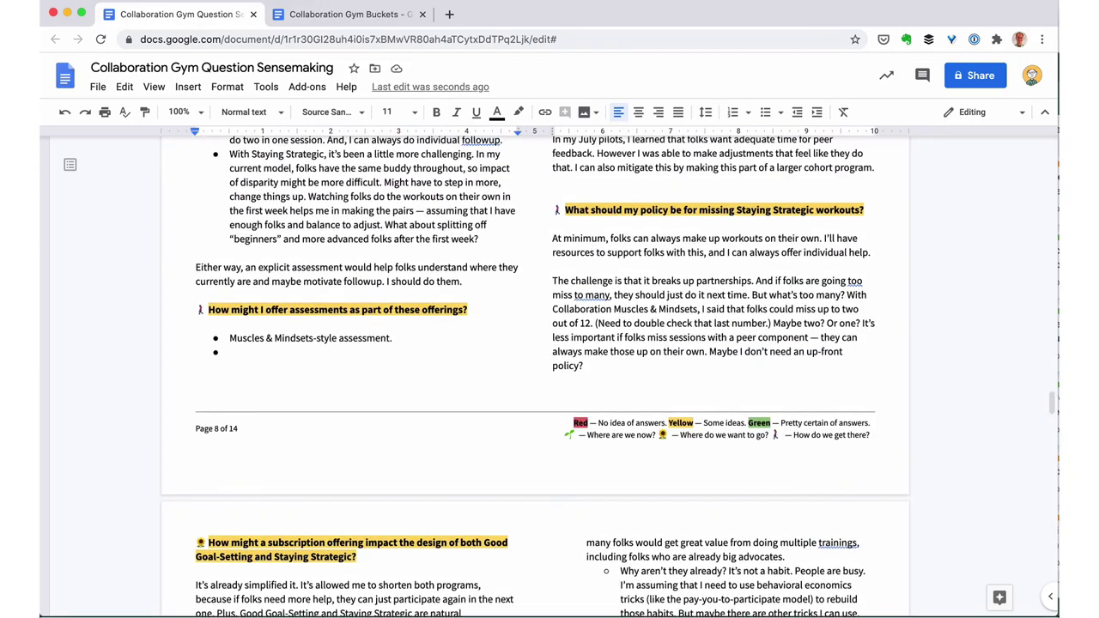
{"action": "scroll", "coordinate": [534, 378], "scroll_direction": "up", "scroll_amount": 6}
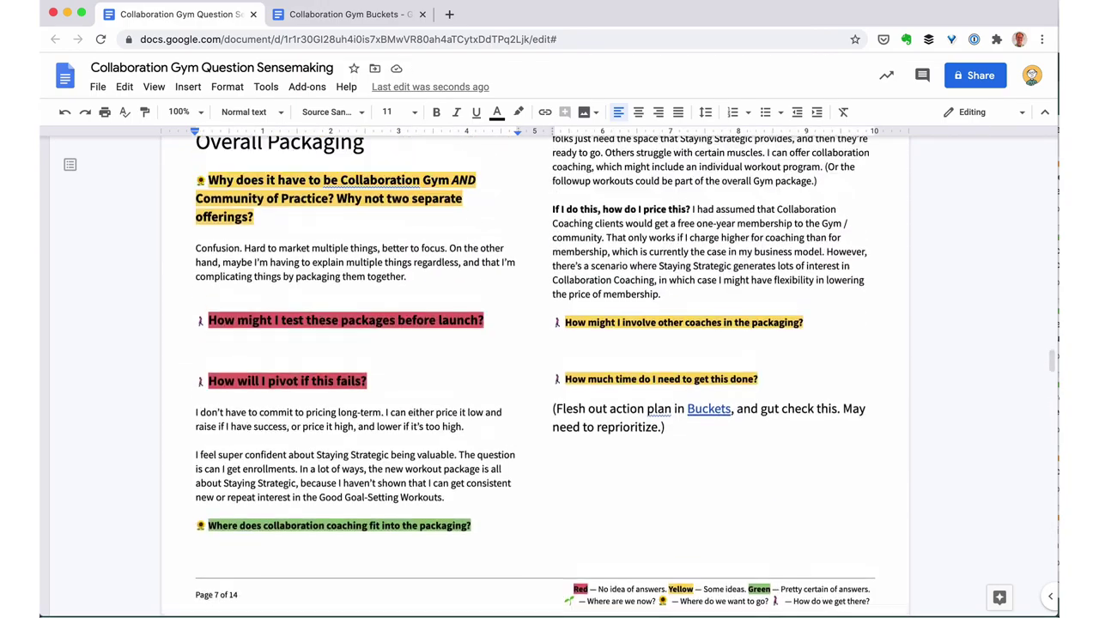
{"action": "scroll", "coordinate": [534, 378], "scroll_direction": "up", "scroll_amount": 10}
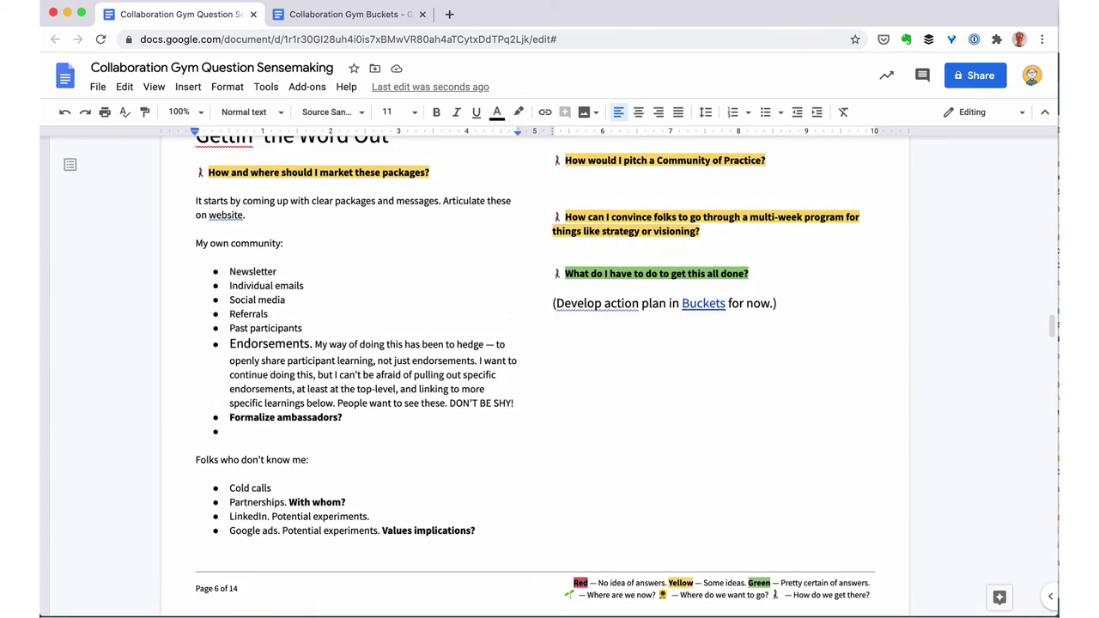
{"action": "scroll", "coordinate": [535, 378], "scroll_direction": "up", "scroll_amount": 3}
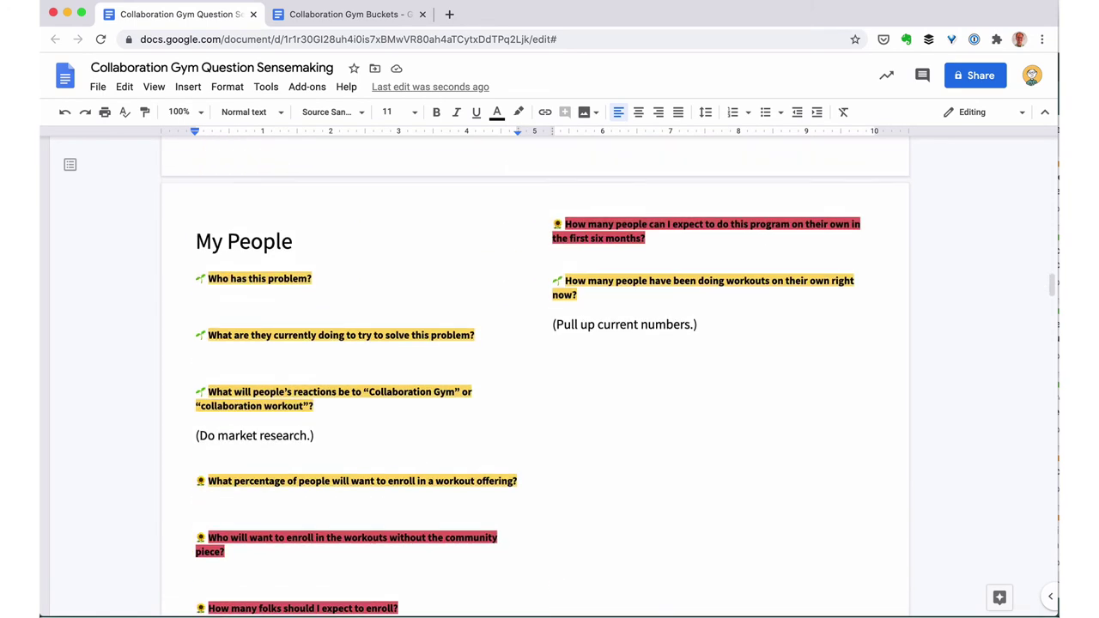
{"action": "left_click", "coordinate": [321, 277]}
{"action": "key", "text": "alt+shift+Left"}
{"action": "key", "text": "alt+shift+Left"}
{"action": "key", "text": "alt+shift+Left"}
{"action": "key", "text": "alt+shift+Left"}
{"action": "key", "text": "alt+shift+Left"}
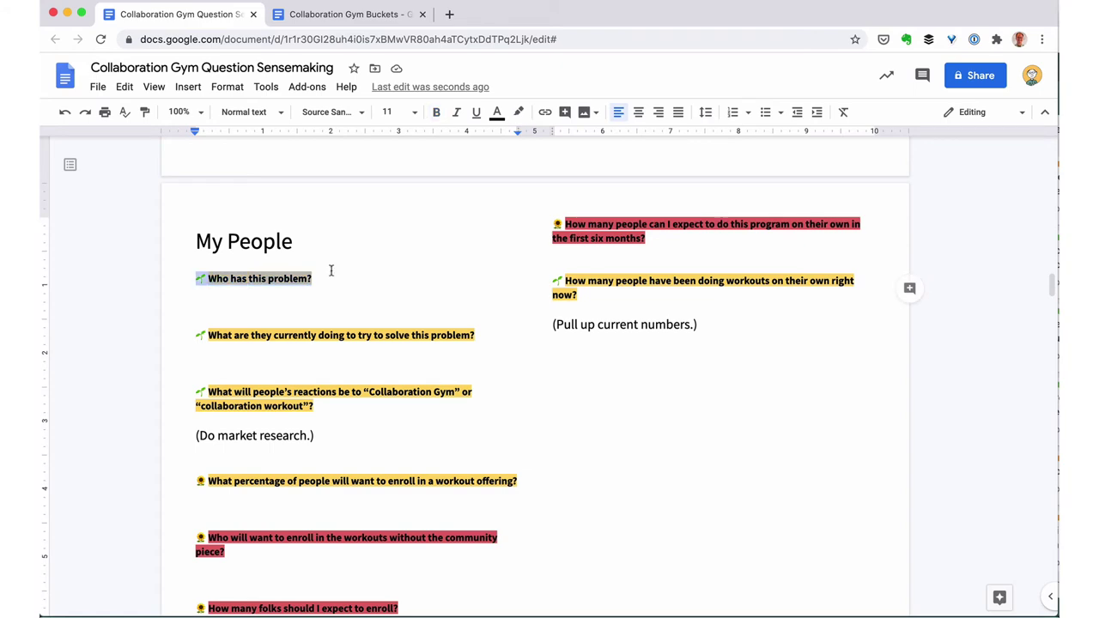
{"action": "key", "text": "shift+Right"}
{"action": "key", "text": "shift+Right"}
{"action": "left_click", "coordinate": [414, 115]}
{"action": "left_click", "coordinate": [394, 254]}
{"action": "left_click", "coordinate": [392, 311]}
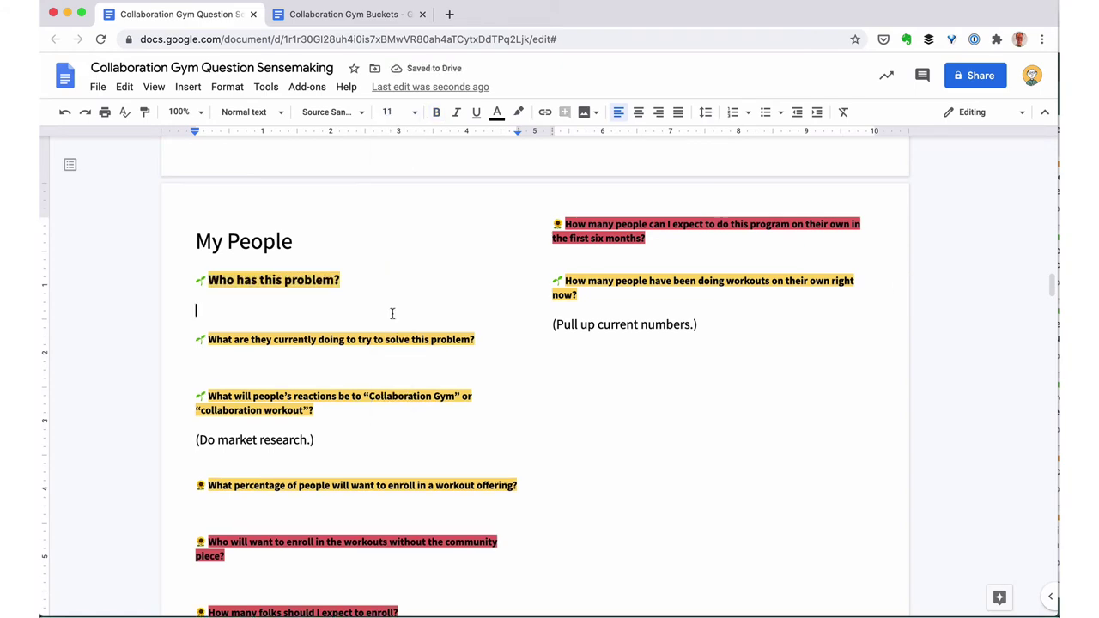
- Paste the cut individual memberships question into Overall Packaging, above "Where does collaboration coaching fit into the packaging?"
{"action": "scroll", "coordinate": [392, 314], "scroll_direction": "up", "scroll_amount": 15}
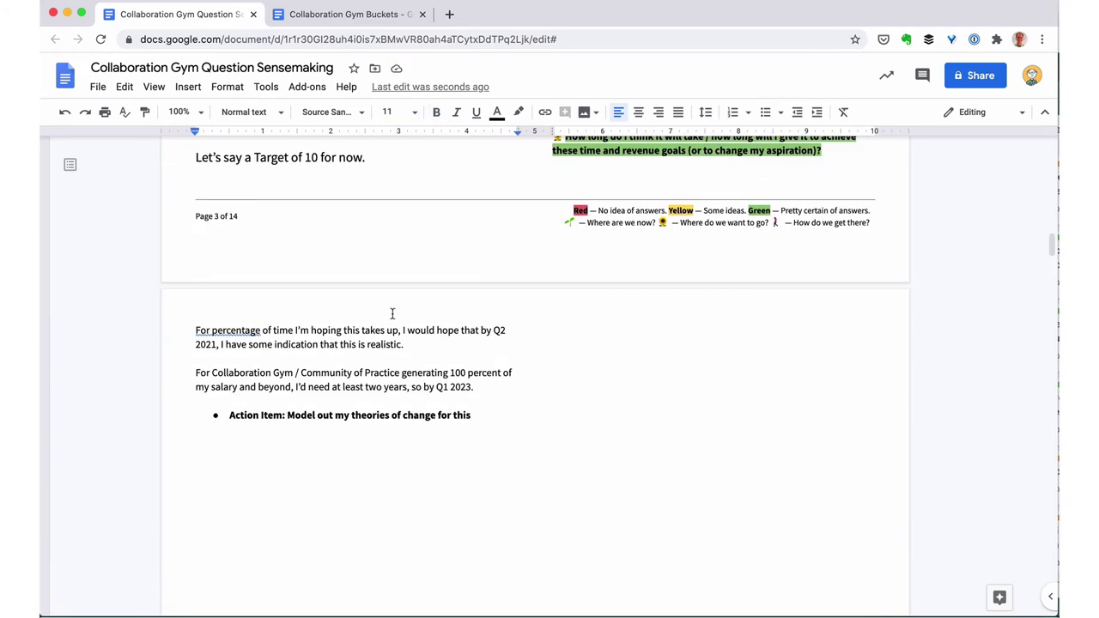
{"action": "scroll", "coordinate": [392, 314], "scroll_direction": "up", "scroll_amount": 8}
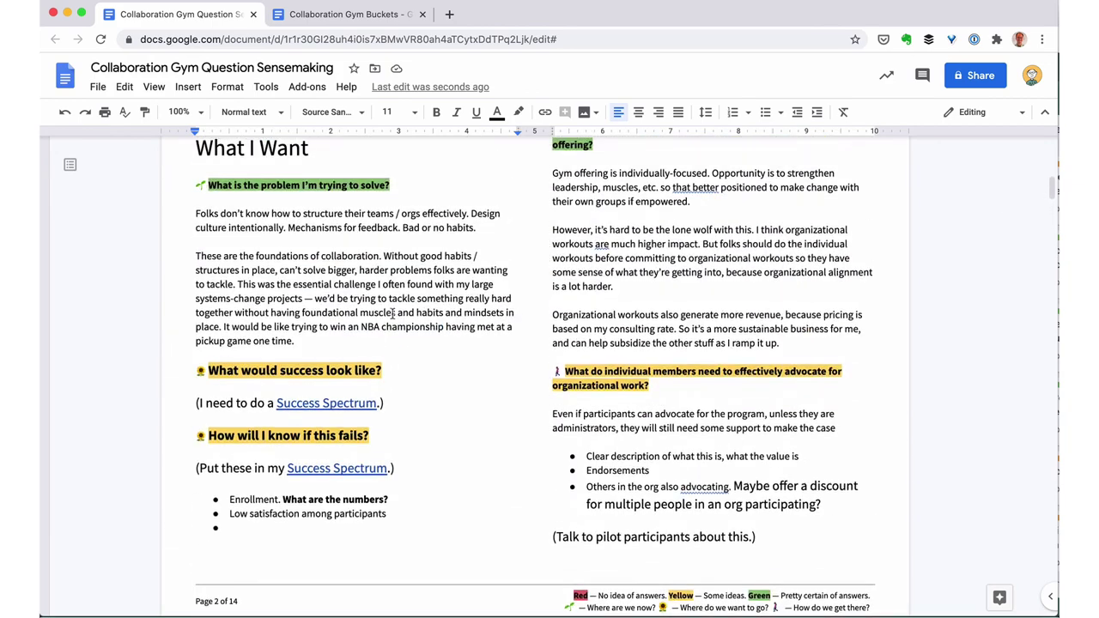
{"action": "scroll", "coordinate": [392, 314], "scroll_direction": "down", "scroll_amount": 6}
{"action": "scroll", "coordinate": [393, 314], "scroll_direction": "down", "scroll_amount": 2}
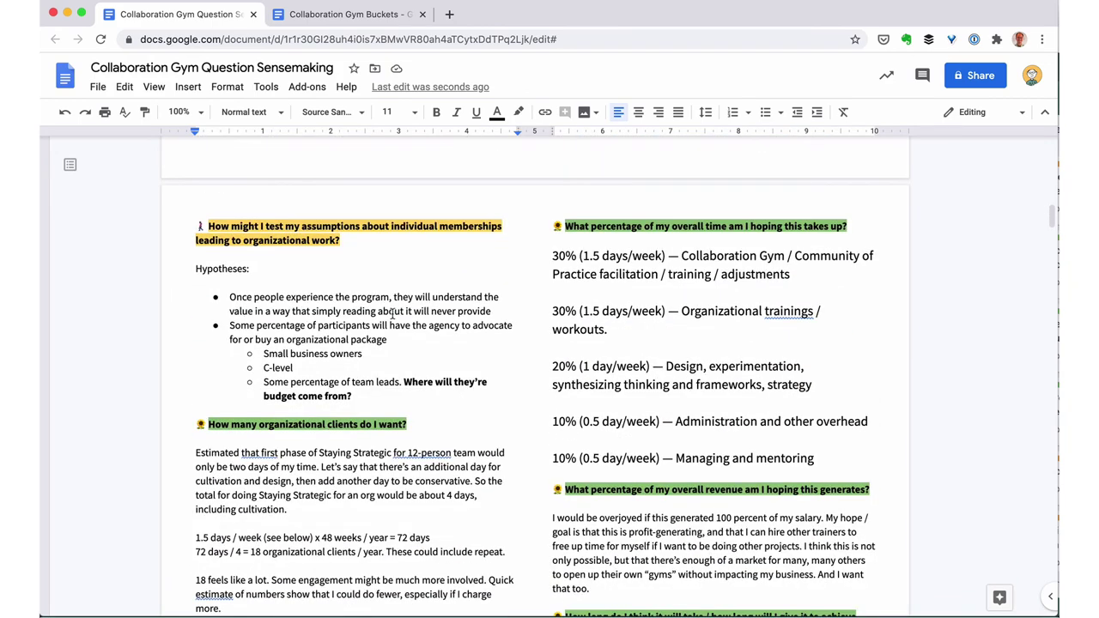
{"action": "scroll", "coordinate": [392, 314], "scroll_direction": "down", "scroll_amount": 5}
{"action": "scroll", "coordinate": [393, 315], "scroll_direction": "up", "scroll_amount": 7}
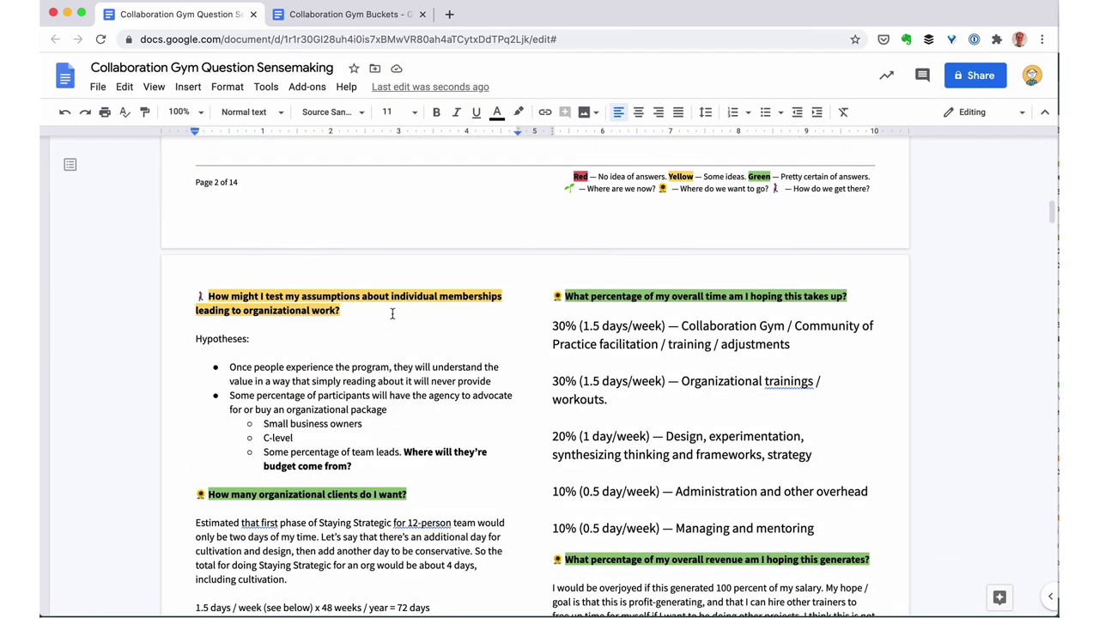
{"action": "scroll", "coordinate": [393, 314], "scroll_direction": "down", "scroll_amount": 4}
{"action": "scroll", "coordinate": [393, 314], "scroll_direction": "down", "scroll_amount": 20}
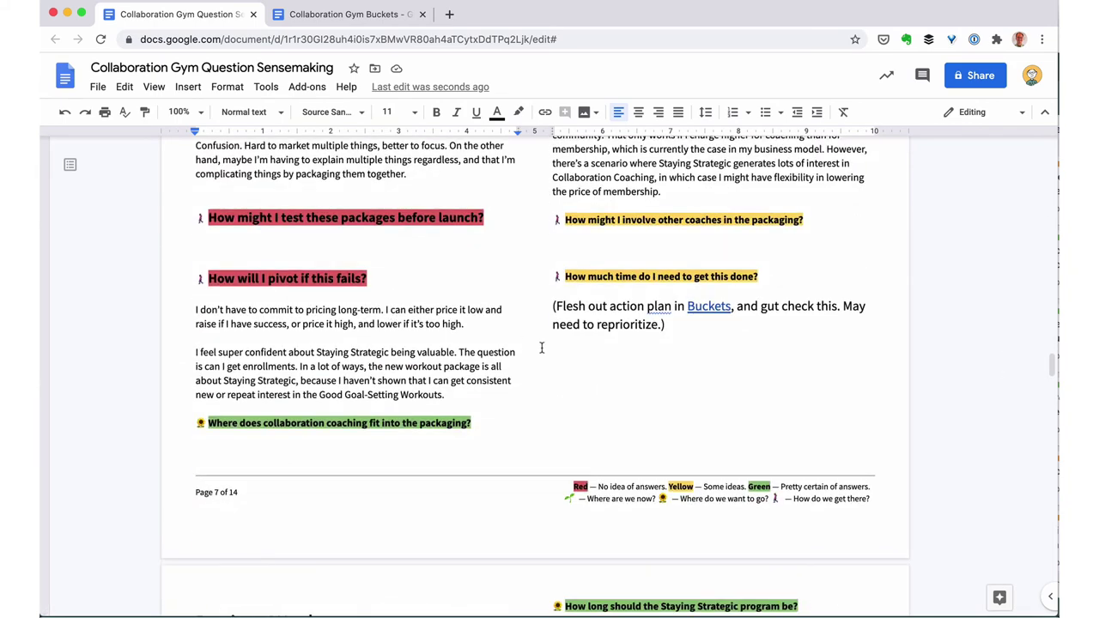
{"action": "scroll", "coordinate": [542, 347], "scroll_direction": "up", "scroll_amount": 6}
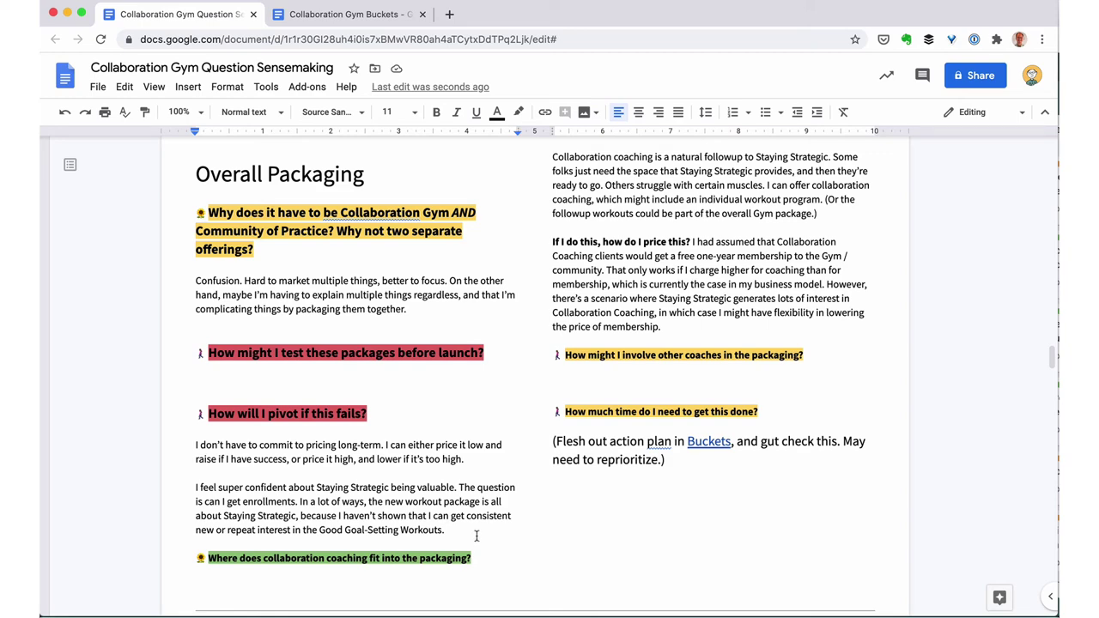
{"action": "key", "text": "Return"}
{"action": "key", "text": "super+v"}
- Move the question "How much time do I need to get this done?" with its action plan note to the start of Overall Packaging
{"action": "left_click", "coordinate": [554, 532]}
{"action": "key", "text": "shift+Up"}
{"action": "key", "text": "shift+Up"}
{"action": "key", "text": "shift+Up"}
{"action": "key", "text": "shift+Up"}
{"action": "key", "text": "shift+Up"}
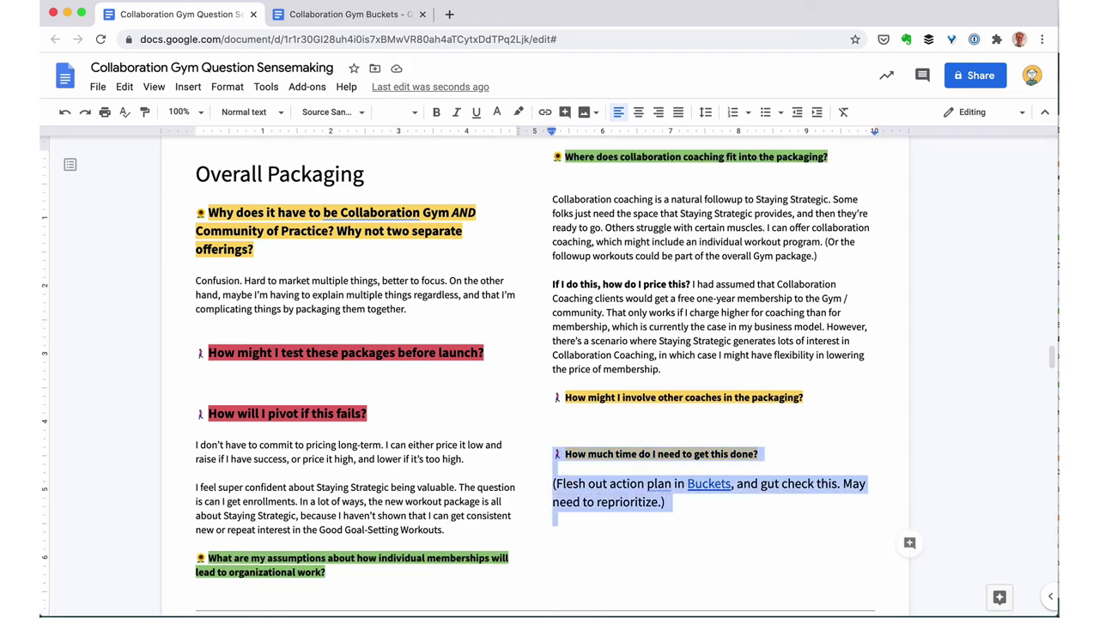
{"action": "key", "text": "super+x"}
{"action": "left_click", "coordinate": [196, 212]}
{"action": "key", "text": "super+v"}
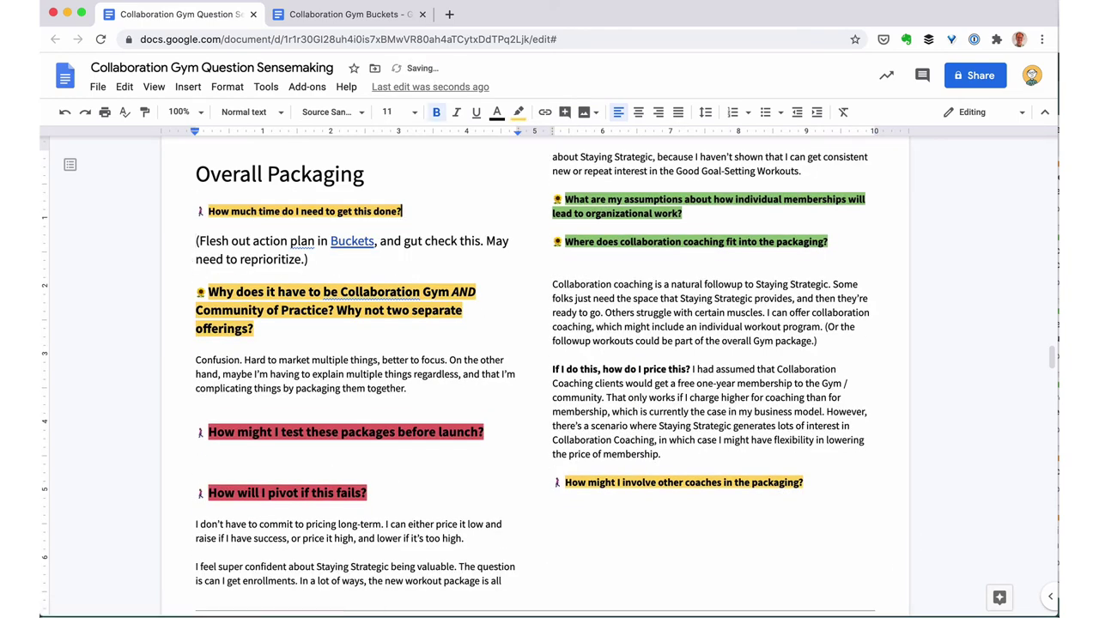
- Reword the moved question as "How much time do I need to get this all done?"
{"action": "left_click", "coordinate": [375, 212]}
{"action": "type", "text": "all"}
{"action": "left_click", "coordinate": [197, 225]}
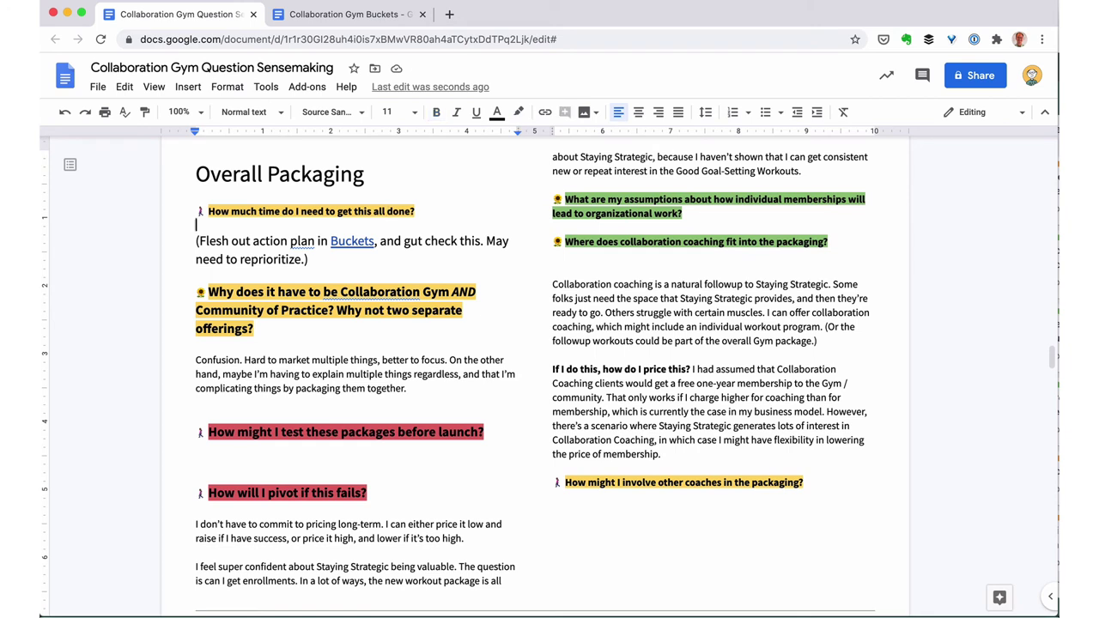
- Insert two blank lines below the individual memberships question and remove the extra blank line above the collaboration coaching answer
{"action": "left_click", "coordinate": [553, 228]}
{"action": "key", "text": "Return"}
{"action": "key", "text": "Return"}
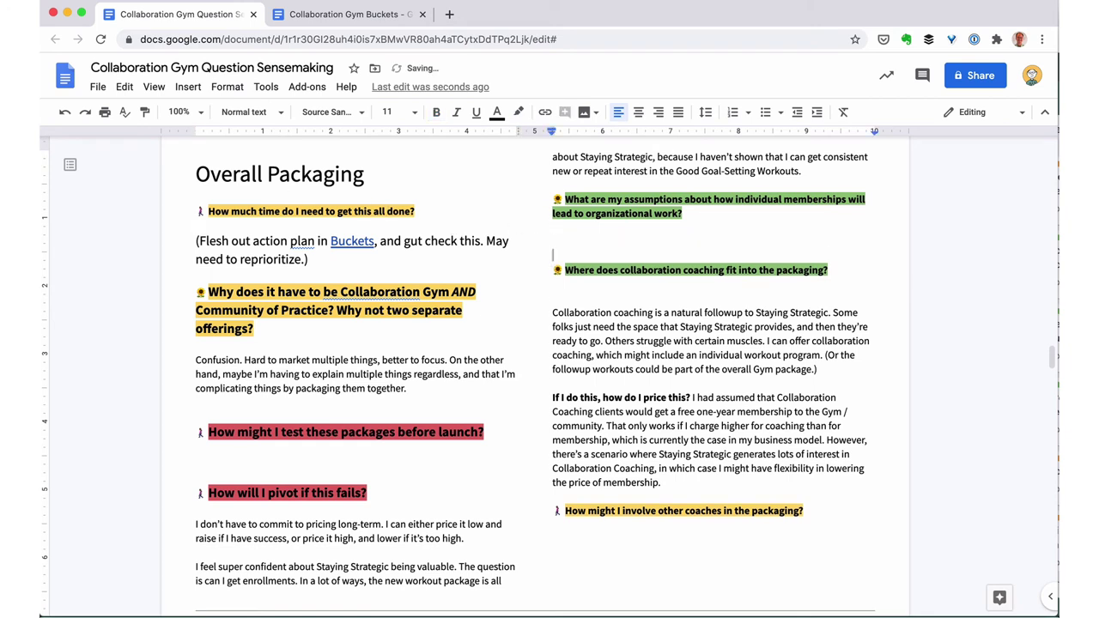
{"action": "key", "text": "Down"}
{"action": "key", "text": "Down"}
{"action": "key", "text": "Down"}
{"action": "key", "text": "BackSpace"}
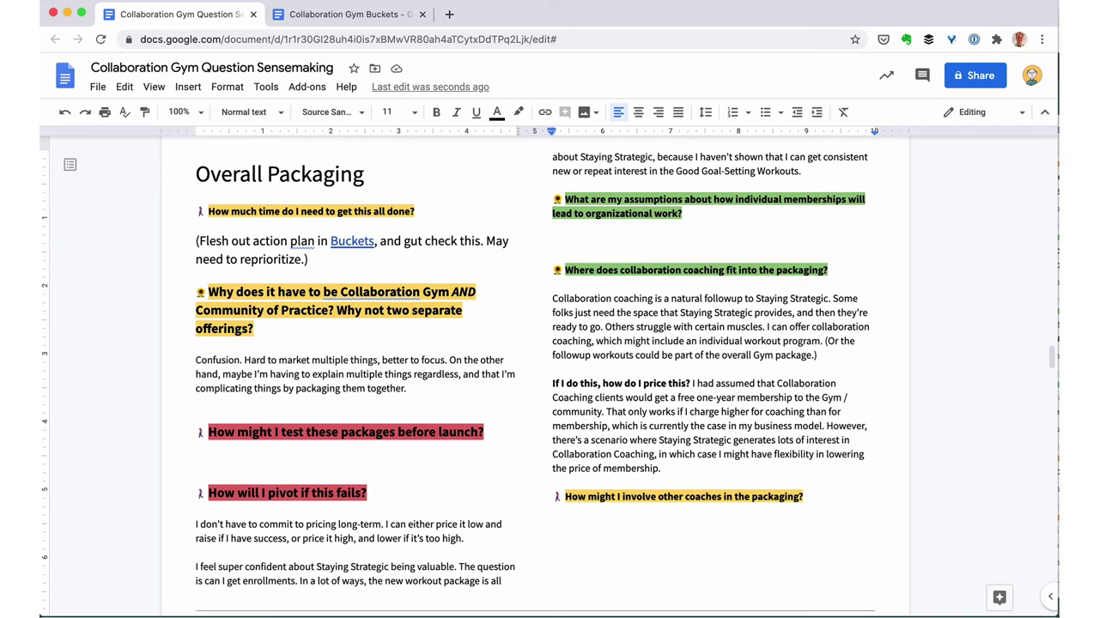
- Search the document for "organ" and go to the paragraph on the relative impact of organizational workouts
{"action": "key", "text": "Up"}
{"action": "key", "text": "Up"}
{"action": "key", "text": "ctrl+f"}
{"action": "type", "text": "organ"}
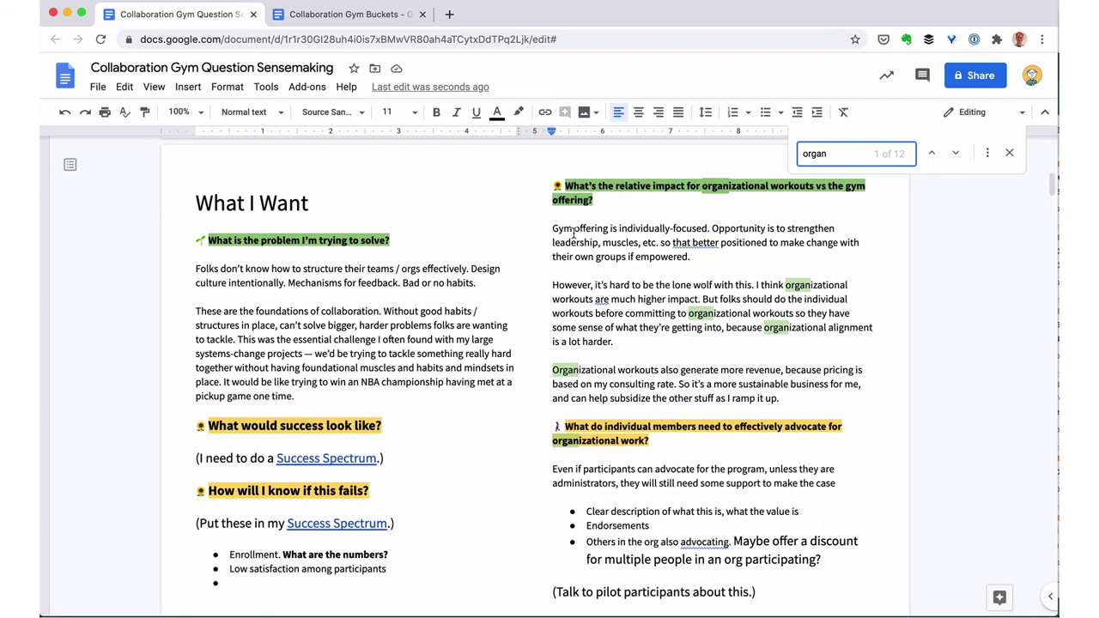
{"action": "left_click", "coordinate": [703, 298]}
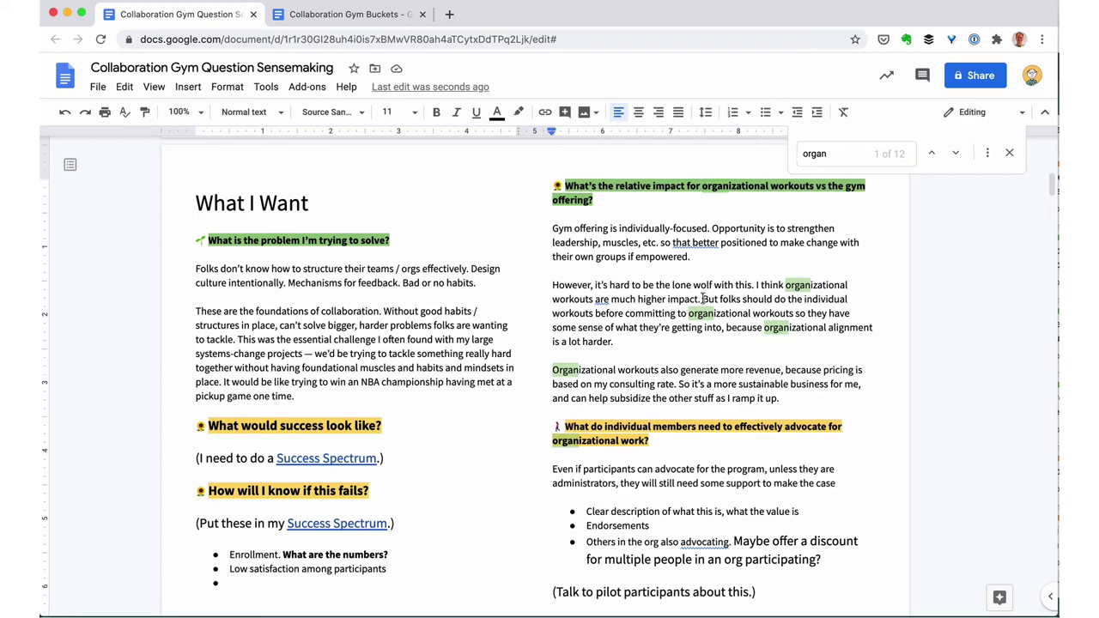
- Copy the Overall Packaging link from the table of contents and add "(See Overall Packaging.)" after "organizational alignment is a lot harder."
{"action": "scroll", "coordinate": [417, 317], "scroll_direction": "up", "scroll_amount": 10}
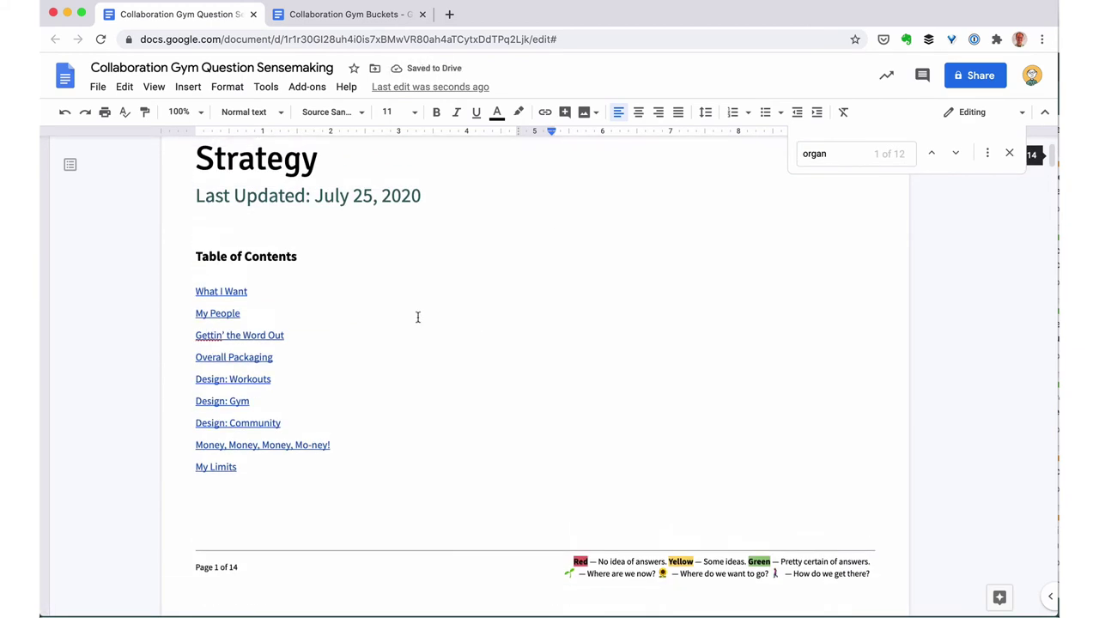
{"action": "left_click", "coordinate": [261, 357]}
{"action": "left_click", "coordinate": [366, 376]}
{"action": "scroll", "coordinate": [417, 431], "scroll_direction": "down", "scroll_amount": 9}
{"action": "type", "text": "Overall Packaging"}
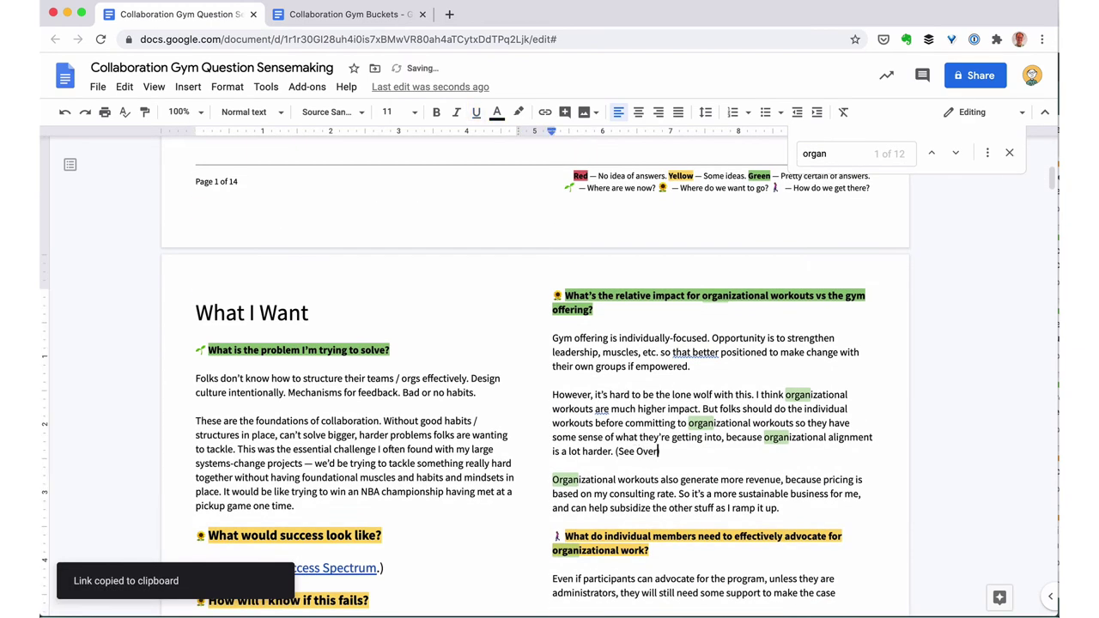
- Link the words "Overall Packaging" in the new cross-reference to the Overall Packaging heading and open the link's preview
{"action": "key", "text": "alt+shift+Left"}
{"action": "key", "text": "alt+shift+Left"}
{"action": "key", "text": "super+k"}
{"action": "scroll", "coordinate": [635, 584], "scroll_direction": "down", "scroll_amount": 5}
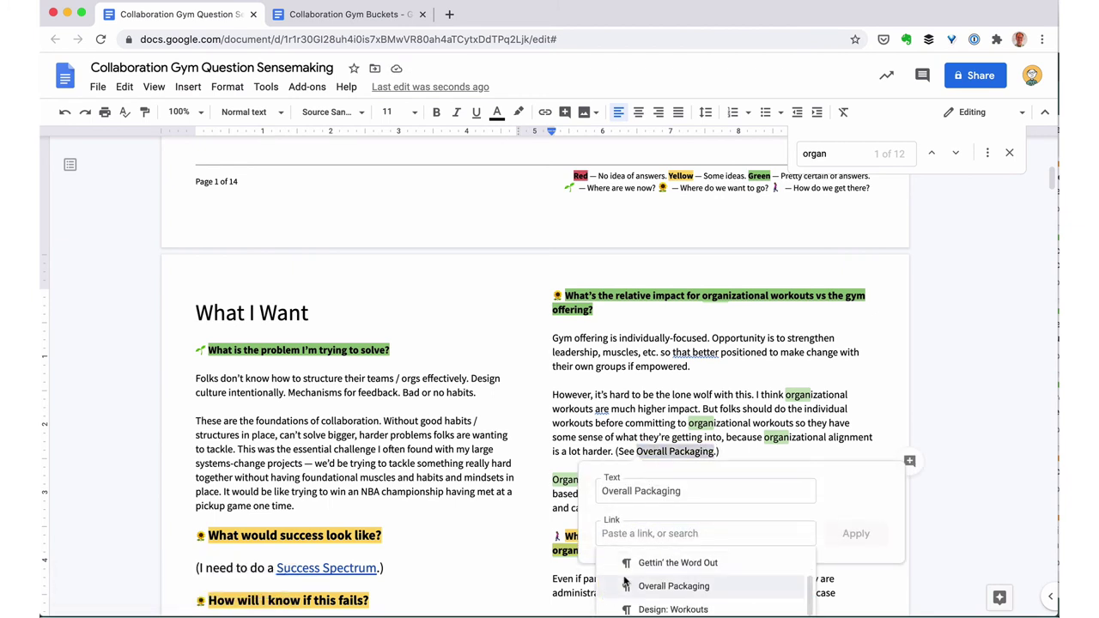
{"action": "left_click", "coordinate": [666, 588]}
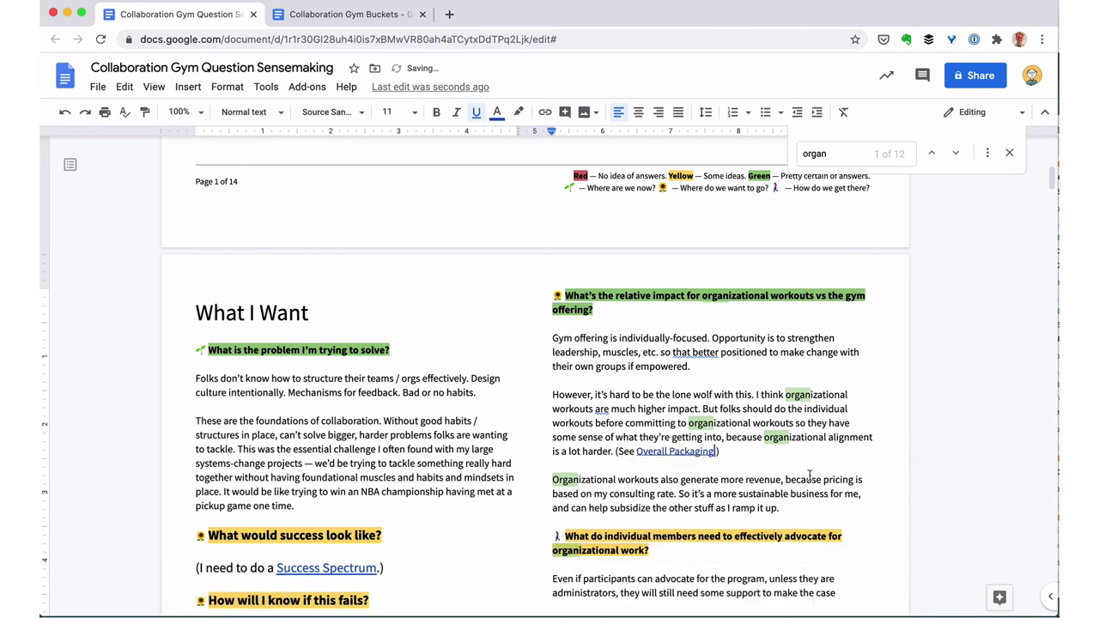
{"action": "left_click_drag", "start_coordinate": [613, 451], "coordinate": [703, 409]}
{"action": "left_click", "coordinate": [710, 452]}
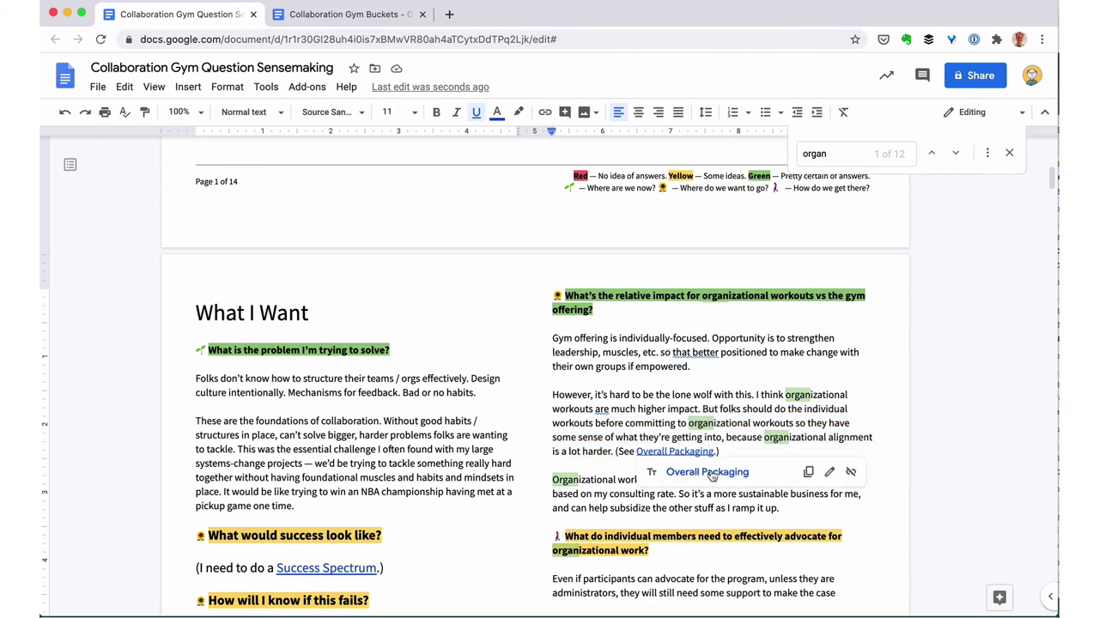
- Add "(See also What I Want.)" below the individual memberships question in Overall Packaging and link "What I Want" to its heading
{"action": "left_click", "coordinate": [710, 472]}
{"action": "left_click", "coordinate": [554, 270]}
{"action": "type", "text": "(See also What I Want.)"}
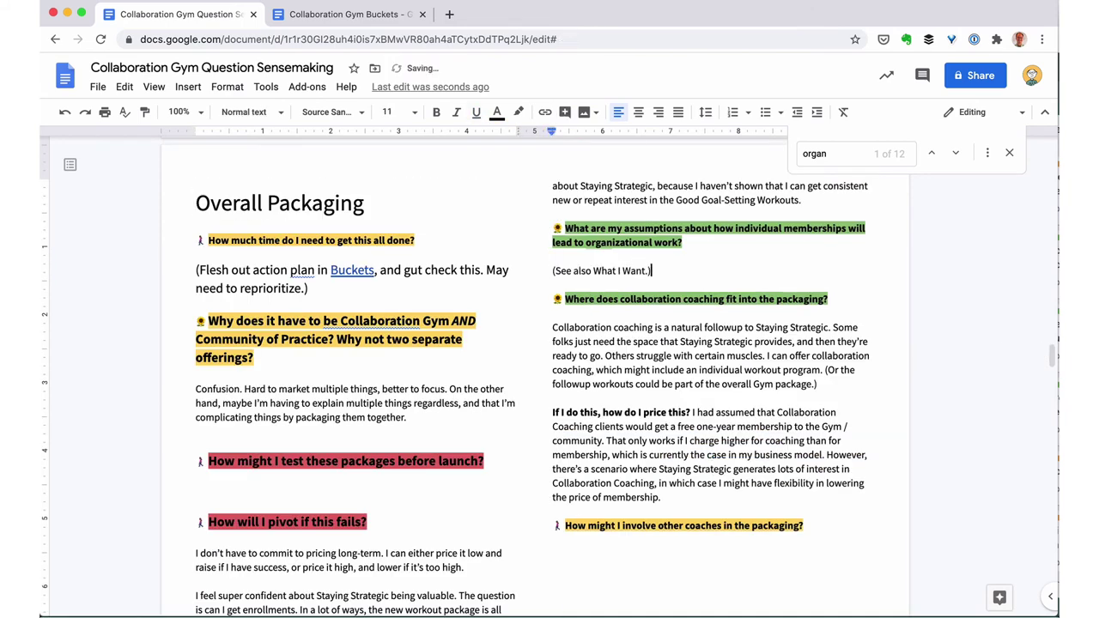
{"action": "left_click_drag", "start_coordinate": [646, 271], "coordinate": [592, 271]}
{"action": "key", "text": "ctrl+k"}
{"action": "left_click", "coordinate": [653, 408]}
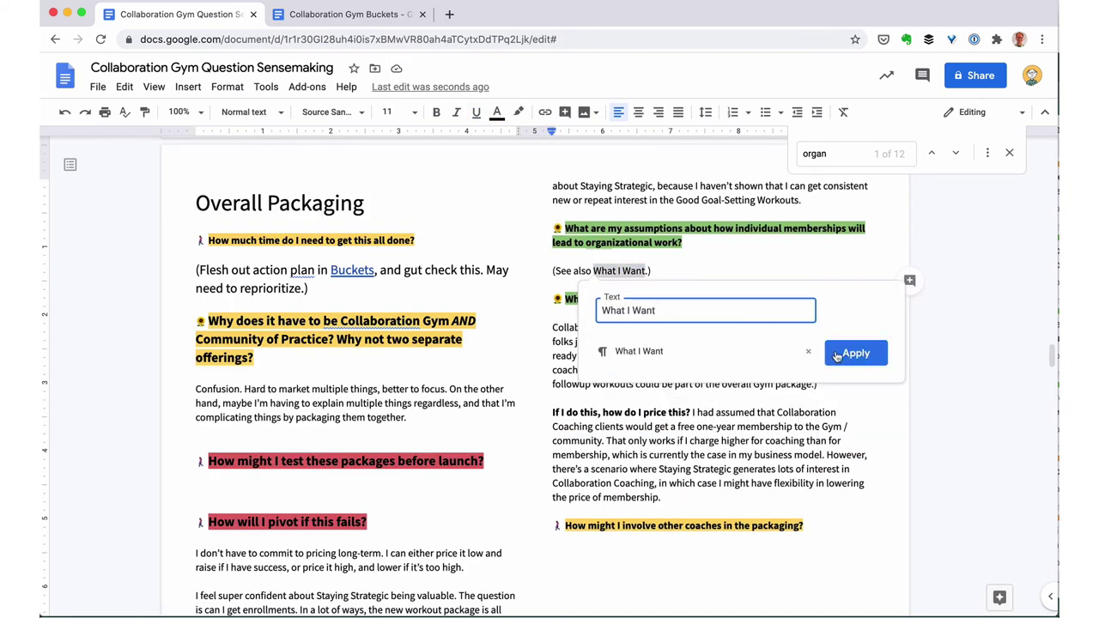
{"action": "left_click", "coordinate": [844, 355]}
- Paste the copied sentence about folks doing individual workouts above the What I Want cross-reference and start it with "Folks" instead of "But folks"
{"action": "left_click", "coordinate": [554, 256]}
{"action": "key", "text": "Return"}
{"action": "key", "text": "super+v"}
{"action": "double_click", "coordinate": [560, 271]}
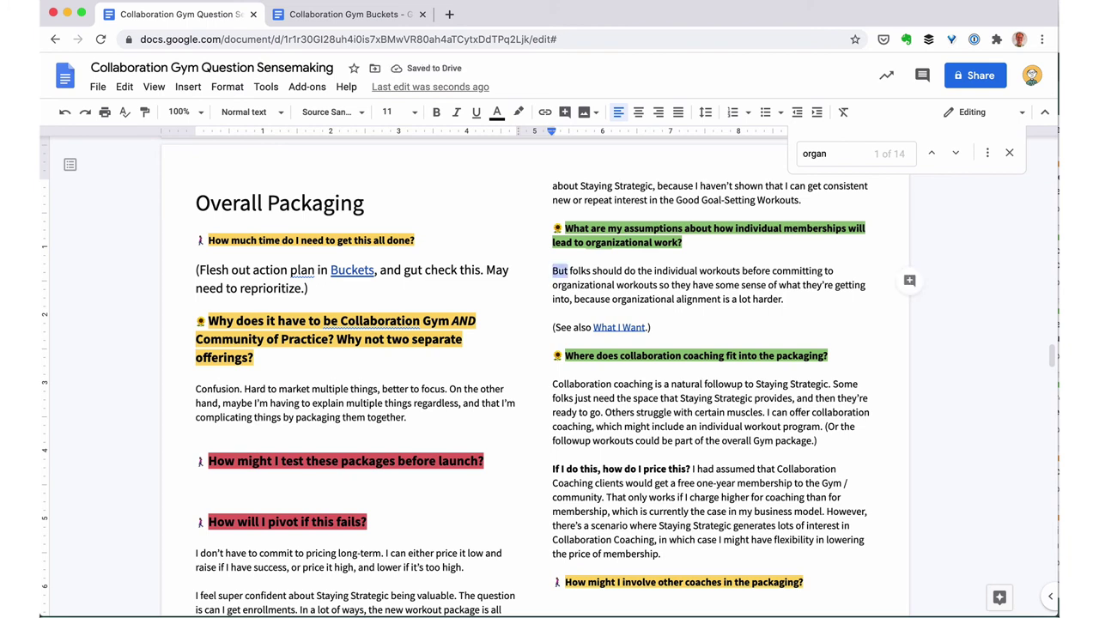
{"action": "key", "text": "shift+Right"}
{"action": "key", "text": "shift+Right"}
{"action": "type", "text": "F"}
- Reword the pasted sentence to "Folks who do the individual workouts will get a visceral sense of what this is —"
{"action": "left_click", "coordinate": [576, 271]}
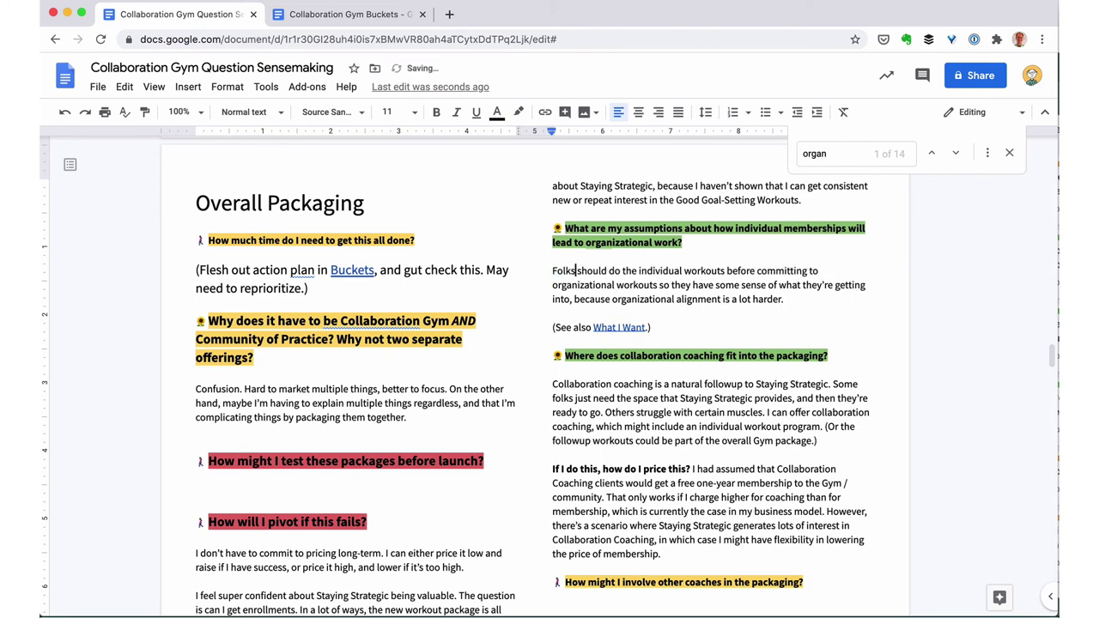
{"action": "key", "text": "alt+shift+Right"}
{"action": "type", "text": "who"}
{"action": "left_click_drag", "start_coordinate": [713, 271], "coordinate": [677, 284]}
{"action": "key", "text": "alt+shift+Left"}
{"action": "key", "text": "alt+shift+Left"}
{"action": "key", "text": "alt+shift+Left"}
{"action": "type", "text": "will get a visceral sense of what this is —"}
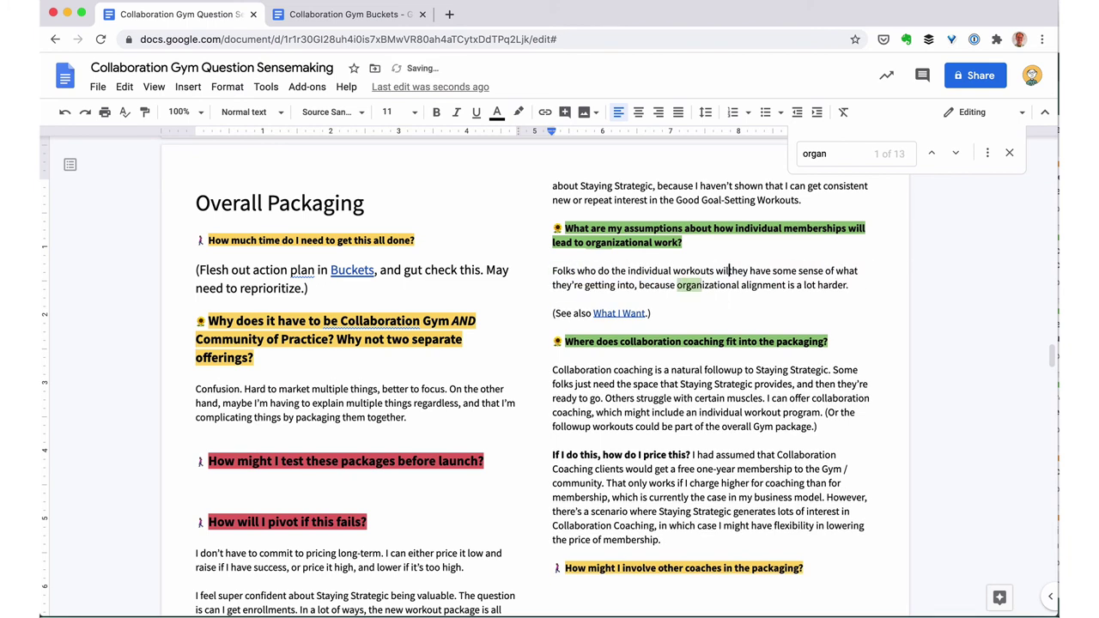
- Complete the sentence with "the commitment and, more importantly, the impact." and delete the leftover pasted text after it
{"action": "left_click", "coordinate": [572, 285]}
{"action": "type", "text": "the commitment and, more importantly, the impact."}
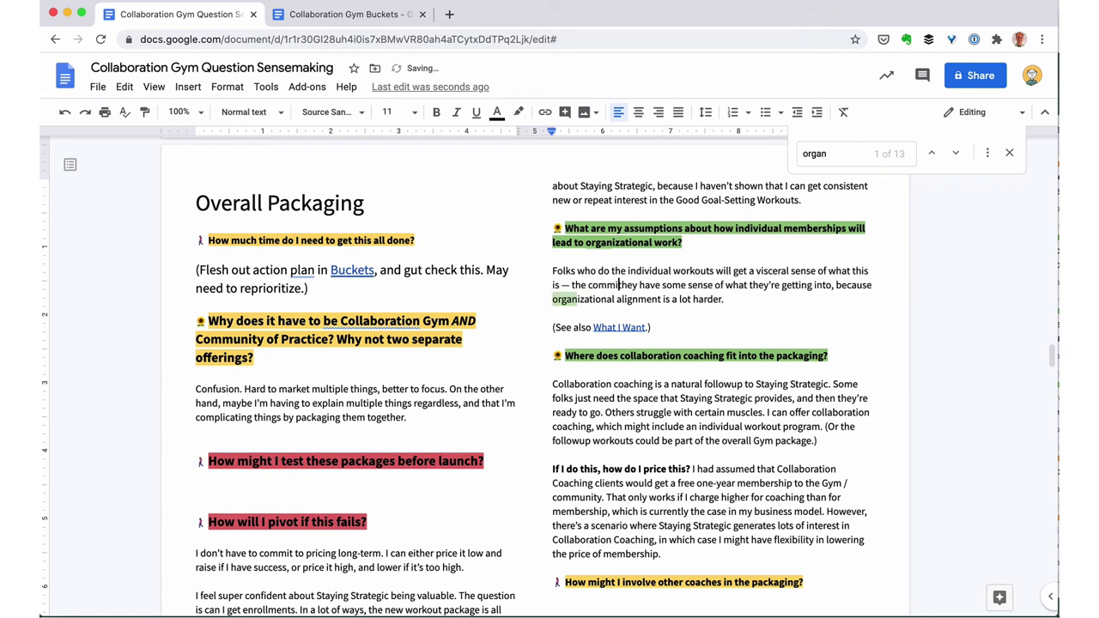
{"action": "key", "text": "shift+Down"}
{"action": "key", "text": "shift+Down"}
{"action": "key", "text": "BackSpace"}
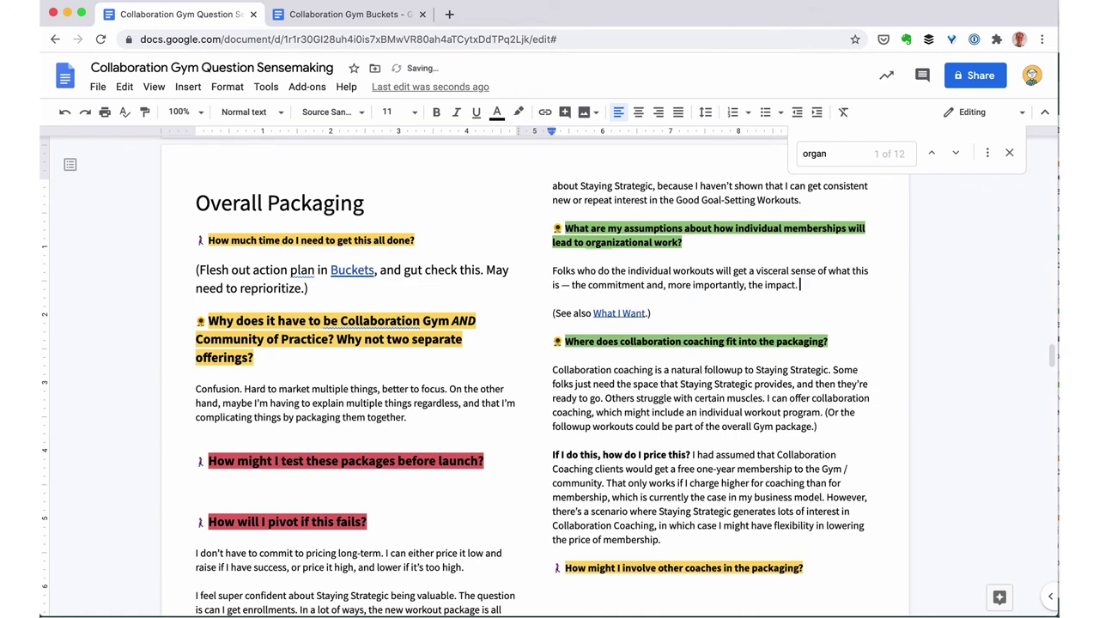
- Add the sentence "They'll act as advocates within their organizations." to the end of the individual memberships answer
{"action": "type", "text": "They'll act as individual advocates"}
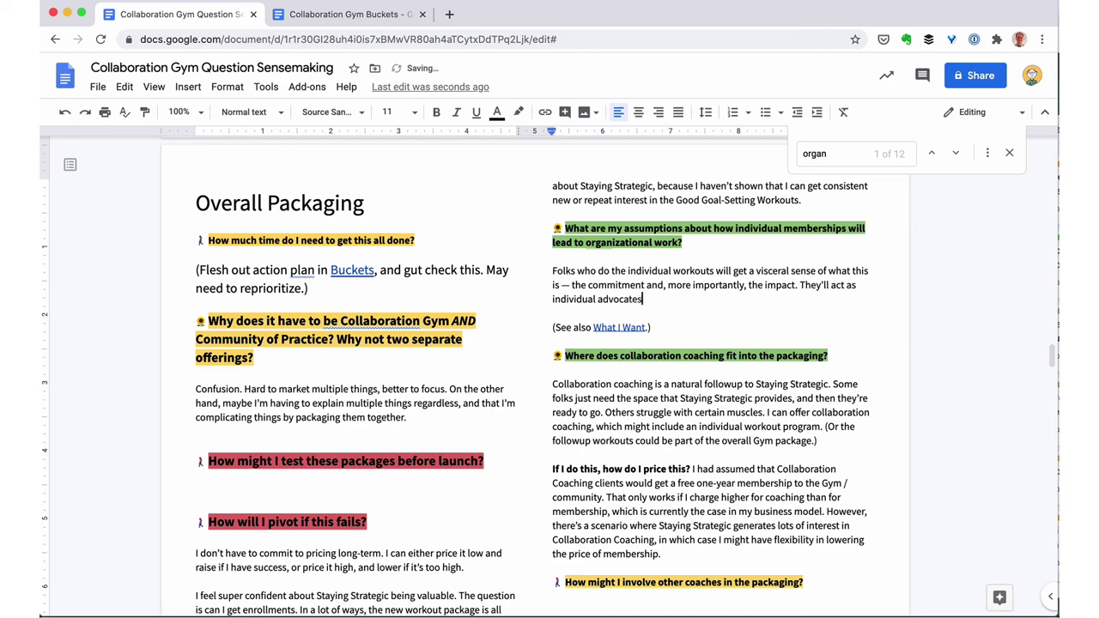
{"action": "type", "text": " within"}
{"action": "key", "text": "alt+Left"}
{"action": "key", "text": "alt+Left"}
{"action": "key", "text": "alt+shift+Left"}
{"action": "key", "text": "BackSpace"}
{"action": "key", "text": "alt+Right"}
{"action": "key", "text": "alt+Right"}
{"action": "type", "text": "their organizations."}
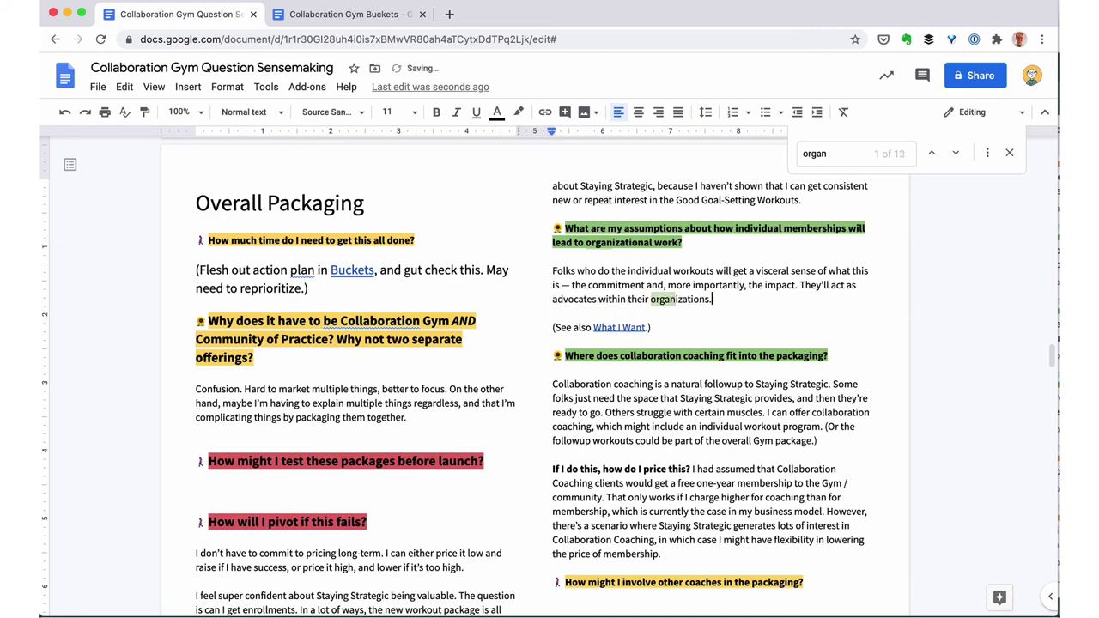
- Step through the matches for "organ" to the question about members advocating for organizational work, and close the search
{"action": "left_click", "coordinate": [956, 155]}
{"action": "left_click", "coordinate": [956, 155]}
{"action": "left_click", "coordinate": [956, 155]}
{"action": "left_click", "coordinate": [956, 155]}
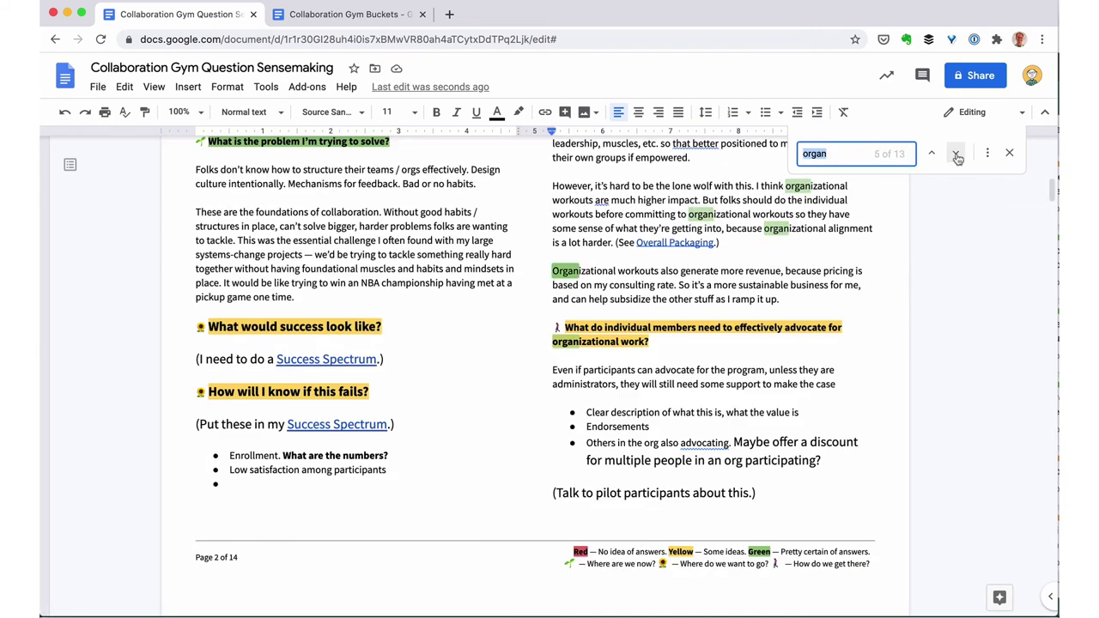
{"action": "left_click", "coordinate": [956, 155]}
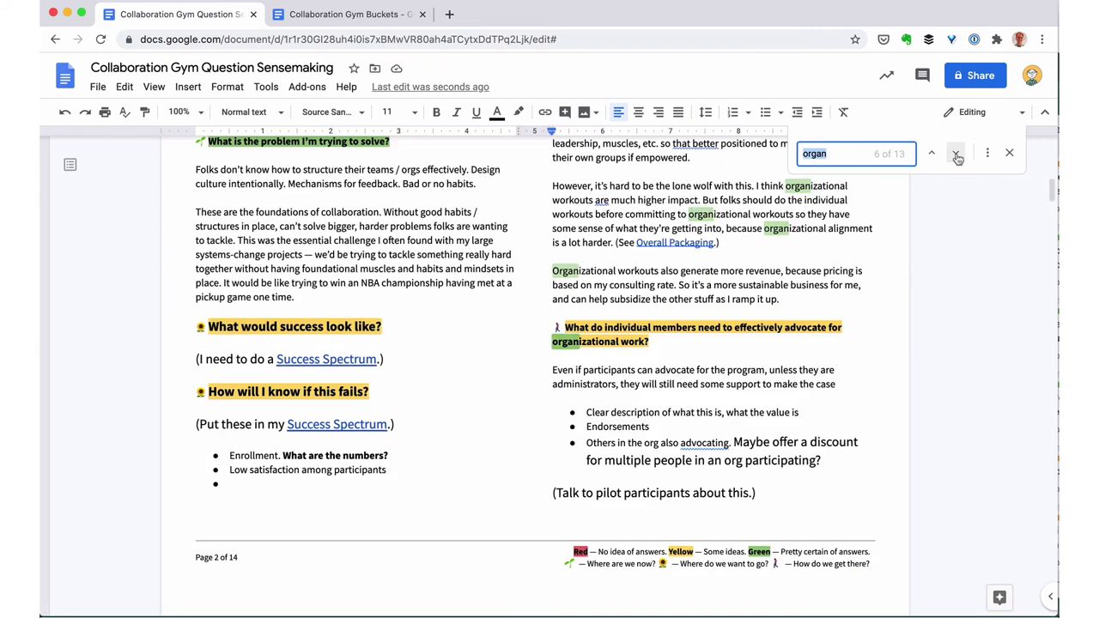
{"action": "left_click", "coordinate": [1009, 153]}
{"action": "left_click", "coordinate": [800, 313]}
{"action": "key", "text": "Down"}
{"action": "key", "text": "shift+Down"}
{"action": "key", "text": "shift+Down"}
{"action": "key", "text": "shift+Down"}
{"action": "key", "text": "shift+Down"}
{"action": "key", "text": "shift+Down"}
{"action": "key", "text": "shift+Down"}
{"action": "key", "text": "shift+Down"}
{"action": "key", "text": "shift+Down"}
{"action": "key", "text": "shift+Down"}
{"action": "key", "text": "shift+Down"}
{"action": "key", "text": "shift+Down"}
{"action": "key", "text": "shift+Down"}
{"action": "key", "text": "shift+Down"}
{"action": "key", "text": "super+x"}
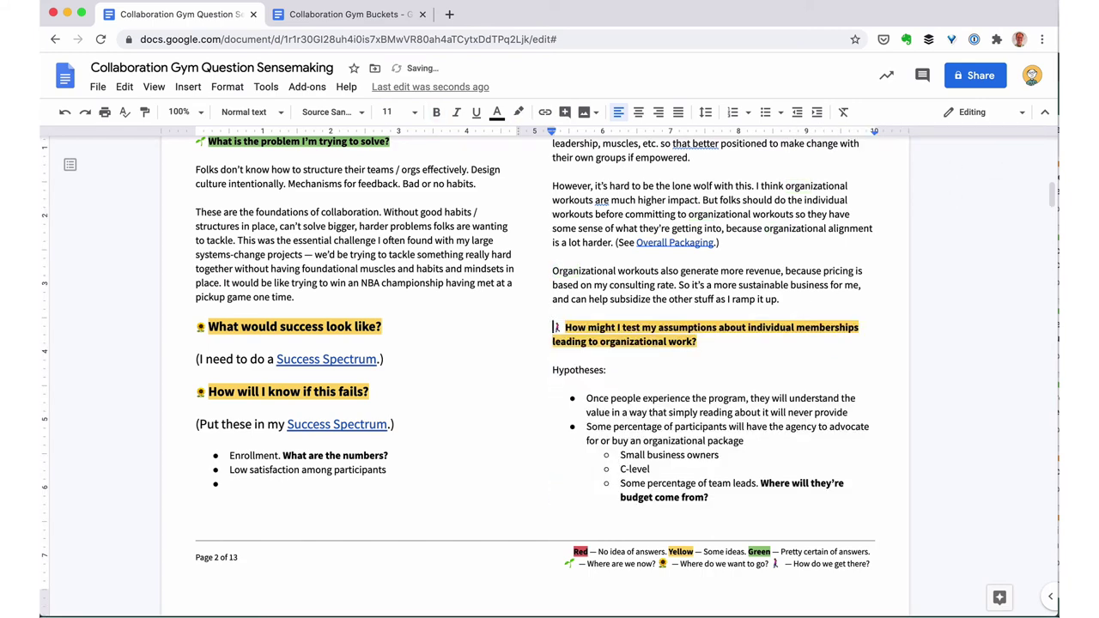
{"action": "key", "text": "super+z"}
- Cut the advocacy question and the following question on testing the individual membership assumptions, with their answers, from What I Want
{"action": "scroll", "coordinate": [550, 344], "scroll_direction": "down", "scroll_amount": 3}
{"action": "key", "text": "shift+Down"}
{"action": "key", "text": "shift+Down"}
{"action": "key", "text": "shift+Down"}
{"action": "key", "text": "shift+Down"}
{"action": "key", "text": "shift+Down"}
{"action": "key", "text": "shift+Down"}
{"action": "key", "text": "shift+Down"}
{"action": "key", "text": "shift+Down"}
{"action": "key", "text": "shift+Down"}
{"action": "key", "text": "shift+Down"}
{"action": "key", "text": "shift+Down"}
{"action": "key", "text": "shift+Down"}
{"action": "key", "text": "shift+Down"}
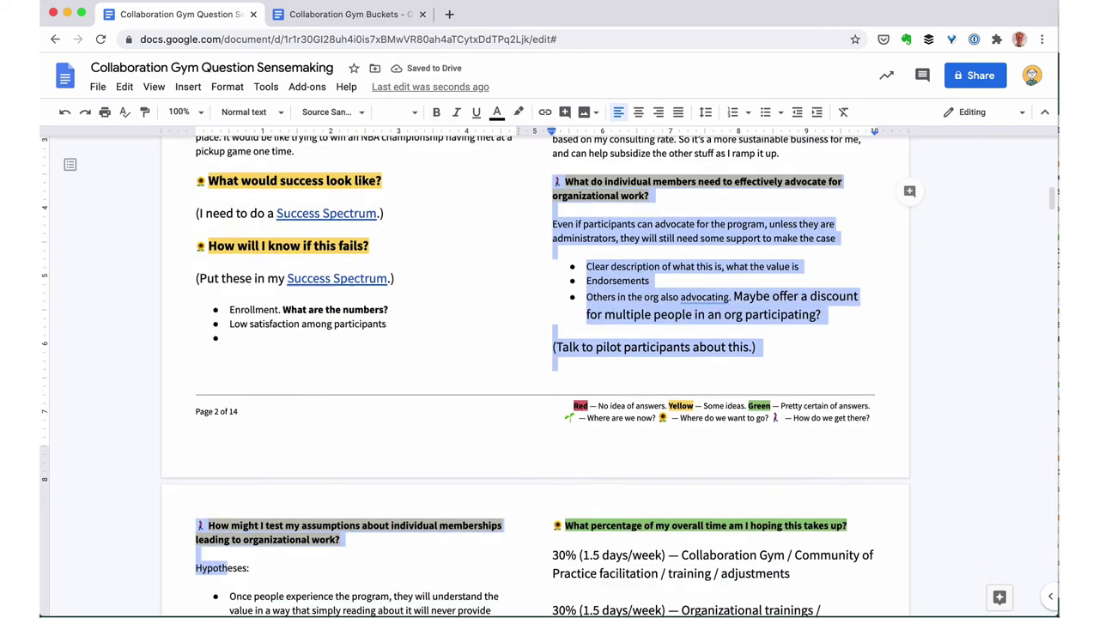
{"action": "key", "text": "super+x"}
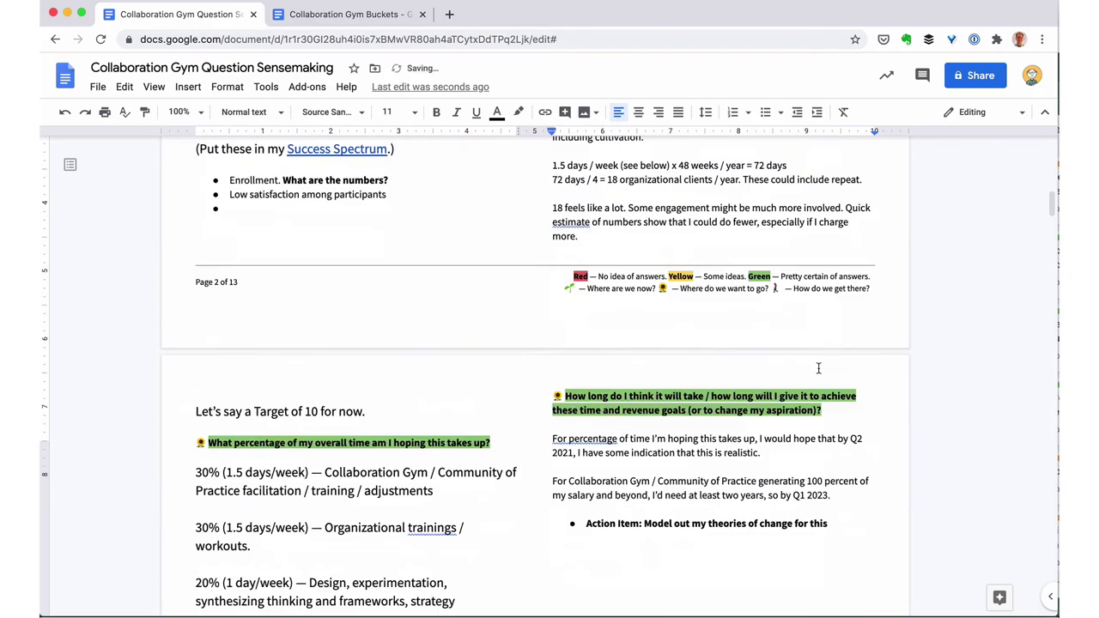
- Paste the two cut questions with their answers in Overall Packaging, directly below "(See also What I Want.)"
{"action": "scroll", "coordinate": [818, 367], "scroll_direction": "down", "scroll_amount": 20}
{"action": "scroll", "coordinate": [819, 368], "scroll_direction": "up", "scroll_amount": 3}
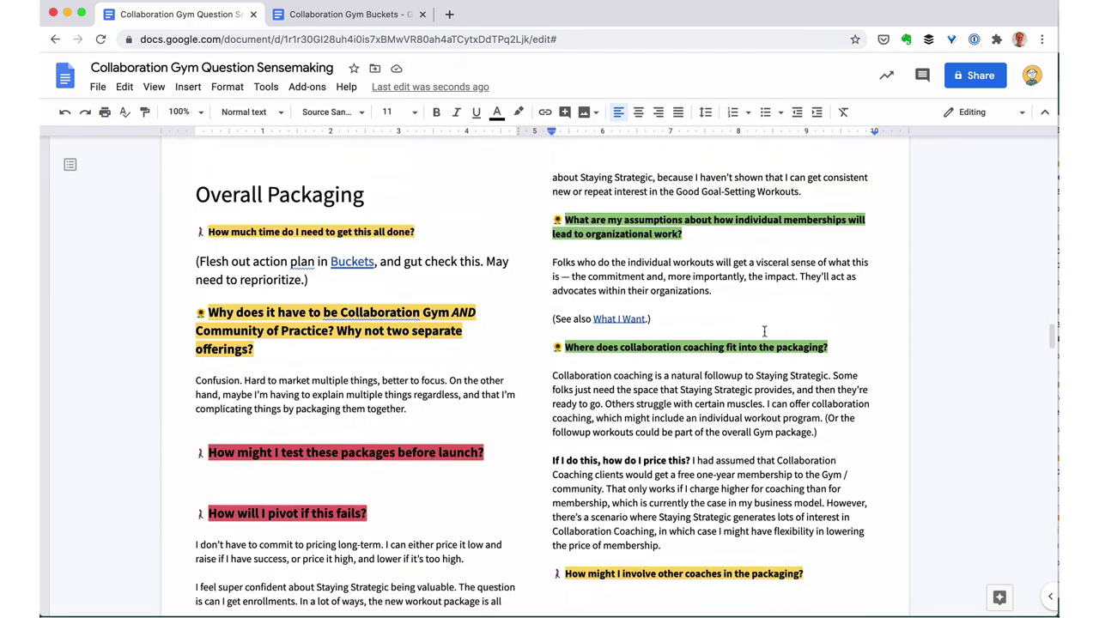
{"action": "left_click", "coordinate": [842, 331]}
{"action": "key", "text": "super+v"}
- Review the questions from Overall Packaging through the design and pricing sections to My Limits, looking for unanswered ones
{"action": "scroll", "coordinate": [536, 369], "scroll_direction": "up", "scroll_amount": 10}
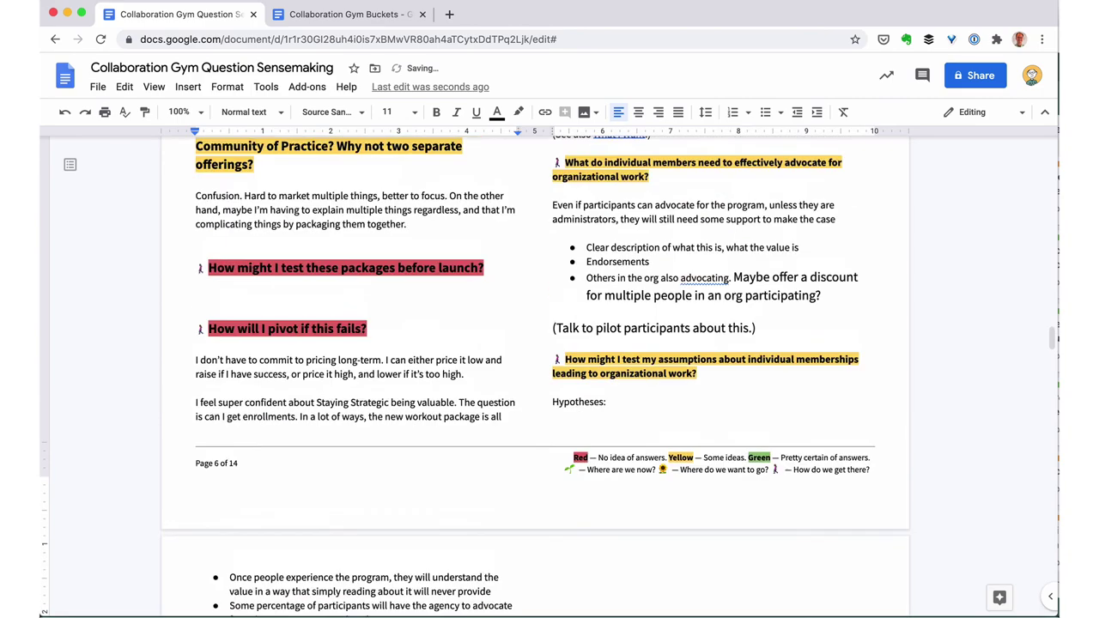
{"action": "scroll", "coordinate": [535, 378], "scroll_direction": "down", "scroll_amount": 1}
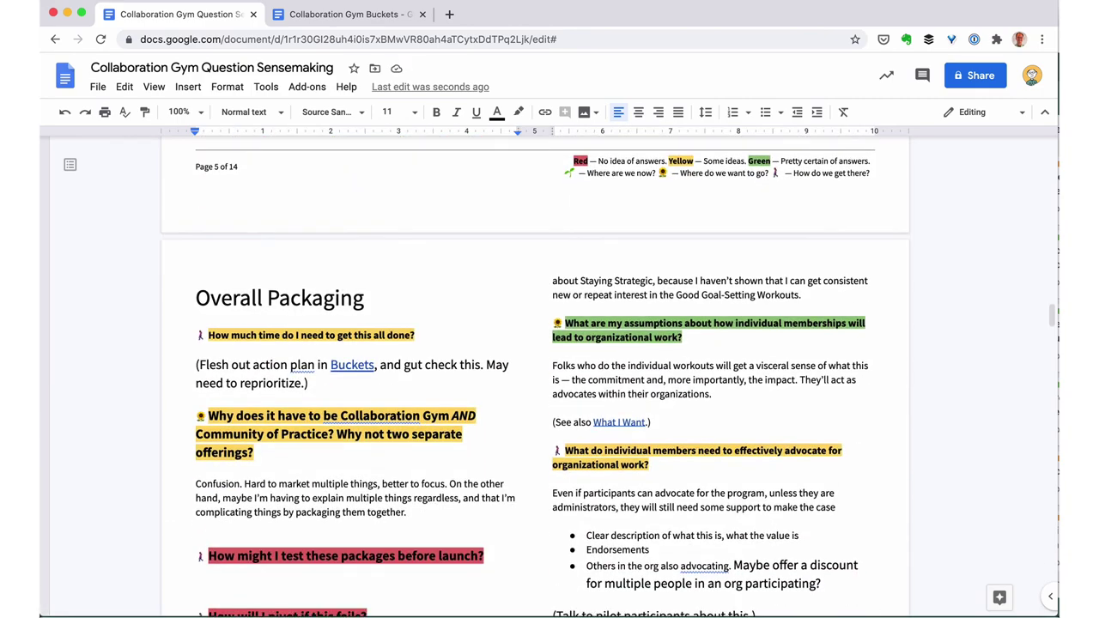
{"action": "scroll", "coordinate": [536, 369], "scroll_direction": "down", "scroll_amount": 8}
{"action": "scroll", "coordinate": [536, 369], "scroll_direction": "up", "scroll_amount": 6}
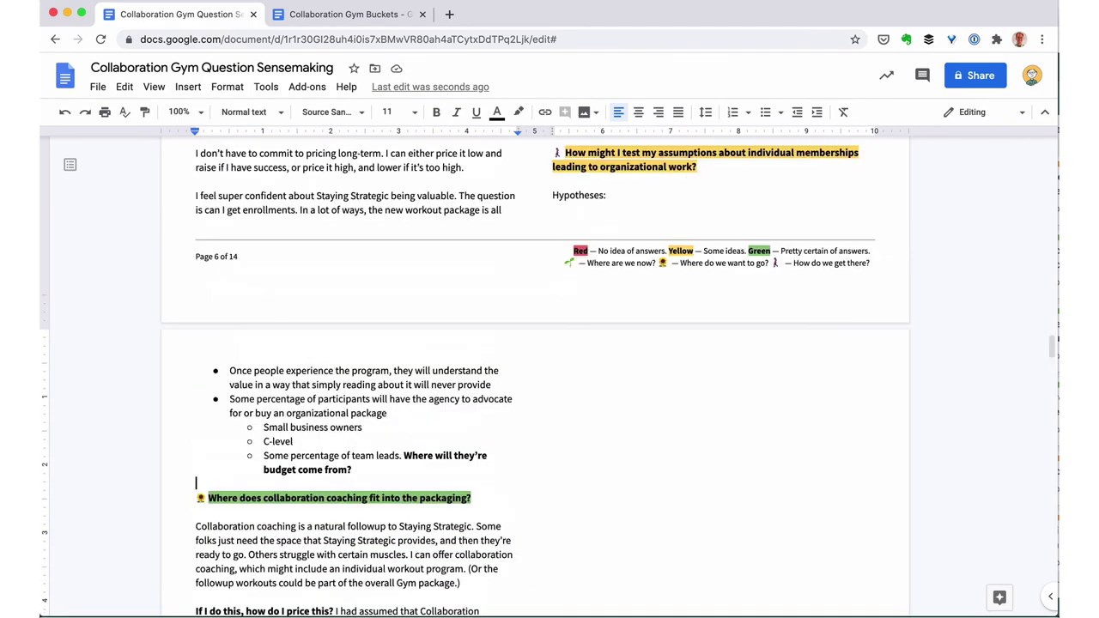
{"action": "scroll", "coordinate": [536, 370], "scroll_direction": "down", "scroll_amount": 15}
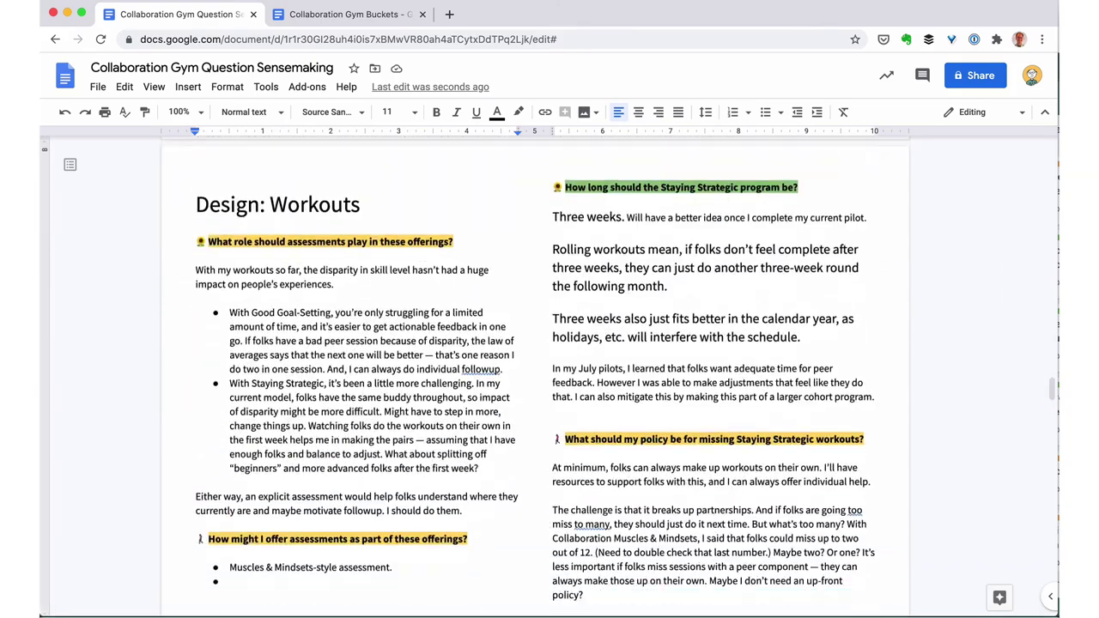
{"action": "scroll", "coordinate": [536, 370], "scroll_direction": "down", "scroll_amount": 13}
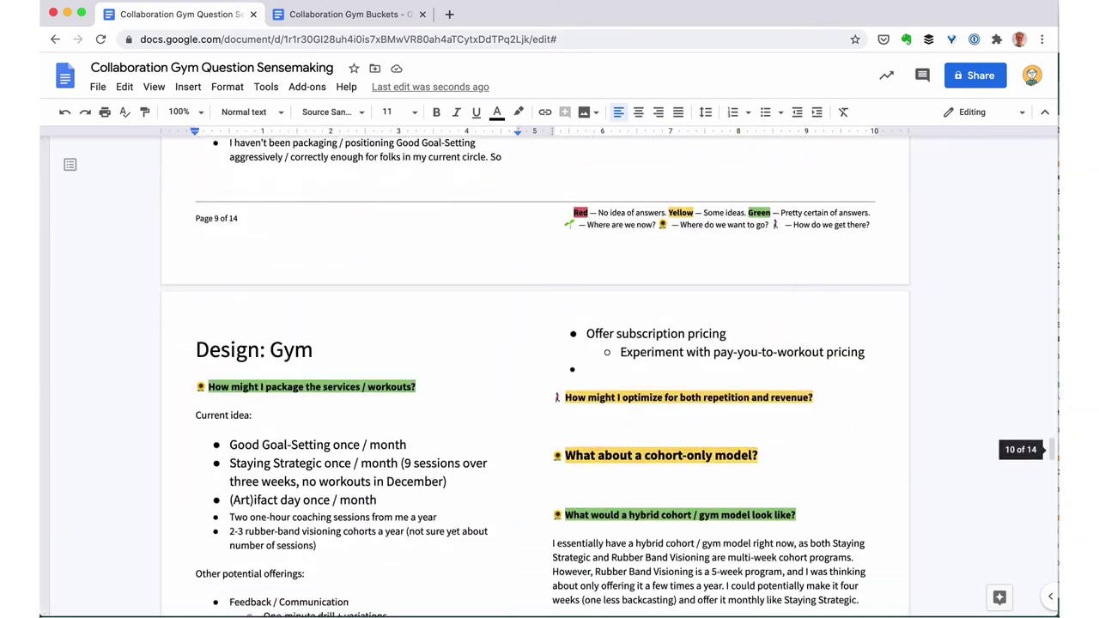
{"action": "scroll", "coordinate": [519, 331], "scroll_direction": "down", "scroll_amount": 15}
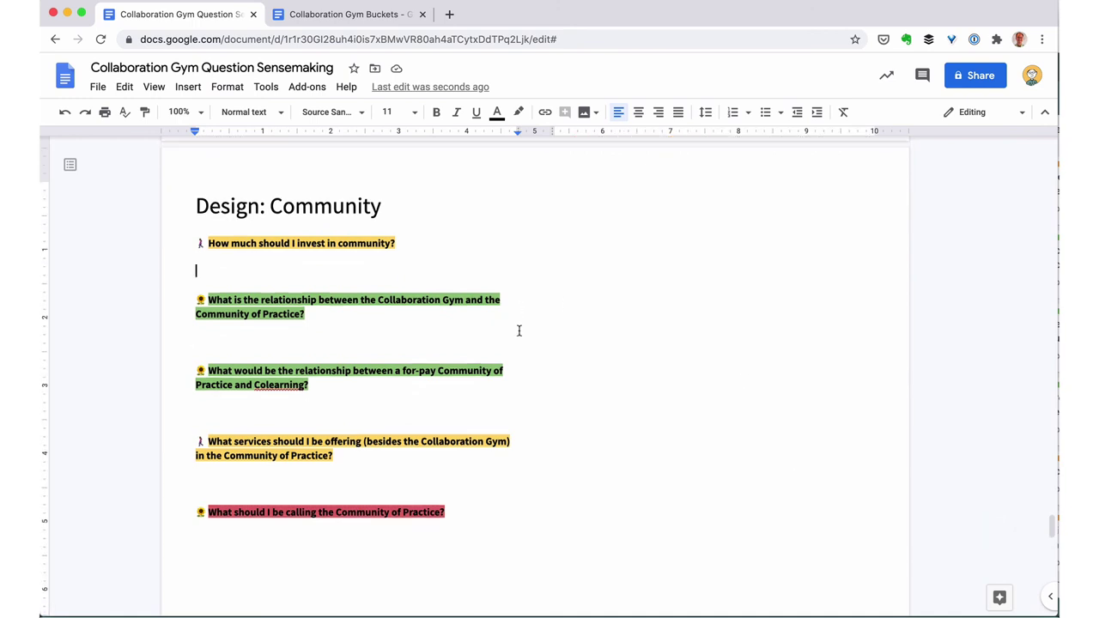
{"action": "scroll", "coordinate": [519, 330], "scroll_direction": "down", "scroll_amount": 15}
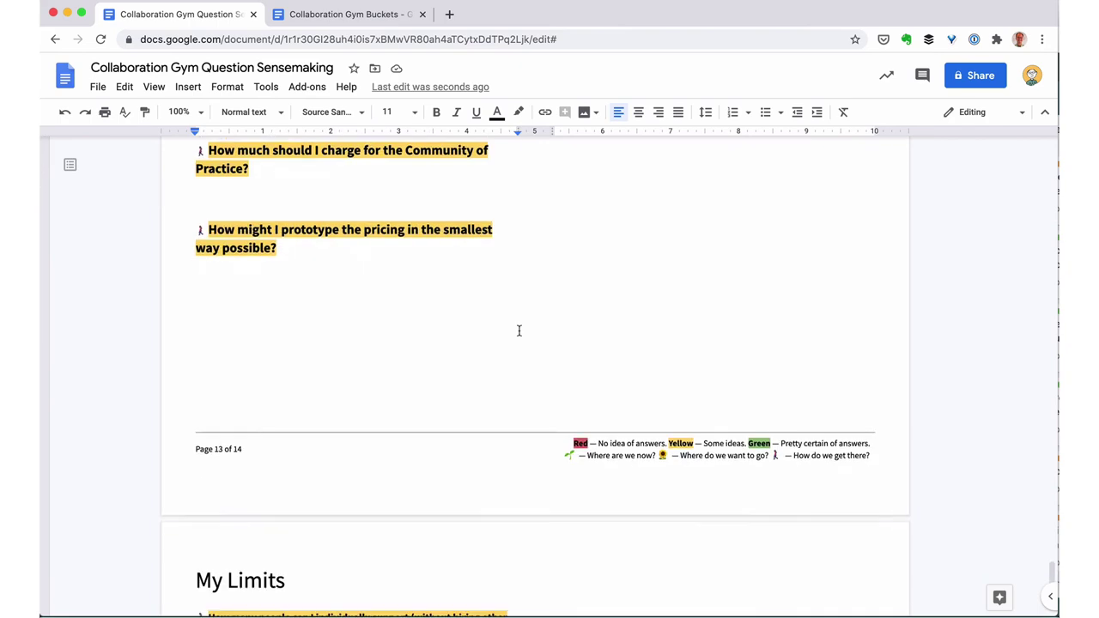
{"action": "scroll", "coordinate": [519, 331], "scroll_direction": "down", "scroll_amount": 3}
{"action": "scroll", "coordinate": [519, 330], "scroll_direction": "down", "scroll_amount": 2}
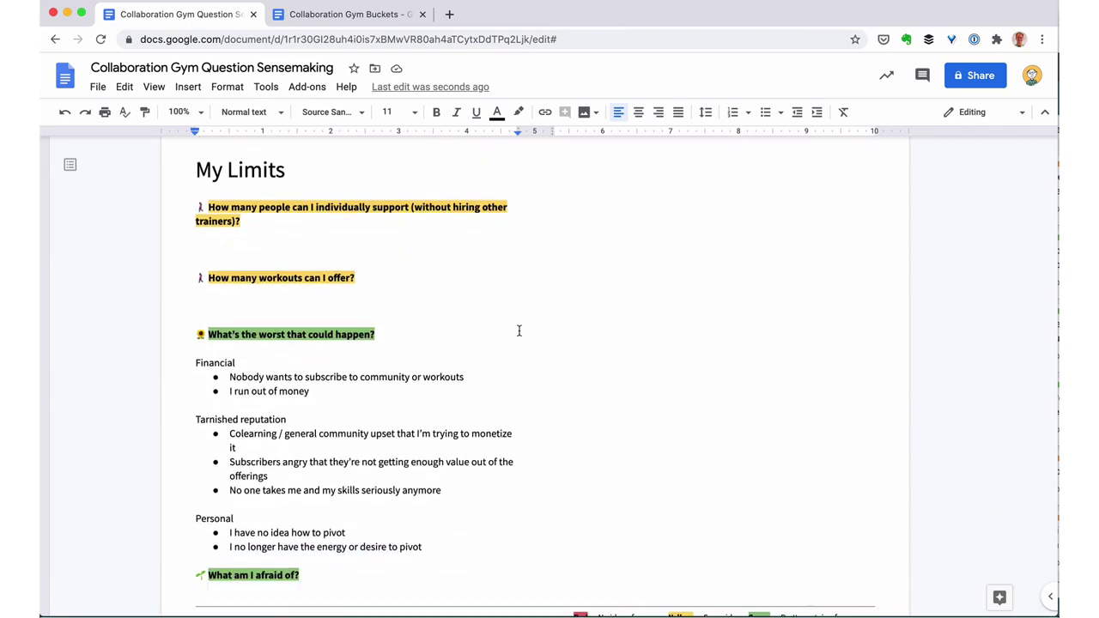
{"action": "scroll", "coordinate": [519, 331], "scroll_direction": "down", "scroll_amount": 1}
- Answer "What am I afraid of?" in My Limits with "For starters, all of the above." and start a new line
{"action": "left_click", "coordinate": [301, 569]}
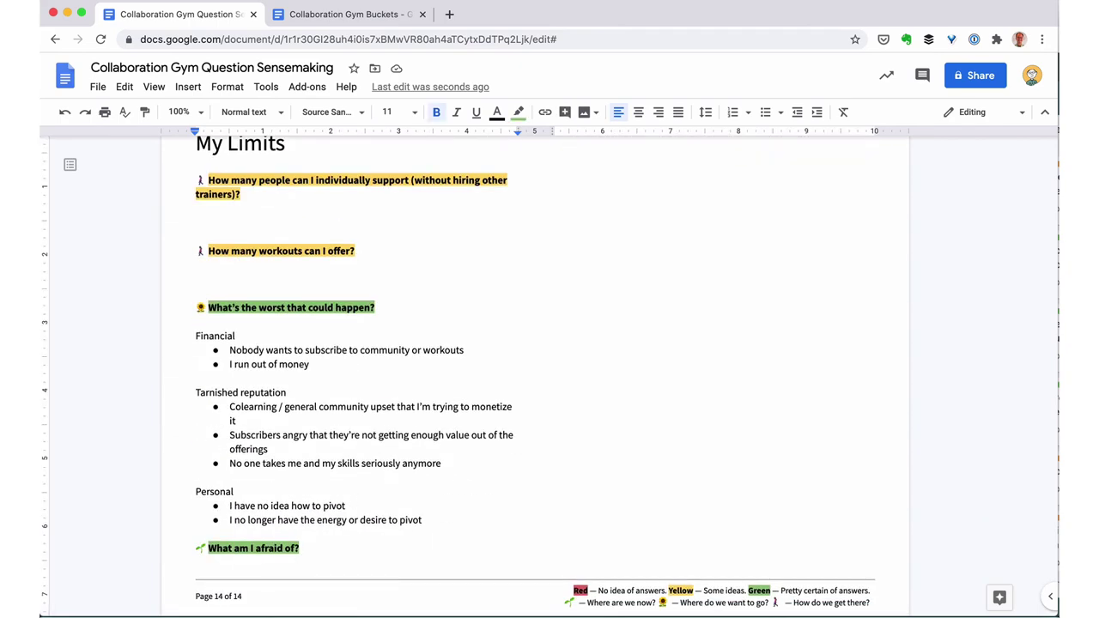
{"action": "scroll", "coordinate": [553, 172], "scroll_direction": "up", "scroll_amount": 1}
{"action": "left_click", "coordinate": [554, 186]}
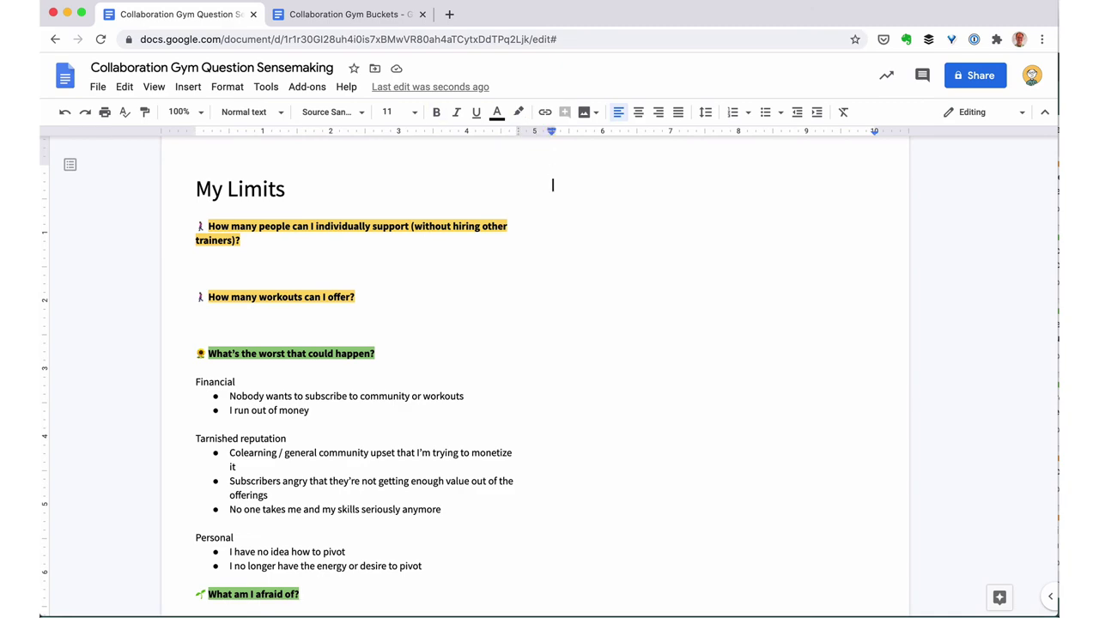
{"action": "type", "text": "For starters, all of the above."}
{"action": "key", "text": "Return"}
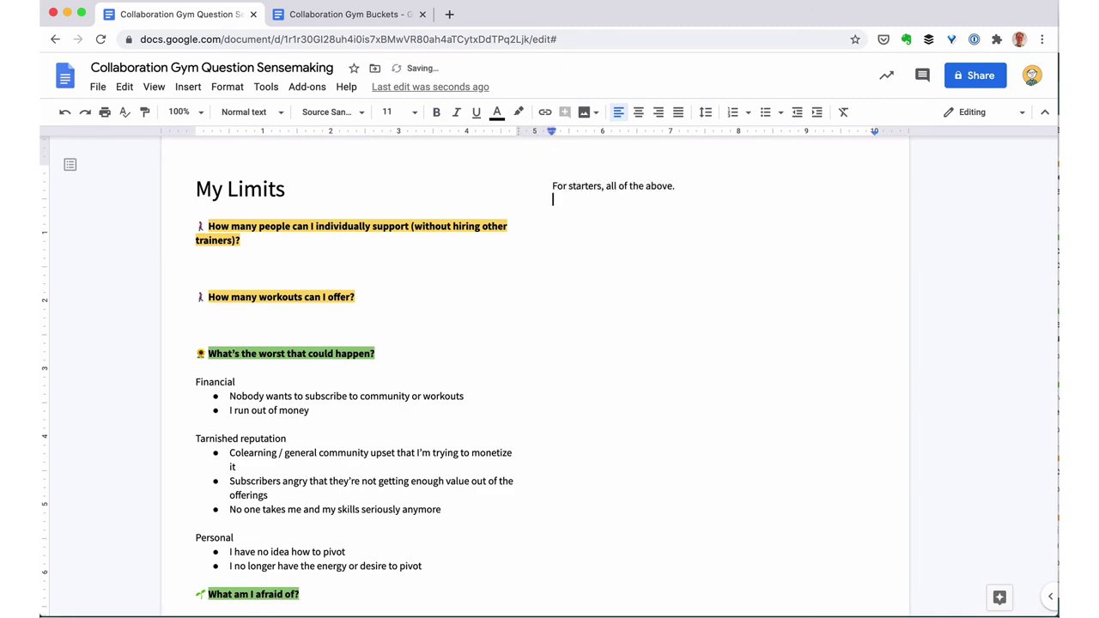
- Go to the empty answer line below "How much should I invest in community?" in Design: Community
{"action": "scroll", "coordinate": [550, 370], "scroll_direction": "down", "scroll_amount": 15}
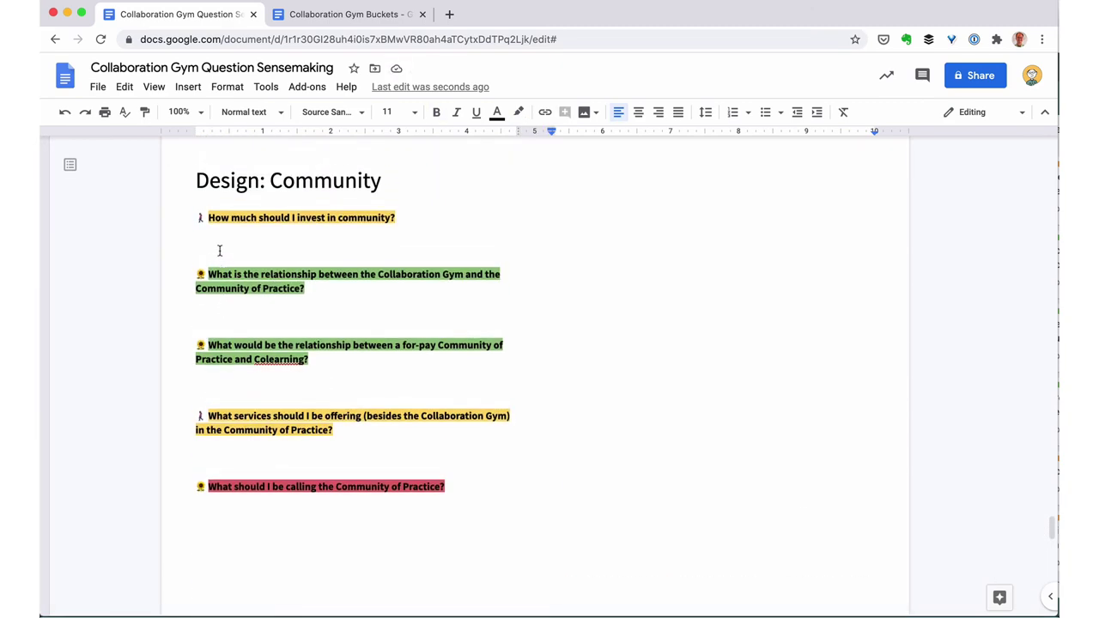
{"action": "left_click", "coordinate": [220, 251]}
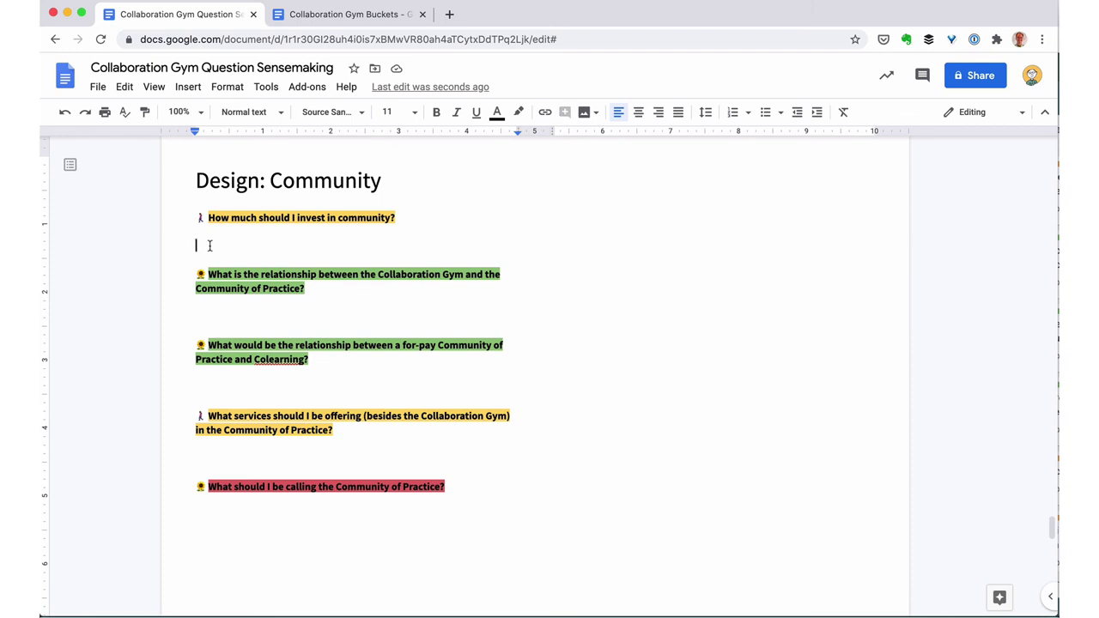